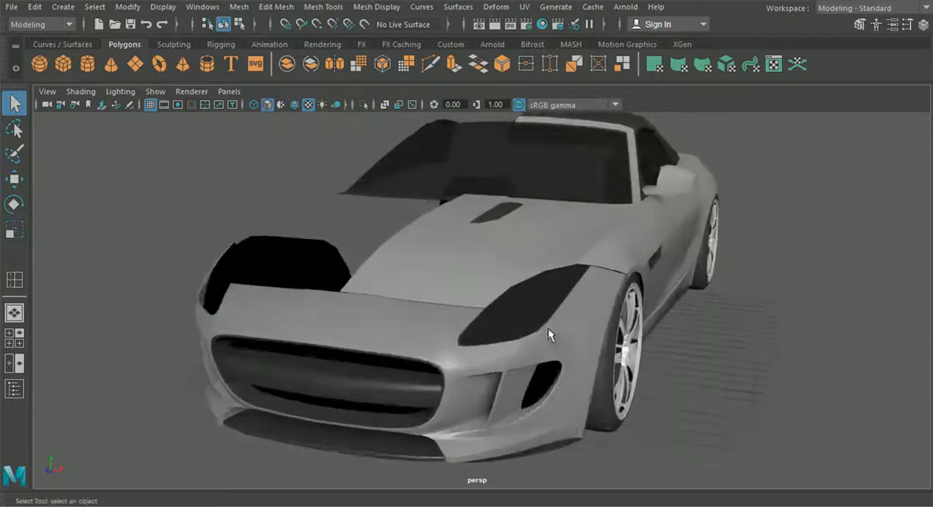
{"action": "scroll", "coordinate": [537, 327], "scroll_direction": "up", "scroll_amount": 4}
- Examine the car model from the front, the side and the rear
{"action": "scroll", "coordinate": [539, 328], "scroll_direction": "down", "scroll_amount": 5}
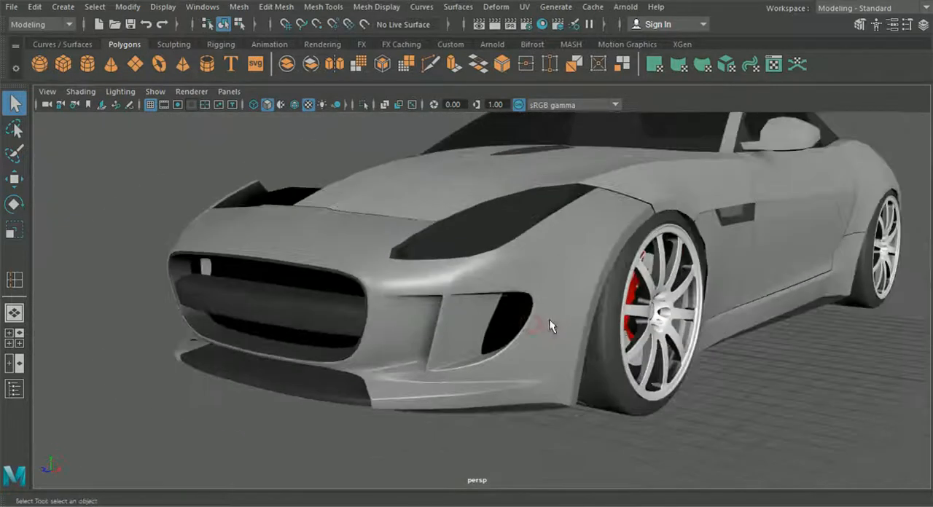
{"action": "scroll", "coordinate": [474, 328], "scroll_direction": "down", "scroll_amount": 5}
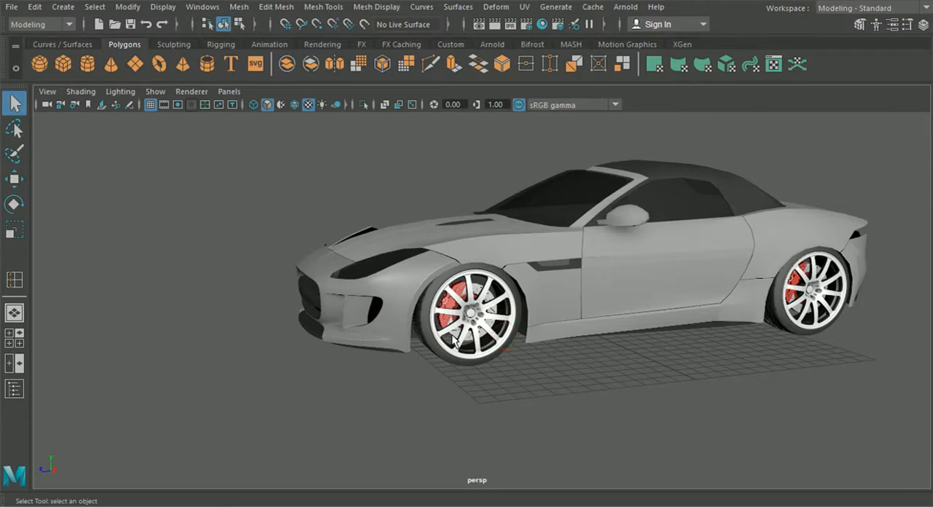
{"action": "left_click_drag", "start_coordinate": [649, 322], "coordinate": [432, 275], "text": "alt"}
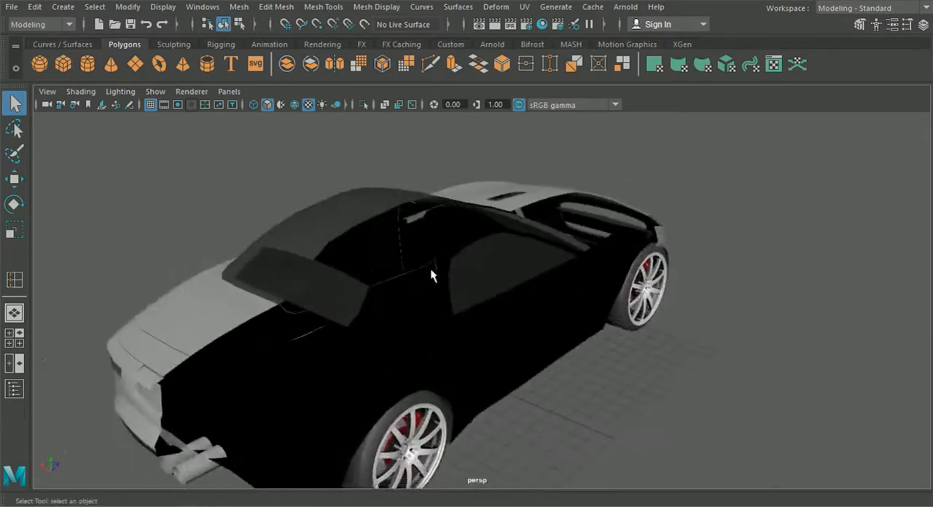
{"action": "left_click_drag", "start_coordinate": [376, 312], "coordinate": [437, 326], "text": "alt"}
{"action": "scroll", "coordinate": [437, 328], "scroll_direction": "up", "scroll_amount": 3}
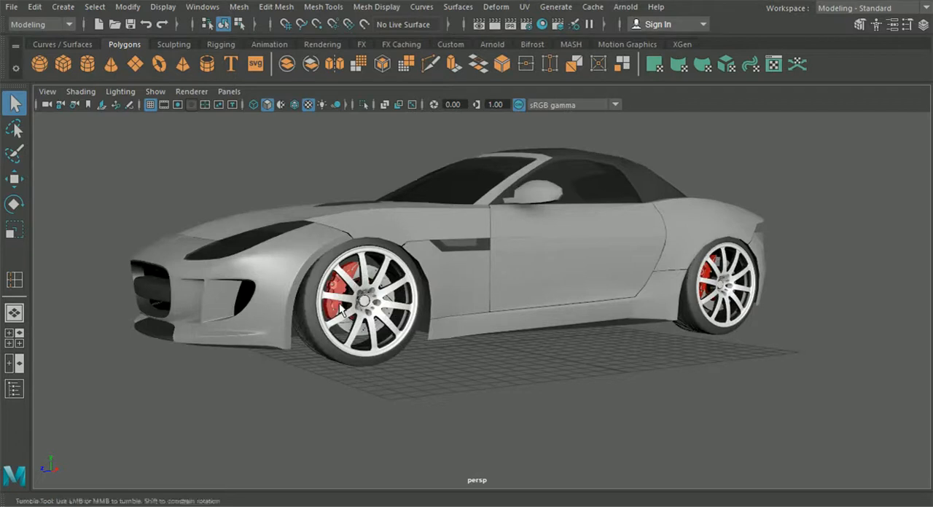
{"action": "left_click_drag", "start_coordinate": [344, 304], "coordinate": [381, 331], "text": "alt"}
{"action": "left_click_drag", "start_coordinate": [412, 305], "coordinate": [470, 273], "text": "alt"}
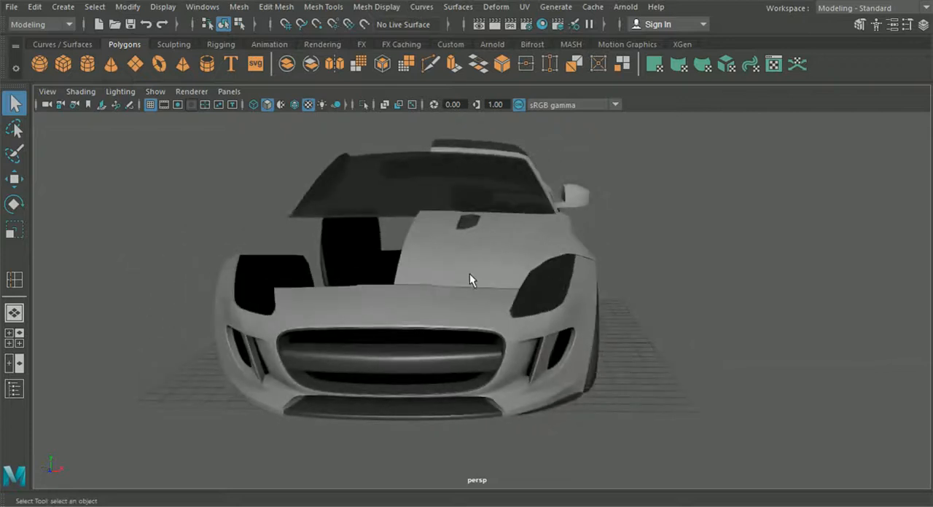
- Mirror the hood half to the opposite side as an instance using Duplicate Special with an X scale of -1
{"action": "left_click", "coordinate": [469, 273]}
{"action": "left_click", "coordinate": [15, 178]}
{"action": "mouse_move", "coordinate": [196, 219]}
{"action": "left_mouse_down", "text": "alt"}
{"action": "mouse_move", "coordinate": [226, 241]}
{"action": "mouse_move", "coordinate": [205, 212]}
{"action": "left_mouse_up", "text": "alt"}
{"action": "left_click", "coordinate": [35, 7]}
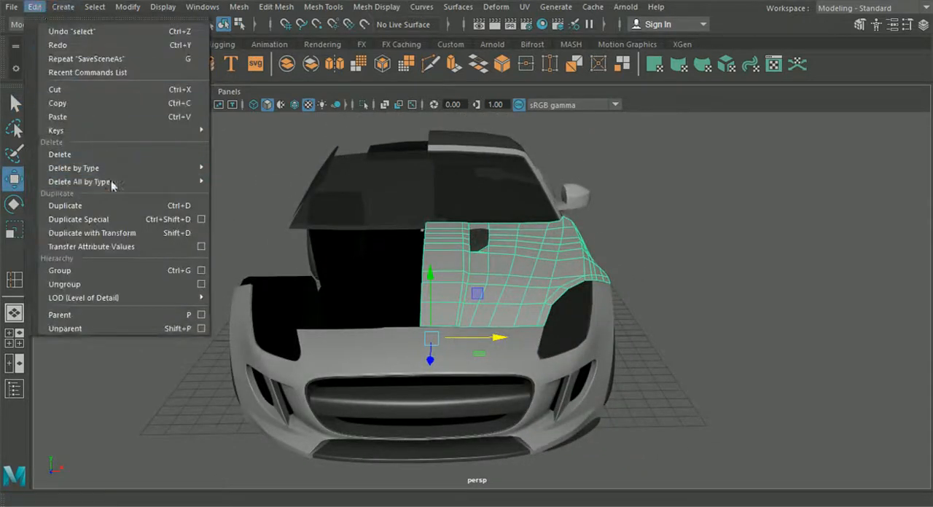
{"action": "left_click", "coordinate": [115, 220]}
{"action": "left_click_drag", "start_coordinate": [394, 262], "coordinate": [438, 321], "text": "alt"}
- Review the Duplicate Special options for geometry type and scale, close them without duplicating again, and deselect the hood copy
{"action": "left_click", "coordinate": [29, 8]}
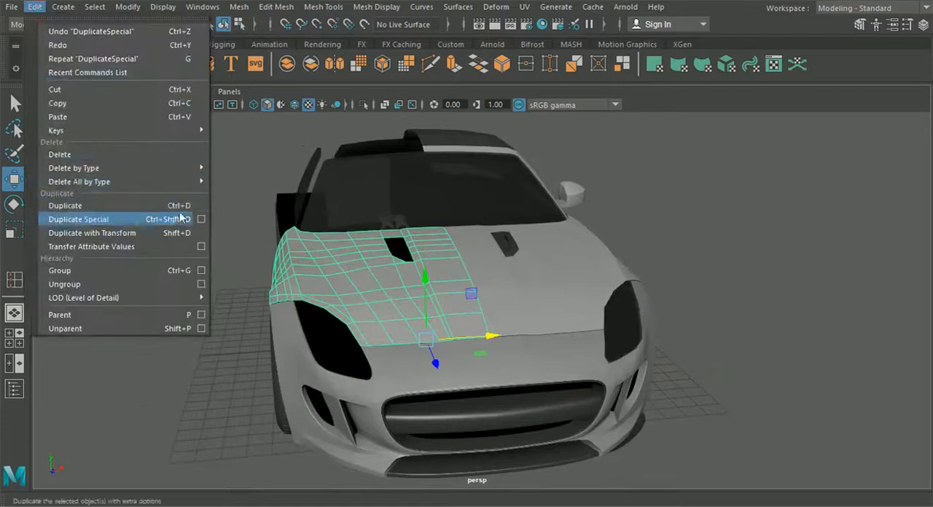
{"action": "left_click", "coordinate": [207, 222]}
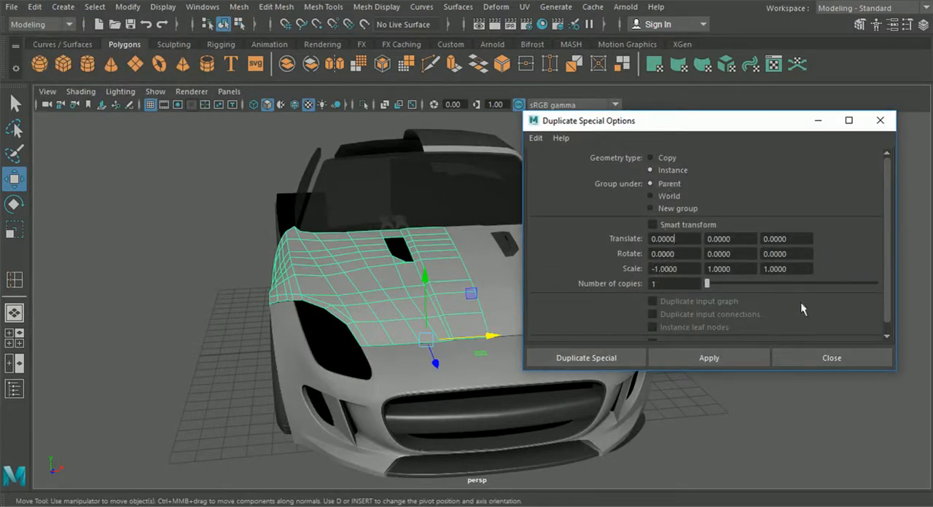
{"action": "left_click", "coordinate": [851, 363]}
{"action": "left_click_drag", "start_coordinate": [812, 312], "coordinate": [671, 317], "text": "alt"}
{"action": "left_click", "coordinate": [599, 362]}
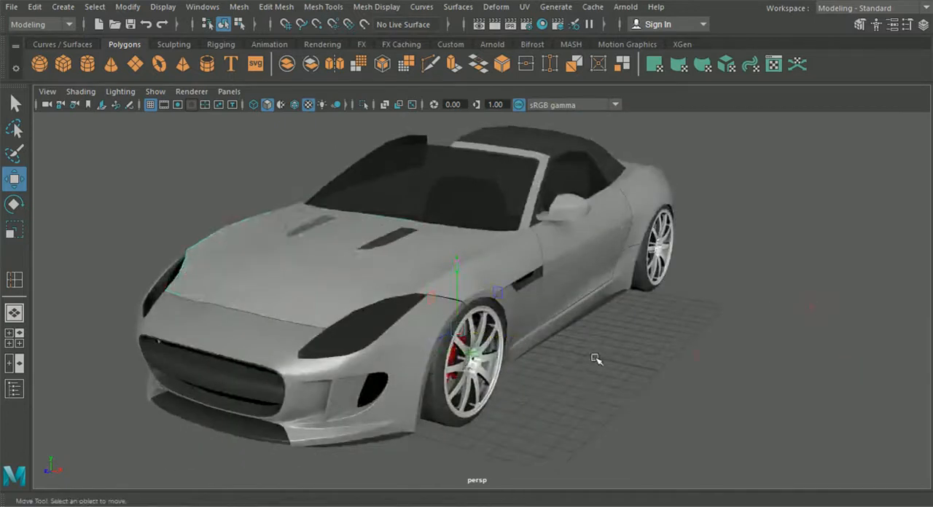
- Select the original half of the hood and isolate it in the viewport
{"action": "middle_click_drag", "start_coordinate": [598, 362], "coordinate": [677, 339], "text": "alt"}
{"action": "scroll", "coordinate": [677, 339], "scroll_direction": "up", "scroll_amount": 4}
{"action": "left_click_drag", "start_coordinate": [408, 285], "coordinate": [516, 289], "text": "alt"}
{"action": "left_click", "coordinate": [506, 285]}
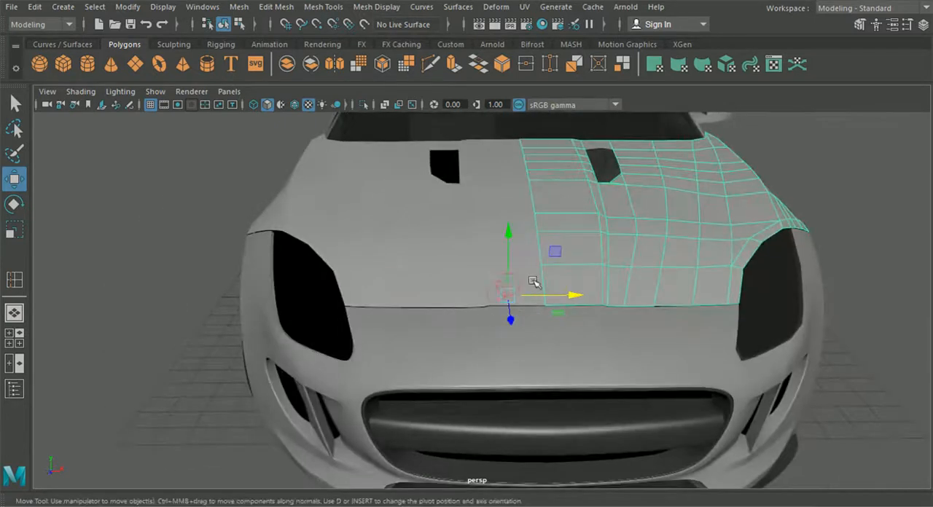
{"action": "left_click_drag", "start_coordinate": [864, 274], "coordinate": [440, 229], "text": "alt"}
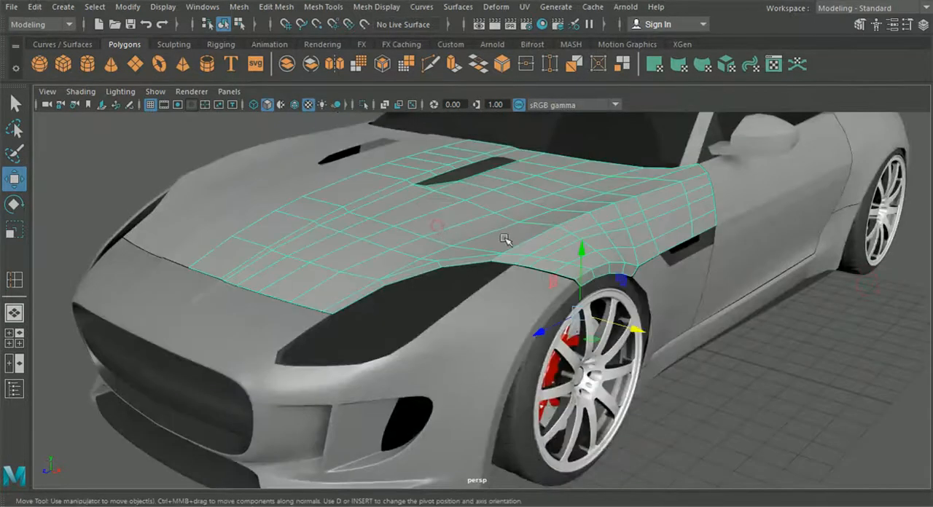
{"action": "left_click", "coordinate": [366, 106]}
- Select the border edges of the isolated hood half and extrude them
{"action": "left_click_drag", "start_coordinate": [510, 233], "coordinate": [460, 356], "text": "alt"}
{"action": "right_click_drag", "start_coordinate": [429, 279], "coordinate": [430, 65]}
{"action": "left_click", "coordinate": [440, 285]}
{"action": "left_click_drag", "start_coordinate": [443, 287], "coordinate": [452, 368], "text": "alt"}
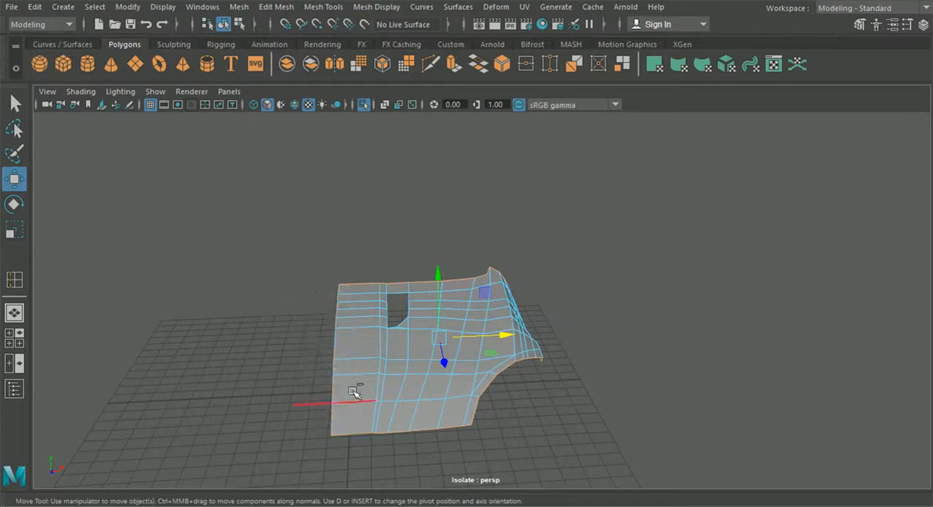
{"action": "left_click_drag", "start_coordinate": [410, 394], "coordinate": [410, 370], "text": "alt"}
{"action": "key", "text": "ctrl+e"}
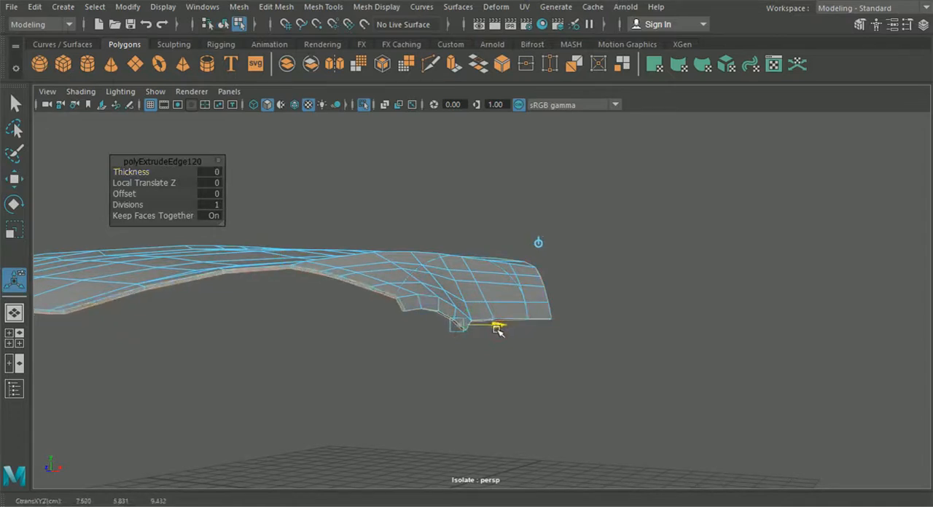
- Show the whole car again and set the extruded hood edges to a Local Translate Z of -0.078
{"action": "left_click", "coordinate": [366, 107]}
{"action": "left_click_drag", "start_coordinate": [427, 315], "coordinate": [364, 306], "text": "alt"}
{"action": "scroll", "coordinate": [444, 312], "scroll_direction": "up", "scroll_amount": 5}
{"action": "middle_click_drag", "start_coordinate": [452, 321], "coordinate": [531, 326], "text": "alt"}
{"action": "left_click_drag", "start_coordinate": [531, 326], "coordinate": [446, 284], "text": "alt"}
{"action": "left_click_drag", "start_coordinate": [442, 252], "coordinate": [462, 346]}
{"action": "scroll", "coordinate": [462, 345], "scroll_direction": "down", "scroll_amount": 5}
{"action": "middle_click_drag", "start_coordinate": [462, 345], "coordinate": [522, 332], "text": "alt"}
{"action": "left_click_drag", "start_coordinate": [522, 332], "coordinate": [433, 354], "text": "alt"}
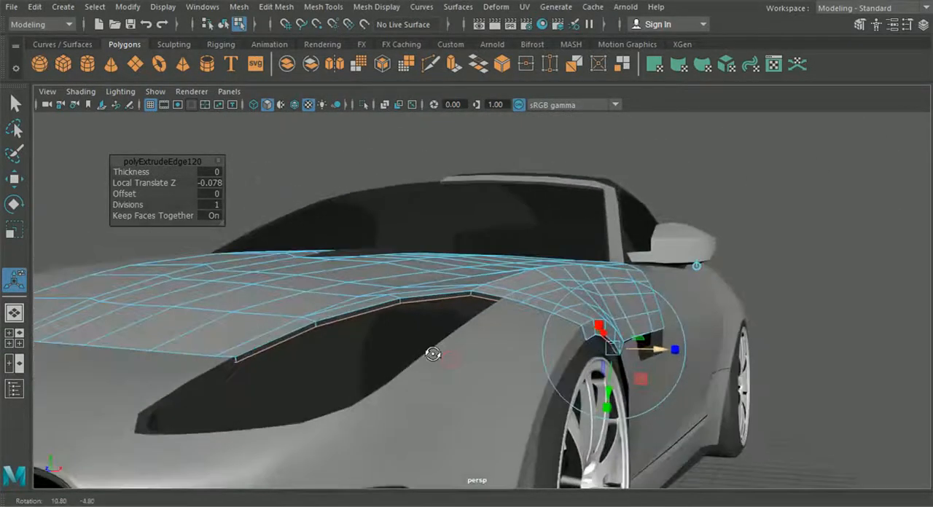
- Return to object selection and check the extruded hood lip against the headlight and wheel arch
{"action": "left_click", "coordinate": [224, 24]}
{"action": "scroll", "coordinate": [771, 256], "scroll_direction": "down", "scroll_amount": 4}
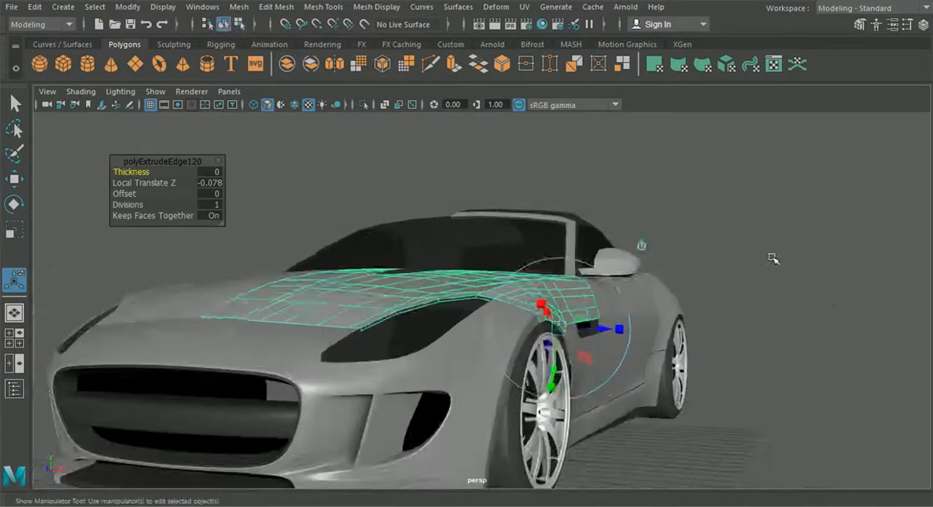
{"action": "left_click", "coordinate": [791, 256]}
{"action": "left_click_drag", "start_coordinate": [767, 305], "coordinate": [553, 331], "text": "alt"}
{"action": "key", "text": "ctrl+e"}
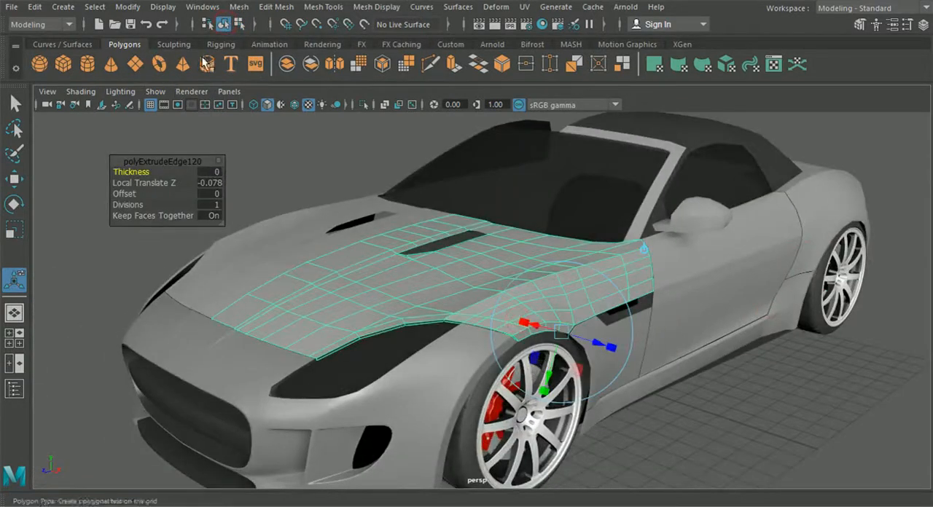
- Isolate the hood half together with the front bumper and clear the selection
{"action": "left_click", "coordinate": [14, 104]}
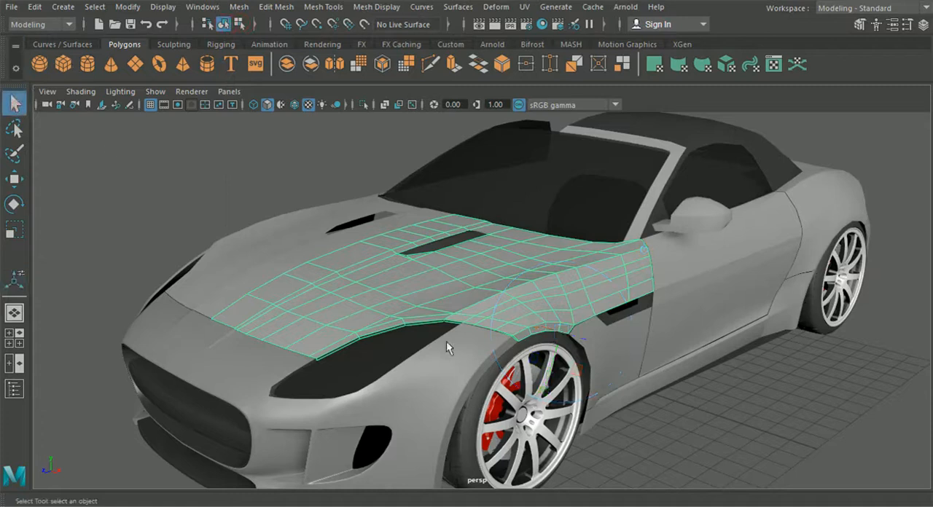
{"action": "left_click", "coordinate": [460, 379], "text": "shift"}
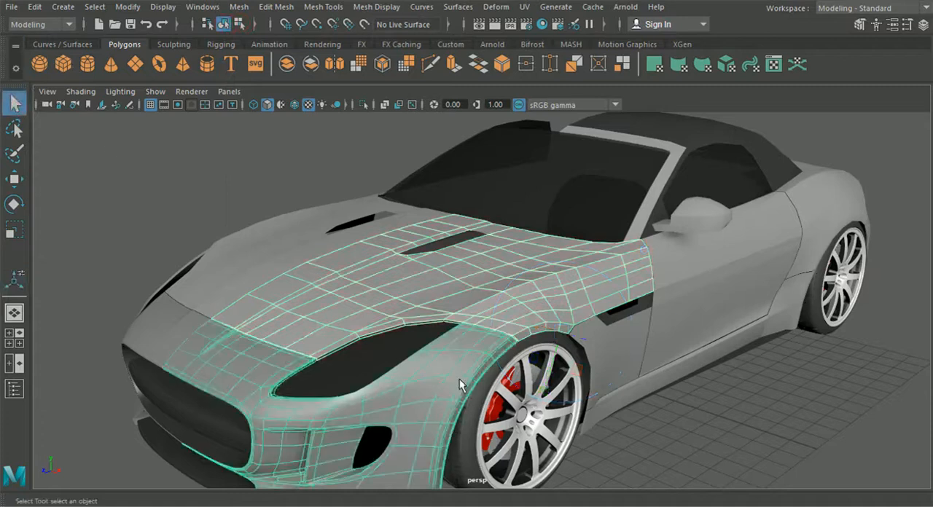
{"action": "left_click", "coordinate": [295, 104]}
{"action": "left_click", "coordinate": [295, 105]}
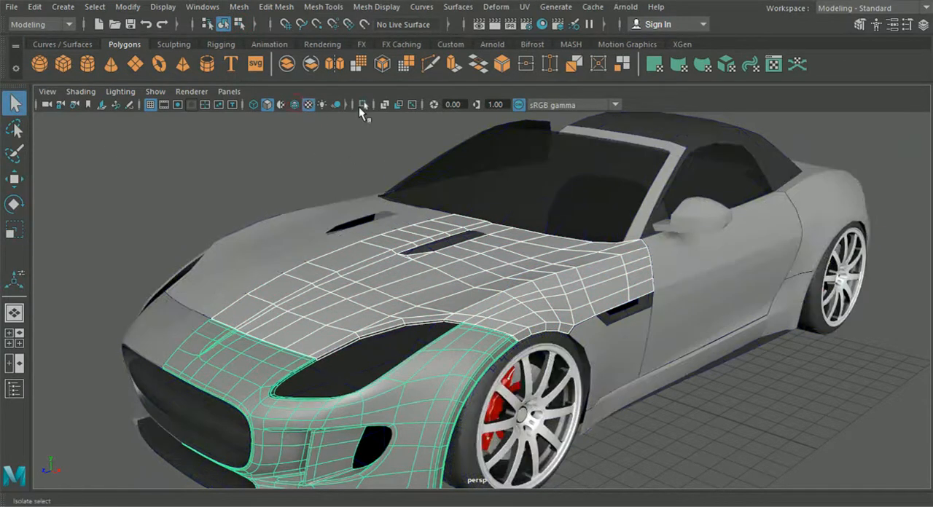
{"action": "left_click", "coordinate": [363, 104]}
{"action": "left_click", "coordinate": [659, 394]}
{"action": "left_click", "coordinate": [569, 405]}
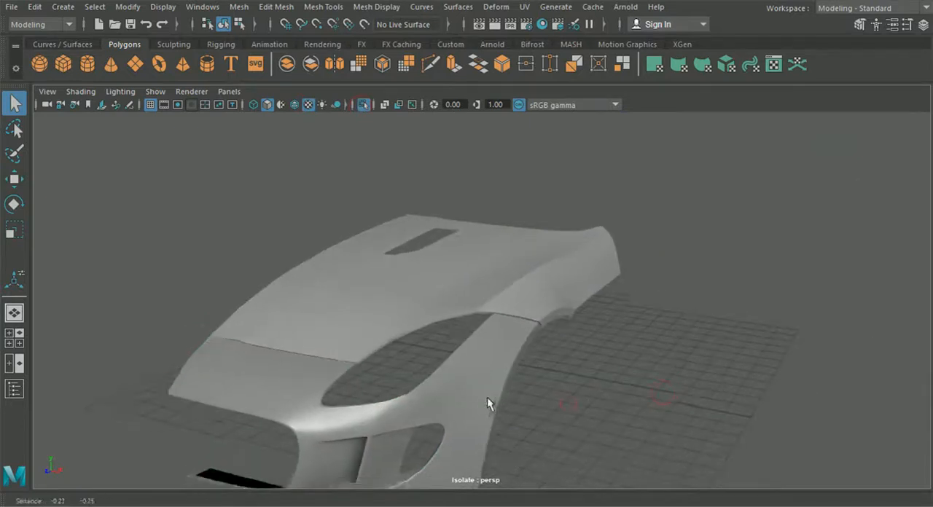
- Turn on wireframe on shaded and inspect the seam between the hood half and the bumper
{"action": "scroll", "coordinate": [487, 397], "scroll_direction": "up", "scroll_amount": 3}
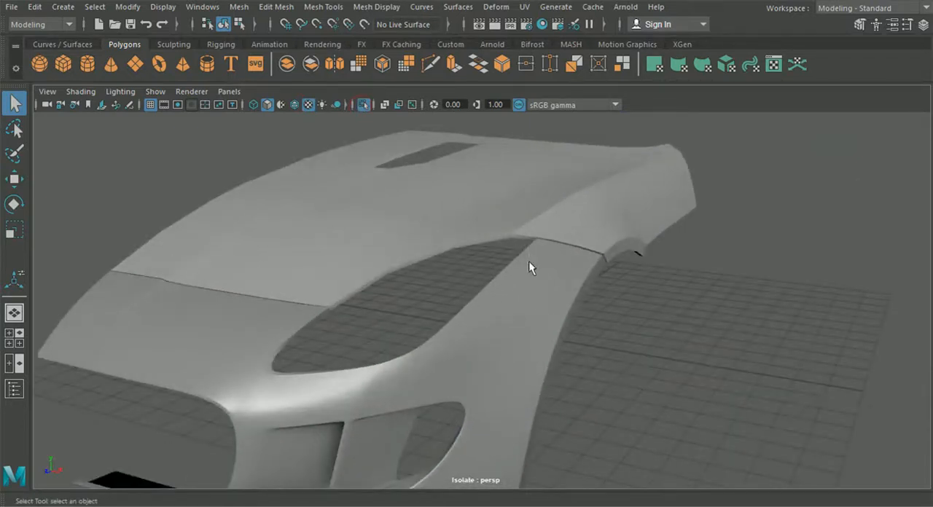
{"action": "left_click_drag", "start_coordinate": [522, 260], "coordinate": [537, 252], "text": "alt"}
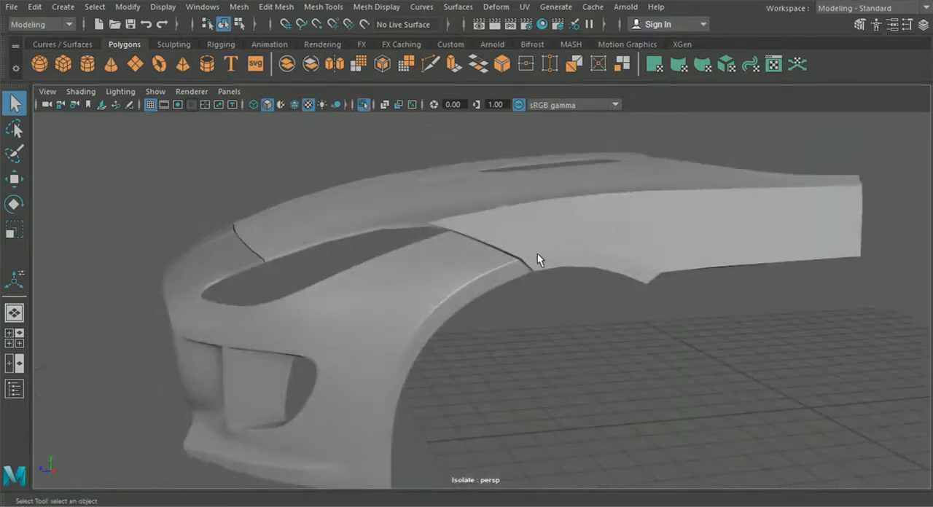
{"action": "left_click", "coordinate": [295, 105]}
{"action": "left_click", "coordinate": [398, 292]}
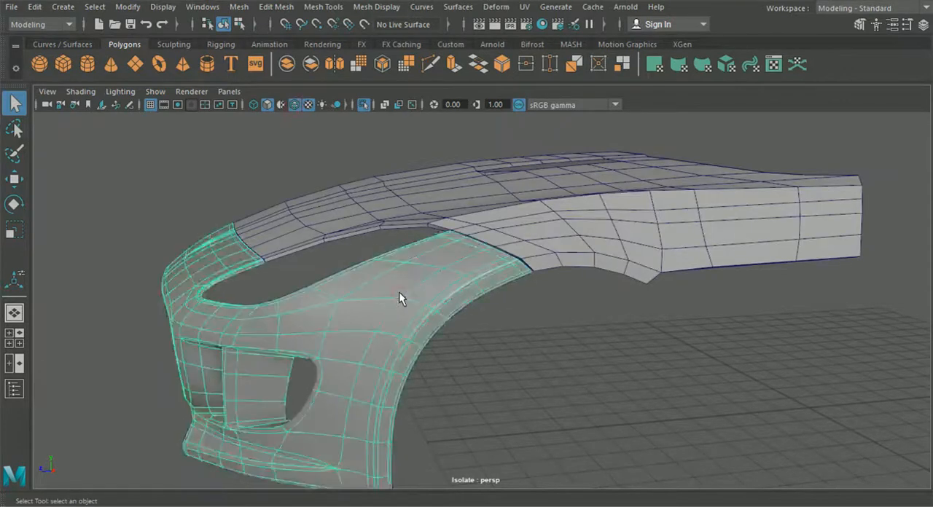
{"action": "left_click", "coordinate": [576, 346]}
- Insert supporting edge loops along the hood's extruded lip at the wheel arch corner
{"action": "scroll", "coordinate": [598, 355], "scroll_direction": "up", "scroll_amount": 5}
{"action": "left_click_drag", "start_coordinate": [481, 291], "coordinate": [478, 332], "text": "alt"}
{"action": "left_click", "coordinate": [329, 6]}
{"action": "left_click", "coordinate": [350, 107]}
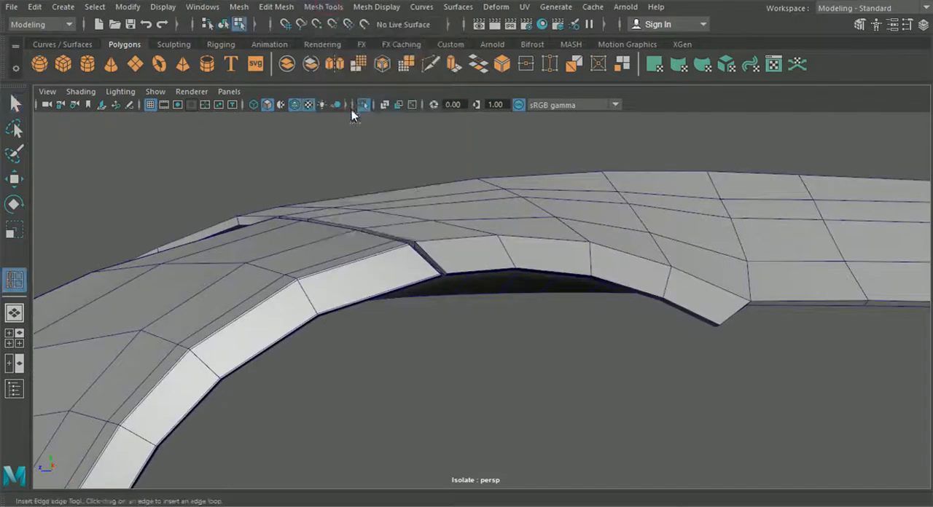
{"action": "scroll", "coordinate": [421, 206], "scroll_direction": "up", "scroll_amount": 6}
{"action": "left_click_drag", "start_coordinate": [408, 206], "coordinate": [576, 322], "text": "alt"}
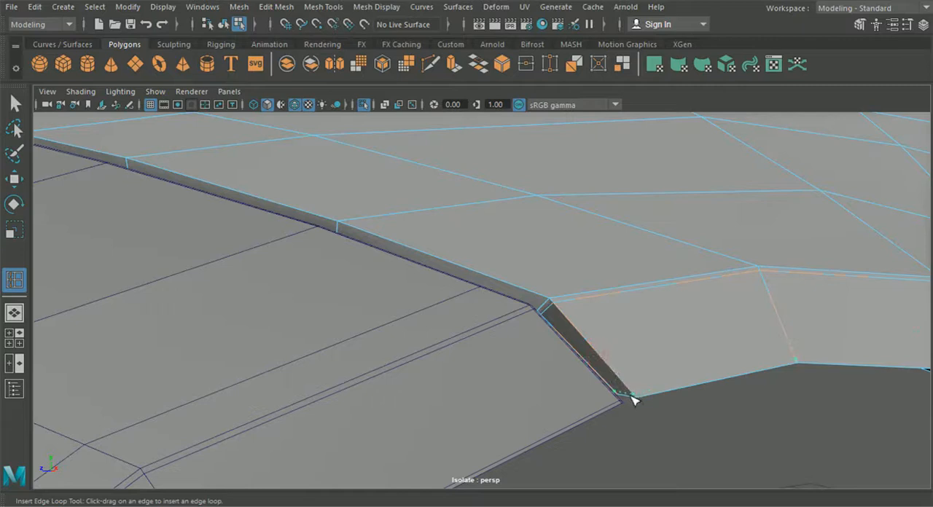
{"action": "left_click_drag", "start_coordinate": [631, 396], "coordinate": [632, 397]}
- Examine the hood's topology along the wheel arch, headlight opening and front edge
{"action": "scroll", "coordinate": [627, 392], "scroll_direction": "down", "scroll_amount": 6}
{"action": "left_click_drag", "start_coordinate": [539, 380], "coordinate": [552, 364], "text": "alt"}
{"action": "scroll", "coordinate": [376, 333], "scroll_direction": "down", "scroll_amount": 6}
{"action": "left_click_drag", "start_coordinate": [482, 356], "coordinate": [450, 332], "text": "alt"}
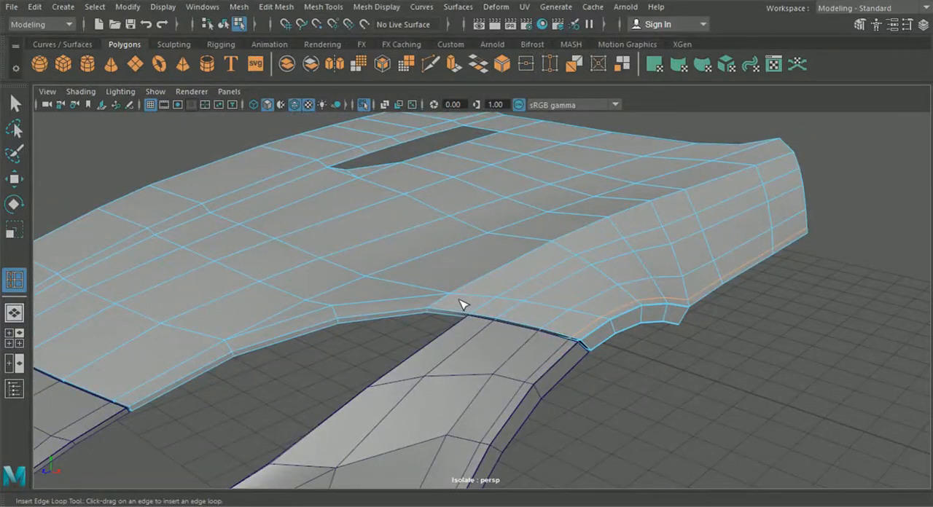
{"action": "left_click_drag", "start_coordinate": [550, 217], "coordinate": [553, 281], "text": "alt"}
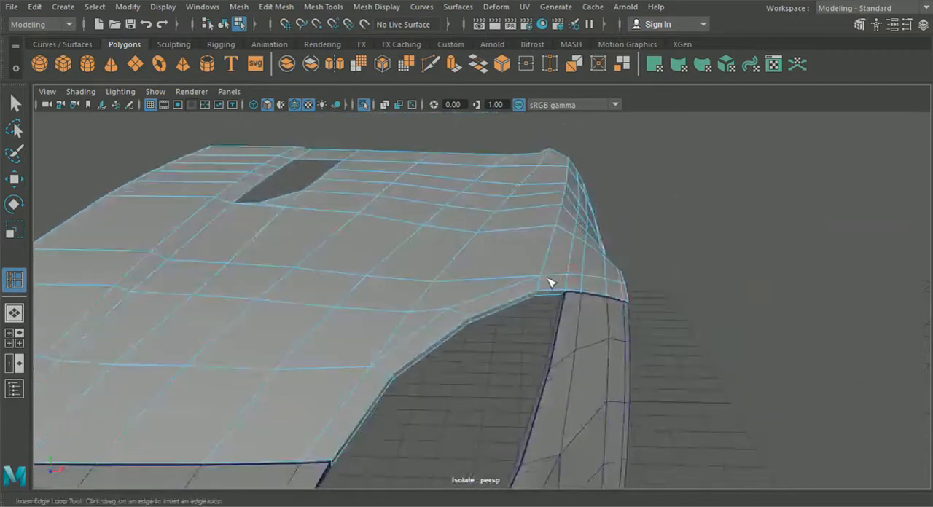
{"action": "scroll", "coordinate": [548, 169], "scroll_direction": "down", "scroll_amount": 5}
{"action": "left_click_drag", "start_coordinate": [515, 250], "coordinate": [565, 228], "text": "alt"}
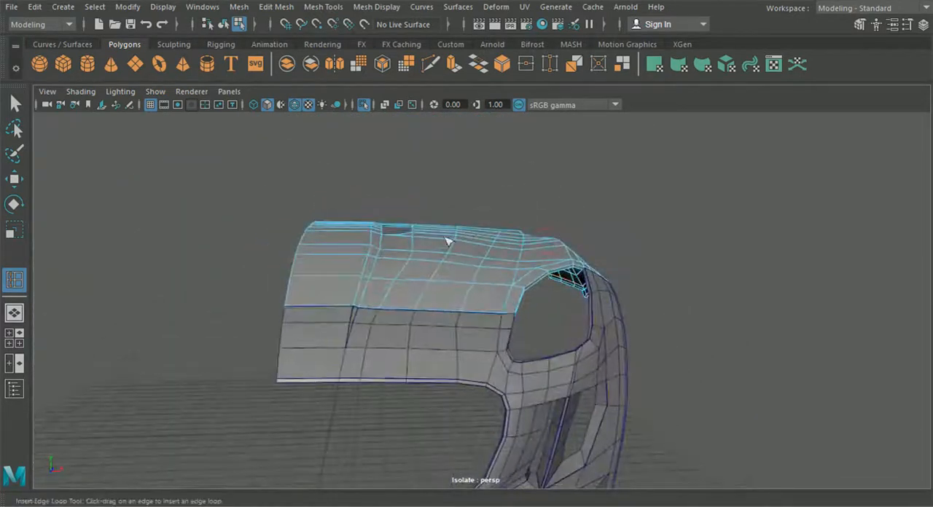
{"action": "left_click_drag", "start_coordinate": [370, 252], "coordinate": [455, 304], "text": "alt"}
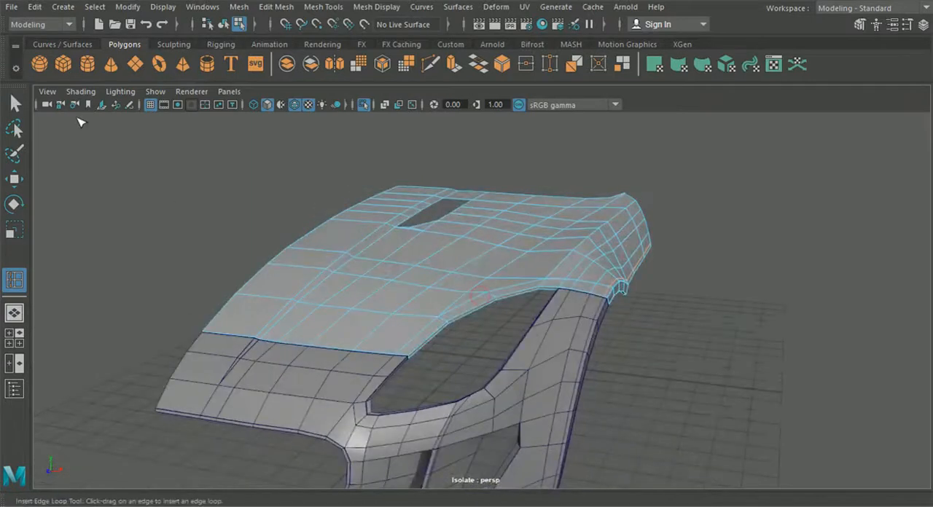
- Extrude the border edges of the hood's vent opening with a Local Translate Z of -0.136
{"action": "left_click", "coordinate": [15, 104]}
{"action": "left_click_drag", "start_coordinate": [481, 376], "coordinate": [500, 347], "text": "alt"}
{"action": "scroll", "coordinate": [500, 347], "scroll_direction": "up", "scroll_amount": 5}
{"action": "right_click_drag", "start_coordinate": [496, 122], "coordinate": [506, 64]}
{"action": "double_click", "coordinate": [511, 278]}
{"action": "left_click_drag", "start_coordinate": [511, 279], "coordinate": [541, 323], "text": "alt"}
{"action": "key", "text": "ctrl+e"}
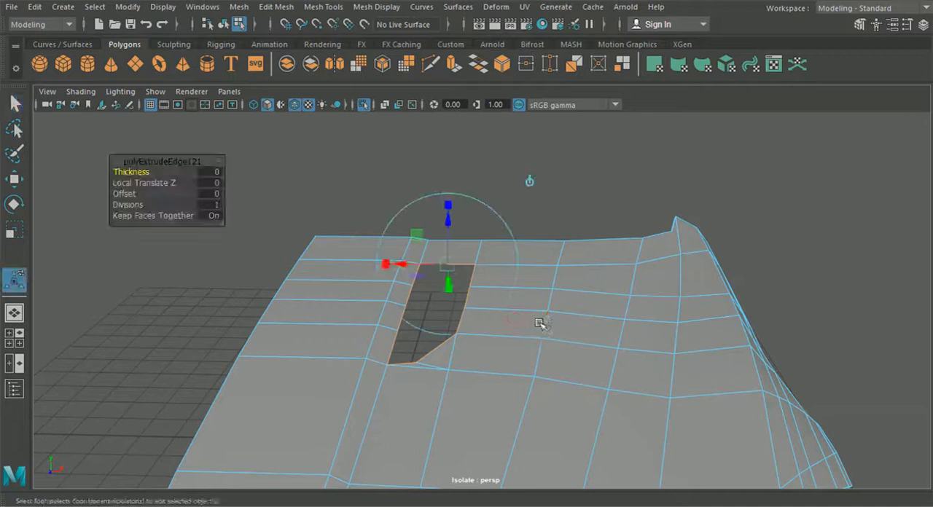
{"action": "left_click_drag", "start_coordinate": [449, 224], "coordinate": [455, 248]}
{"action": "left_click_drag", "start_coordinate": [456, 249], "coordinate": [381, 240], "text": "alt"}
- Return to object selection, display the hood half in smooth mesh preview and deselect it
{"action": "left_click", "coordinate": [224, 27]}
{"action": "left_click_drag", "start_coordinate": [409, 379], "coordinate": [540, 427], "text": "alt"}
{"action": "left_click", "coordinate": [601, 231]}
{"action": "left_click_drag", "start_coordinate": [601, 231], "coordinate": [486, 306], "text": "alt"}
{"action": "left_click", "coordinate": [486, 308]}
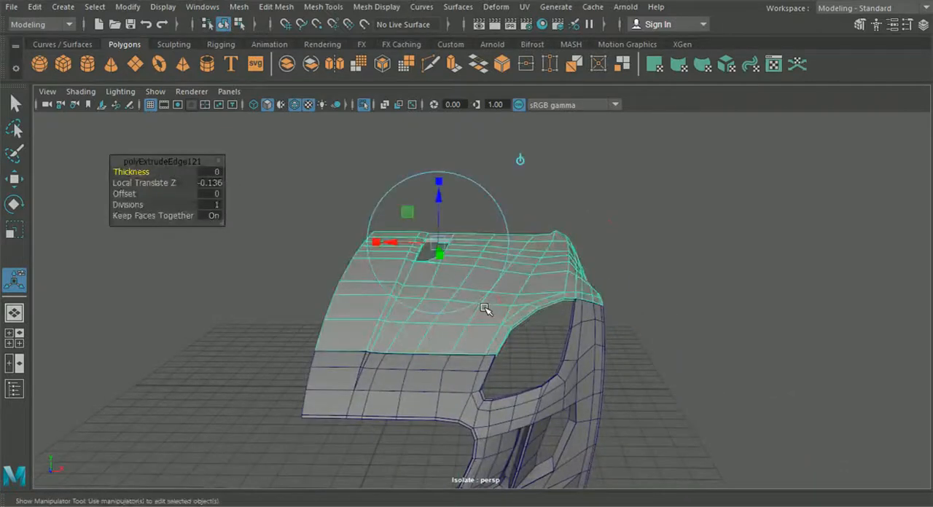
{"action": "left_click", "coordinate": [239, 24]}
{"action": "left_click", "coordinate": [227, 24]}
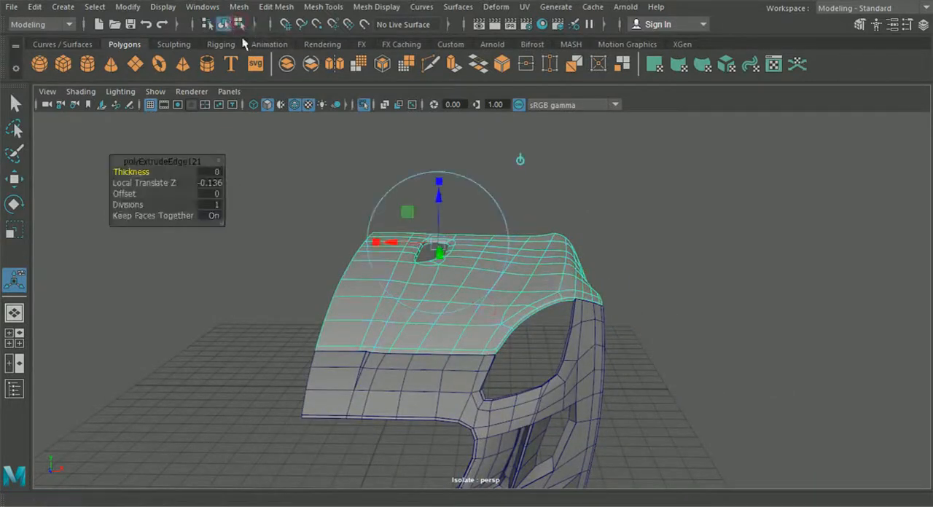
{"action": "left_click", "coordinate": [21, 110]}
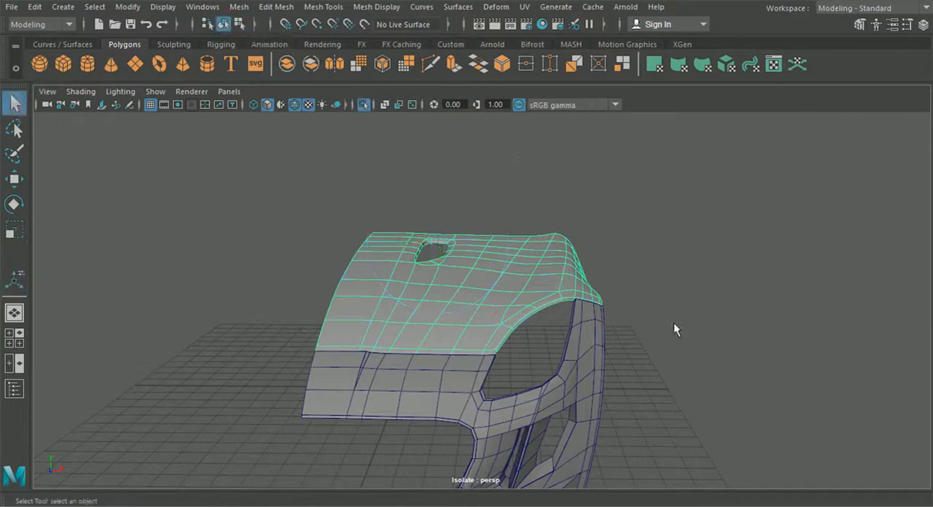
{"action": "left_click", "coordinate": [674, 323]}
- Leave the isolated view to show the whole car and select the hood half again
{"action": "scroll", "coordinate": [678, 376], "scroll_direction": "up", "scroll_amount": 5}
{"action": "left_click_drag", "start_coordinate": [679, 375], "coordinate": [643, 365], "text": "alt"}
{"action": "left_click", "coordinate": [363, 104]}
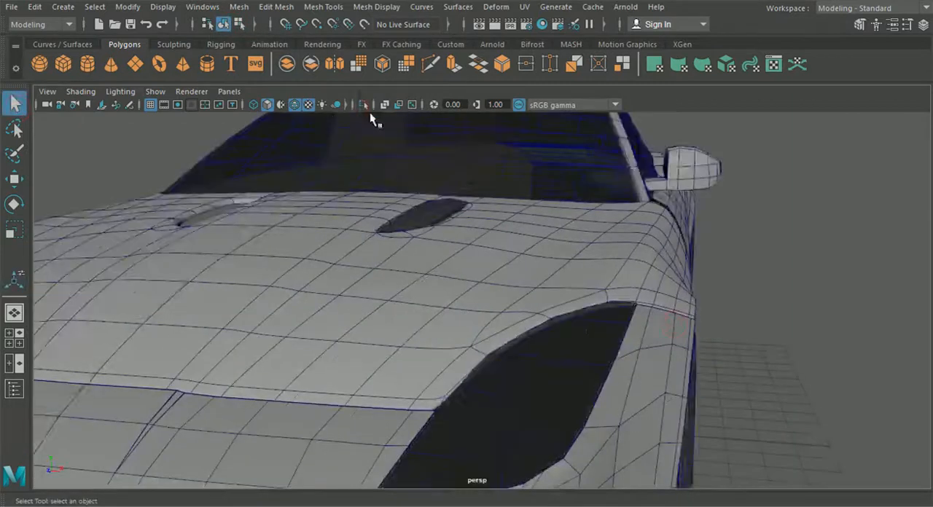
{"action": "left_click_drag", "start_coordinate": [532, 325], "coordinate": [555, 330], "text": "alt"}
{"action": "left_click", "coordinate": [393, 297]}
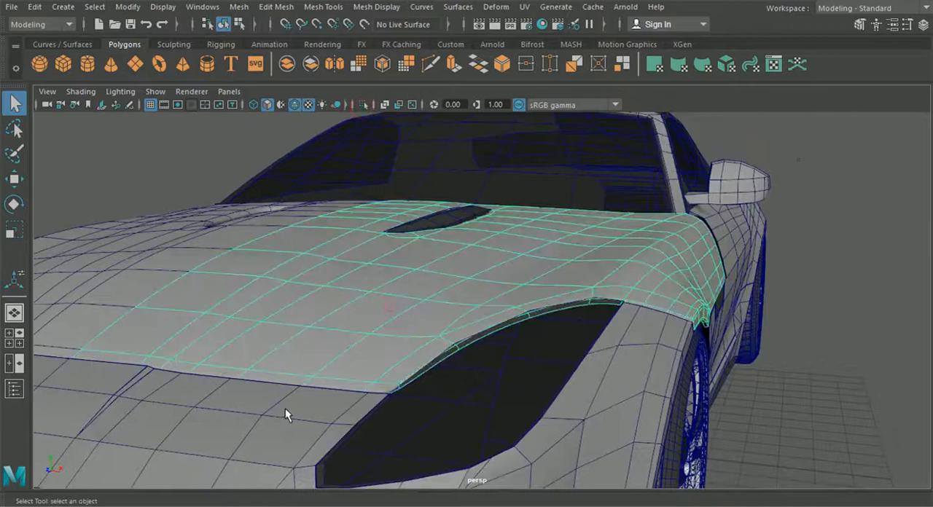
- Isolate the hood half together with the front bumper half and hide the wireframe over their shading
{"action": "left_click", "coordinate": [287, 412], "text": "shift"}
{"action": "left_click", "coordinate": [363, 104]}
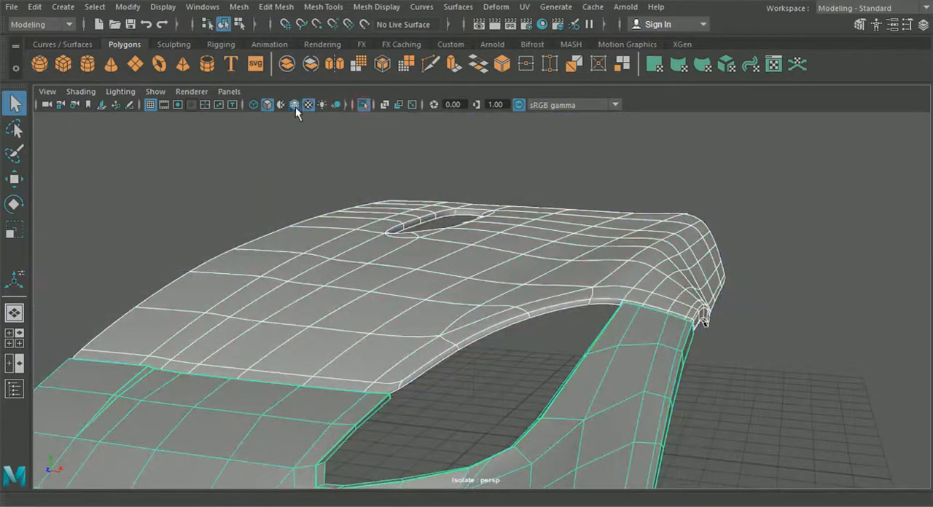
{"action": "left_click", "coordinate": [295, 104]}
{"action": "left_click_drag", "start_coordinate": [245, 193], "coordinate": [307, 331], "text": "alt"}
{"action": "right_click_drag", "start_coordinate": [307, 331], "coordinate": [510, 366], "text": "alt"}
{"action": "left_click_drag", "start_coordinate": [509, 367], "coordinate": [467, 372], "text": "alt"}
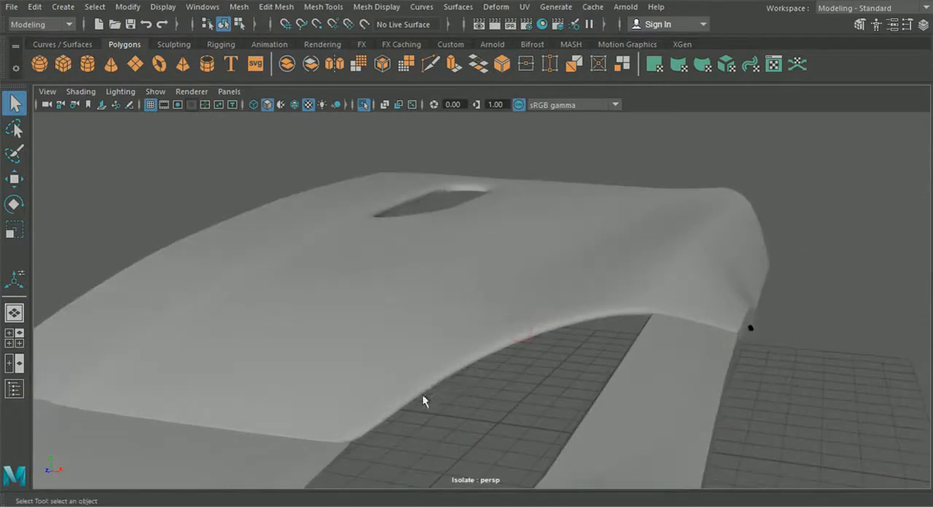
- Display the hood half unsmoothed with visible wireframe and insert edge loops close to the lengthwise crease running from the vent to the front edge
{"action": "left_click_drag", "start_coordinate": [422, 393], "coordinate": [443, 383], "text": "alt"}
{"action": "left_click", "coordinate": [443, 382]}
{"action": "key", "text": "1"}
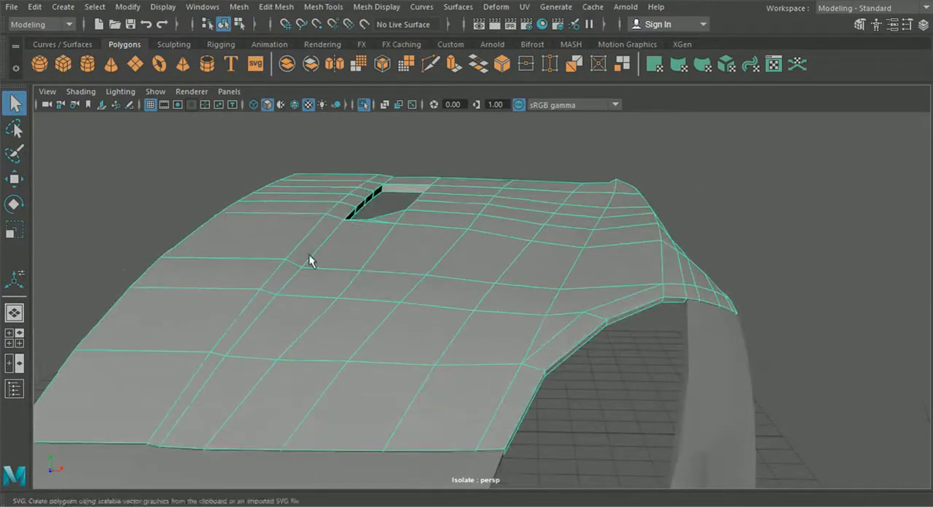
{"action": "left_click", "coordinate": [277, 7]}
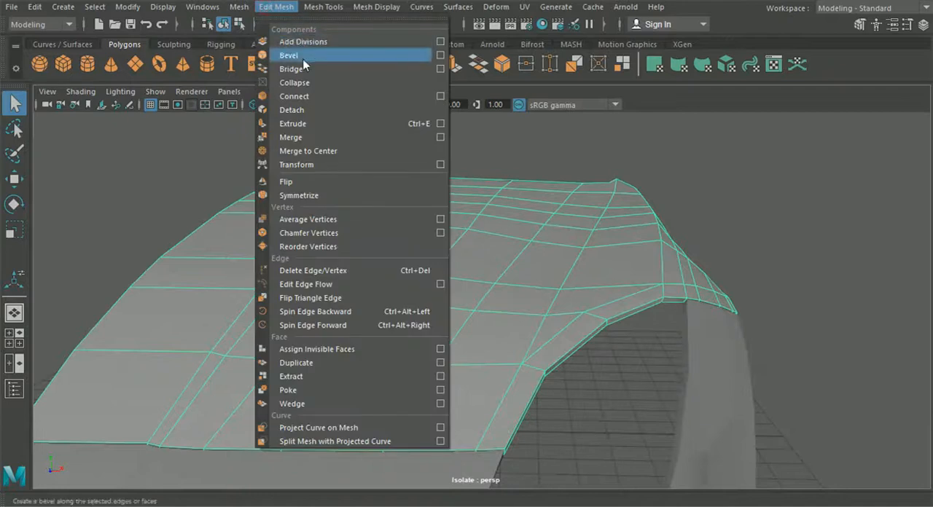
{"action": "mouse_move", "coordinate": [323, 7]}
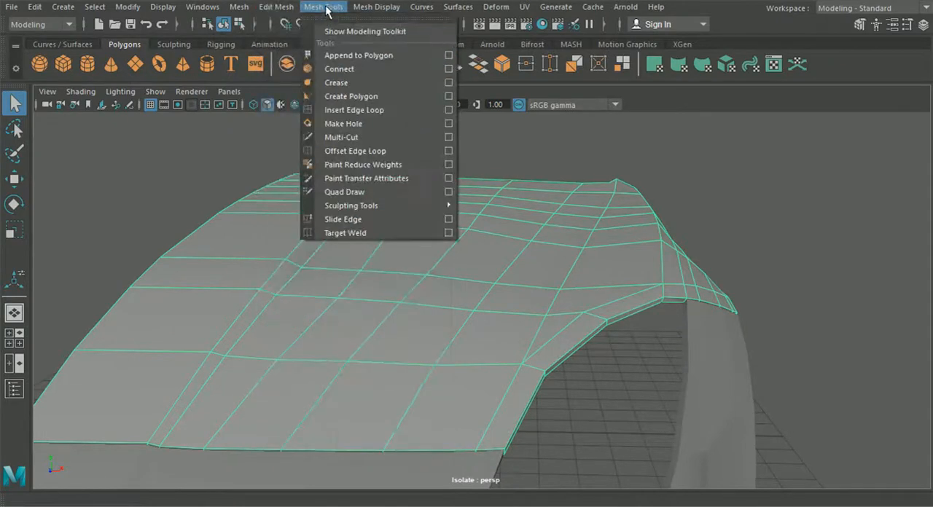
{"action": "left_click", "coordinate": [340, 109]}
{"action": "scroll", "coordinate": [387, 348], "scroll_direction": "up", "scroll_amount": 10}
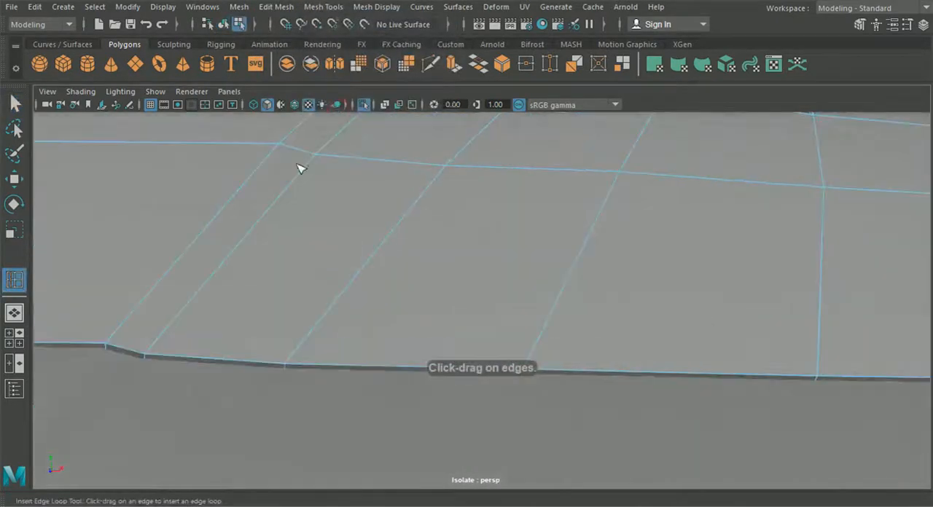
{"action": "left_click", "coordinate": [295, 107]}
{"action": "left_click_drag", "start_coordinate": [259, 240], "coordinate": [334, 239], "text": "alt"}
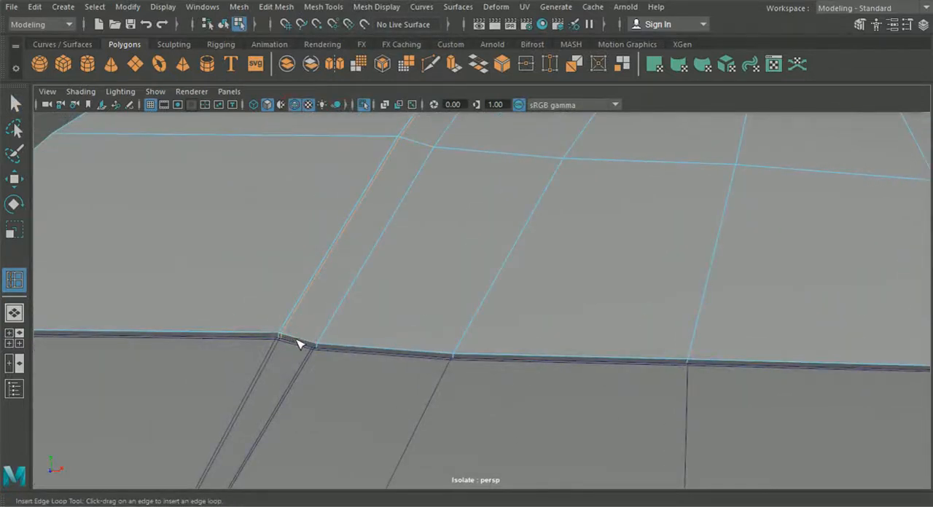
{"action": "scroll", "coordinate": [320, 346], "scroll_direction": "down", "scroll_amount": 8}
{"action": "left_click_drag", "start_coordinate": [365, 345], "coordinate": [445, 336], "text": "alt"}
- Return to object selection, show the hood half in smooth mesh preview and hide the wireframe over the shading
{"action": "left_click", "coordinate": [224, 25]}
{"action": "key", "text": "q"}
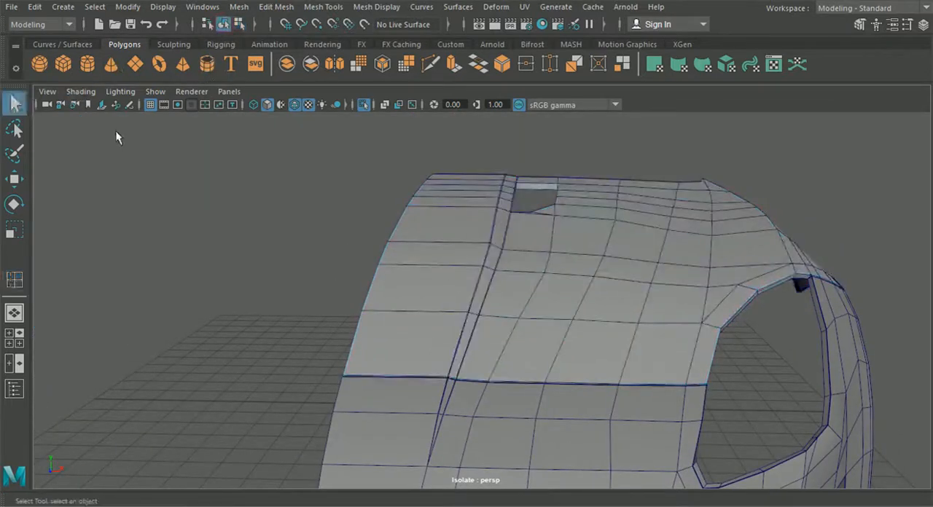
{"action": "left_click", "coordinate": [441, 248]}
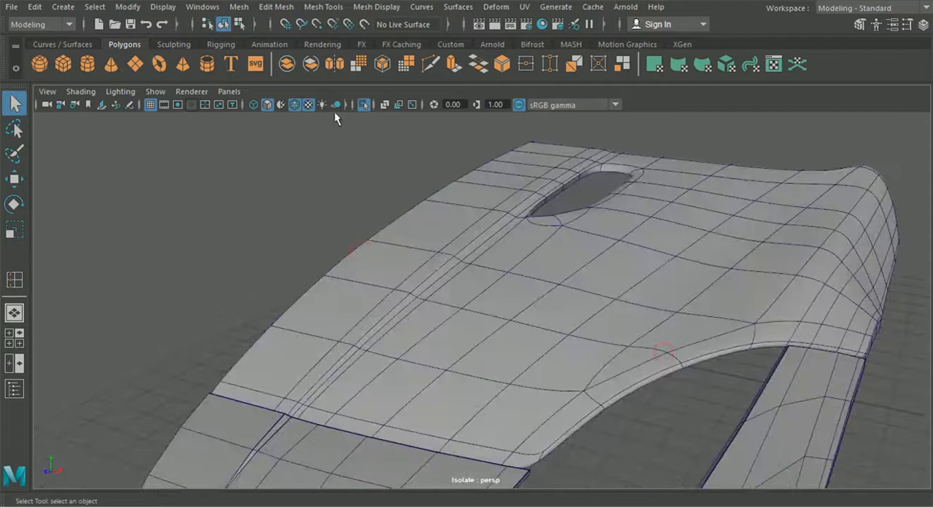
{"action": "left_click", "coordinate": [295, 104]}
{"action": "mouse_move", "coordinate": [437, 291]}
{"action": "left_mouse_down", "text": "alt"}
{"action": "mouse_move", "coordinate": [494, 327]}
{"action": "mouse_move", "coordinate": [507, 319]}
{"action": "mouse_move", "coordinate": [430, 345]}
{"action": "mouse_move", "coordinate": [491, 363]}
{"action": "mouse_move", "coordinate": [424, 354]}
{"action": "mouse_move", "coordinate": [490, 364]}
{"action": "mouse_move", "coordinate": [491, 385]}
{"action": "mouse_move", "coordinate": [498, 354]}
{"action": "mouse_move", "coordinate": [454, 344]}
{"action": "mouse_move", "coordinate": [471, 346]}
{"action": "left_mouse_up", "text": "alt"}
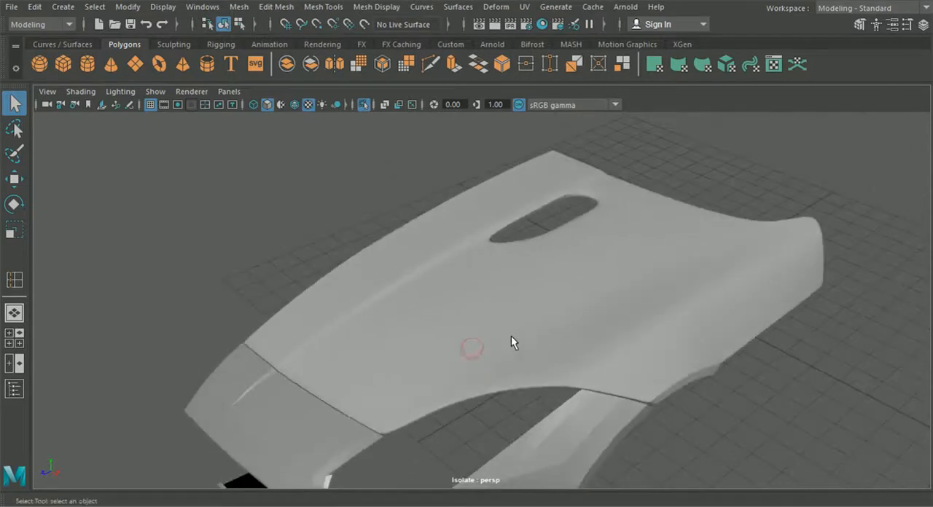
- Display the hood half unsmoothed again and insert an edge loop close to its front border along the bumper seam
{"action": "left_click", "coordinate": [514, 341]}
{"action": "right_click_drag", "start_coordinate": [523, 349], "coordinate": [577, 392], "text": "alt"}
{"action": "left_click_drag", "start_coordinate": [576, 391], "coordinate": [604, 358], "text": "alt"}
{"action": "left_click", "coordinate": [297, 8]}
{"action": "mouse_move", "coordinate": [312, 15]}
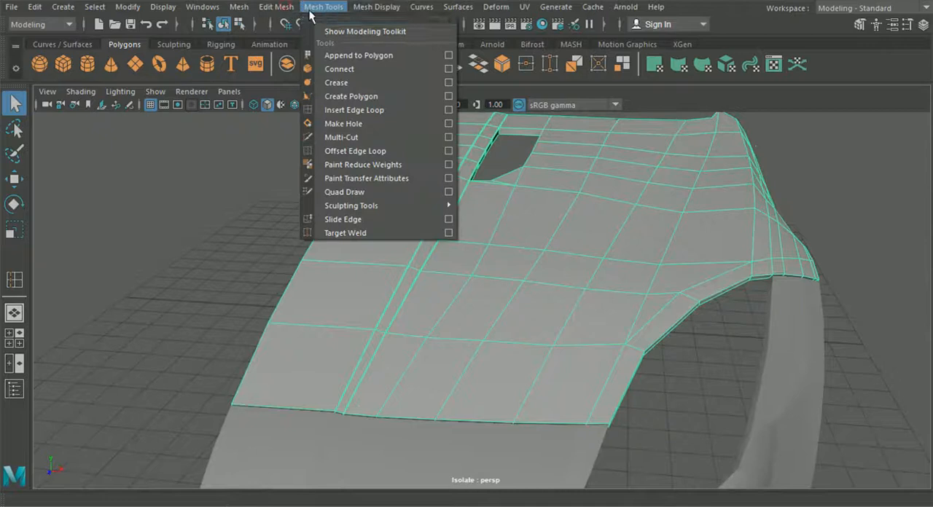
{"action": "left_click", "coordinate": [346, 110]}
{"action": "left_click_drag", "start_coordinate": [408, 271], "coordinate": [421, 318], "text": "alt"}
{"action": "middle_click_drag", "start_coordinate": [421, 318], "coordinate": [405, 144], "text": "alt"}
{"action": "right_click_drag", "start_coordinate": [405, 144], "coordinate": [656, 313], "text": "alt"}
{"action": "middle_click_drag", "start_coordinate": [656, 314], "coordinate": [408, 261], "text": "alt"}
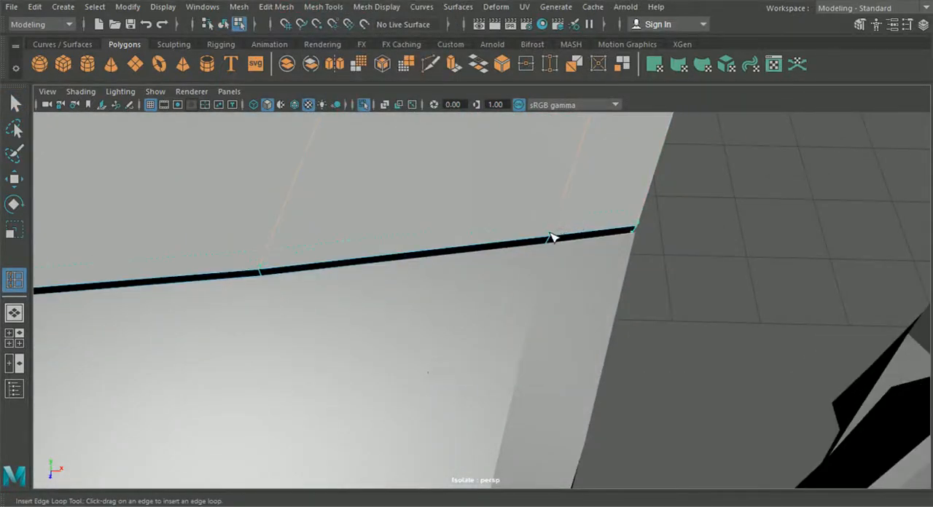
{"action": "scroll", "coordinate": [552, 238], "scroll_direction": "down", "scroll_amount": 10}
{"action": "left_click_drag", "start_coordinate": [552, 238], "coordinate": [414, 301], "text": "alt"}
- Insert edge loops close to the hood's border along the headlight opening and the fender seam
{"action": "scroll", "coordinate": [585, 296], "scroll_direction": "up", "scroll_amount": 6}
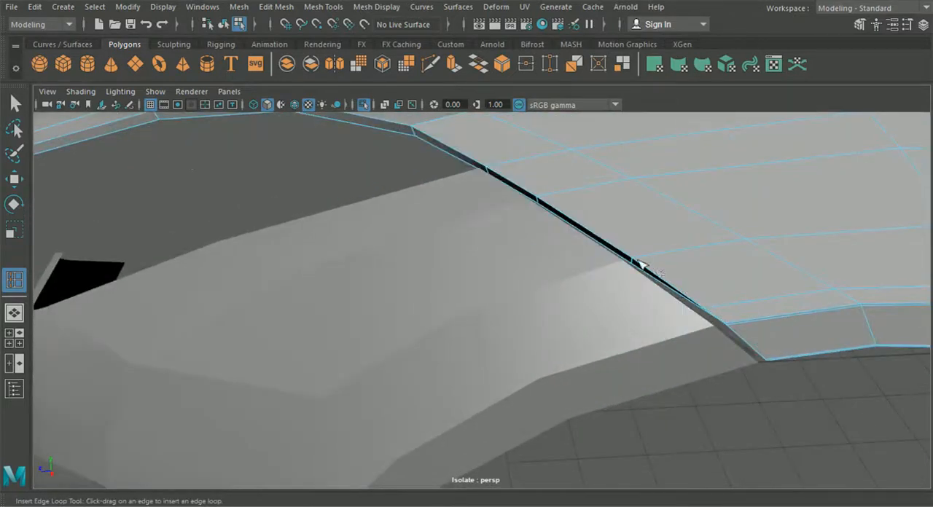
{"action": "middle_click_drag", "start_coordinate": [561, 267], "coordinate": [611, 263], "text": "alt"}
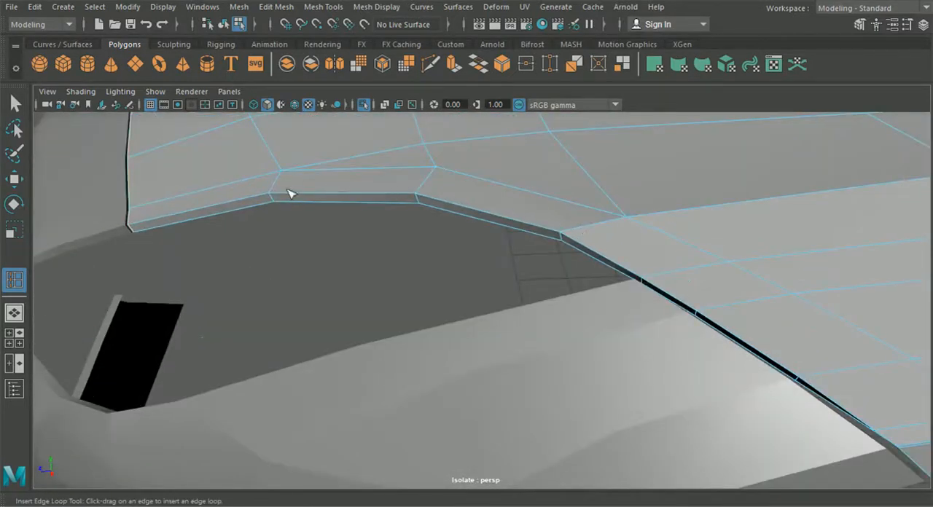
{"action": "middle_click_drag", "start_coordinate": [554, 314], "coordinate": [371, 267], "text": "alt"}
{"action": "scroll", "coordinate": [482, 292], "scroll_direction": "up", "scroll_amount": 5}
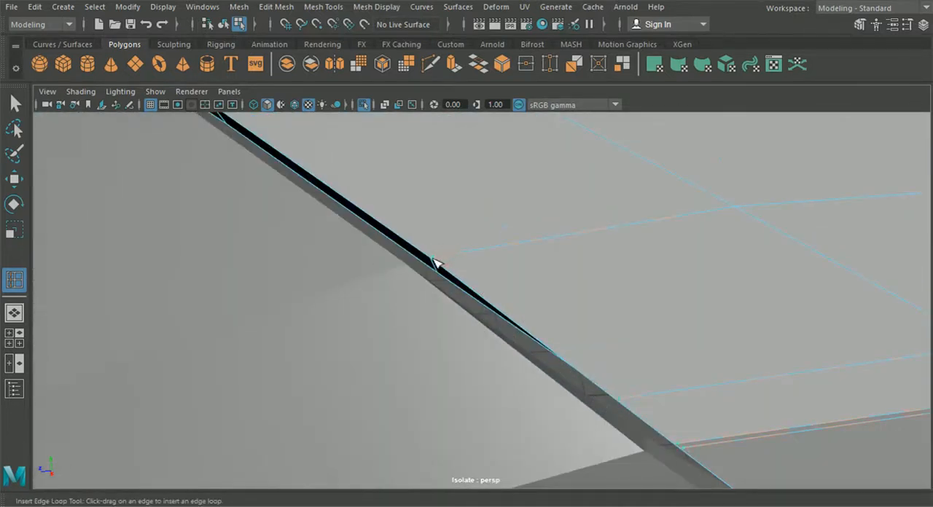
{"action": "scroll", "coordinate": [435, 263], "scroll_direction": "down", "scroll_amount": 6}
{"action": "left_click_drag", "start_coordinate": [437, 266], "coordinate": [436, 294], "text": "alt"}
{"action": "scroll", "coordinate": [260, 250], "scroll_direction": "down", "scroll_amount": 4}
{"action": "left_click_drag", "start_coordinate": [260, 251], "coordinate": [287, 277], "text": "alt"}
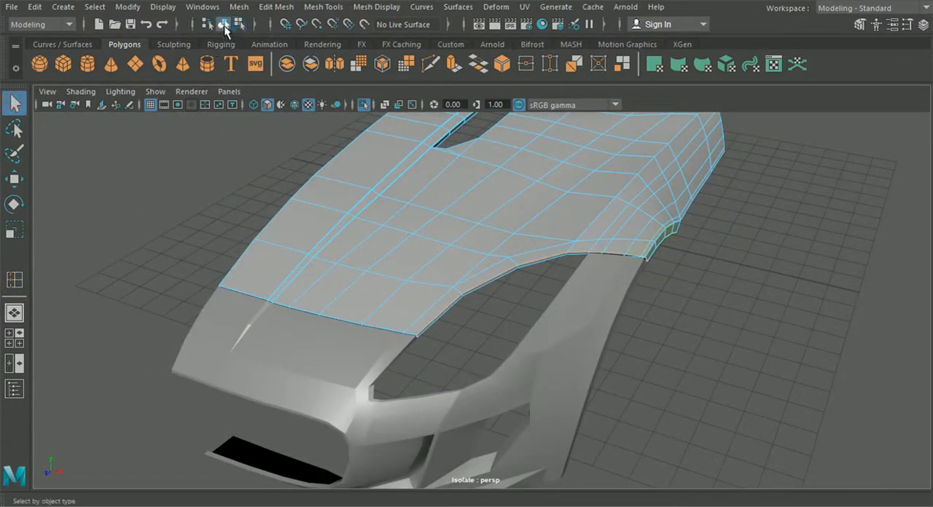
- Show the hood half and the front bumper half in smooth mesh preview, deselect them and examine the seam between them
{"action": "key", "text": "3"}
{"action": "left_click", "coordinate": [360, 383]}
{"action": "key", "text": "3"}
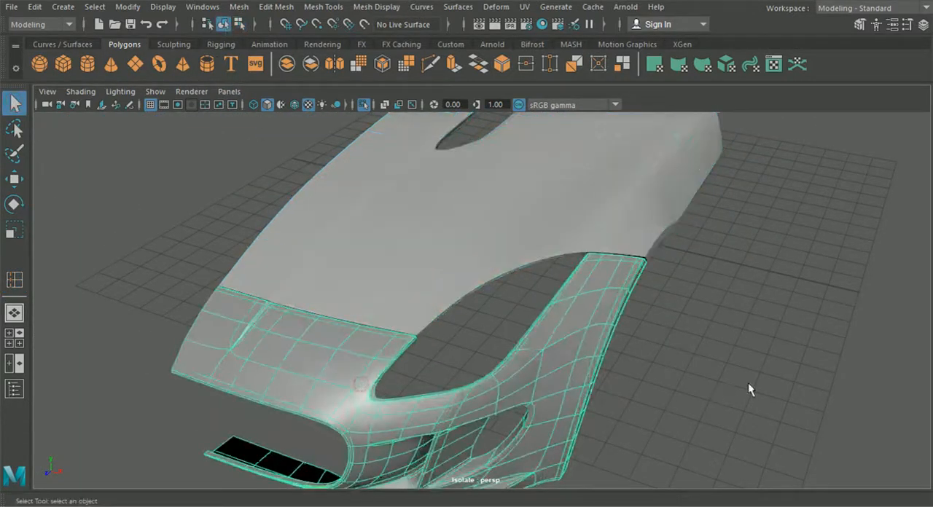
{"action": "left_click", "coordinate": [748, 383]}
{"action": "scroll", "coordinate": [600, 383], "scroll_direction": "up", "scroll_amount": 2}
{"action": "scroll", "coordinate": [601, 383], "scroll_direction": "up", "scroll_amount": 3}
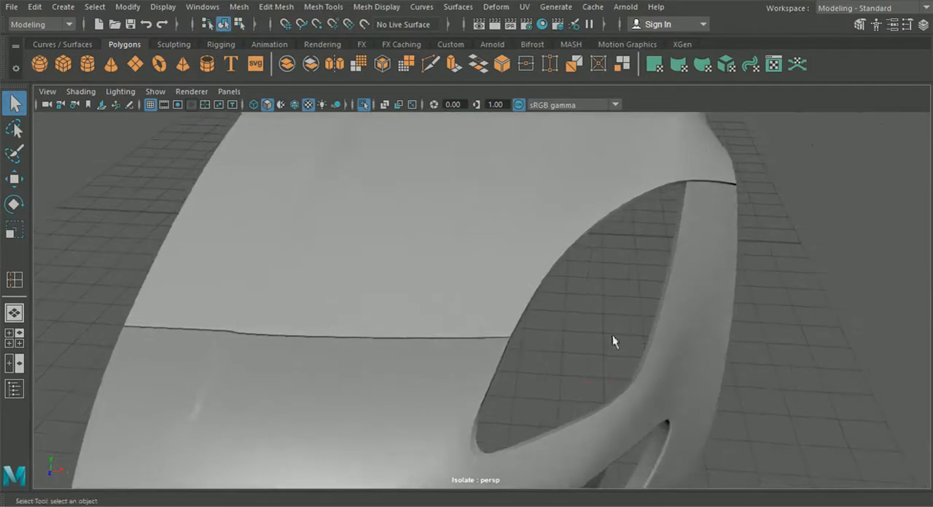
{"action": "left_click_drag", "start_coordinate": [610, 341], "coordinate": [473, 327], "text": "alt"}
{"action": "left_click_drag", "start_coordinate": [522, 273], "coordinate": [585, 322], "text": "alt"}
{"action": "scroll", "coordinate": [582, 316], "scroll_direction": "down", "scroll_amount": 5}
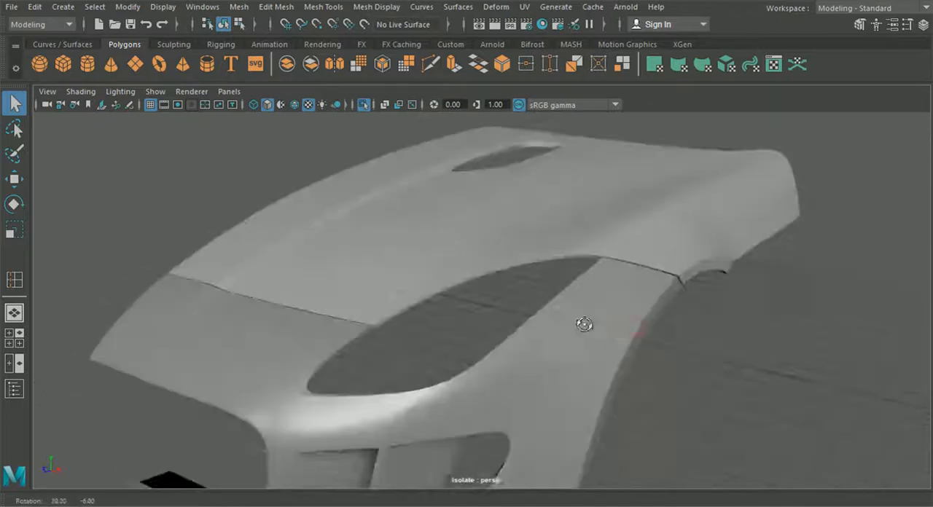
- Select the hood half and display it unsmoothed to inspect the ridge above the wheel arch
{"action": "left_click", "coordinate": [546, 251]}
{"action": "left_click_drag", "start_coordinate": [539, 282], "coordinate": [630, 256], "text": "alt"}
{"action": "scroll", "coordinate": [548, 280], "scroll_direction": "up", "scroll_amount": 3}
{"action": "left_click_drag", "start_coordinate": [609, 224], "coordinate": [579, 230], "text": "alt"}
{"action": "left_click_drag", "start_coordinate": [578, 271], "coordinate": [591, 280], "text": "alt"}
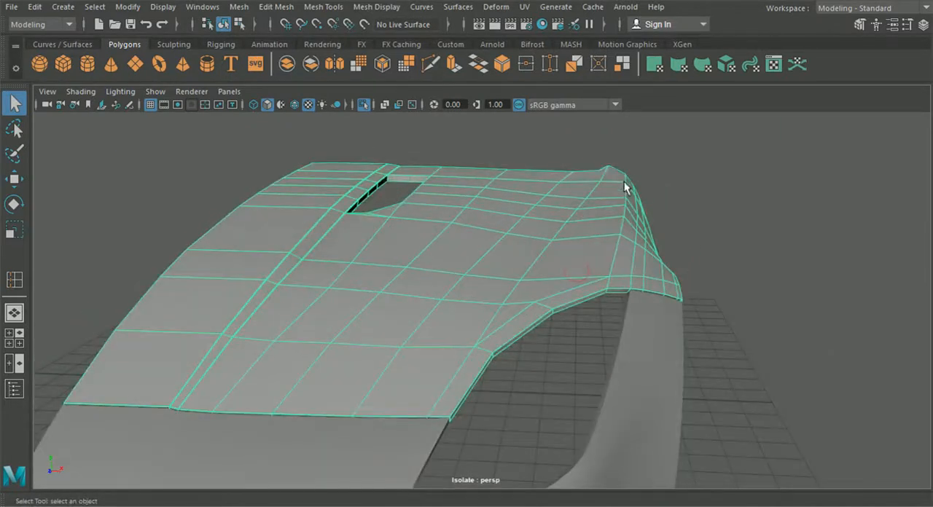
{"action": "left_click_drag", "start_coordinate": [617, 238], "coordinate": [443, 277], "text": "alt"}
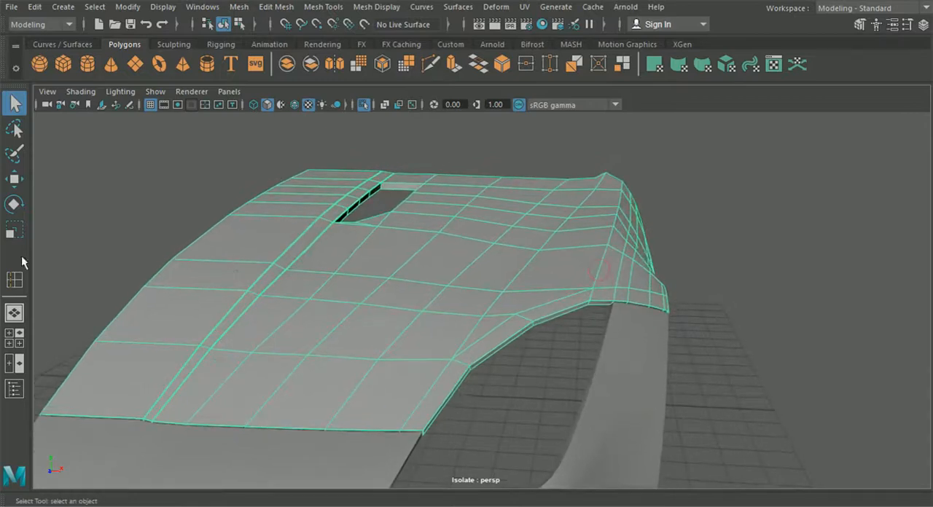
- Switch to the top view and show the hood half's vertices around the front wheel
{"action": "left_click", "coordinate": [7, 343]}
{"action": "key", "text": "space"}
{"action": "middle_click_drag", "start_coordinate": [431, 338], "coordinate": [365, 31], "text": "alt"}
{"action": "scroll", "coordinate": [484, 360], "scroll_direction": "up", "scroll_amount": 3}
{"action": "middle_click_drag", "start_coordinate": [484, 361], "coordinate": [504, 94], "text": "alt"}
{"action": "scroll", "coordinate": [502, 223], "scroll_direction": "down", "scroll_amount": 3}
{"action": "middle_click_drag", "start_coordinate": [502, 223], "coordinate": [443, 318], "text": "alt"}
{"action": "scroll", "coordinate": [443, 318], "scroll_direction": "up", "scroll_amount": 2}
{"action": "right_click_drag", "start_coordinate": [434, 245], "coordinate": [380, 105]}
{"action": "scroll", "coordinate": [428, 204], "scroll_direction": "up", "scroll_amount": 1}
{"action": "middle_click_drag", "start_coordinate": [454, 283], "coordinate": [483, 214], "text": "alt"}
{"action": "scroll", "coordinate": [481, 287], "scroll_direction": "up", "scroll_amount": 2}
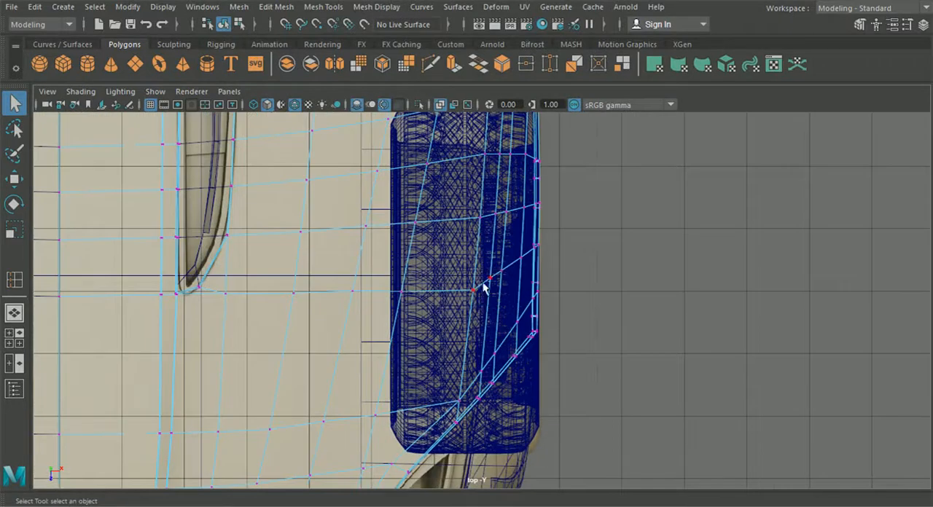
{"action": "scroll", "coordinate": [490, 305], "scroll_direction": "up", "scroll_amount": 1}
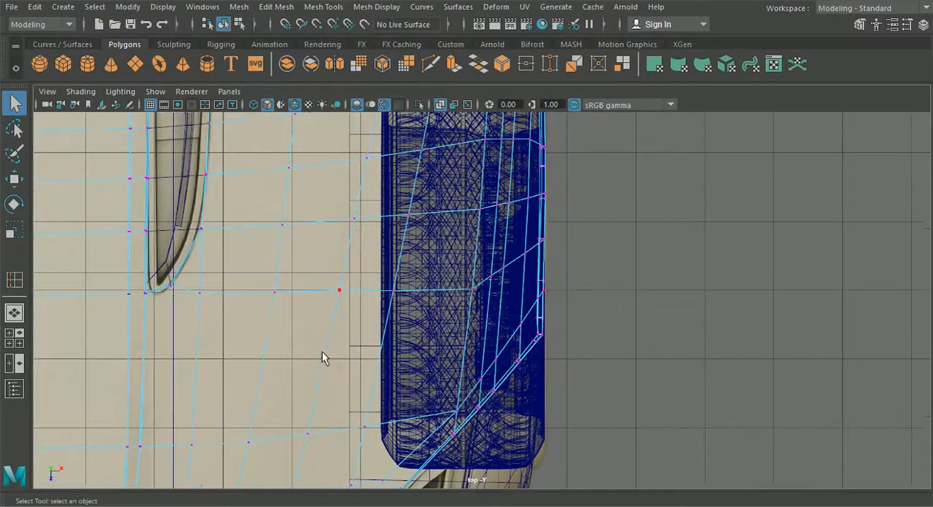
- Move the hood vertices beside the ridge over the front wheel sideways to even out their spacing in the top view
{"action": "left_click", "coordinate": [14, 182]}
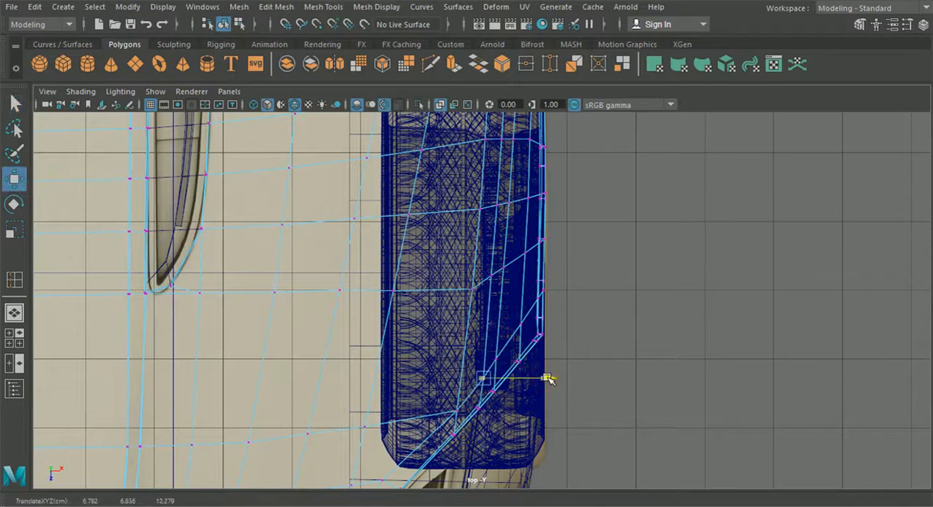
{"action": "scroll", "coordinate": [513, 378], "scroll_direction": "up", "scroll_amount": 1}
{"action": "left_click", "coordinate": [501, 373]}
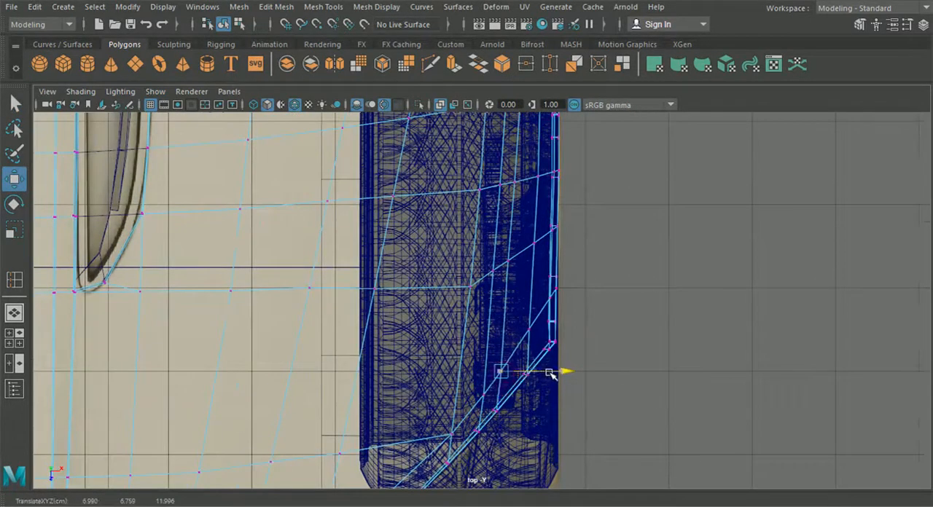
{"action": "left_click", "coordinate": [508, 260]}
{"action": "left_click_drag", "start_coordinate": [554, 260], "coordinate": [541, 272]}
{"action": "left_click", "coordinate": [473, 286]}
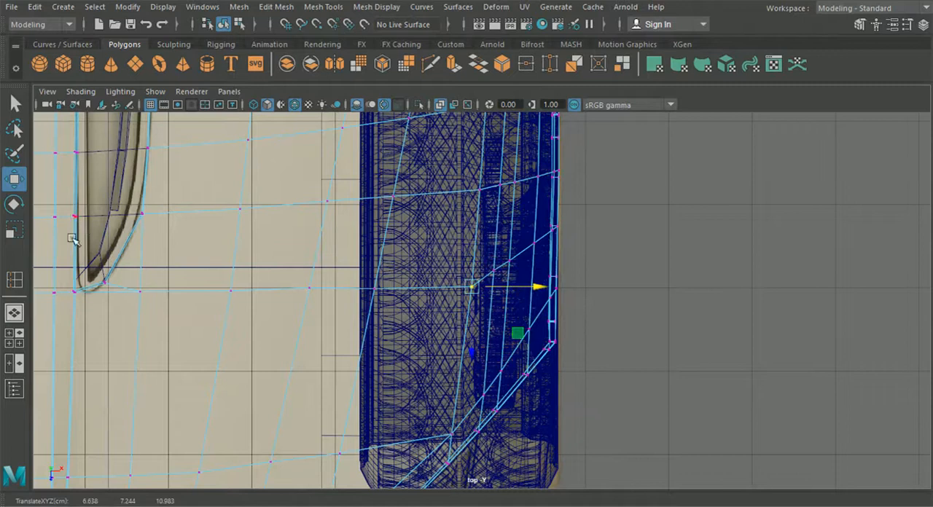
- Return to the perspective view and adjust the ridge vertices above the wheel arch with the Move tool
{"action": "left_click", "coordinate": [19, 311]}
{"action": "left_click_drag", "start_coordinate": [494, 335], "coordinate": [394, 350], "text": "alt"}
{"action": "scroll", "coordinate": [437, 296], "scroll_direction": "up", "scroll_amount": 3}
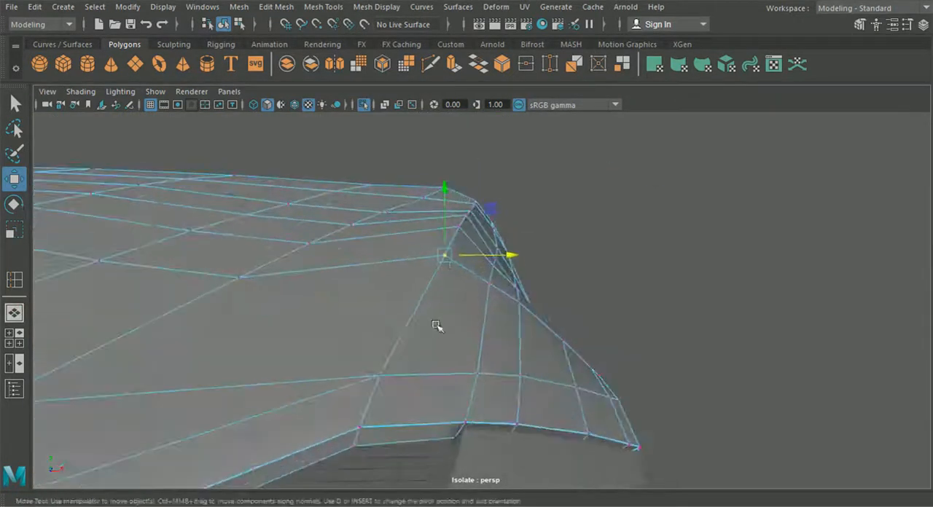
{"action": "left_click_drag", "start_coordinate": [461, 232], "coordinate": [527, 253], "text": "alt"}
{"action": "mouse_move", "coordinate": [425, 237]}
{"action": "left_mouse_down", "text": "alt"}
{"action": "mouse_move", "coordinate": [408, 237]}
{"action": "mouse_move", "coordinate": [438, 240]}
{"action": "left_mouse_up", "text": "alt"}
{"action": "left_click_drag", "start_coordinate": [678, 242], "coordinate": [546, 226], "text": "alt"}
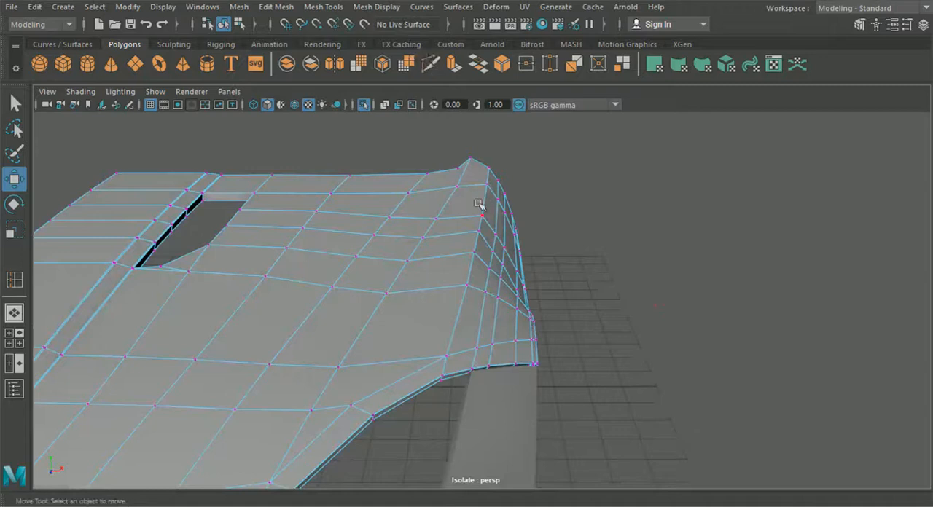
{"action": "left_click", "coordinate": [431, 64]}
{"action": "scroll", "coordinate": [459, 369], "scroll_direction": "up", "scroll_amount": 4}
{"action": "middle_click_drag", "start_coordinate": [459, 370], "coordinate": [510, 310], "text": "alt"}
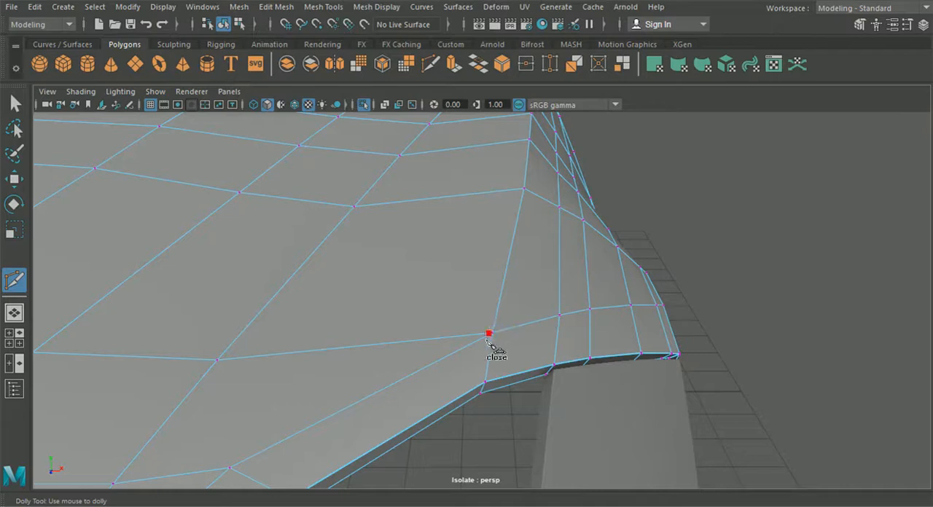
{"action": "scroll", "coordinate": [485, 320], "scroll_direction": "down", "scroll_amount": 5}
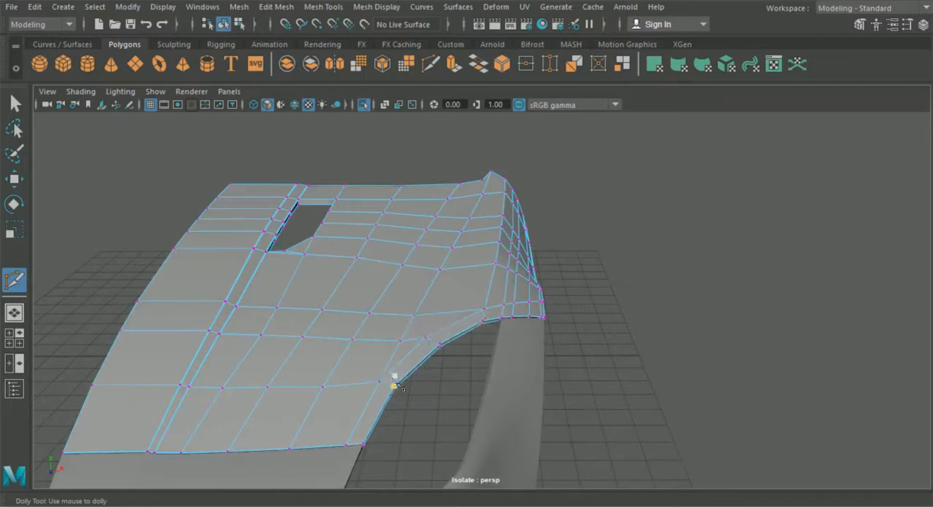
- Insert an edge loop close to the inner side of the hood's ridge above the wheel arch
{"action": "left_click", "coordinate": [323, 7]}
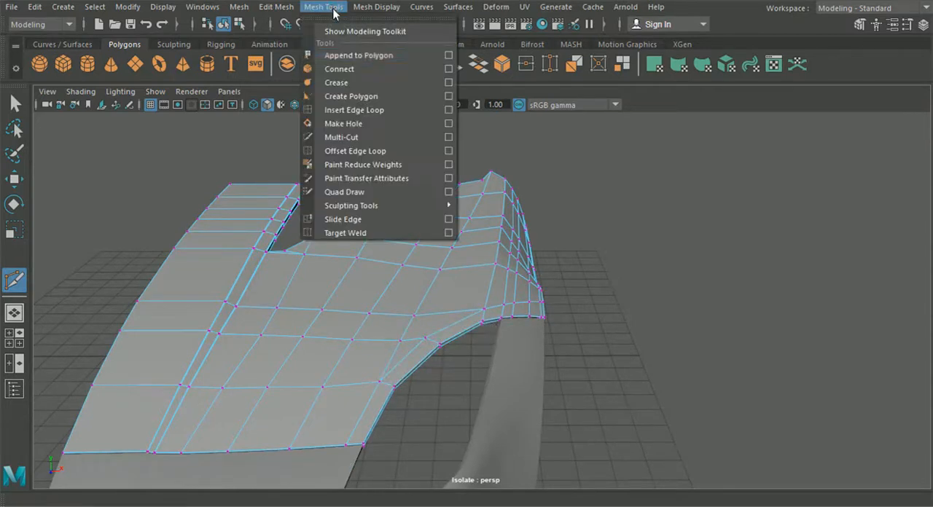
{"action": "left_click", "coordinate": [364, 110]}
{"action": "scroll", "coordinate": [462, 198], "scroll_direction": "up", "scroll_amount": 4}
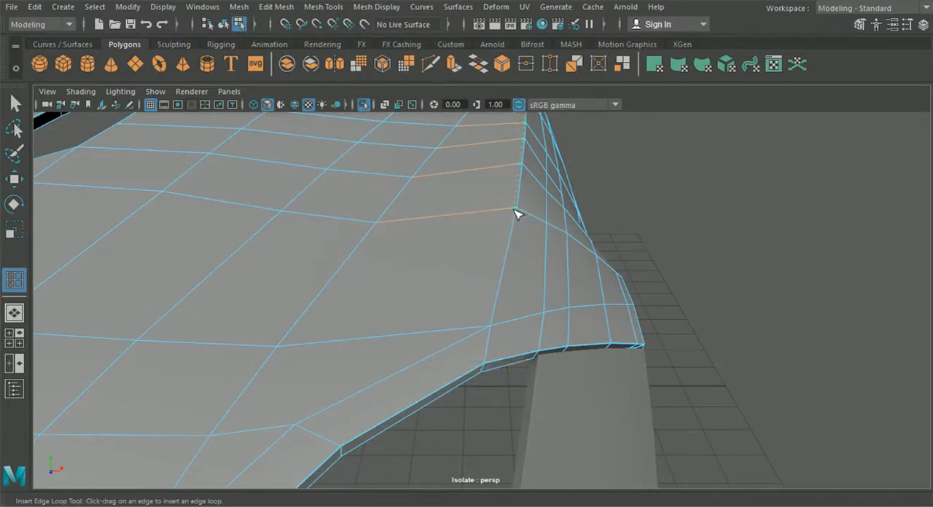
{"action": "scroll", "coordinate": [506, 237], "scroll_direction": "down", "scroll_amount": 4}
{"action": "left_click_drag", "start_coordinate": [515, 210], "coordinate": [447, 300]}
{"action": "scroll", "coordinate": [501, 221], "scroll_direction": "up", "scroll_amount": 4}
{"action": "scroll", "coordinate": [500, 229], "scroll_direction": "up", "scroll_amount": 3}
- Extend the ridge's support edge with Multi-Cut down across the headlight opening's border to its lower rim
{"action": "left_click", "coordinate": [430, 64]}
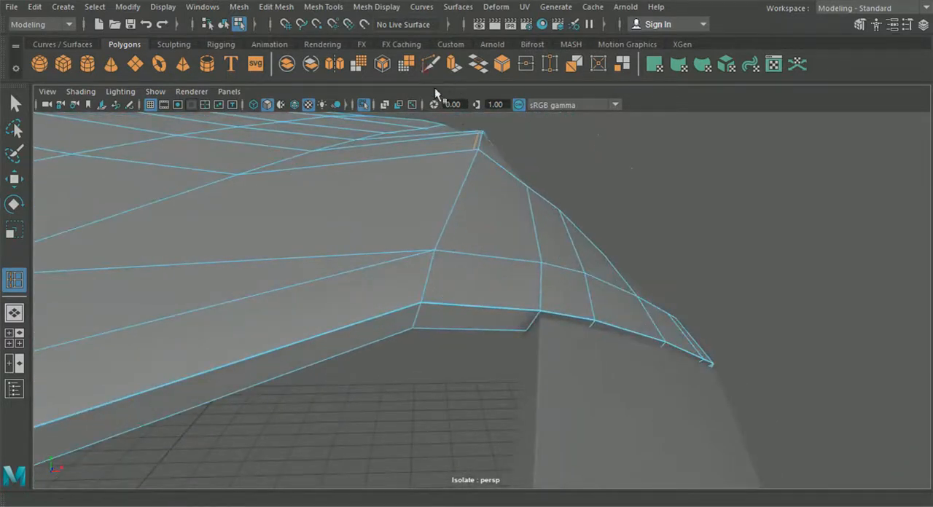
{"action": "left_click", "coordinate": [436, 156]}
{"action": "left_click", "coordinate": [428, 250]}
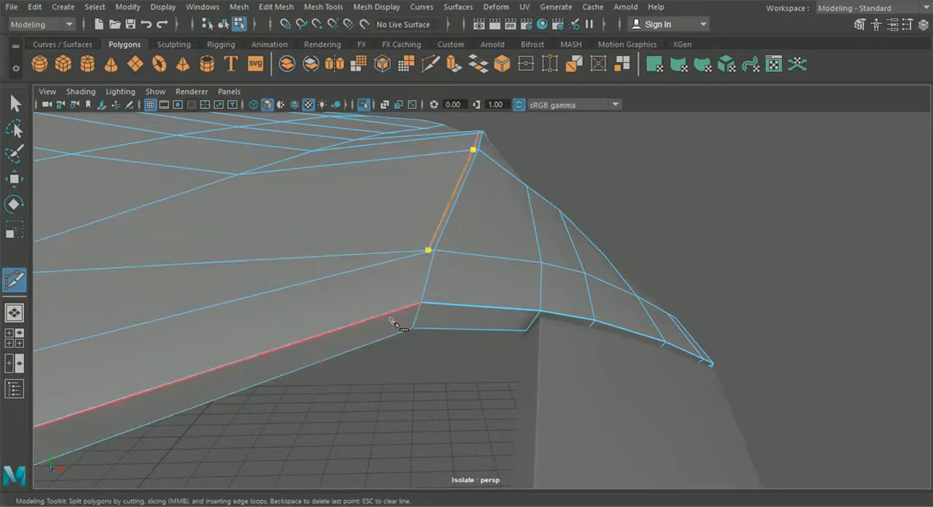
{"action": "middle_click_drag", "start_coordinate": [382, 312], "coordinate": [422, 284], "text": "alt"}
{"action": "right_click_drag", "start_coordinate": [423, 285], "coordinate": [486, 372], "text": "alt"}
{"action": "left_click", "coordinate": [489, 199]}
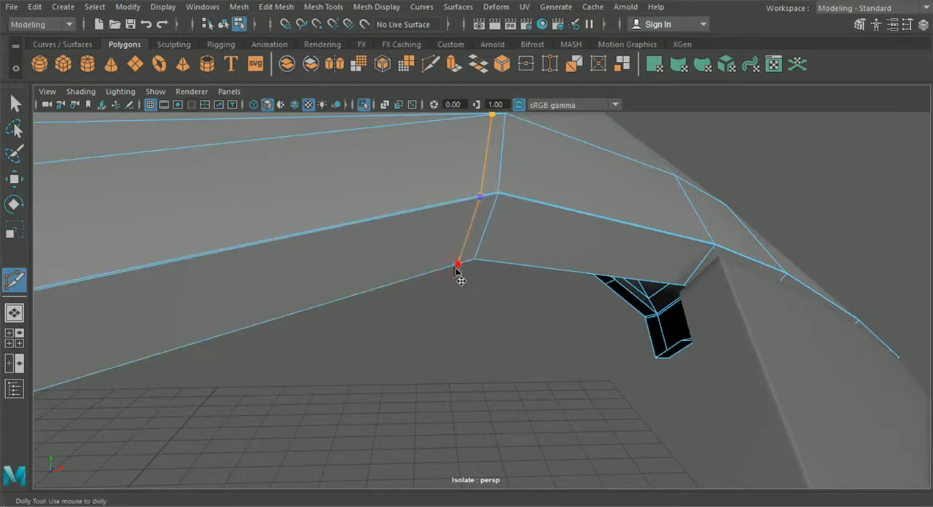
{"action": "left_click", "coordinate": [14, 103]}
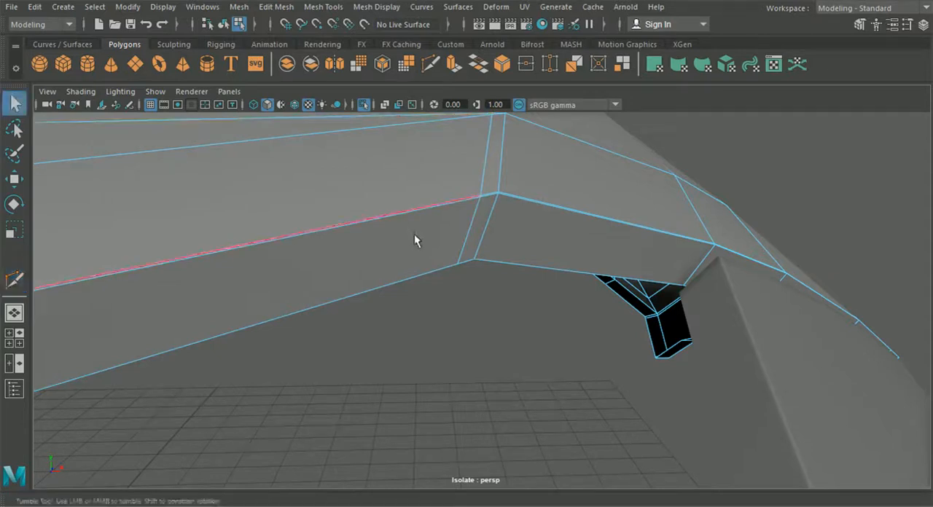
- Move the stray support-edge vertex onto its neighbour beside the hood's ridge and merge them with a distance threshold of 0.01
{"action": "scroll", "coordinate": [413, 259], "scroll_direction": "up", "scroll_amount": 5}
{"action": "left_click_drag", "start_coordinate": [410, 277], "coordinate": [430, 239], "text": "alt"}
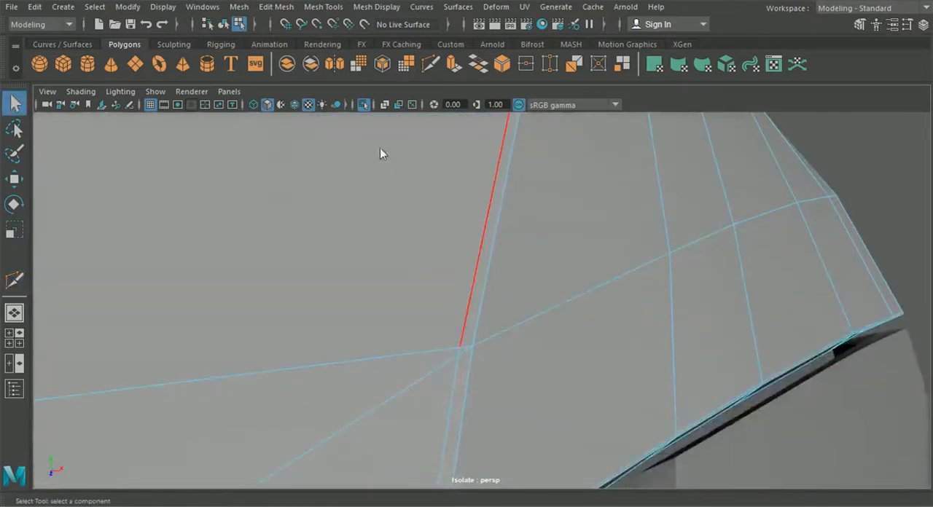
{"action": "right_click_drag", "start_coordinate": [384, 161], "coordinate": [371, 131]}
{"action": "right_click_drag", "start_coordinate": [367, 99], "coordinate": [366, 100]}
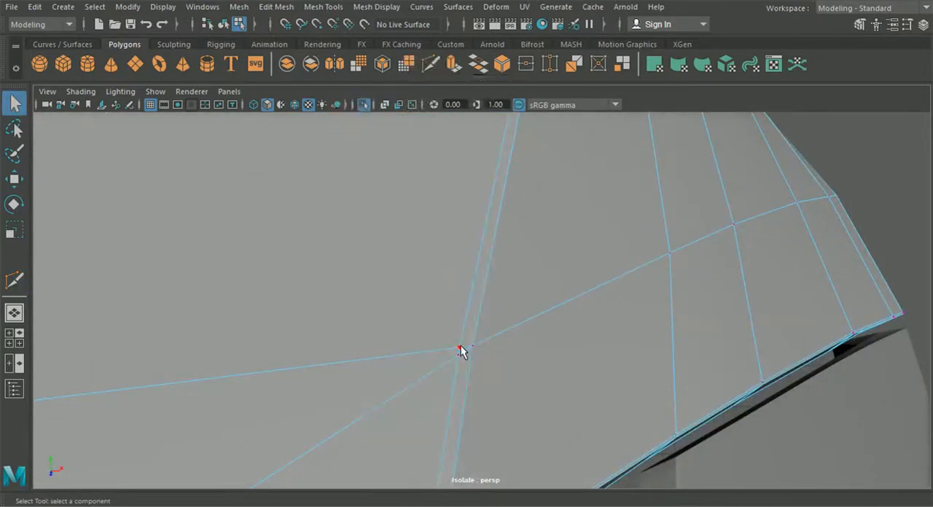
{"action": "left_click", "coordinate": [15, 179]}
{"action": "left_click_drag", "start_coordinate": [458, 348], "coordinate": [454, 351]}
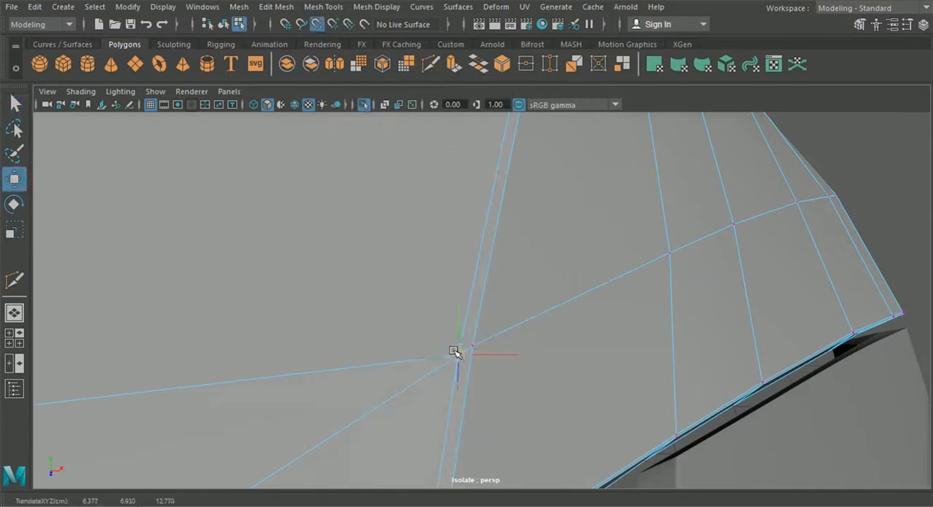
{"action": "left_click", "coordinate": [274, 7]}
{"action": "left_click", "coordinate": [305, 137]}
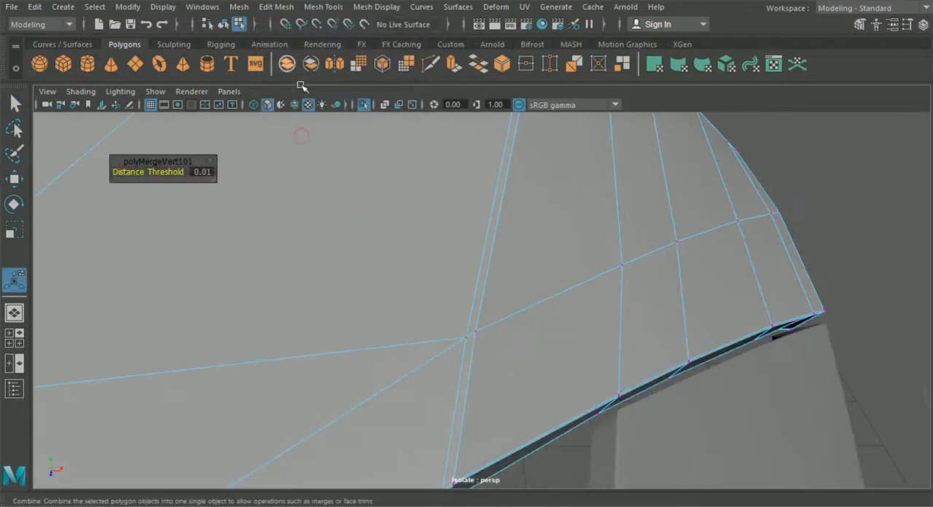
- Examine the hood in smooth preview around the ridge and headlight opening from several angles
{"action": "left_click", "coordinate": [226, 28]}
{"action": "scroll", "coordinate": [515, 234], "scroll_direction": "down", "scroll_amount": 5}
{"action": "left_click_drag", "start_coordinate": [515, 234], "coordinate": [642, 301], "text": "alt"}
{"action": "left_click", "coordinate": [642, 301]}
{"action": "left_click", "coordinate": [521, 271]}
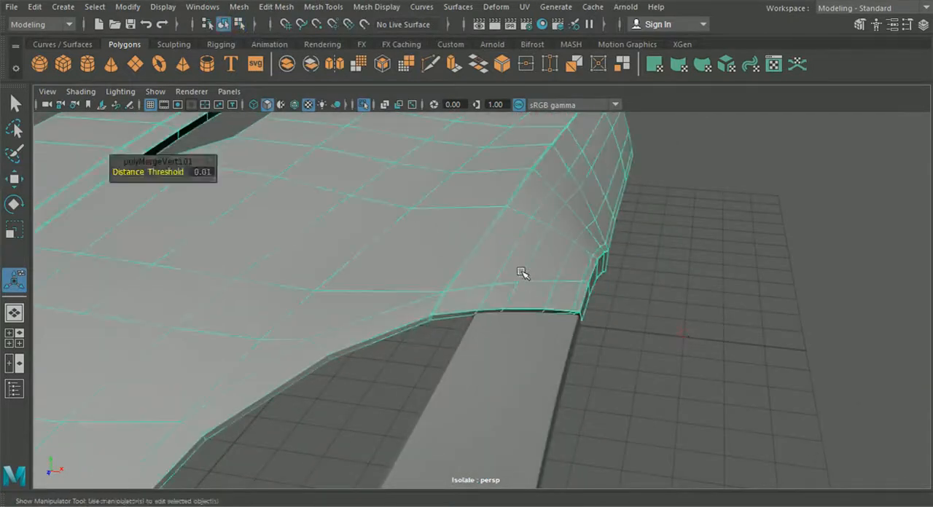
{"action": "left_click", "coordinate": [683, 312]}
{"action": "left_click_drag", "start_coordinate": [683, 312], "coordinate": [402, 274], "text": "alt"}
{"action": "scroll", "coordinate": [560, 263], "scroll_direction": "down", "scroll_amount": 5}
{"action": "left_click", "coordinate": [437, 272]}
{"action": "key", "text": "1"}
{"action": "scroll", "coordinate": [435, 270], "scroll_direction": "up", "scroll_amount": 5}
{"action": "key", "text": "3"}
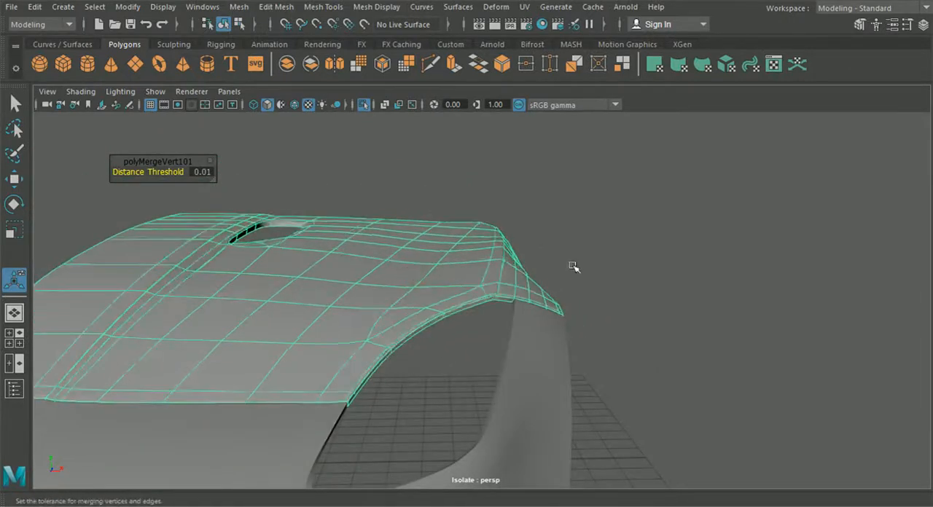
{"action": "left_click", "coordinate": [645, 255]}
{"action": "left_click_drag", "start_coordinate": [645, 256], "coordinate": [587, 284], "text": "alt"}
- Switch the hood to vertex editing and lower the row of vertices on the inner side of the wheel-arch ridge with the Move tool
{"action": "left_click", "coordinate": [407, 277]}
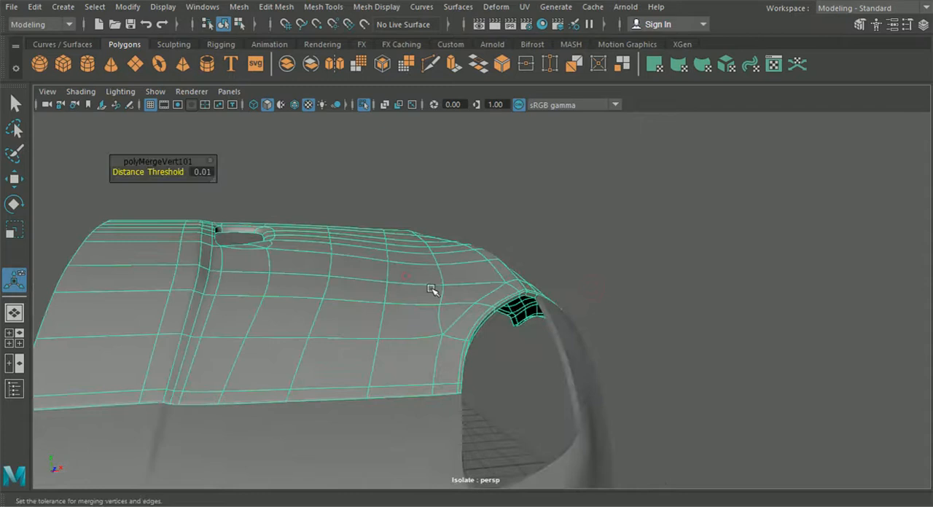
{"action": "left_click_drag", "start_coordinate": [435, 291], "coordinate": [466, 278], "text": "alt"}
{"action": "right_click_drag", "start_coordinate": [456, 306], "coordinate": [403, 106]}
{"action": "scroll", "coordinate": [475, 239], "scroll_direction": "up", "scroll_amount": 3}
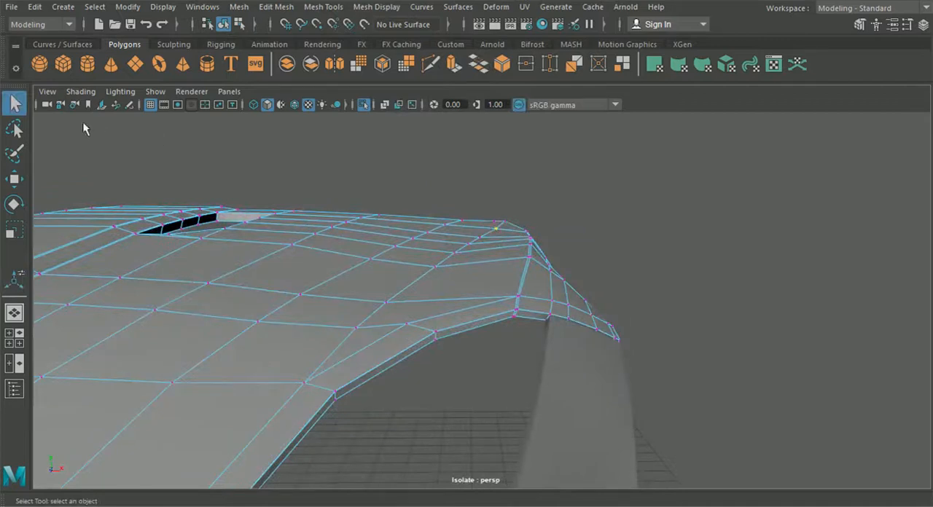
{"action": "left_click", "coordinate": [16, 179]}
{"action": "scroll", "coordinate": [500, 158], "scroll_direction": "up", "scroll_amount": 1}
{"action": "left_click_drag", "start_coordinate": [498, 153], "coordinate": [499, 154]}
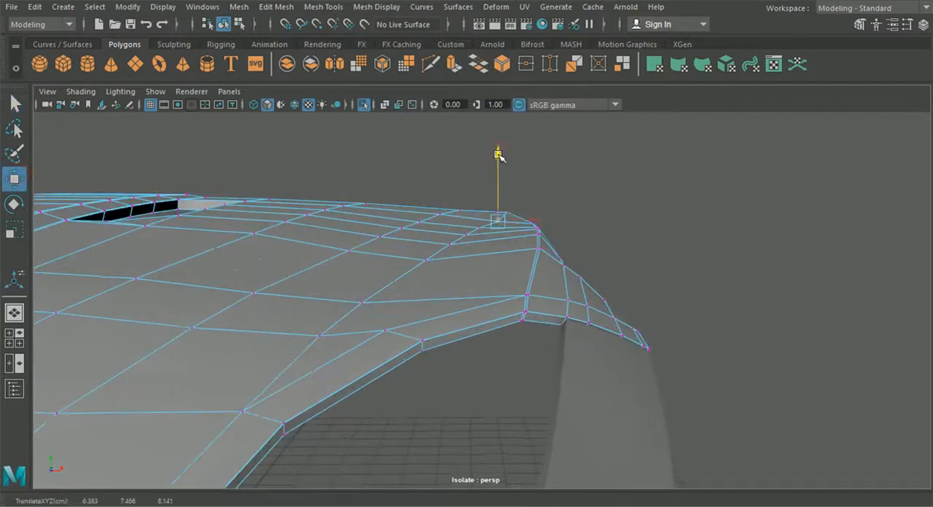
{"action": "scroll", "coordinate": [482, 202], "scroll_direction": "up", "scroll_amount": 1}
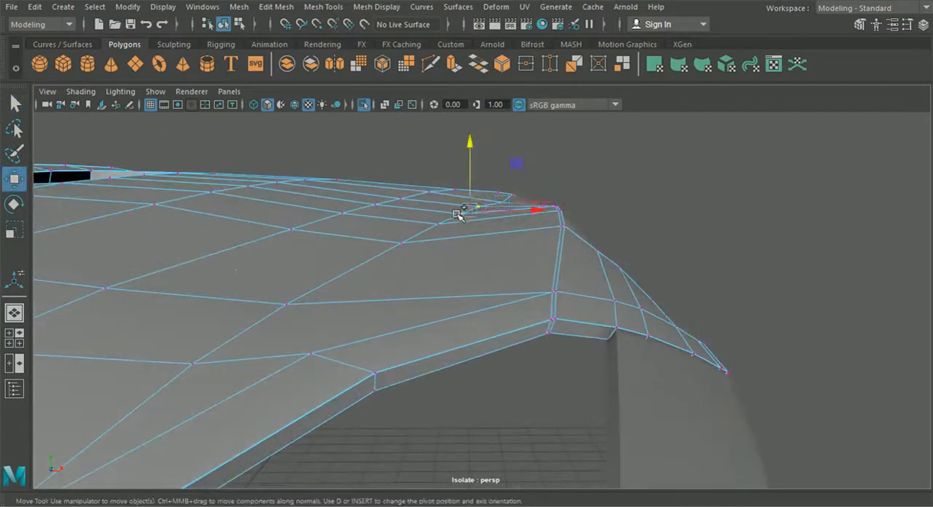
{"action": "left_click", "coordinate": [403, 241], "text": "shift"}
{"action": "left_click_drag", "start_coordinate": [445, 159], "coordinate": [446, 166]}
{"action": "left_click_drag", "start_coordinate": [508, 224], "coordinate": [489, 217], "text": "alt"}
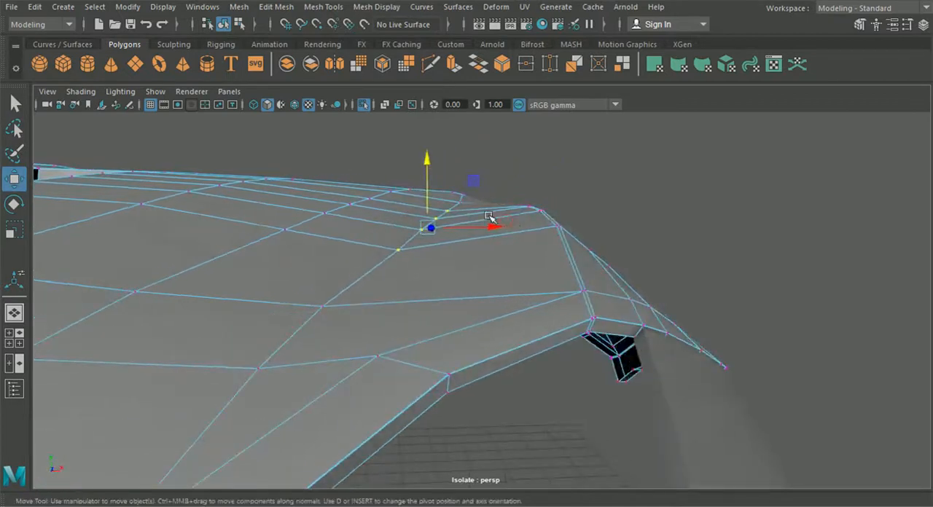
- Fine-tune the height of individual hood vertices between the ridge and the headlight opening
{"action": "left_click_drag", "start_coordinate": [428, 180], "coordinate": [405, 245]}
{"action": "left_click", "coordinate": [449, 212], "text": "ctrl"}
{"action": "left_click_drag", "start_coordinate": [208, 297], "coordinate": [301, 252], "text": "alt"}
{"action": "left_click_drag", "start_coordinate": [327, 211], "coordinate": [330, 222]}
{"action": "left_click", "coordinate": [268, 320]}
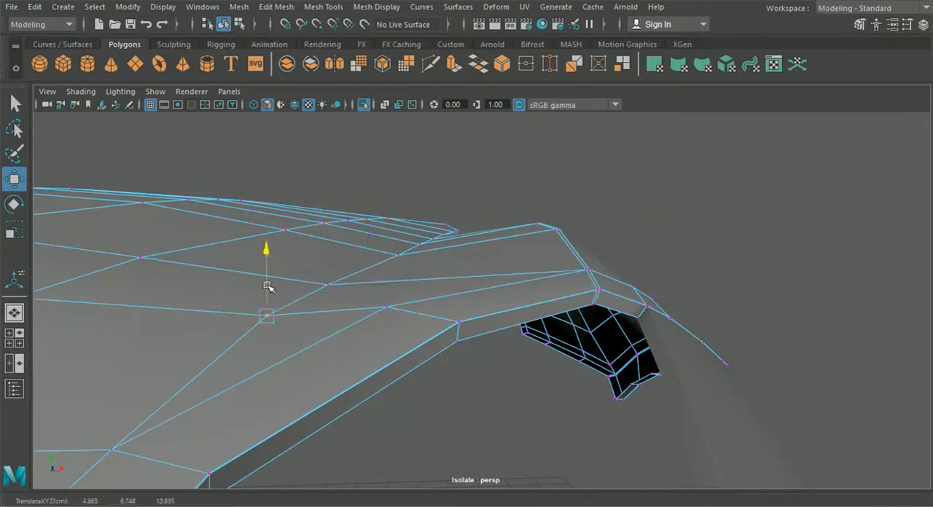
{"action": "left_click", "coordinate": [400, 256]}
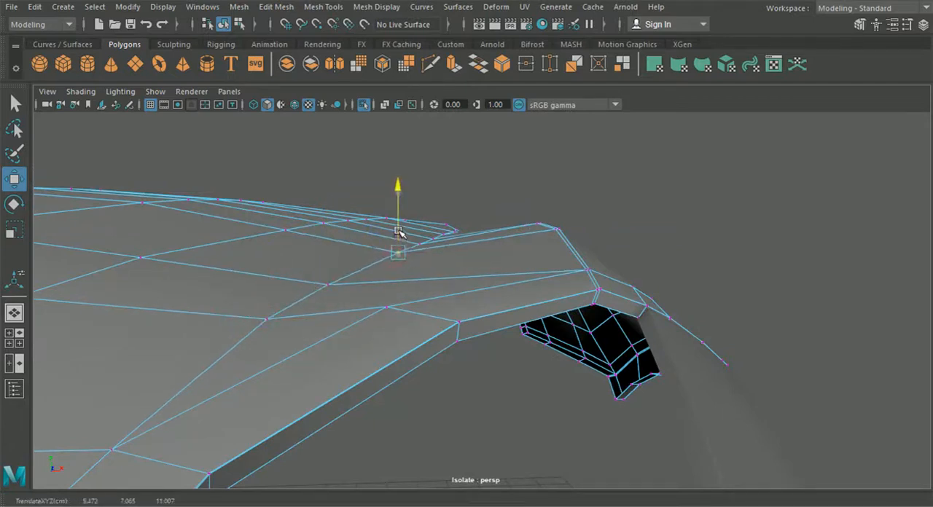
{"action": "left_click_drag", "start_coordinate": [416, 232], "coordinate": [427, 265], "text": "alt"}
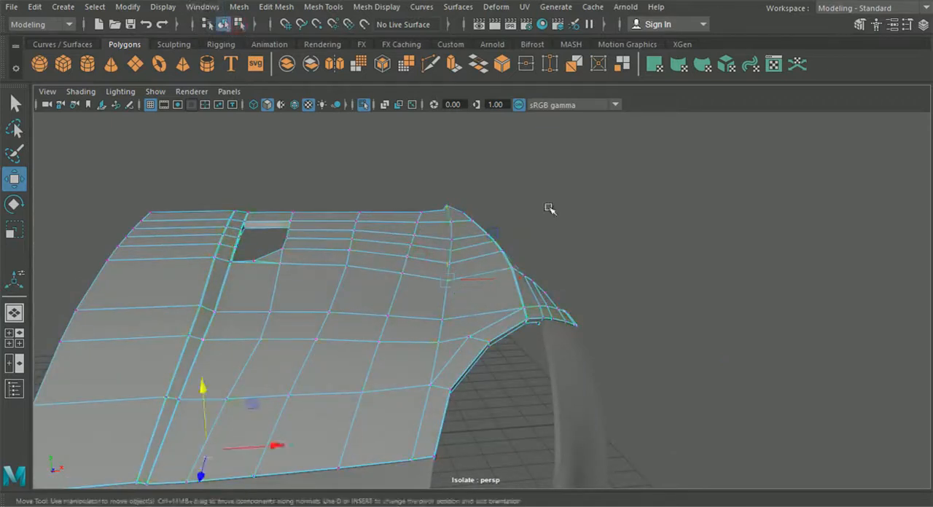
- Check the smoothed hood surface and ridge from the front and side in object mode
{"action": "left_click", "coordinate": [548, 208]}
{"action": "scroll", "coordinate": [560, 252], "scroll_direction": "down", "scroll_amount": 3}
{"action": "left_click_drag", "start_coordinate": [568, 250], "coordinate": [538, 238], "text": "alt"}
{"action": "left_click", "coordinate": [467, 290]}
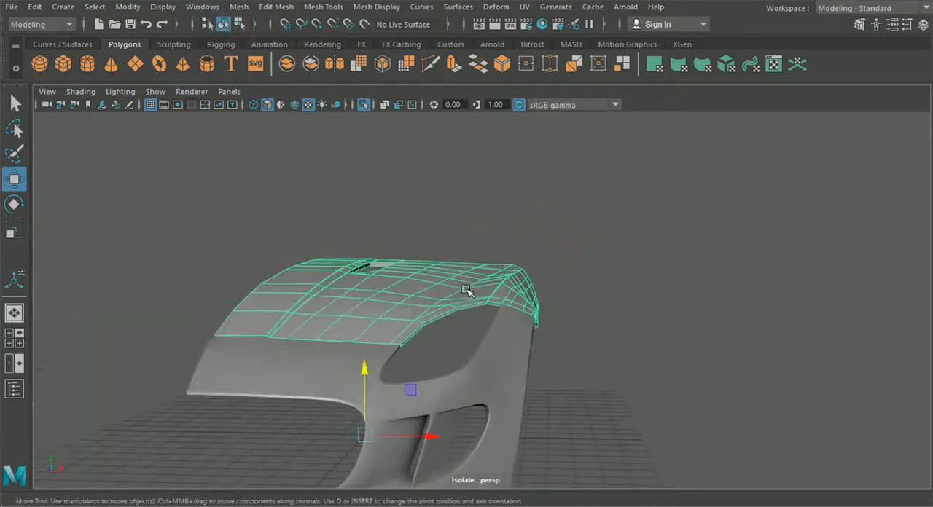
{"action": "key", "text": "3"}
{"action": "left_click", "coordinate": [631, 294]}
{"action": "scroll", "coordinate": [618, 307], "scroll_direction": "up", "scroll_amount": 4}
{"action": "left_click_drag", "start_coordinate": [617, 308], "coordinate": [506, 282], "text": "alt"}
{"action": "scroll", "coordinate": [458, 267], "scroll_direction": "down", "scroll_amount": 5}
{"action": "scroll", "coordinate": [484, 277], "scroll_direction": "up", "scroll_amount": 4}
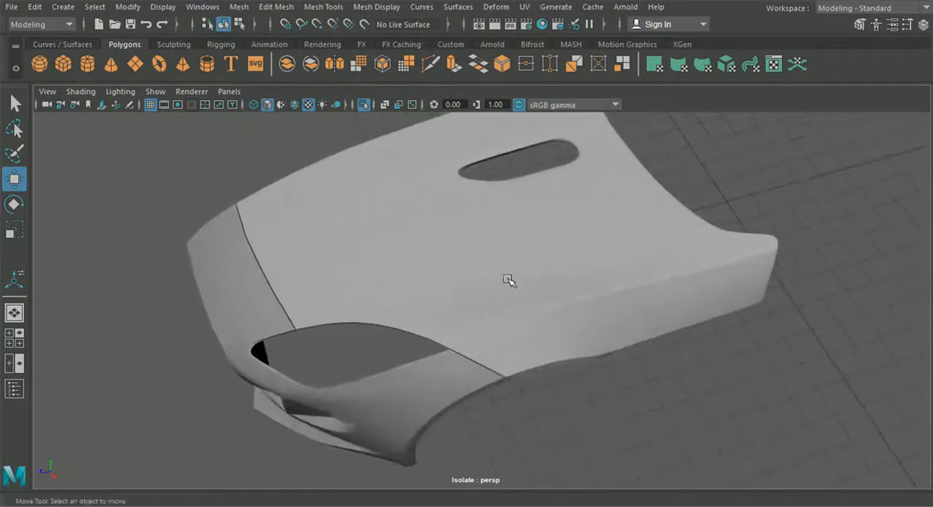
- Cut an edge with Multi-Cut from the hood's rear border corner to the interior vertex beside the ridge
{"action": "left_click", "coordinate": [547, 259]}
{"action": "scroll", "coordinate": [567, 256], "scroll_direction": "up", "scroll_amount": 7}
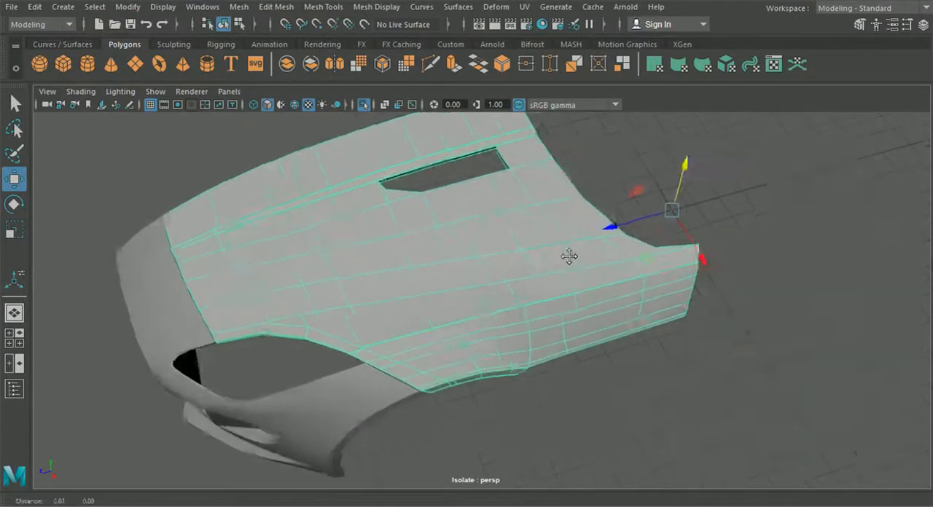
{"action": "left_click", "coordinate": [430, 64]}
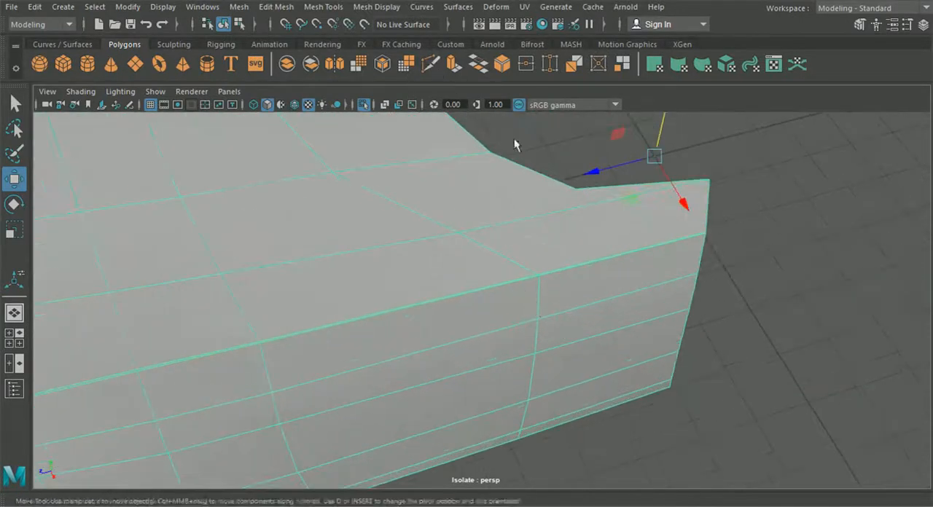
{"action": "left_click", "coordinate": [574, 189]}
{"action": "left_click", "coordinate": [458, 233]}
{"action": "left_click_drag", "start_coordinate": [421, 262], "coordinate": [554, 240], "text": "alt"}
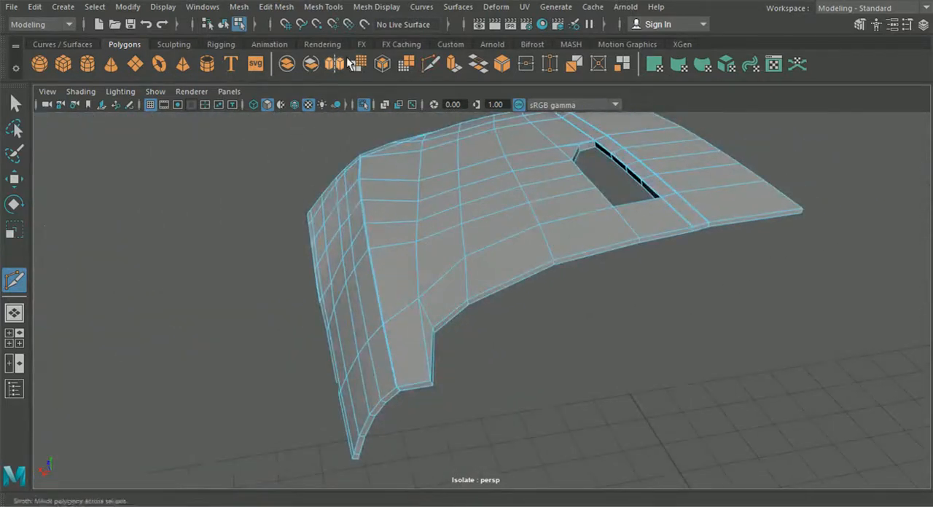
- Insert a support edge loop close to the central part of the hood's rear border
{"action": "left_click", "coordinate": [324, 7]}
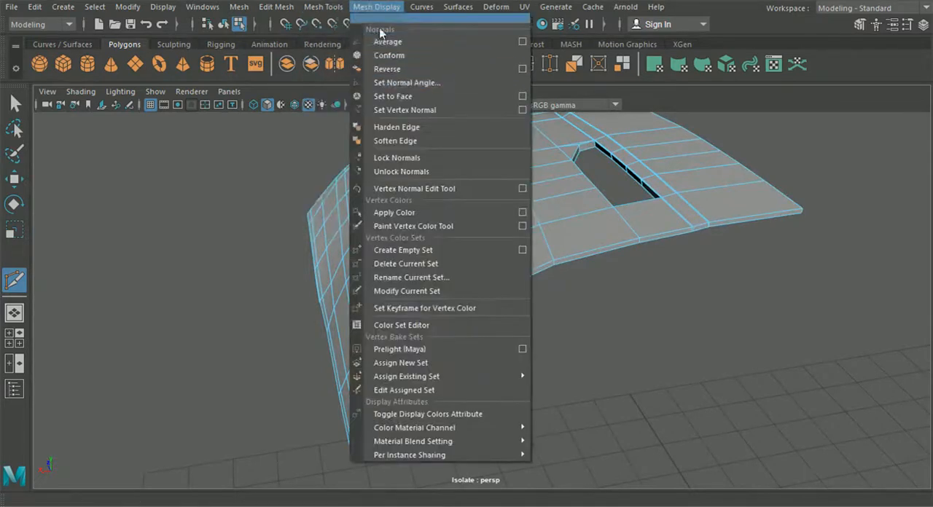
{"action": "left_click", "coordinate": [350, 110]}
{"action": "right_click_drag", "start_coordinate": [427, 156], "coordinate": [450, 183], "text": "alt"}
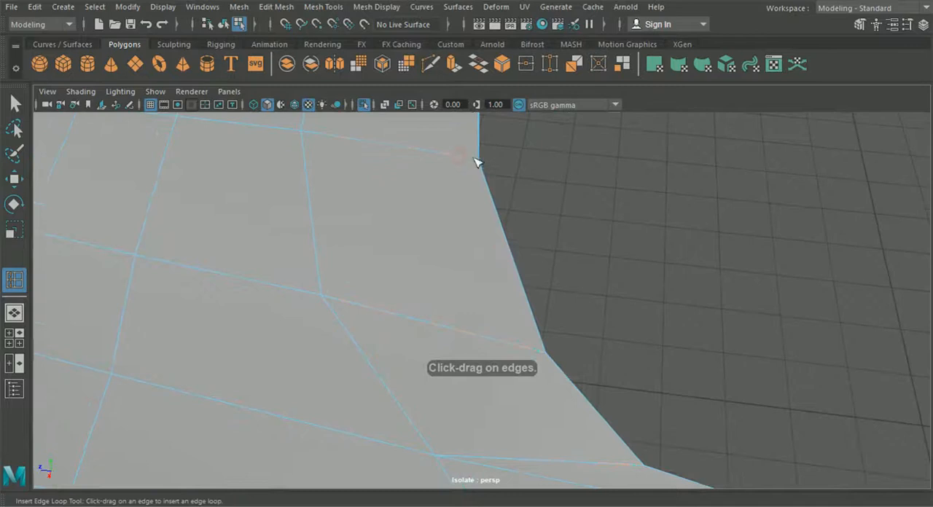
{"action": "middle_click_drag", "start_coordinate": [476, 162], "coordinate": [478, 251], "text": "alt"}
{"action": "left_click_drag", "start_coordinate": [478, 251], "coordinate": [477, 260], "text": "alt"}
{"action": "left_click_drag", "start_coordinate": [517, 364], "coordinate": [514, 342], "text": "alt"}
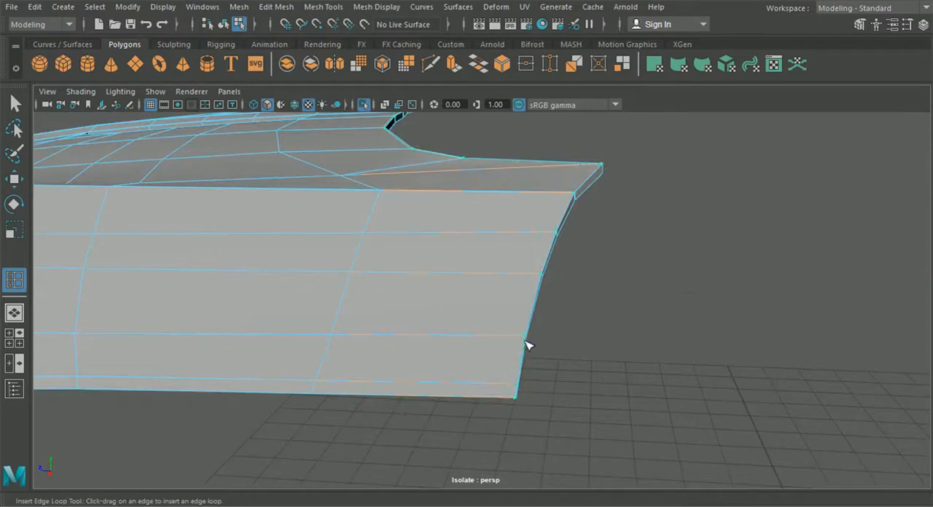
{"action": "left_click_drag", "start_coordinate": [535, 283], "coordinate": [518, 313], "text": "alt"}
{"action": "middle_click_drag", "start_coordinate": [518, 313], "coordinate": [457, 386], "text": "alt"}
- Continue the rear support edge with Multi-Cut across the corner triangle and the neighbouring face to the ridge's support edge
{"action": "scroll", "coordinate": [457, 385], "scroll_direction": "up", "scroll_amount": 5}
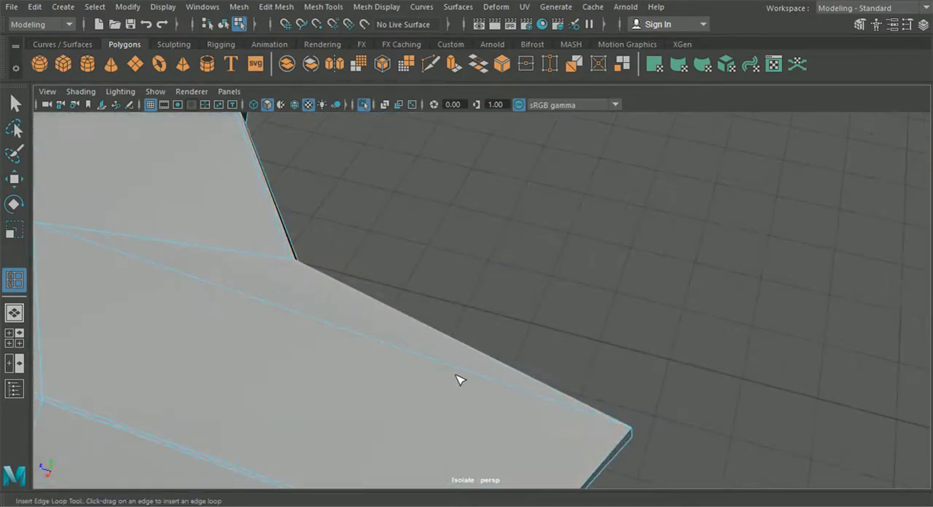
{"action": "left_click", "coordinate": [430, 64]}
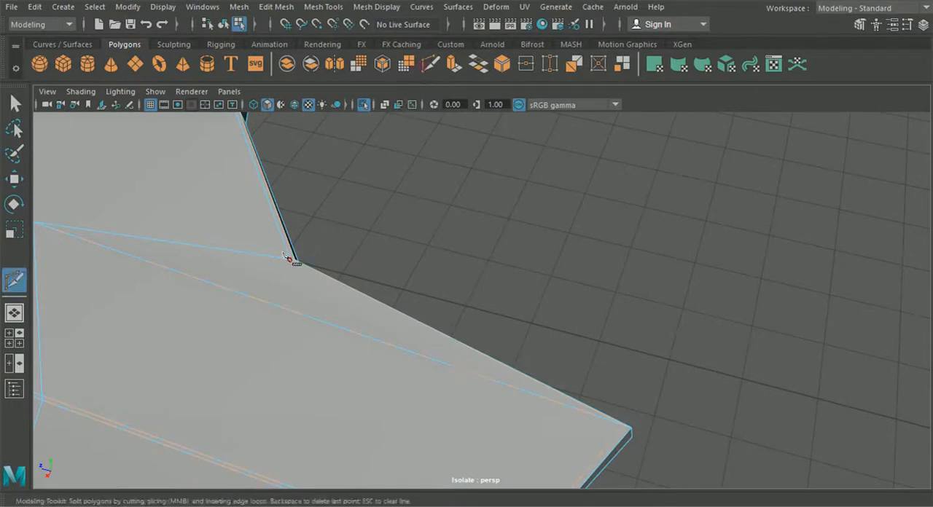
{"action": "left_click_drag", "start_coordinate": [266, 256], "coordinate": [300, 264]}
{"action": "left_click_drag", "start_coordinate": [321, 322], "coordinate": [480, 376]}
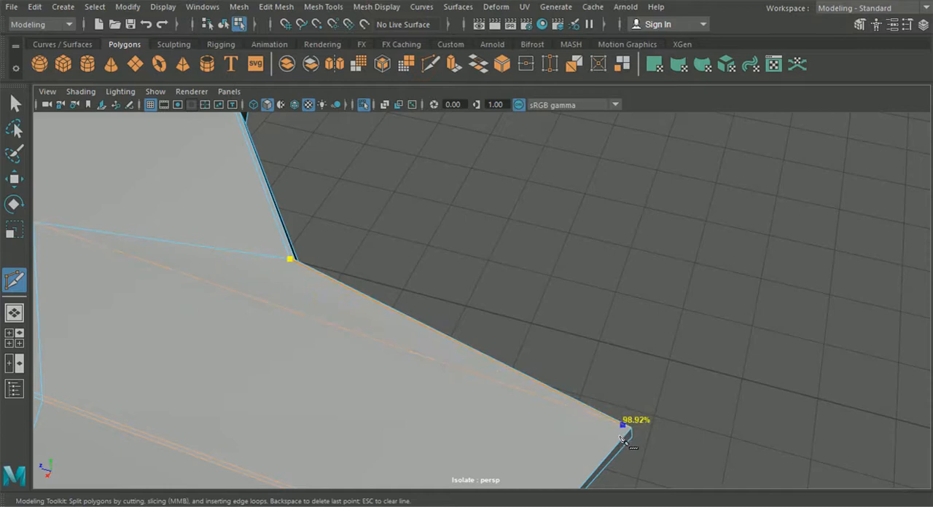
{"action": "middle_click_drag", "start_coordinate": [598, 476], "coordinate": [645, 360], "text": "alt"}
{"action": "left_click", "coordinate": [561, 436]}
{"action": "left_click", "coordinate": [562, 434]}
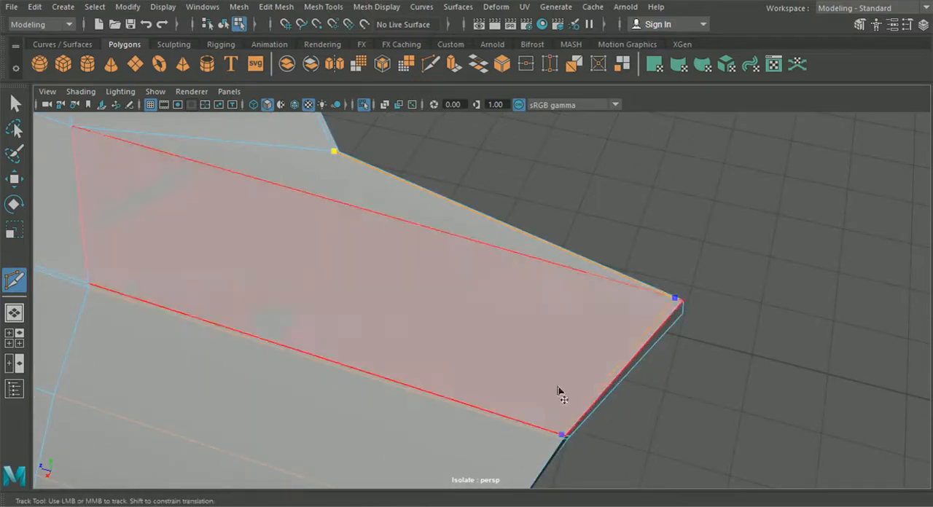
{"action": "left_click_drag", "start_coordinate": [537, 317], "coordinate": [415, 276], "text": "alt"}
- Insert a support edge loop along the rear border of the hood's side section below the ridge
{"action": "left_click", "coordinate": [323, 7]}
{"action": "left_click", "coordinate": [356, 119]}
{"action": "left_click_drag", "start_coordinate": [409, 219], "coordinate": [516, 281], "text": "alt"}
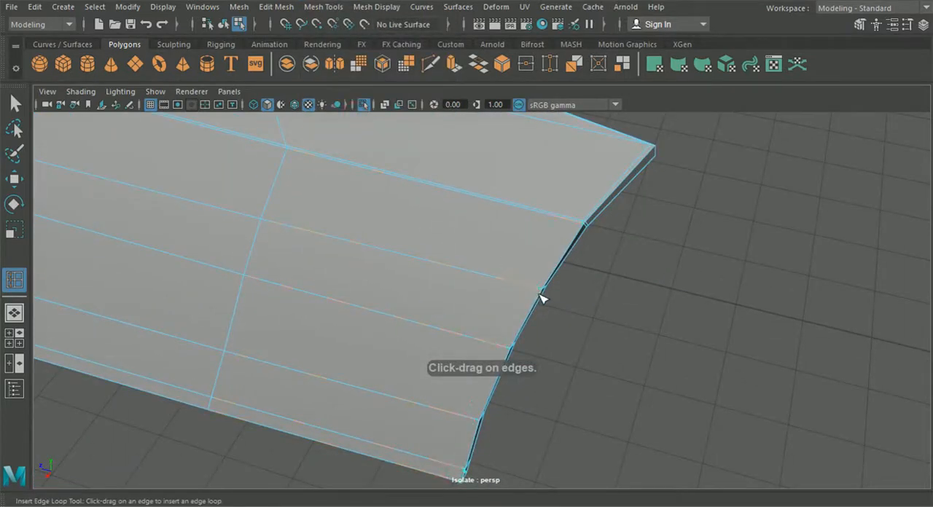
{"action": "middle_click_drag", "start_coordinate": [549, 252], "coordinate": [486, 327], "text": "alt"}
- Connect the rear support edges across the ridge's end with Multi-Cut
{"action": "right_click_drag", "start_coordinate": [463, 397], "coordinate": [595, 381], "text": "alt"}
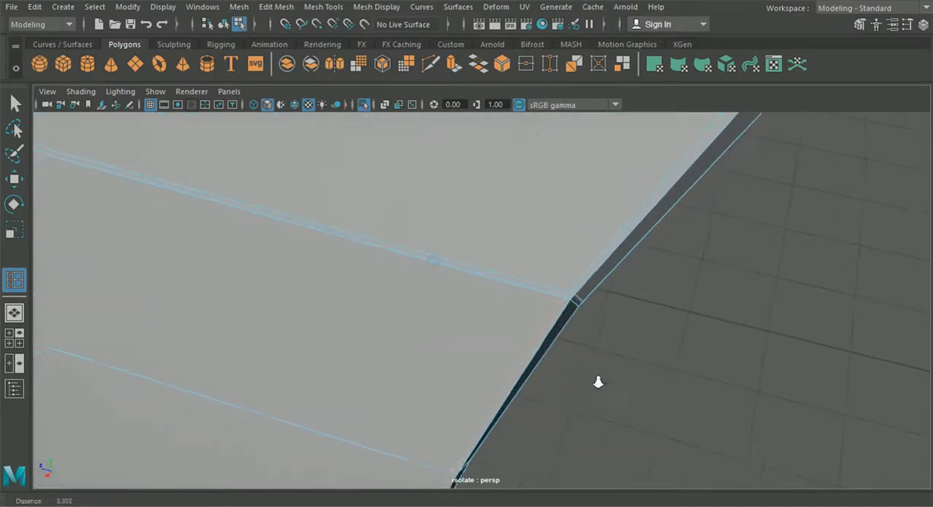
{"action": "left_click", "coordinate": [431, 65]}
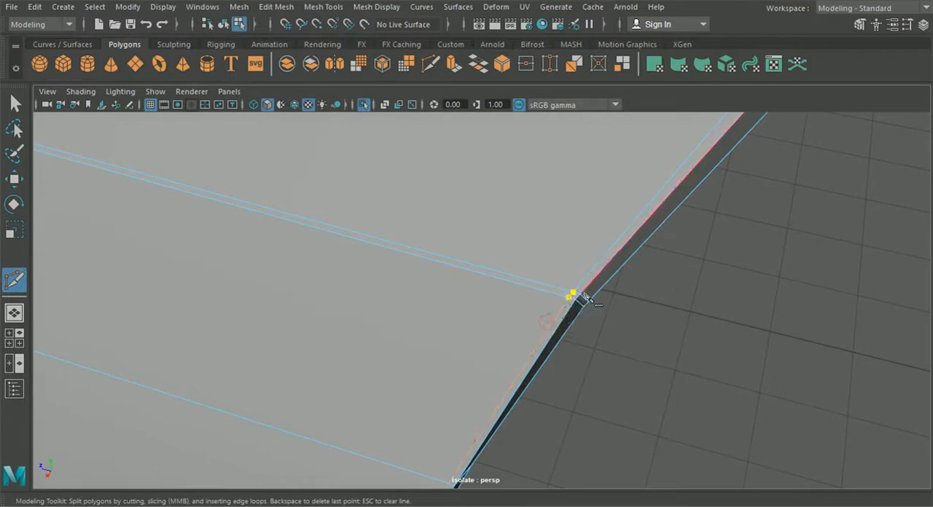
{"action": "right_click_drag", "start_coordinate": [581, 299], "coordinate": [552, 331], "text": "alt"}
{"action": "left_click", "coordinate": [223, 24]}
{"action": "left_click", "coordinate": [16, 105]}
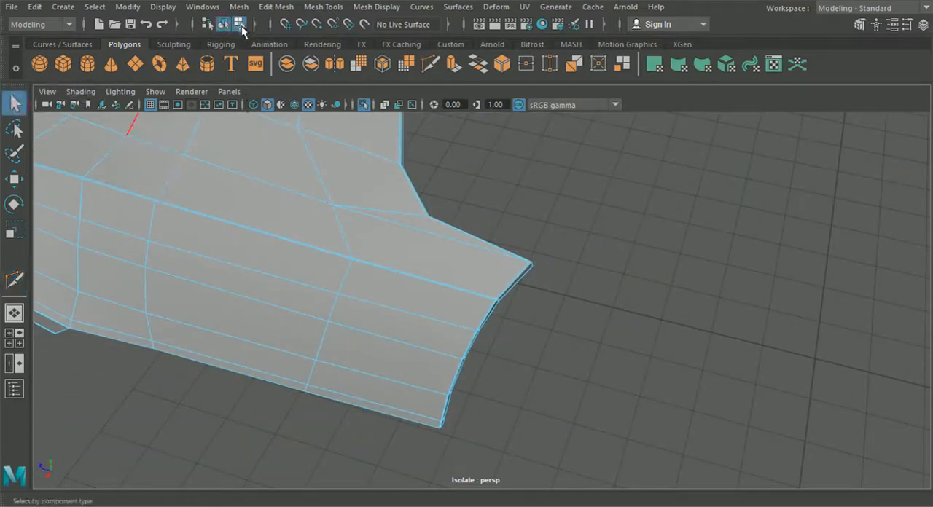
- Examine the smoothed hood's rear corner, ridge and overall surface from several angles
{"action": "left_click", "coordinate": [223, 25]}
{"action": "key", "text": "3"}
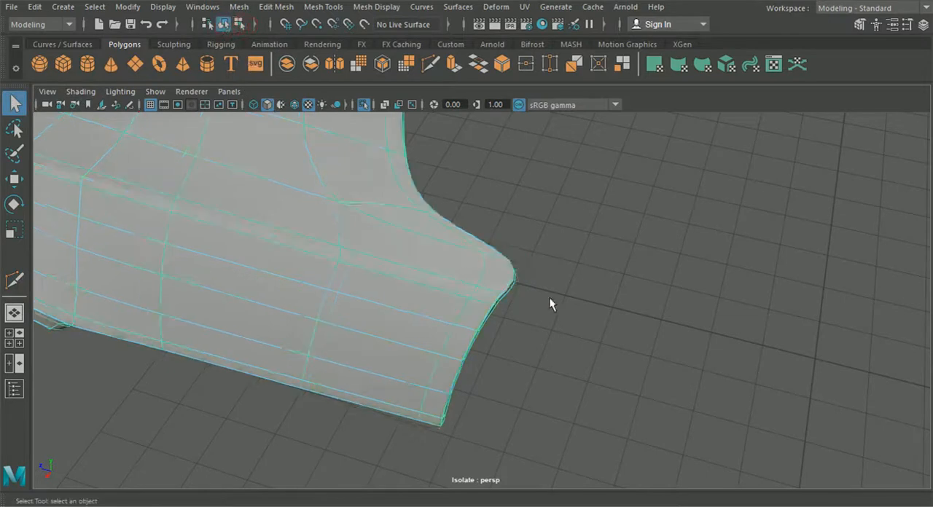
{"action": "left_click", "coordinate": [549, 297]}
{"action": "right_click_drag", "start_coordinate": [549, 297], "coordinate": [499, 314], "text": "alt"}
{"action": "left_click_drag", "start_coordinate": [498, 316], "coordinate": [550, 292], "text": "alt"}
{"action": "right_click_drag", "start_coordinate": [549, 292], "coordinate": [514, 325], "text": "alt"}
{"action": "middle_click_drag", "start_coordinate": [513, 325], "coordinate": [620, 289], "text": "alt"}
{"action": "left_click_drag", "start_coordinate": [620, 289], "coordinate": [445, 292], "text": "alt"}
{"action": "middle_click_drag", "start_coordinate": [409, 291], "coordinate": [477, 301], "text": "alt"}
{"action": "right_click_drag", "start_coordinate": [477, 301], "coordinate": [503, 304], "text": "alt"}
{"action": "left_click", "coordinate": [445, 302]}
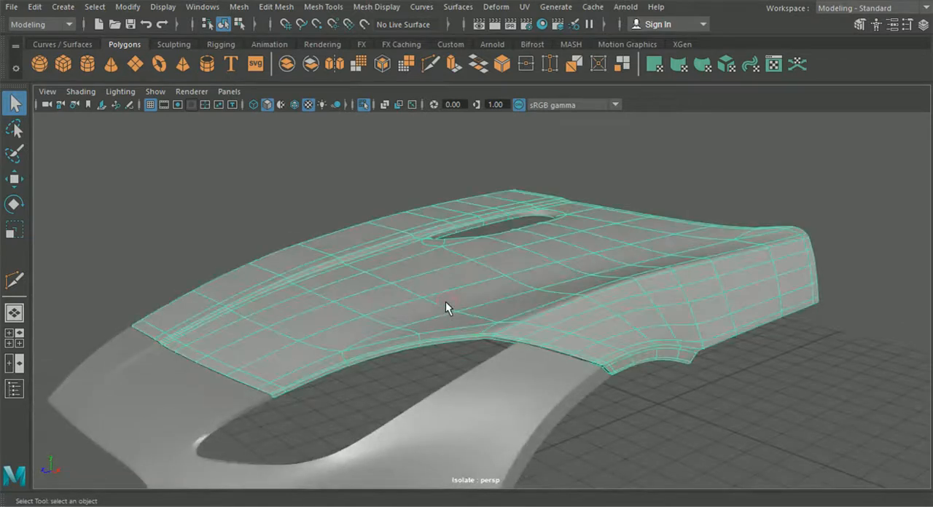
- Compare the hood's smoothed and unsmoothed display, examining the vent opening and overall surface from several angles
{"action": "key", "text": "1"}
{"action": "left_click_drag", "start_coordinate": [452, 303], "coordinate": [677, 345], "text": "alt"}
{"action": "key", "text": "3"}
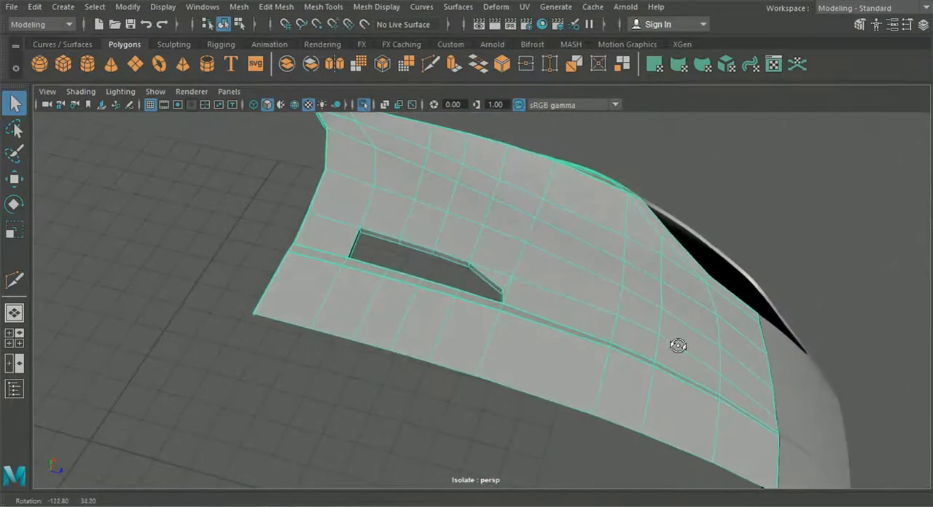
{"action": "scroll", "coordinate": [508, 311], "scroll_direction": "up", "scroll_amount": 7}
{"action": "right_click", "coordinate": [558, 265]}
{"action": "right_click_drag", "start_coordinate": [557, 265], "coordinate": [556, 65]}
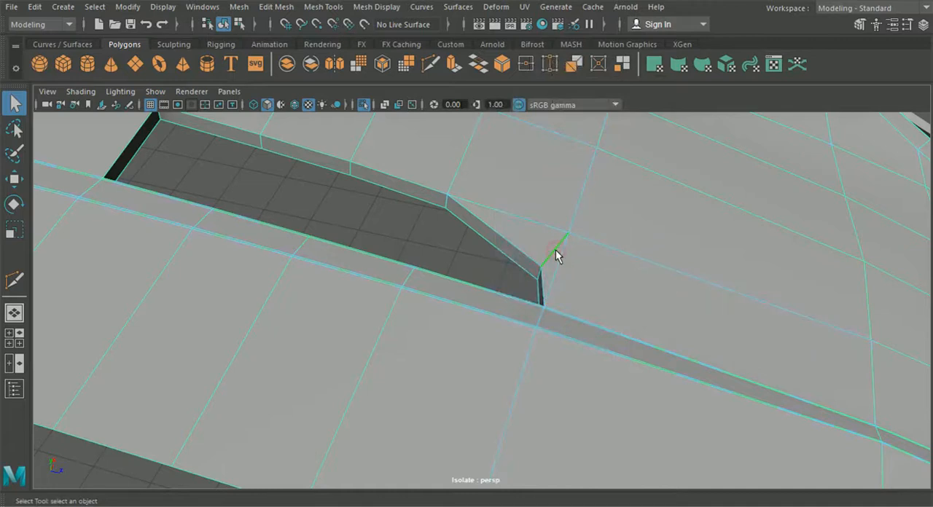
{"action": "scroll", "coordinate": [558, 260], "scroll_direction": "down", "scroll_amount": 4}
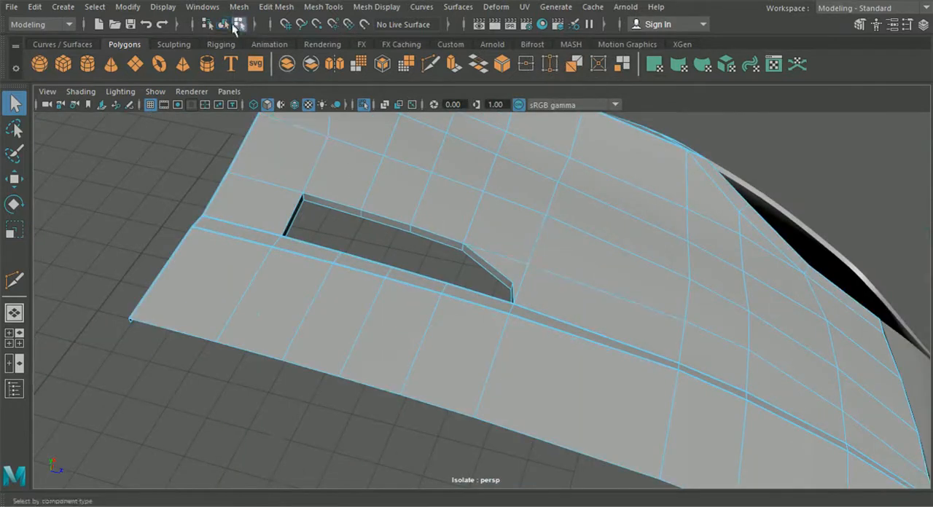
{"action": "key", "text": "3"}
{"action": "left_click_drag", "start_coordinate": [546, 306], "coordinate": [412, 289], "text": "alt"}
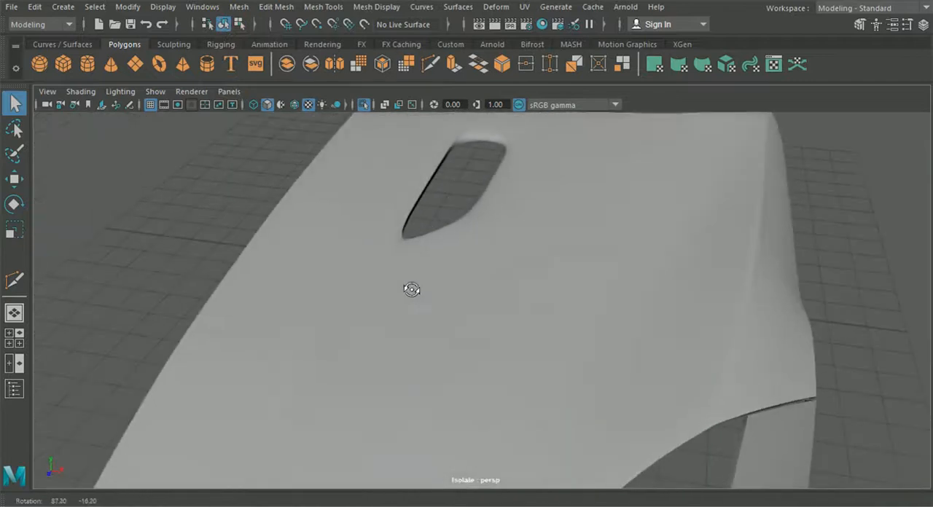
{"action": "scroll", "coordinate": [433, 292], "scroll_direction": "down", "scroll_amount": 5}
{"action": "left_click", "coordinate": [407, 284]}
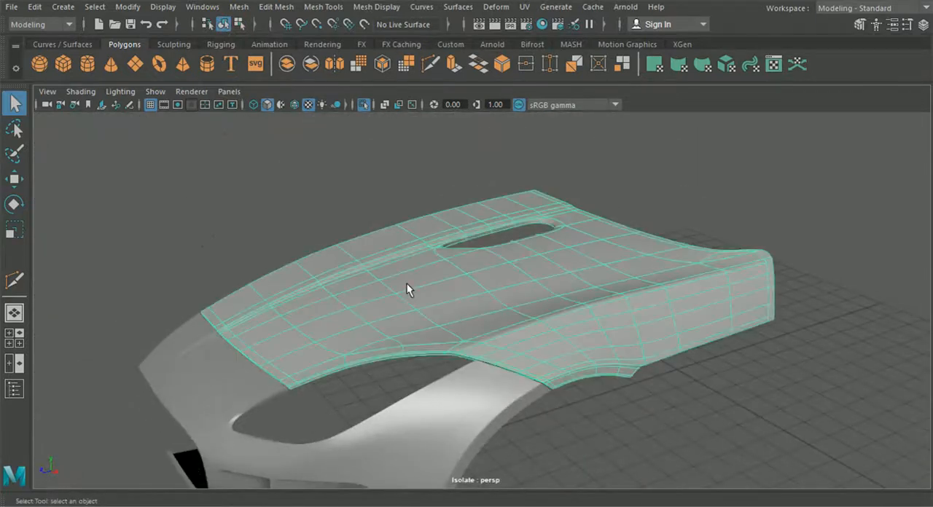
- Cut a support edge across the border's thickness at the hood's fender corner beside the wheel arch, using Multi-Cut in component mode
{"action": "left_click_drag", "start_coordinate": [611, 320], "coordinate": [538, 298], "text": "alt"}
{"action": "scroll", "coordinate": [538, 297], "scroll_direction": "up", "scroll_amount": 5}
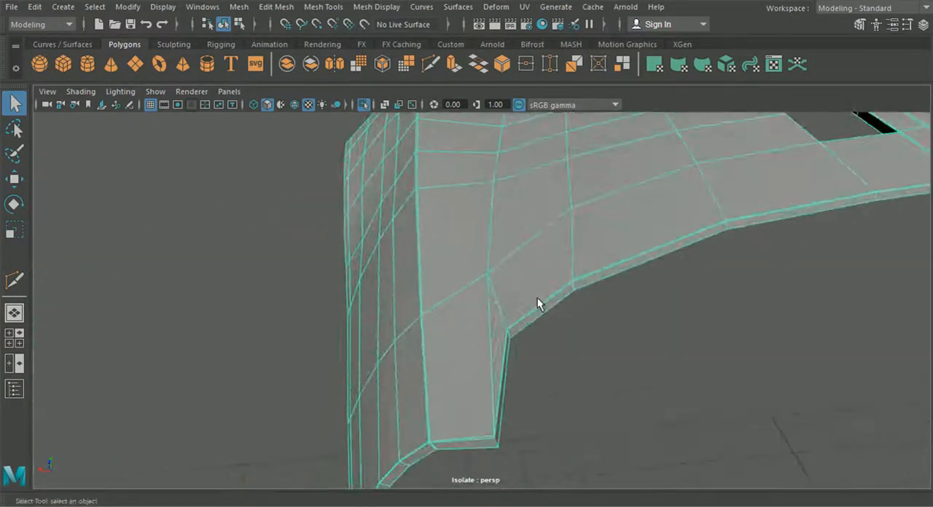
{"action": "middle_click_drag", "start_coordinate": [538, 297], "coordinate": [544, 252], "text": "alt"}
{"action": "left_click_drag", "start_coordinate": [545, 252], "coordinate": [508, 246], "text": "alt"}
{"action": "right_click_drag", "start_coordinate": [509, 247], "coordinate": [593, 354], "text": "alt"}
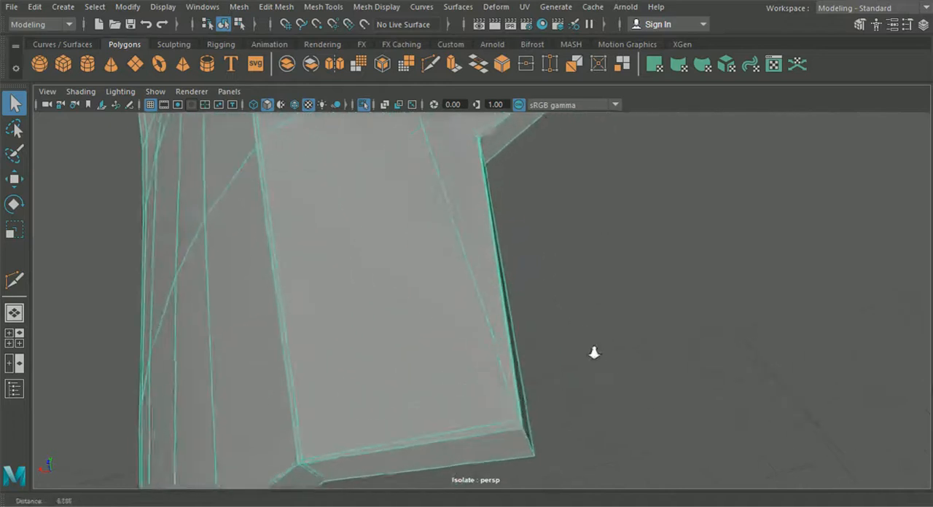
{"action": "middle_click_drag", "start_coordinate": [593, 354], "coordinate": [588, 309], "text": "alt"}
{"action": "right_click_drag", "start_coordinate": [588, 309], "coordinate": [607, 342], "text": "alt"}
{"action": "right_click_drag", "start_coordinate": [502, 203], "coordinate": [489, 77]}
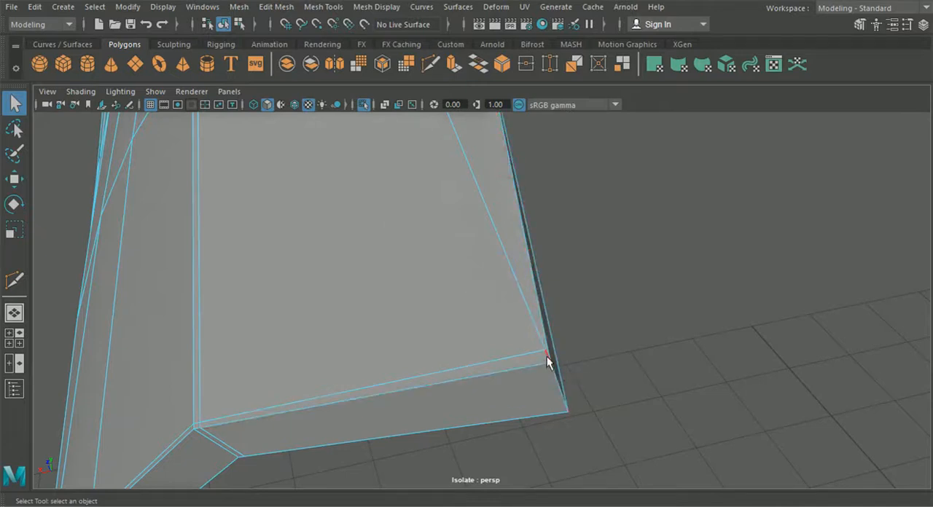
{"action": "left_click", "coordinate": [430, 64]}
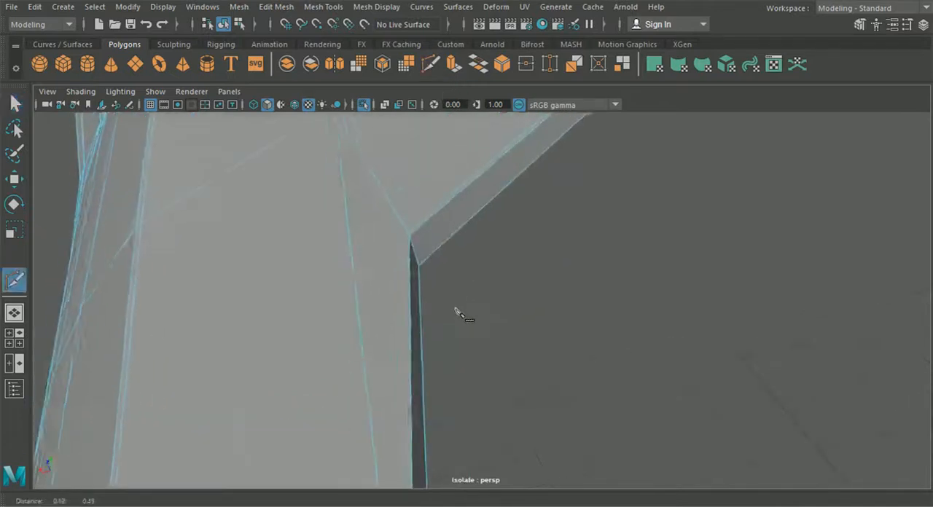
{"action": "middle_click_drag", "start_coordinate": [455, 309], "coordinate": [484, 242], "text": "alt"}
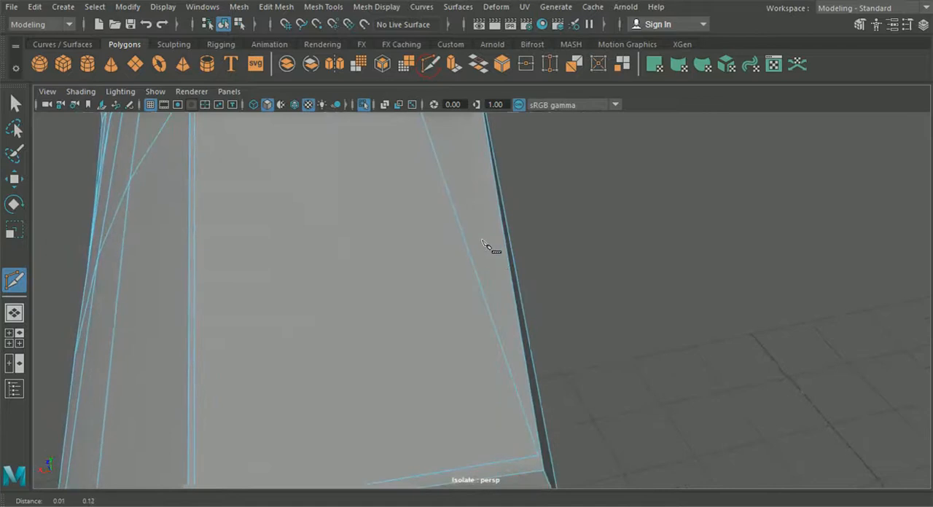
{"action": "left_click", "coordinate": [15, 107]}
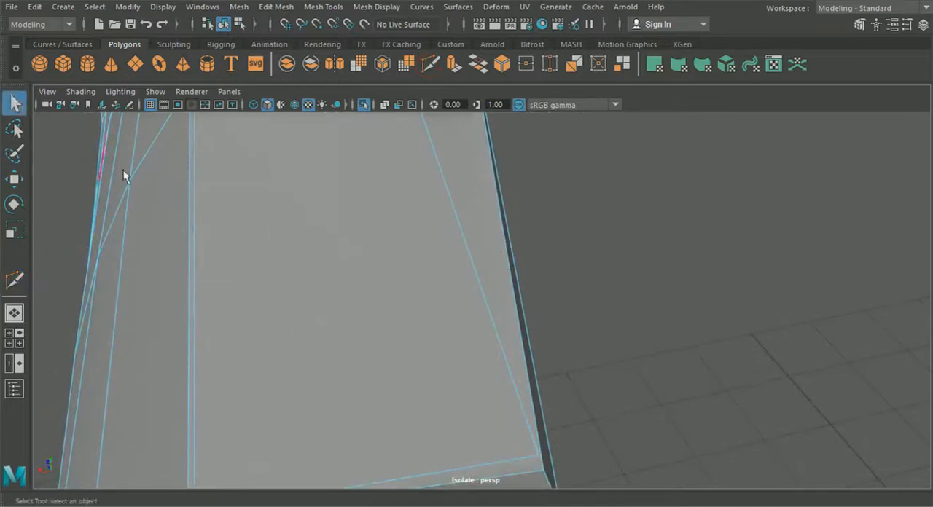
{"action": "middle_click_drag", "start_coordinate": [381, 320], "coordinate": [369, 265], "text": "alt"}
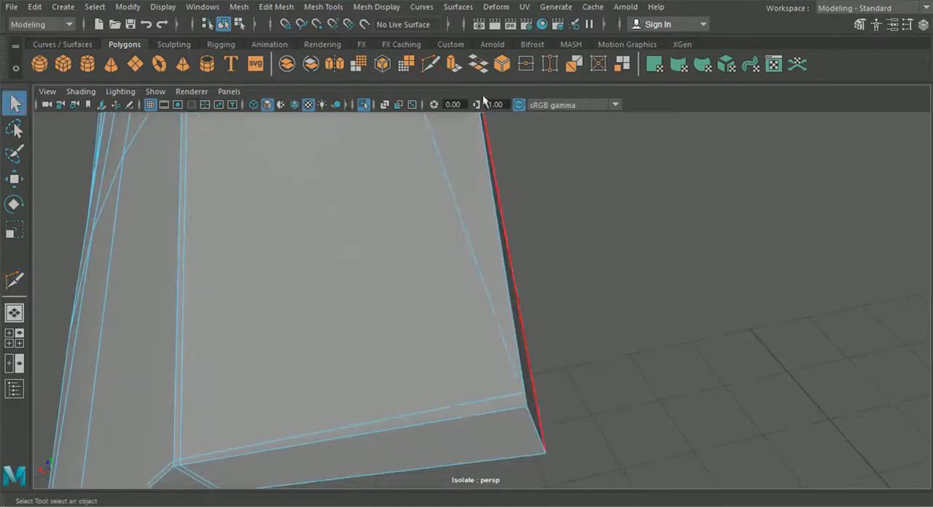
{"action": "left_click", "coordinate": [429, 65]}
{"action": "middle_click_drag", "start_coordinate": [493, 352], "coordinate": [521, 309], "text": "alt"}
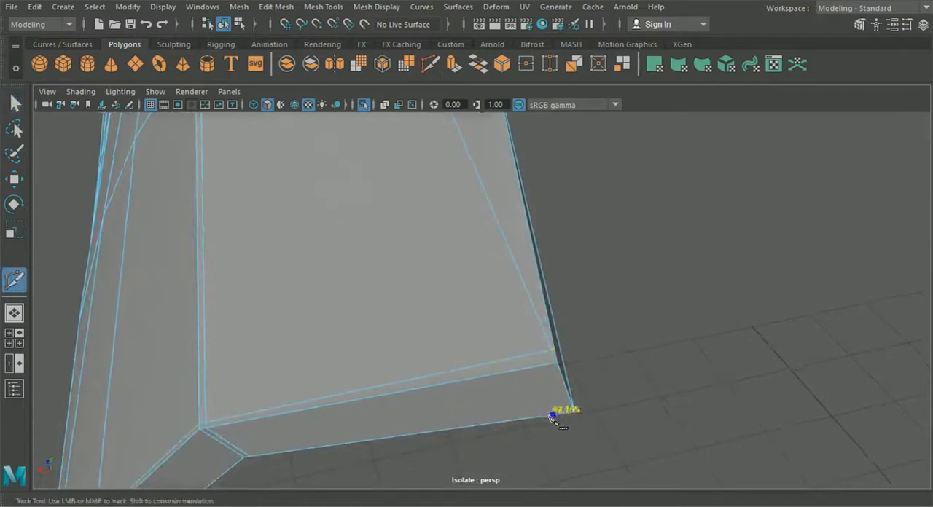
{"action": "left_click", "coordinate": [569, 414]}
{"action": "left_click", "coordinate": [552, 364]}
{"action": "right_click", "coordinate": [552, 357]}
- Set the Move tool's axis orientation to Component and shift the inner support vertex towards the hood's fender corner
{"action": "left_click", "coordinate": [16, 181]}
{"action": "right_click_drag", "start_coordinate": [379, 225], "coordinate": [318, 103]}
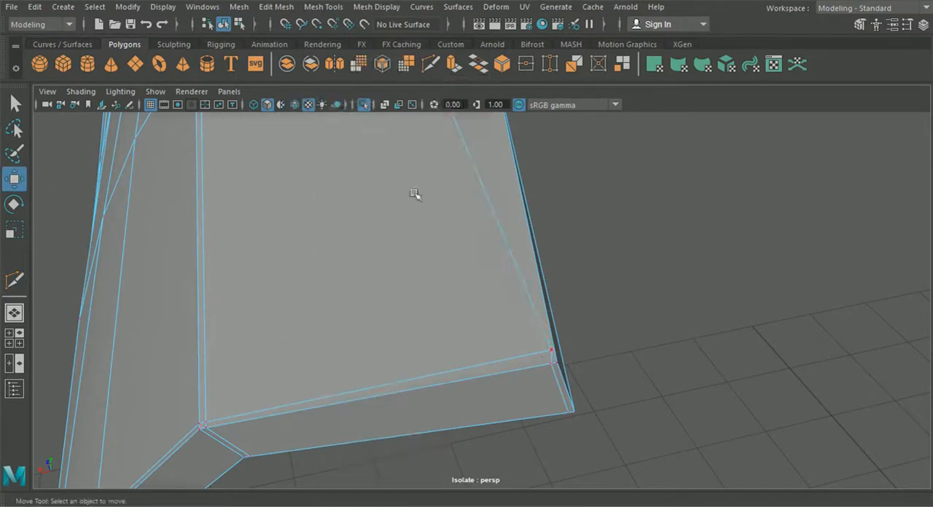
{"action": "left_click", "coordinate": [545, 352]}
{"action": "left_click", "coordinate": [908, 25]}
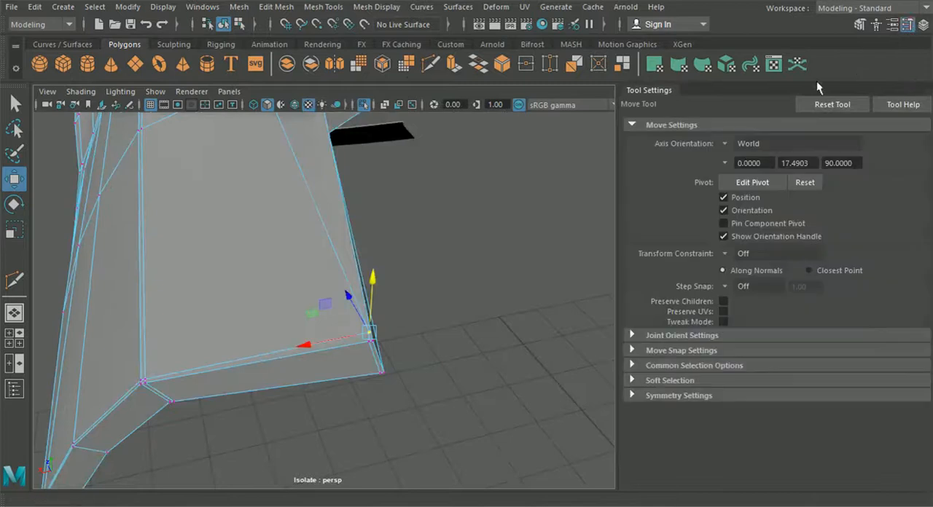
{"action": "left_click", "coordinate": [736, 146]}
{"action": "left_click", "coordinate": [754, 179]}
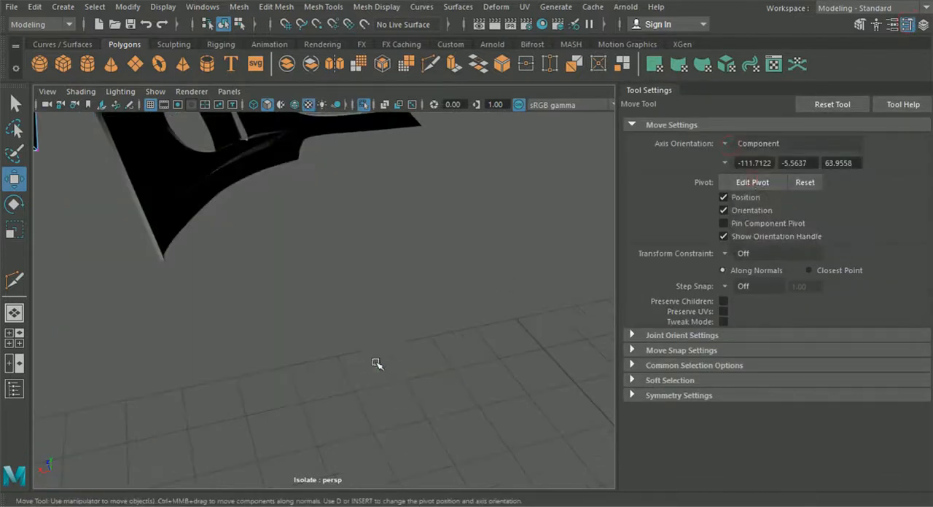
{"action": "scroll", "coordinate": [399, 335], "scroll_direction": "up", "scroll_amount": 5}
{"action": "left_click_drag", "start_coordinate": [529, 387], "coordinate": [528, 387]}
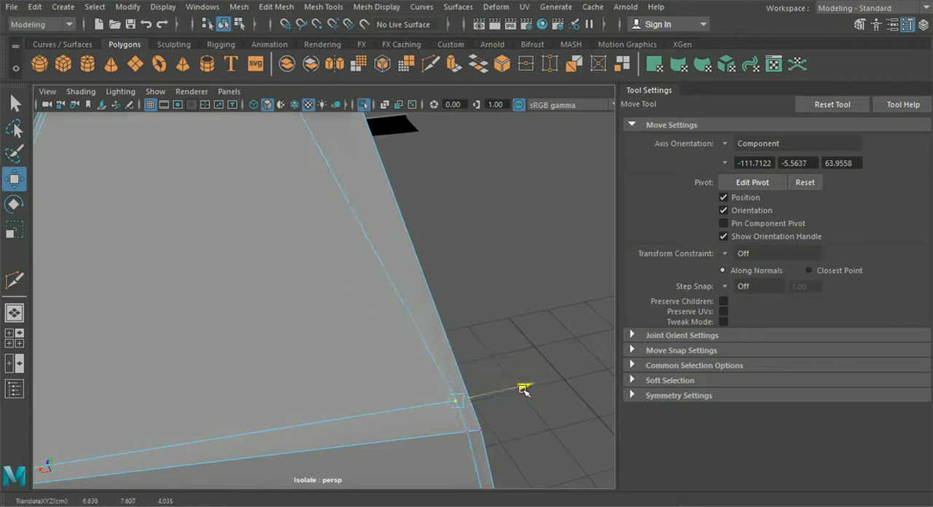
- Cut a support edge along the fender seam from the shifted corner vertex to the headlight opening's corner, and hide the tool settings
{"action": "left_click", "coordinate": [428, 70]}
{"action": "scroll", "coordinate": [530, 276], "scroll_direction": "down", "scroll_amount": 5}
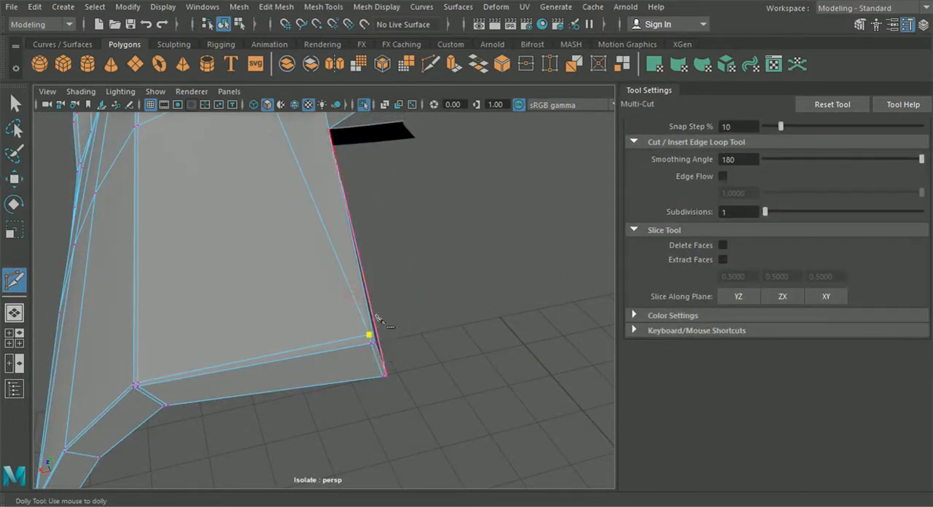
{"action": "middle_click_drag", "start_coordinate": [377, 319], "coordinate": [392, 278], "text": "alt"}
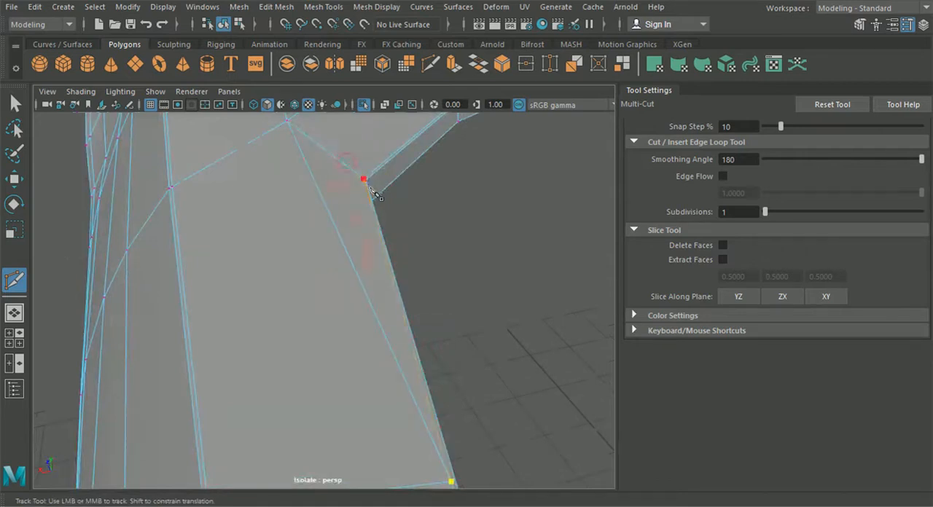
{"action": "scroll", "coordinate": [449, 324], "scroll_direction": "down", "scroll_amount": 5}
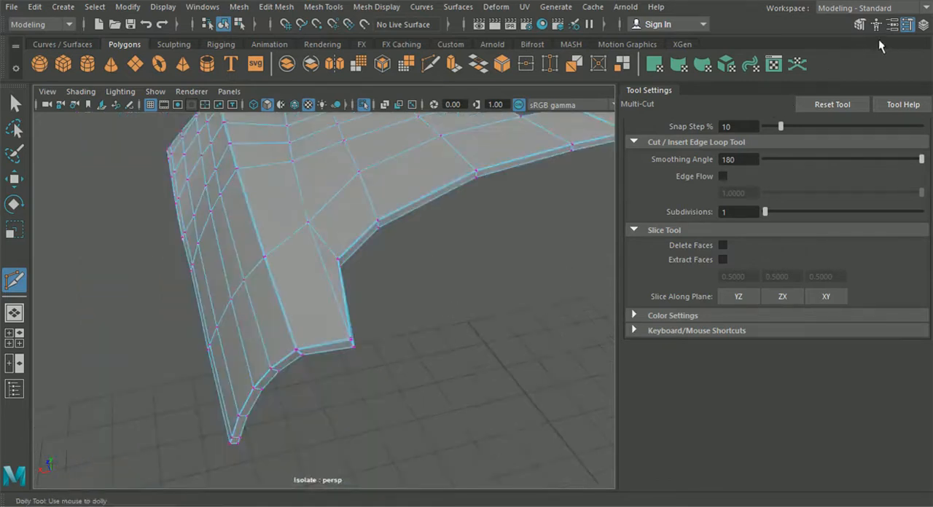
{"action": "left_click", "coordinate": [907, 26]}
- Move the inner support vertex at the fender corner closer to the hood's outer border
{"action": "scroll", "coordinate": [652, 312], "scroll_direction": "up", "scroll_amount": 10}
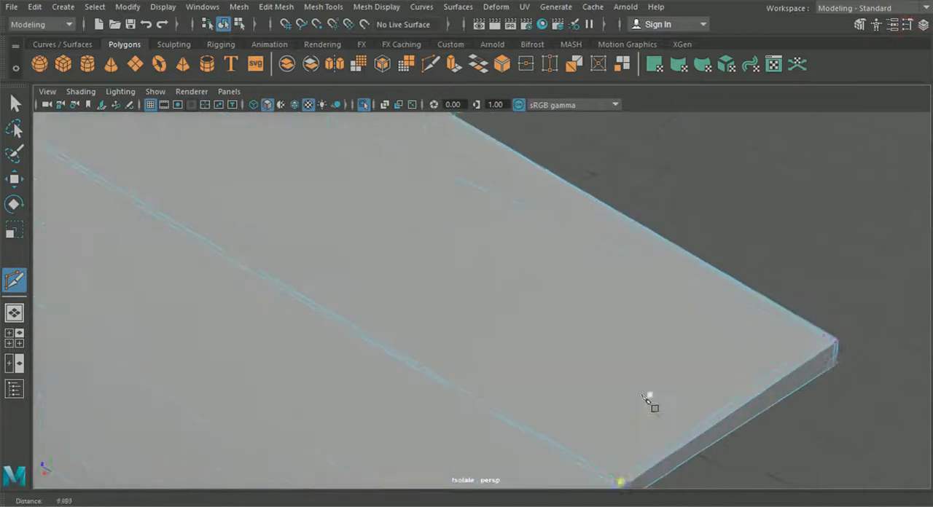
{"action": "left_click_drag", "start_coordinate": [552, 355], "coordinate": [546, 410], "text": "alt"}
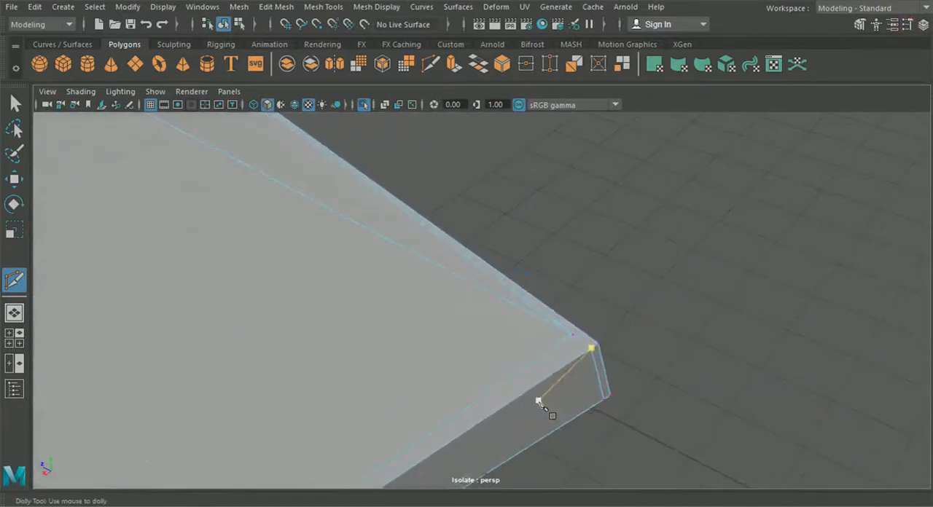
{"action": "key", "text": "w"}
{"action": "left_click", "coordinate": [571, 335]}
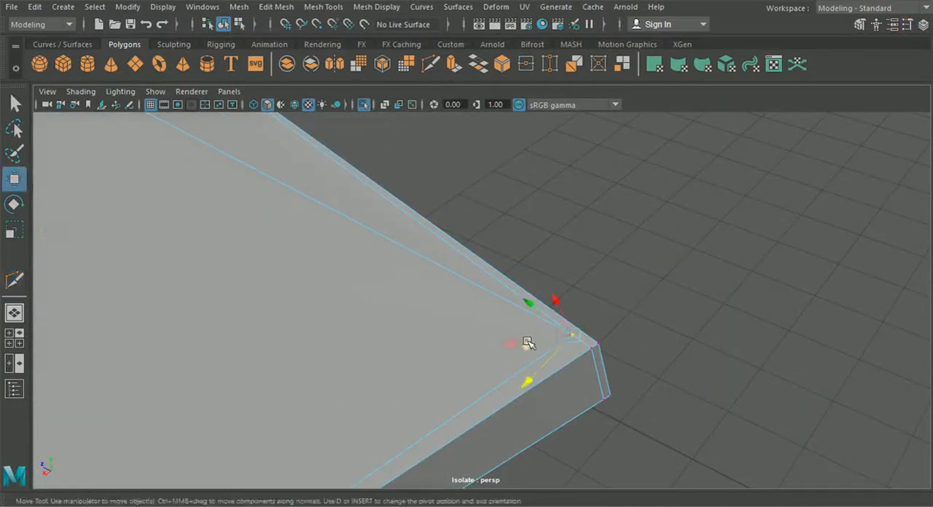
{"action": "left_click_drag", "start_coordinate": [532, 306], "coordinate": [540, 312]}
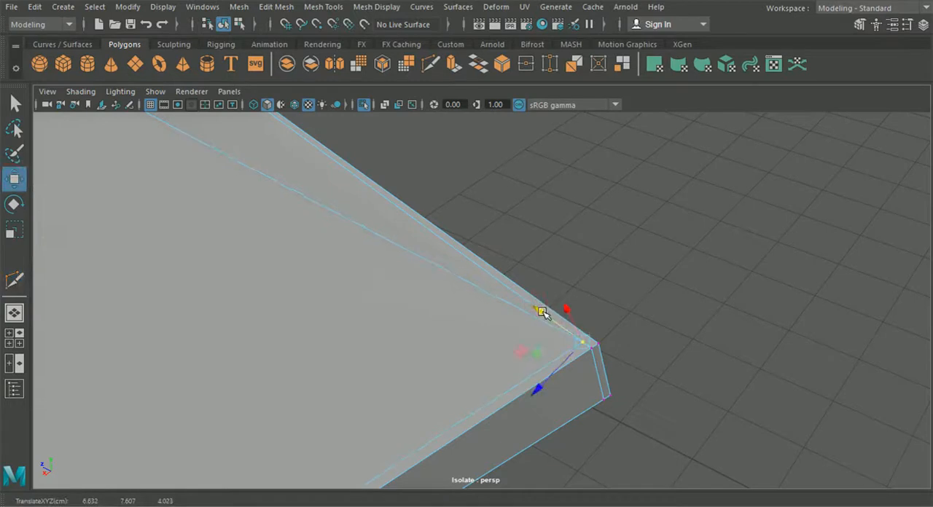
- Cut a support edge with Multi-Cut from the adjusted corner vertex across the fender seam side of the border's thickness
{"action": "left_click", "coordinate": [431, 66]}
{"action": "left_click", "coordinate": [582, 343]}
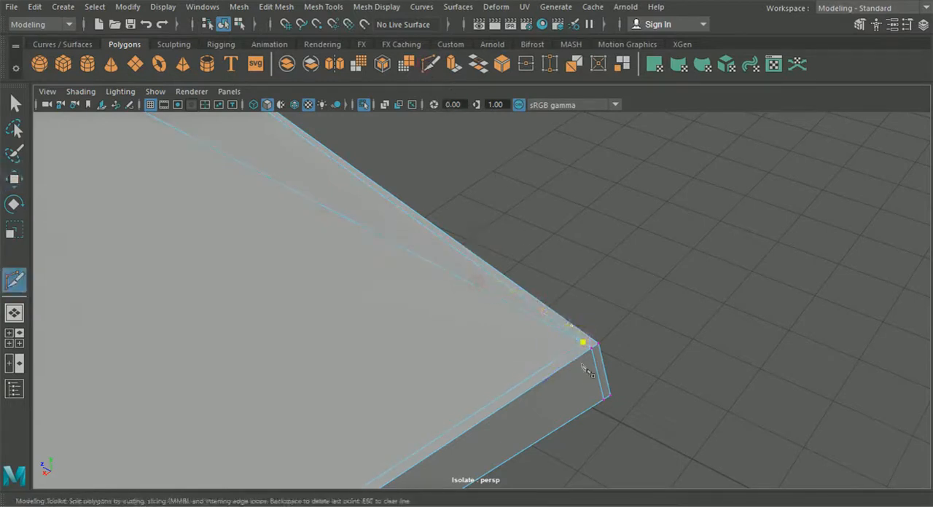
{"action": "scroll", "coordinate": [496, 352], "scroll_direction": "down", "scroll_amount": 5}
{"action": "left_click_drag", "start_coordinate": [495, 353], "coordinate": [520, 370], "text": "alt"}
{"action": "right_click_drag", "start_coordinate": [521, 370], "coordinate": [555, 422], "text": "alt"}
{"action": "left_click_drag", "start_coordinate": [556, 422], "coordinate": [554, 385], "text": "alt"}
{"action": "right_click_drag", "start_coordinate": [526, 366], "coordinate": [573, 401], "text": "alt"}
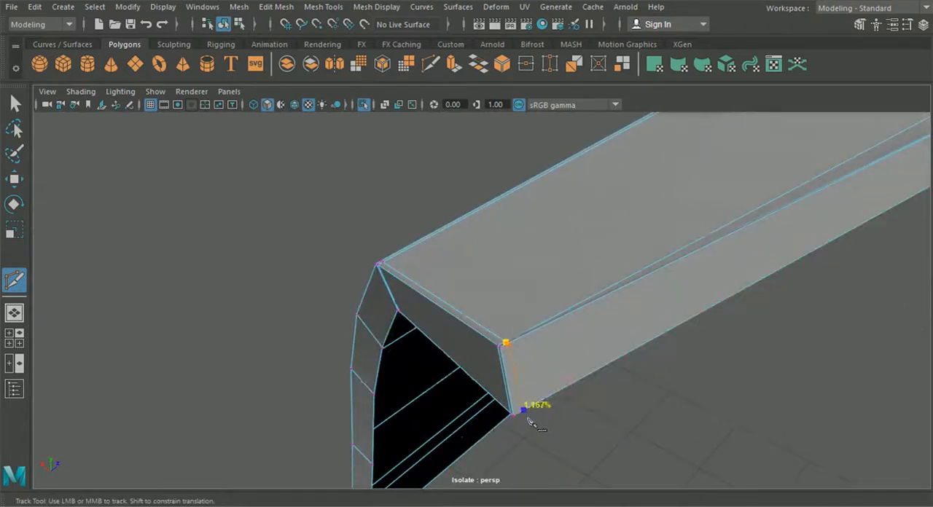
{"action": "right_click_drag", "start_coordinate": [528, 430], "coordinate": [511, 391], "text": "alt"}
{"action": "left_click_drag", "start_coordinate": [510, 392], "coordinate": [562, 410], "text": "alt"}
{"action": "middle_click_drag", "start_coordinate": [561, 410], "coordinate": [391, 407], "text": "alt"}
{"action": "right_click_drag", "start_coordinate": [289, 276], "coordinate": [354, 320], "text": "alt"}
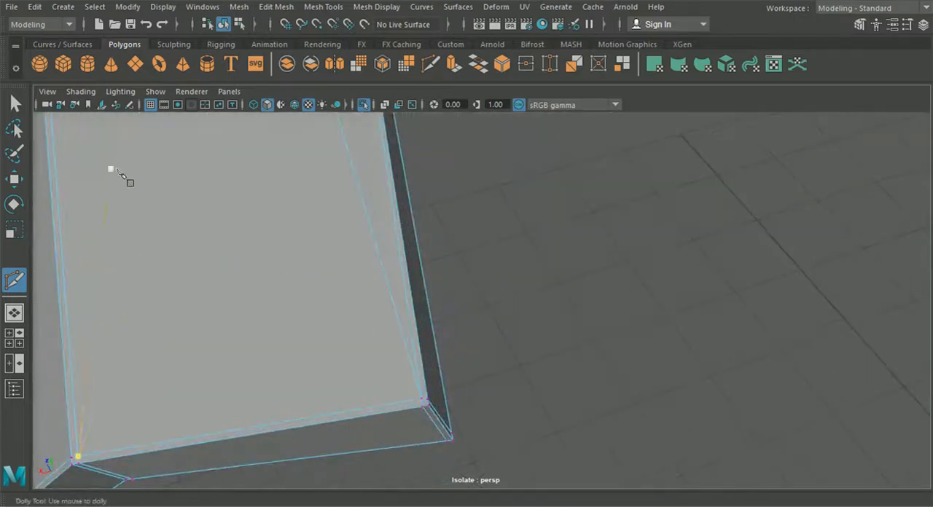
- Return to object mode and examine the smoothed hood's fender corner, wheel arch and side section
{"action": "left_click", "coordinate": [15, 180]}
{"action": "left_click_drag", "start_coordinate": [284, 257], "coordinate": [395, 339], "text": "alt"}
{"action": "left_click", "coordinate": [482, 261]}
{"action": "left_click_drag", "start_coordinate": [475, 196], "coordinate": [448, 318]}
{"action": "left_click", "coordinate": [225, 24]}
{"action": "key", "text": "3"}
{"action": "left_click_drag", "start_coordinate": [648, 267], "coordinate": [597, 373], "text": "alt"}
{"action": "left_click_drag", "start_coordinate": [573, 316], "coordinate": [451, 254], "text": "alt"}
{"action": "left_click", "coordinate": [452, 251]}
{"action": "key", "text": "1"}
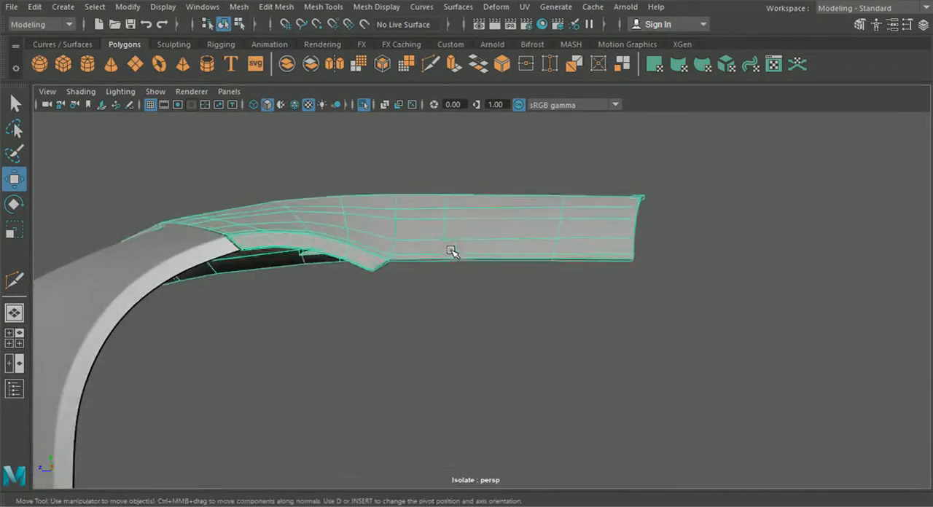
- Add a support edge loop to the hood's side section with the Insert Edge Loop tool
{"action": "left_click", "coordinate": [270, 9]}
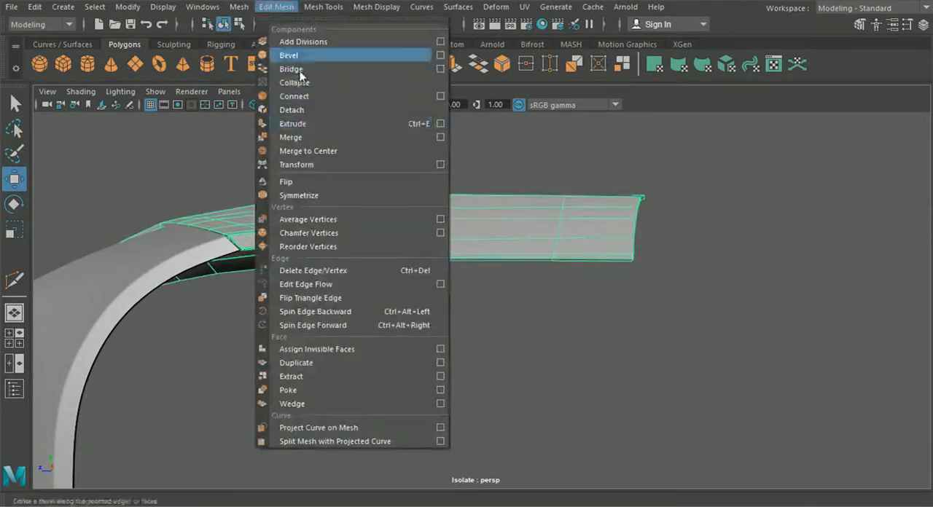
{"action": "mouse_move", "coordinate": [301, 16]}
{"action": "left_click", "coordinate": [341, 110]}
{"action": "scroll", "coordinate": [449, 245], "scroll_direction": "up", "scroll_amount": 4}
{"action": "left_click_drag", "start_coordinate": [450, 245], "coordinate": [475, 363], "text": "alt"}
{"action": "left_click_drag", "start_coordinate": [460, 318], "coordinate": [364, 343]}
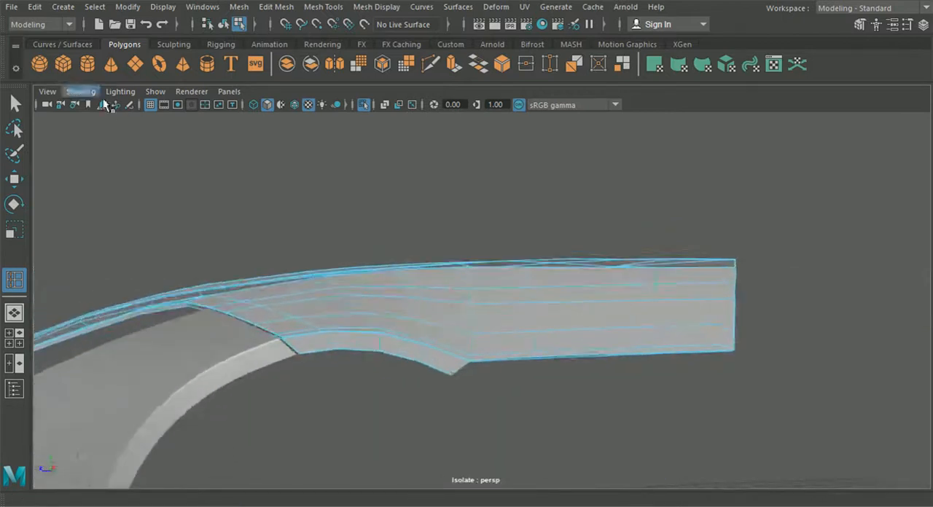
{"action": "left_click", "coordinate": [15, 104]}
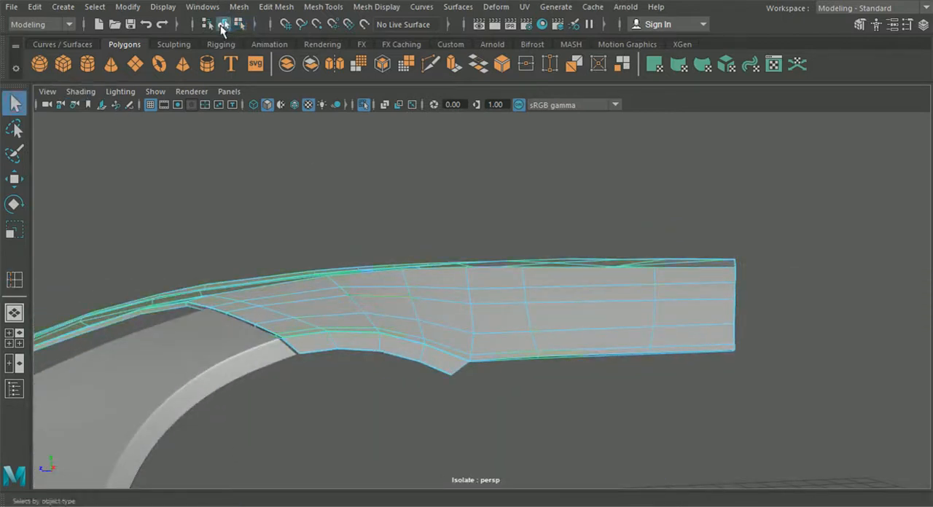
- Examine the smoothed hood together with the front body panel, focusing on the vent opening
{"action": "left_click", "coordinate": [389, 175]}
{"action": "left_click_drag", "start_coordinate": [390, 175], "coordinate": [573, 235], "text": "alt"}
{"action": "scroll", "coordinate": [418, 298], "scroll_direction": "up", "scroll_amount": 5}
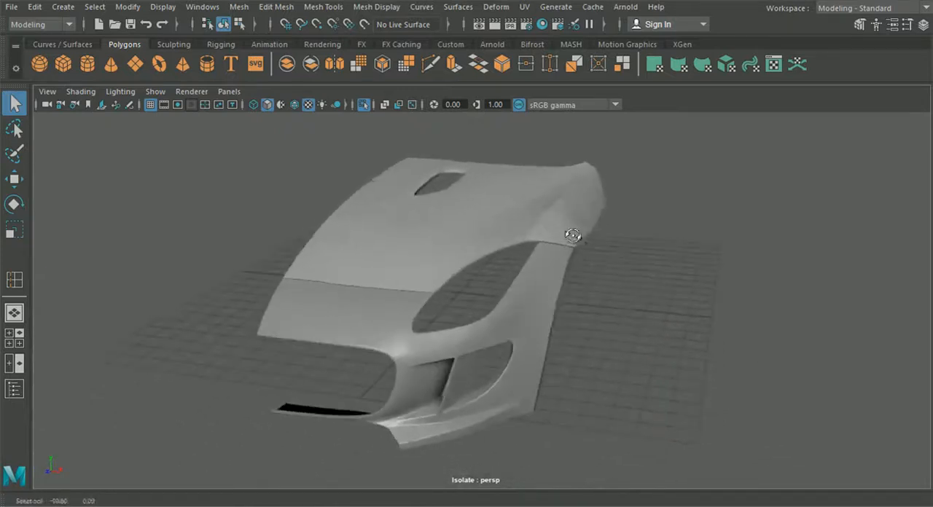
{"action": "left_click", "coordinate": [463, 195]}
{"action": "key", "text": "f"}
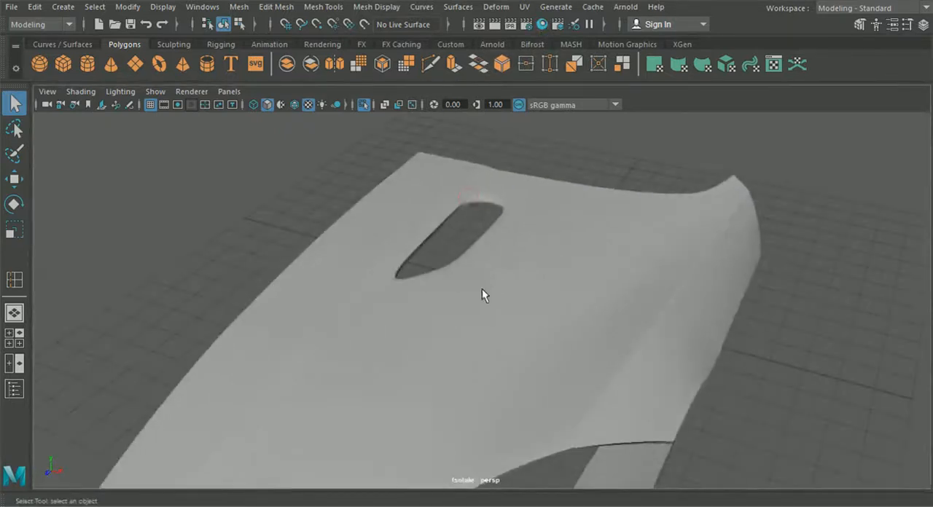
- Turn off the hood's smooth preview and examine the edges around the vent opening
{"action": "key", "text": "1"}
{"action": "scroll", "coordinate": [487, 288], "scroll_direction": "up", "scroll_amount": 8}
{"action": "middle_click_drag", "start_coordinate": [473, 155], "coordinate": [487, 306], "text": "alt"}
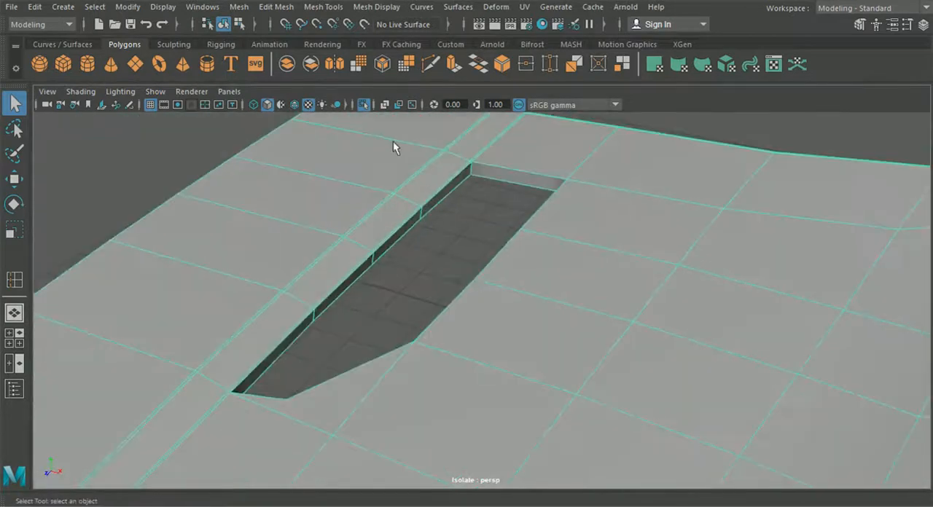
{"action": "left_click", "coordinate": [277, 8]}
{"action": "left_click", "coordinate": [321, 7]}
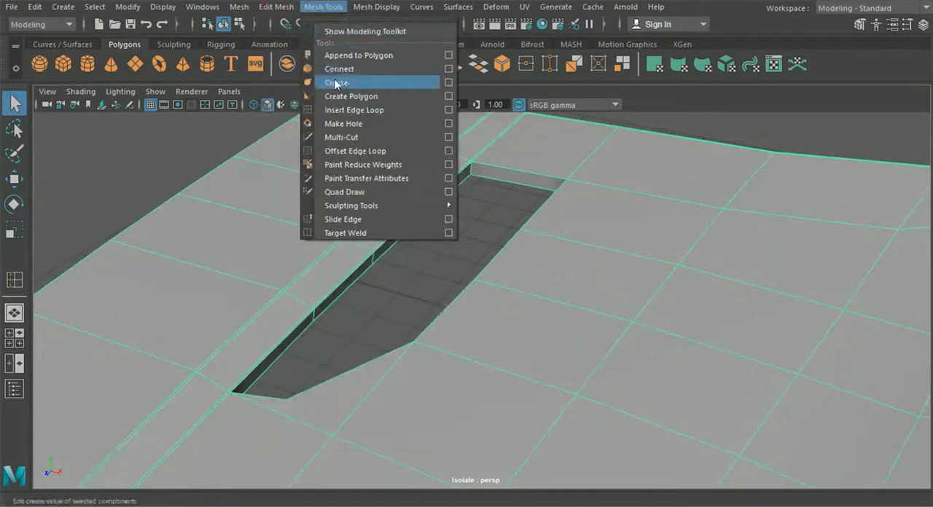
{"action": "left_click", "coordinate": [345, 115]}
{"action": "scroll", "coordinate": [446, 165], "scroll_direction": "up", "scroll_amount": 6}
{"action": "middle_click_drag", "start_coordinate": [445, 162], "coordinate": [440, 272], "text": "alt"}
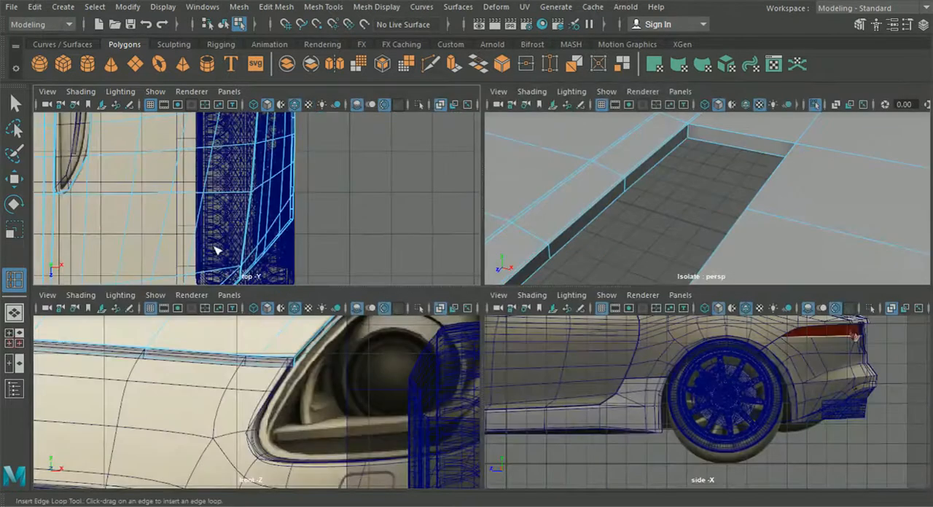
- Compare the hood's vent opening outline with the blueprint in the top view, both smoothed and unsmoothed
{"action": "key", "text": "space"}
{"action": "middle_click_drag", "start_coordinate": [210, 237], "coordinate": [344, 368], "text": "alt"}
{"action": "scroll", "coordinate": [288, 367], "scroll_direction": "up", "scroll_amount": 3}
{"action": "scroll", "coordinate": [340, 354], "scroll_direction": "up", "scroll_amount": 6}
{"action": "middle_click_drag", "start_coordinate": [304, 294], "coordinate": [353, 301], "text": "alt"}
{"action": "scroll", "coordinate": [353, 284], "scroll_direction": "up", "scroll_amount": 3}
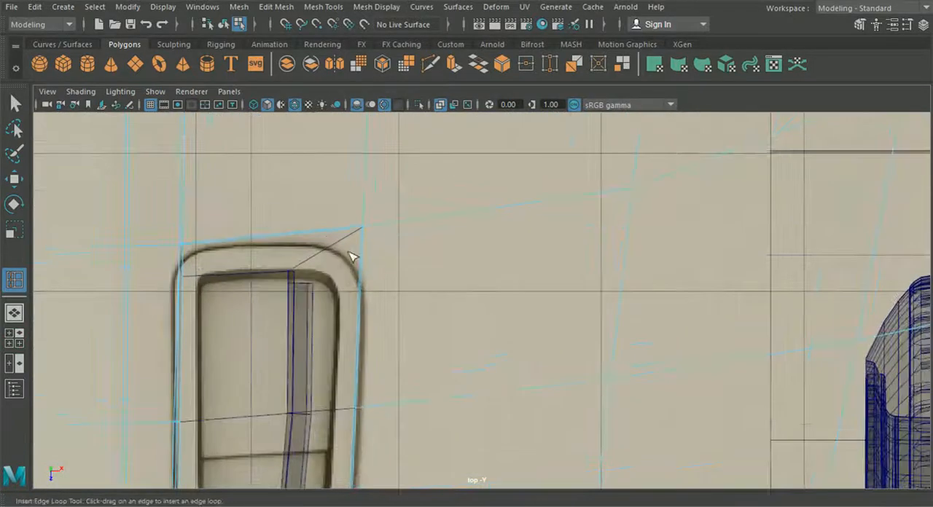
{"action": "scroll", "coordinate": [250, 263], "scroll_direction": "down", "scroll_amount": 8}
{"action": "middle_click_drag", "start_coordinate": [252, 273], "coordinate": [250, 260], "text": "alt"}
{"action": "scroll", "coordinate": [250, 259], "scroll_direction": "up", "scroll_amount": 3}
{"action": "middle_click_drag", "start_coordinate": [278, 309], "coordinate": [258, 163], "text": "alt"}
{"action": "middle_click_drag", "start_coordinate": [317, 206], "coordinate": [322, 226], "text": "alt"}
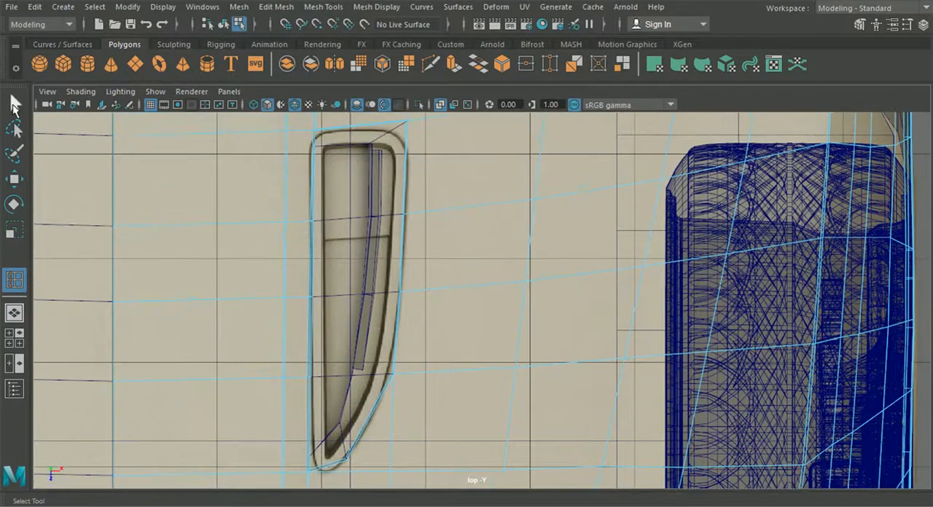
{"action": "left_click", "coordinate": [15, 105]}
{"action": "left_click", "coordinate": [225, 30]}
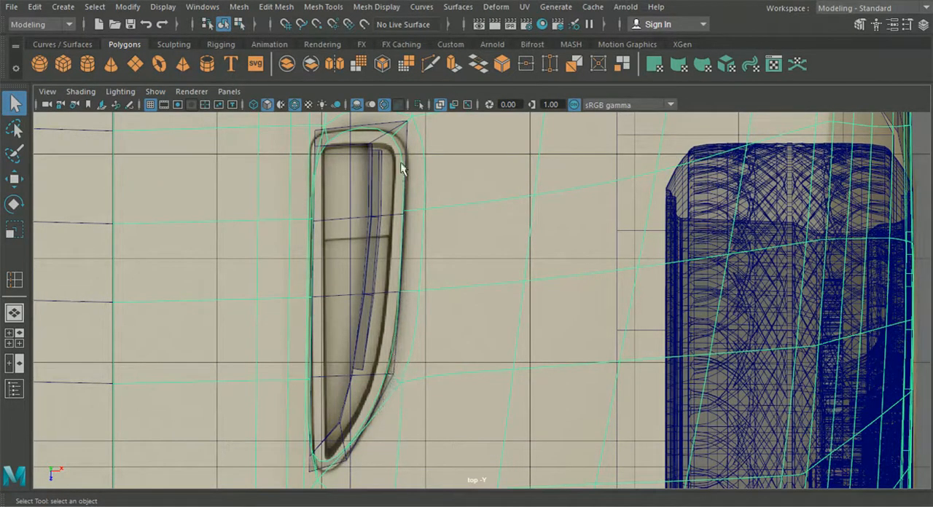
{"action": "middle_click_drag", "start_coordinate": [333, 138], "coordinate": [350, 252], "text": "alt"}
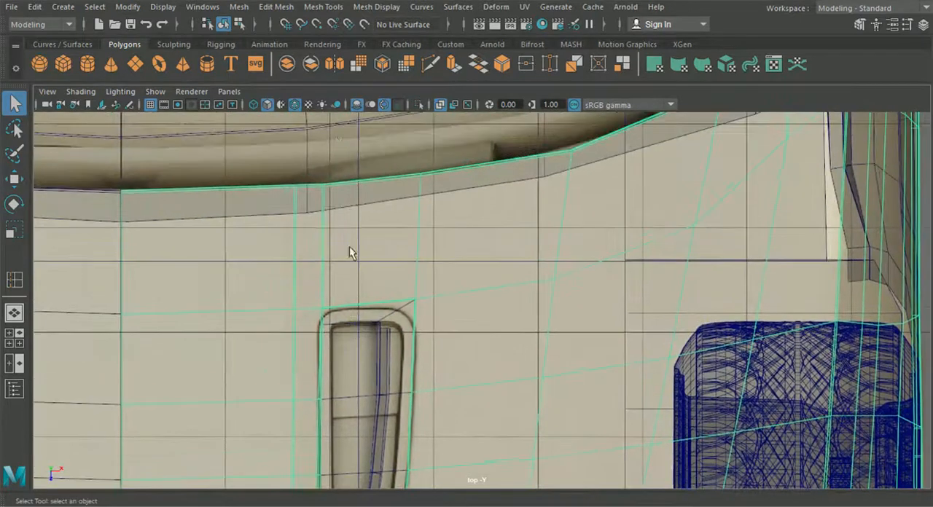
{"action": "left_click", "coordinate": [325, 7]}
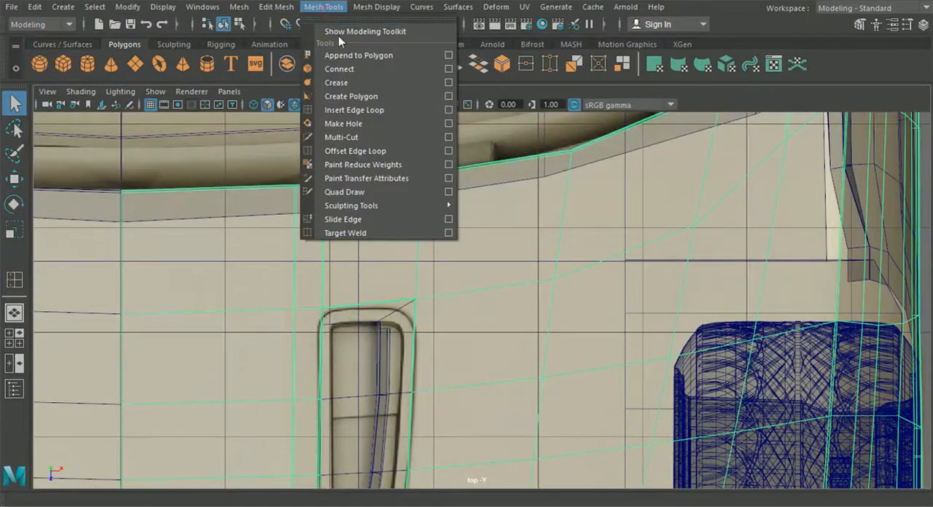
{"action": "left_click", "coordinate": [379, 110]}
{"action": "scroll", "coordinate": [368, 246], "scroll_direction": "up", "scroll_amount": 1}
{"action": "scroll", "coordinate": [368, 246], "scroll_direction": "up", "scroll_amount": 1}
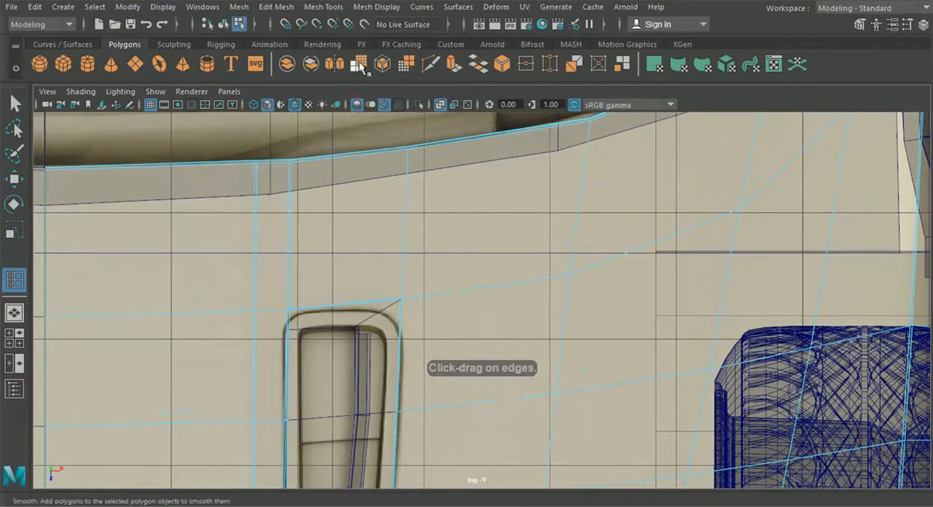
{"action": "left_click", "coordinate": [430, 64]}
{"action": "left_click", "coordinate": [326, 158]}
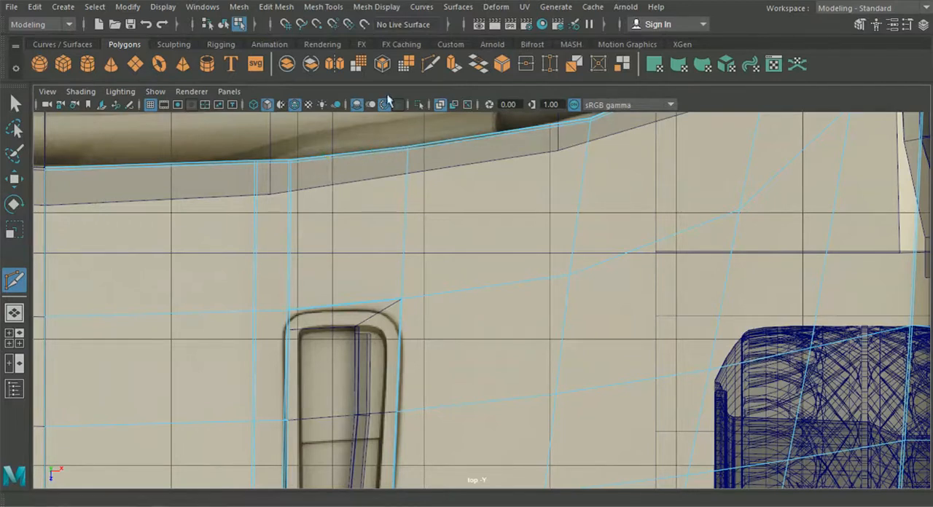
{"action": "left_click", "coordinate": [323, 7]}
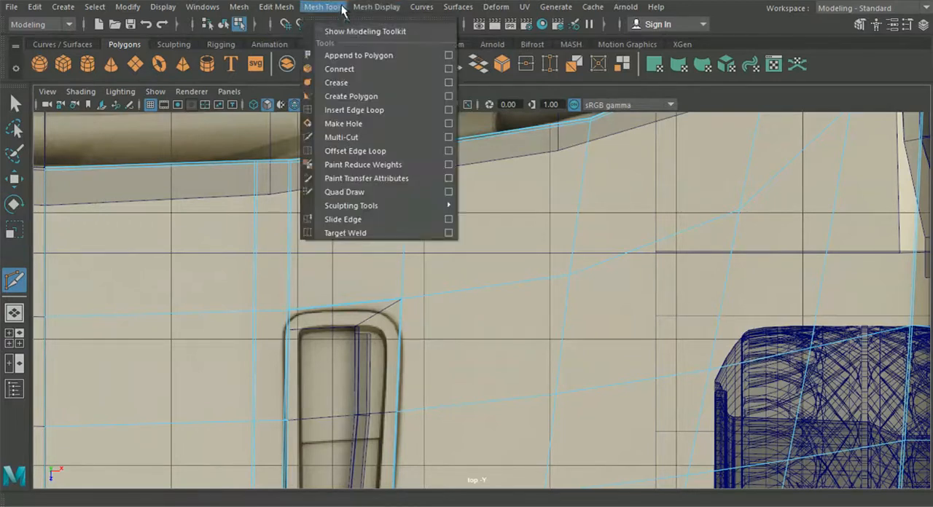
{"action": "left_click", "coordinate": [353, 110]}
{"action": "scroll", "coordinate": [322, 233], "scroll_direction": "up", "scroll_amount": 3}
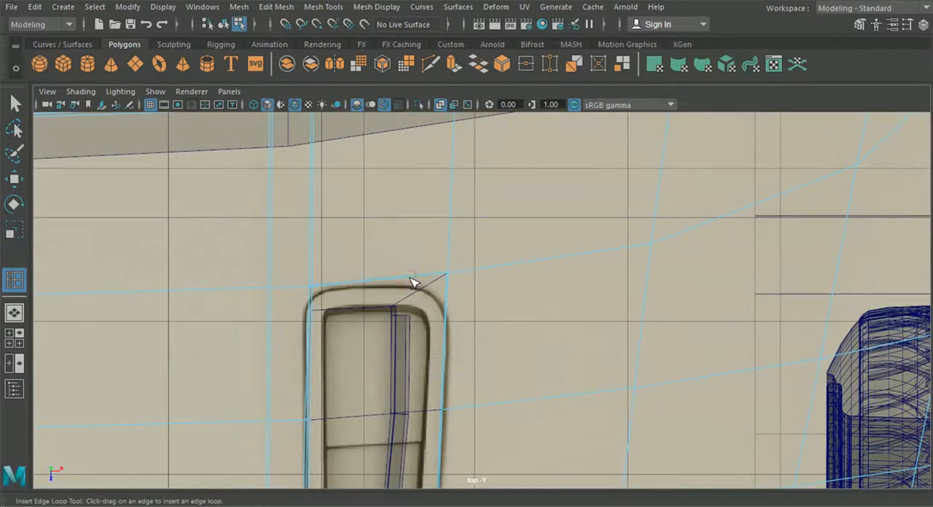
{"action": "scroll", "coordinate": [407, 300], "scroll_direction": "down", "scroll_amount": 3}
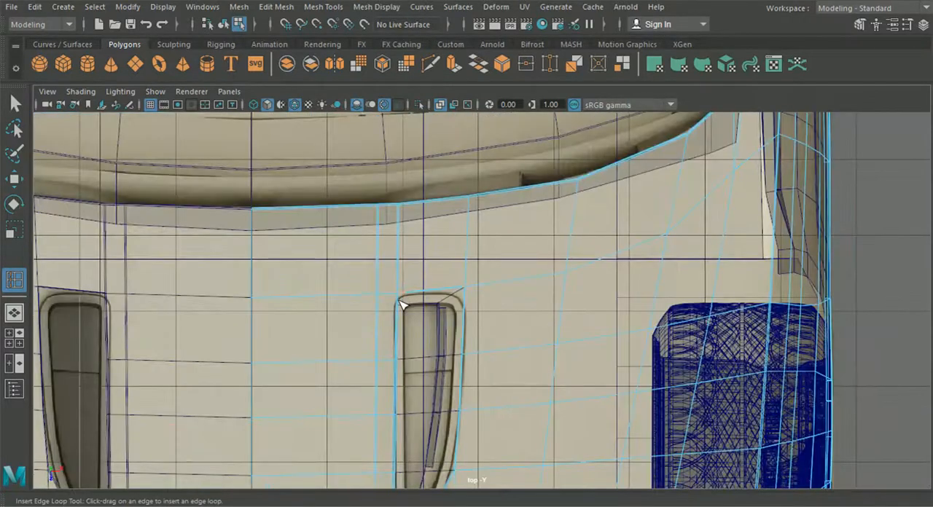
{"action": "key", "text": "w"}
{"action": "right_click_drag", "start_coordinate": [292, 218], "coordinate": [243, 118]}
{"action": "scroll", "coordinate": [381, 188], "scroll_direction": "up", "scroll_amount": 2}
{"action": "left_click_drag", "start_coordinate": [400, 176], "coordinate": [399, 175]}
{"action": "left_click", "coordinate": [405, 194]}
{"action": "scroll", "coordinate": [410, 241], "scroll_direction": "up", "scroll_amount": 2}
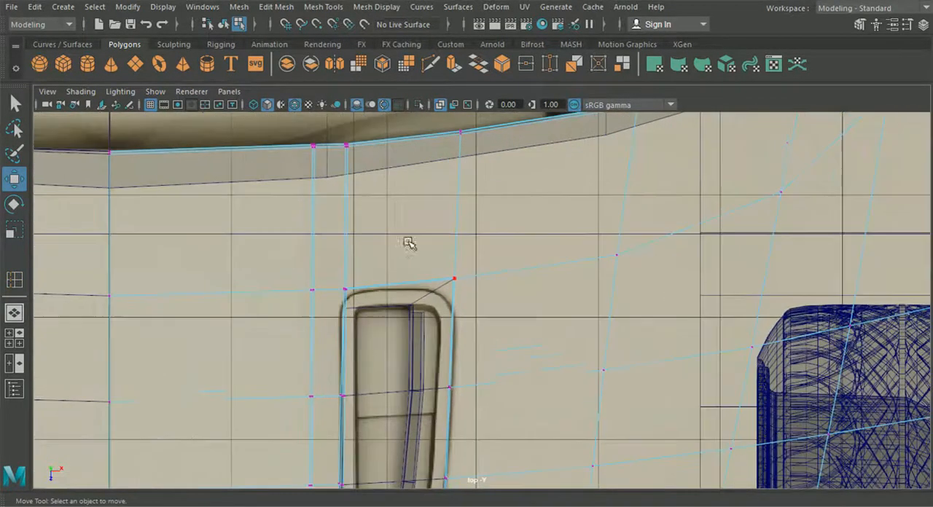
- Insert two edge loops across the hood strip between the windshield border and the vent's upper edge
{"action": "left_click", "coordinate": [323, 7]}
{"action": "left_click", "coordinate": [351, 111]}
{"action": "scroll", "coordinate": [350, 287], "scroll_direction": "up", "scroll_amount": 2}
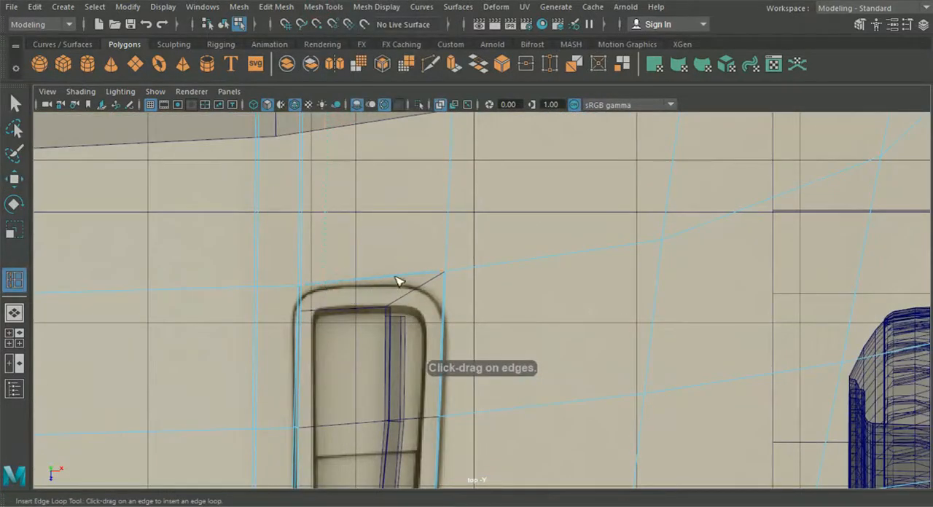
{"action": "middle_click_drag", "start_coordinate": [393, 271], "coordinate": [403, 367], "text": "alt"}
- Try moving the new loops' vertices near the windshield border, and undo the last move
{"action": "key", "text": "w"}
{"action": "left_click", "coordinate": [166, 243]}
{"action": "right_click_drag", "start_coordinate": [128, 129], "coordinate": [115, 106]}
{"action": "scroll", "coordinate": [292, 174], "scroll_direction": "up", "scroll_amount": 2}
{"action": "middle_click_drag", "start_coordinate": [297, 175], "coordinate": [313, 231], "text": "alt"}
{"action": "left_click_drag", "start_coordinate": [314, 232], "coordinate": [350, 246]}
{"action": "left_click_drag", "start_coordinate": [277, 234], "coordinate": [307, 306]}
{"action": "key", "text": "ctrl+z"}
- Slide the border vertices above the vent opening along the hood's windshield border so they spread out and follow its curve
{"action": "left_click", "coordinate": [911, 25]}
{"action": "left_click", "coordinate": [725, 146]}
{"action": "left_click", "coordinate": [732, 165]}
{"action": "left_click", "coordinate": [905, 30]}
{"action": "scroll", "coordinate": [405, 207], "scroll_direction": "up", "scroll_amount": 3}
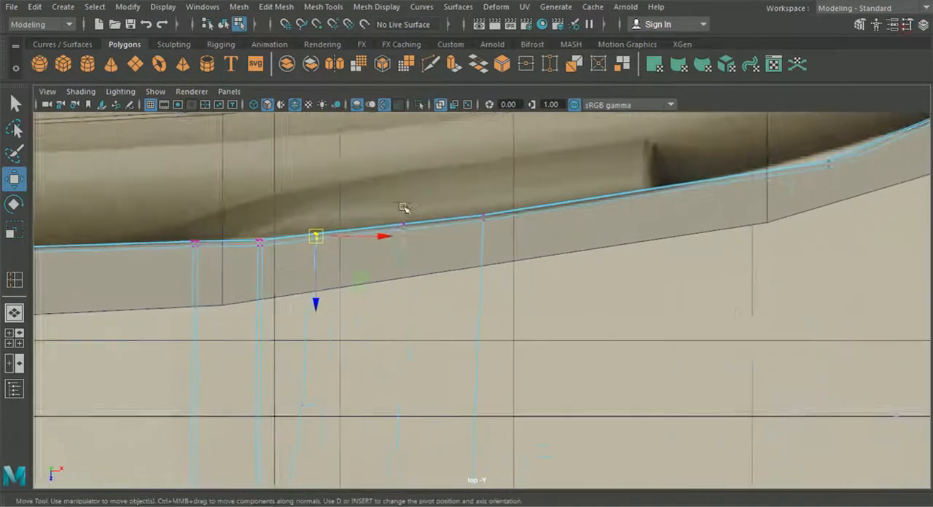
{"action": "left_click_drag", "start_coordinate": [282, 223], "coordinate": [296, 219]}
{"action": "left_click_drag", "start_coordinate": [374, 193], "coordinate": [396, 218]}
{"action": "left_click_drag", "start_coordinate": [393, 216], "coordinate": [408, 214]}
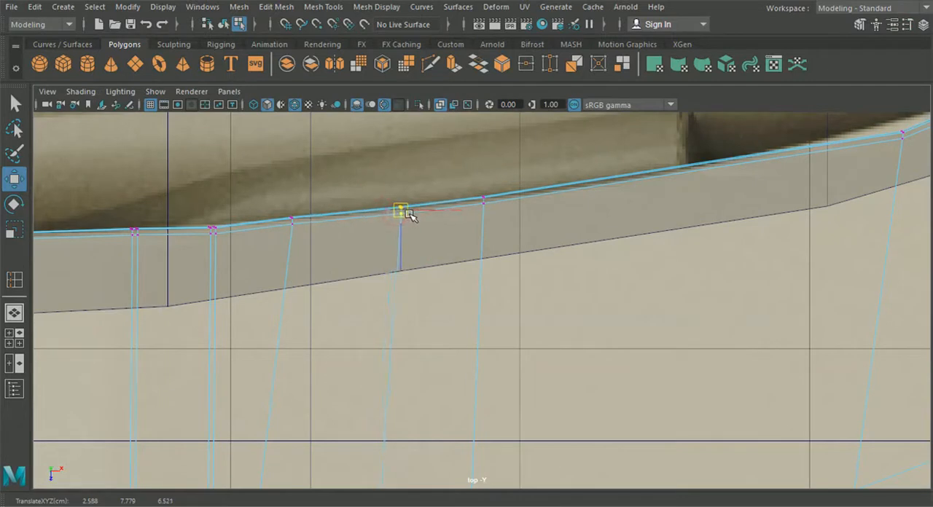
{"action": "left_click_drag", "start_coordinate": [474, 188], "coordinate": [494, 212]}
{"action": "left_click_drag", "start_coordinate": [484, 201], "coordinate": [523, 198]}
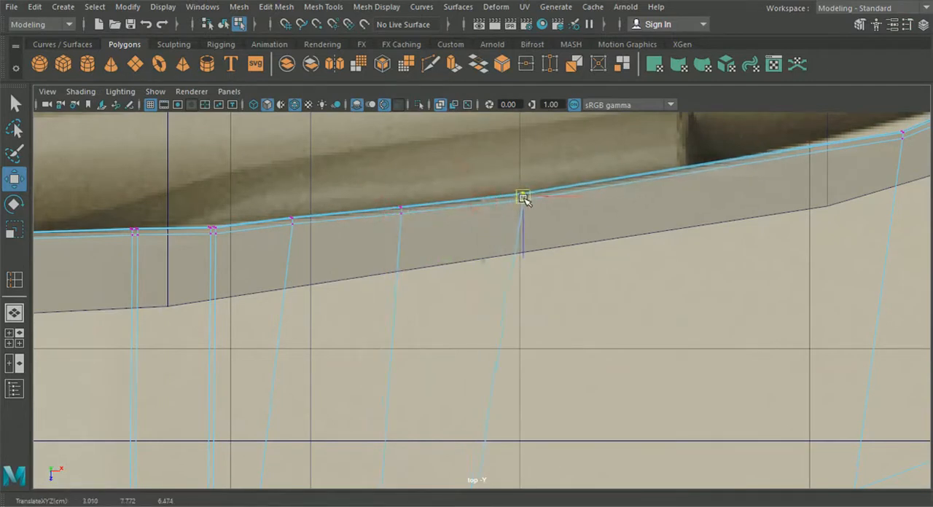
- Fine-tune the border vertices at the ridge and new loops to smooth the curve of the hood's windshield border
{"action": "middle_click_drag", "start_coordinate": [324, 223], "coordinate": [438, 217], "text": "alt"}
{"action": "left_click_drag", "start_coordinate": [389, 191], "coordinate": [417, 222]}
{"action": "left_click_drag", "start_coordinate": [407, 264], "coordinate": [406, 262]}
{"action": "left_click_drag", "start_coordinate": [300, 258], "coordinate": [355, 211]}
{"action": "left_click_drag", "start_coordinate": [327, 288], "coordinate": [331, 285]}
{"action": "middle_click_drag", "start_coordinate": [338, 291], "coordinate": [313, 219], "text": "alt"}
{"action": "scroll", "coordinate": [357, 295], "scroll_direction": "down", "scroll_amount": 5}
{"action": "middle_click_drag", "start_coordinate": [368, 294], "coordinate": [362, 224], "text": "alt"}
- Return to object mode and examine the smoothed vent opening in the top view and in perspective
{"action": "scroll", "coordinate": [346, 211], "scroll_direction": "up", "scroll_amount": 1}
{"action": "scroll", "coordinate": [347, 211], "scroll_direction": "up", "scroll_amount": 1}
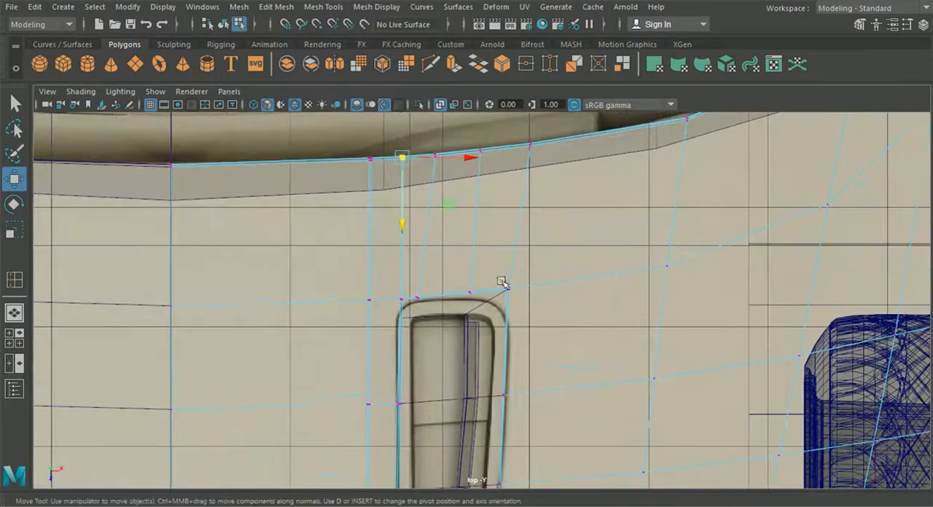
{"action": "scroll", "coordinate": [503, 291], "scroll_direction": "up", "scroll_amount": 1}
{"action": "left_click", "coordinate": [223, 24]}
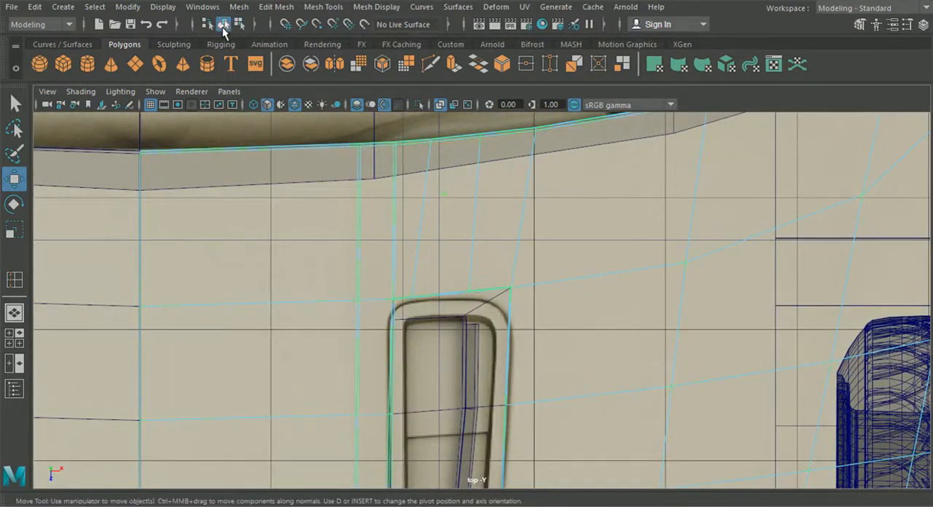
{"action": "scroll", "coordinate": [495, 327], "scroll_direction": "up", "scroll_amount": 2}
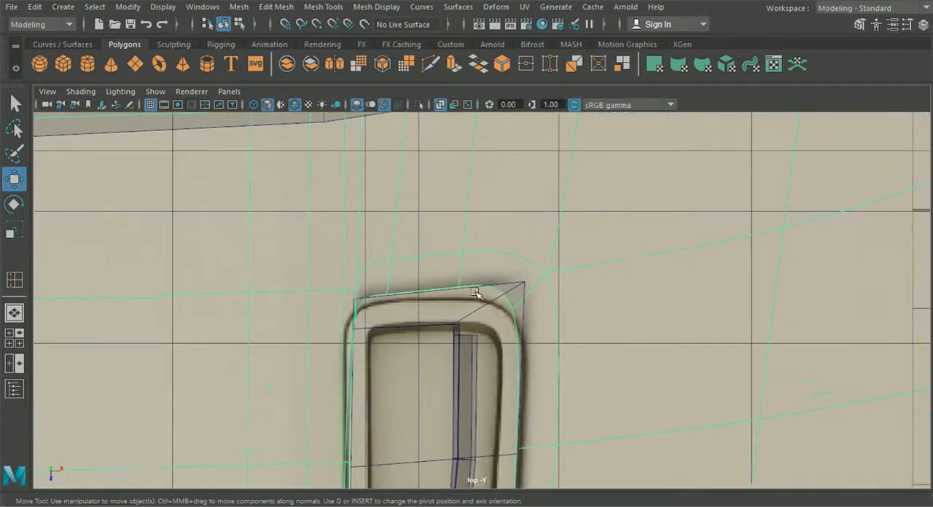
{"action": "middle_click_drag", "start_coordinate": [493, 240], "coordinate": [469, 217], "text": "alt"}
{"action": "left_click", "coordinate": [15, 311]}
{"action": "left_click_drag", "start_coordinate": [119, 312], "coordinate": [249, 316], "text": "alt"}
{"action": "scroll", "coordinate": [377, 347], "scroll_direction": "down", "scroll_amount": 4}
{"action": "left_click_drag", "start_coordinate": [377, 348], "coordinate": [423, 406], "text": "alt"}
{"action": "middle_click_drag", "start_coordinate": [357, 375], "coordinate": [399, 375], "text": "alt"}
{"action": "left_click_drag", "start_coordinate": [398, 376], "coordinate": [557, 317], "text": "alt"}
{"action": "left_click_drag", "start_coordinate": [433, 263], "coordinate": [445, 297], "text": "alt"}
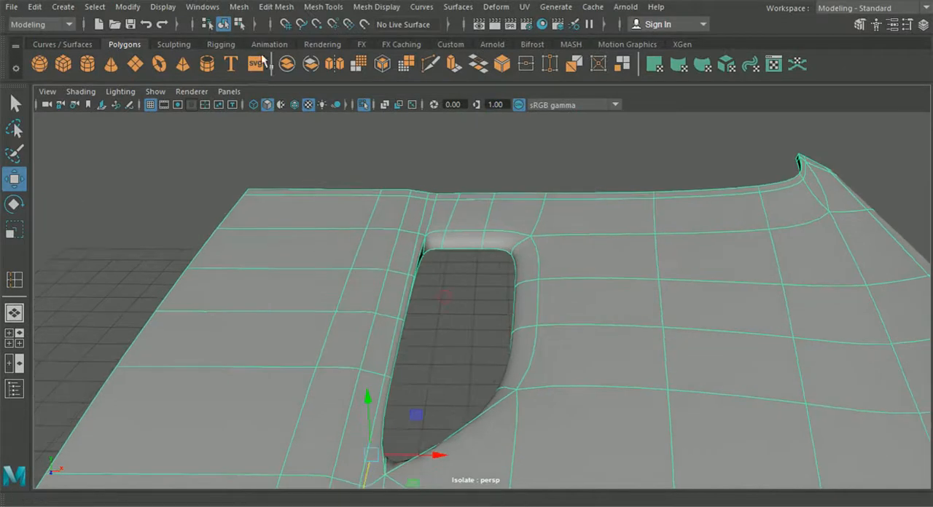
{"action": "scroll", "coordinate": [389, 225], "scroll_direction": "up", "scroll_amount": 4}
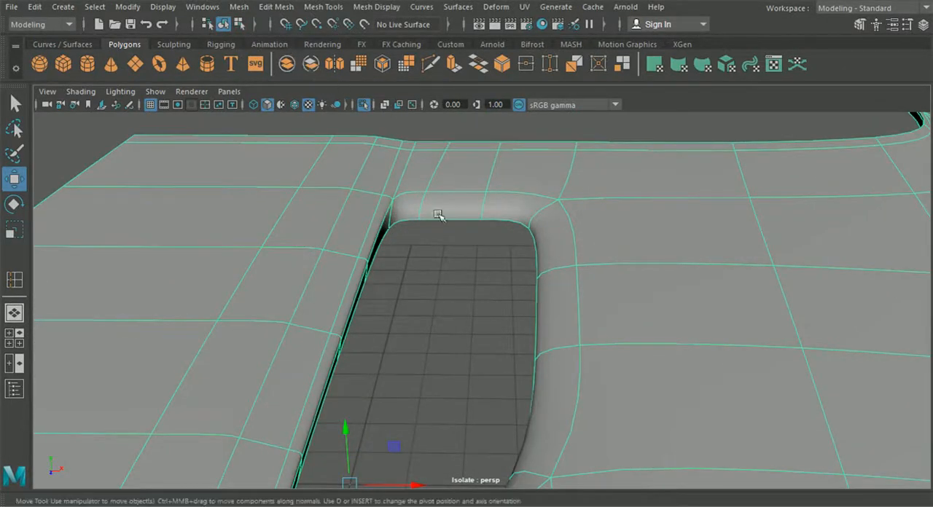
- Add a support edge loop around the vent opening's inner wall with the Insert Edge Loop tool
{"action": "left_click", "coordinate": [451, 290]}
{"action": "left_click", "coordinate": [386, 199]}
{"action": "key", "text": "1"}
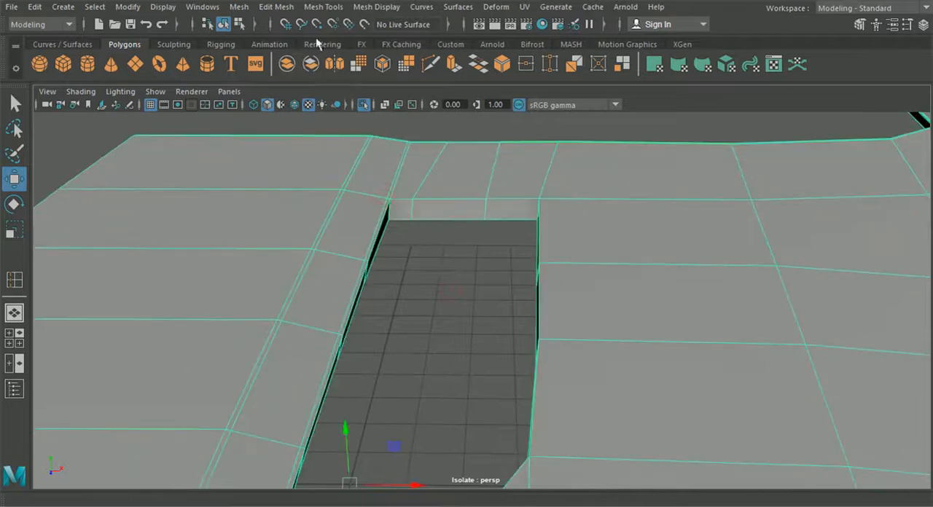
{"action": "left_click", "coordinate": [281, 8]}
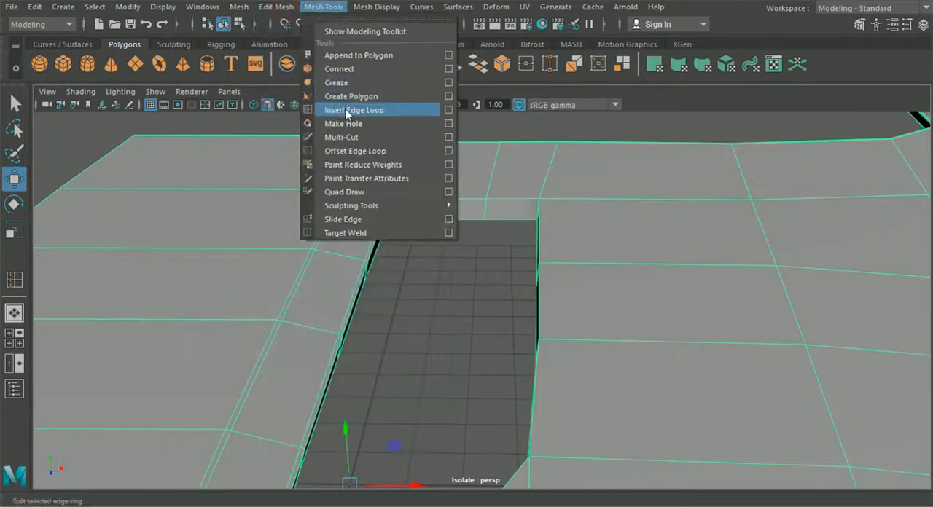
{"action": "left_click", "coordinate": [350, 111]}
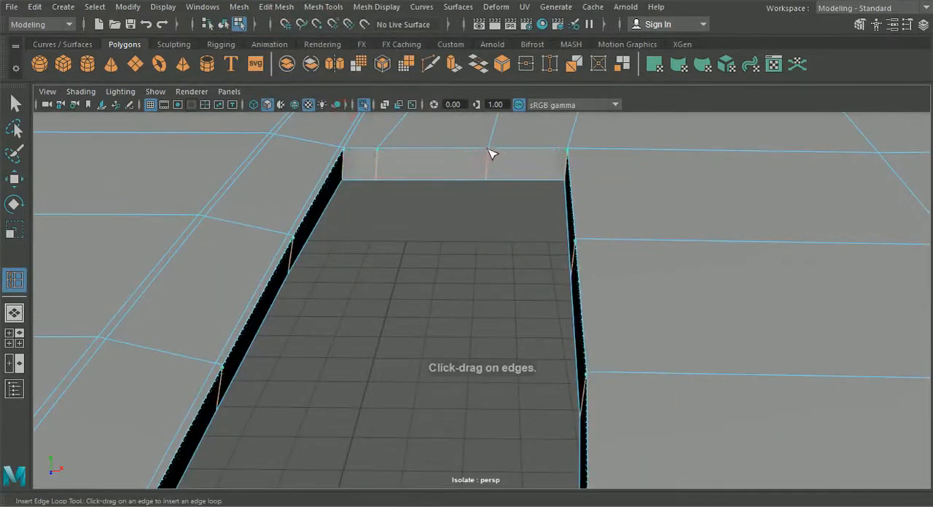
{"action": "left_click_drag", "start_coordinate": [491, 154], "coordinate": [489, 166]}
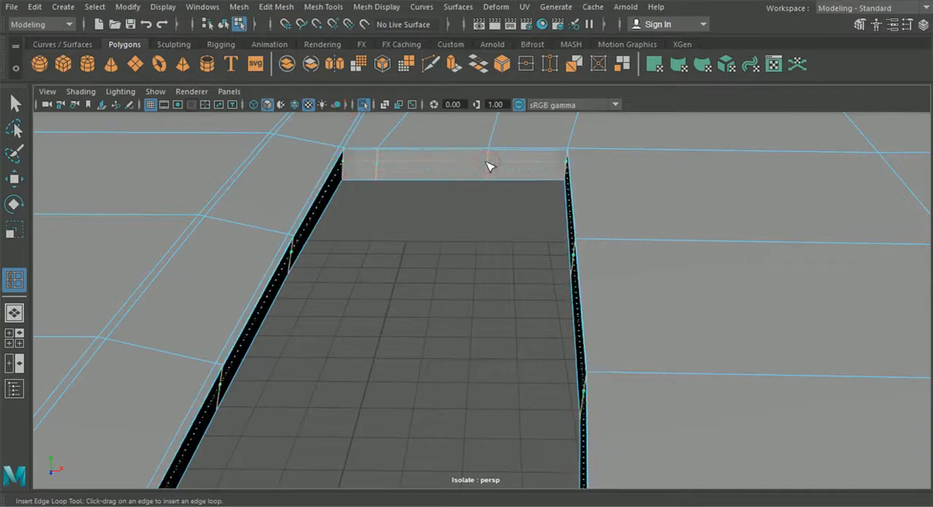
{"action": "scroll", "coordinate": [486, 177], "scroll_direction": "down", "scroll_amount": 2}
{"action": "key", "text": "q"}
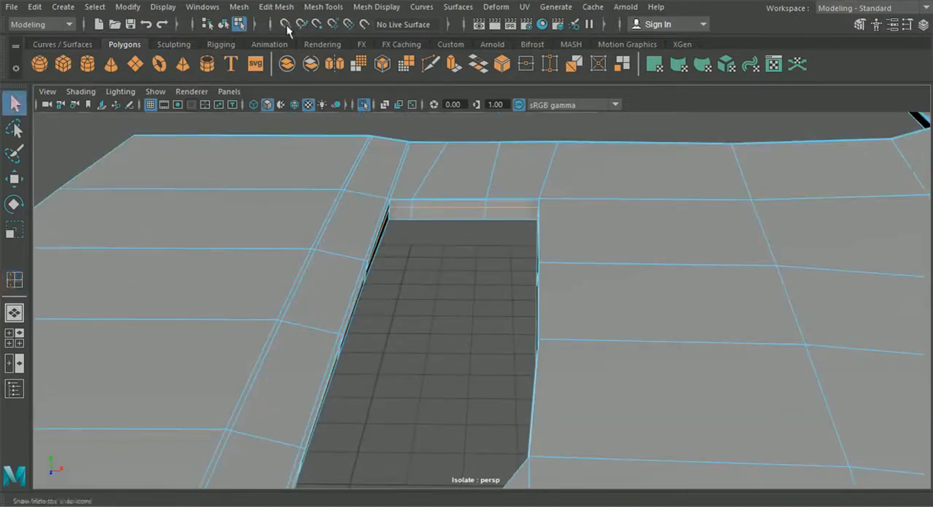
- Return to object mode and examine the smoothed hood with its sharpened vent opening
{"action": "left_click", "coordinate": [223, 24]}
{"action": "key", "text": "3"}
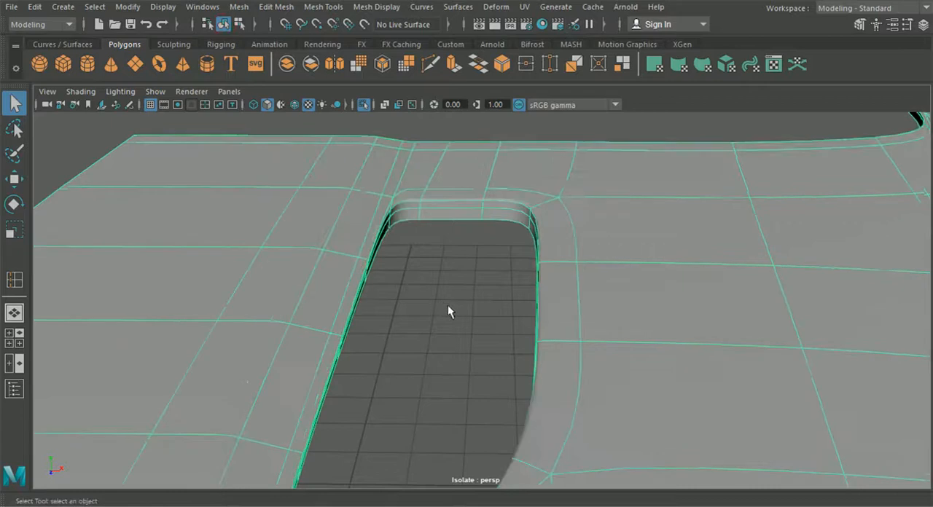
{"action": "mouse_move", "coordinate": [455, 307]}
{"action": "left_mouse_down", "text": "alt"}
{"action": "mouse_move", "coordinate": [408, 331]}
{"action": "mouse_move", "coordinate": [475, 304]}
{"action": "mouse_move", "coordinate": [452, 291]}
{"action": "left_mouse_up", "text": "alt"}
{"action": "left_click_drag", "start_coordinate": [487, 320], "coordinate": [462, 329], "text": "alt"}
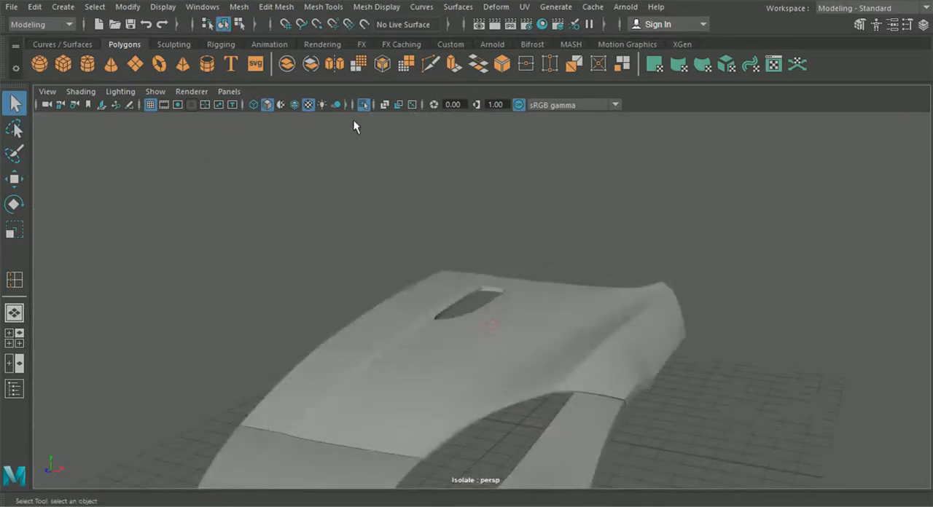
- Show the whole car again, select the vent insert together with the hood, and isolate both
{"action": "left_click", "coordinate": [361, 107]}
{"action": "scroll", "coordinate": [430, 255], "scroll_direction": "up", "scroll_amount": 6}
{"action": "left_click_drag", "start_coordinate": [446, 284], "coordinate": [465, 324], "text": "alt"}
{"action": "left_click", "coordinate": [468, 330]}
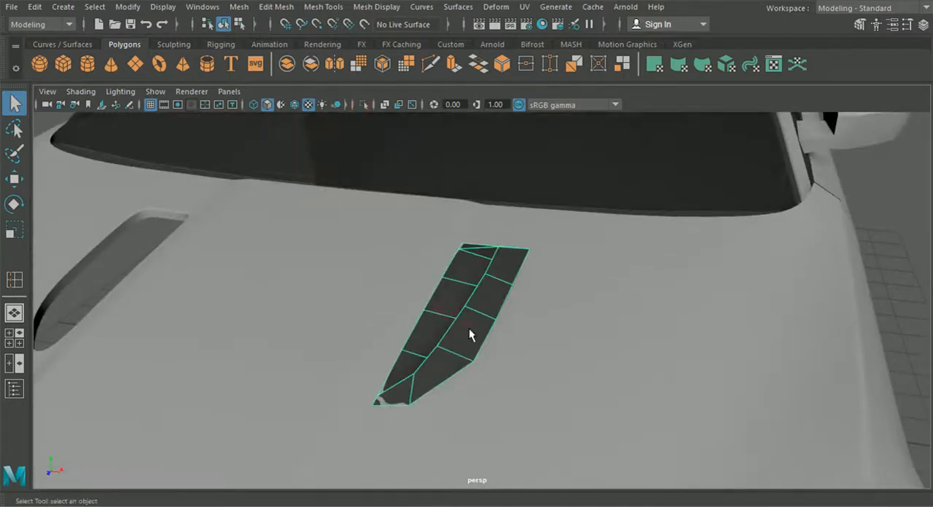
{"action": "left_click", "coordinate": [528, 367], "text": "shift"}
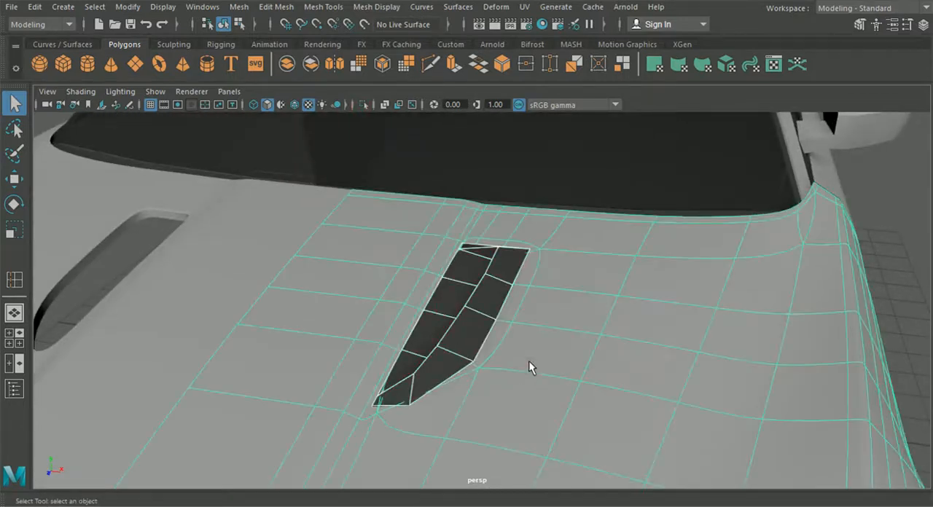
{"action": "left_click", "coordinate": [363, 105]}
- Preview the vent insert smoothed and unsmoothed, and examine its side walls from beneath the hood
{"action": "scroll", "coordinate": [433, 254], "scroll_direction": "up", "scroll_amount": 5}
{"action": "left_click", "coordinate": [120, 228]}
{"action": "left_click", "coordinate": [496, 304]}
{"action": "key", "text": "3"}
{"action": "left_click", "coordinate": [211, 282]}
{"action": "left_click_drag", "start_coordinate": [211, 283], "coordinate": [452, 218], "text": "alt"}
{"action": "left_click", "coordinate": [484, 271]}
{"action": "key", "text": "1"}
{"action": "key", "text": "f"}
{"action": "mouse_move", "coordinate": [381, 158]}
{"action": "left_mouse_down", "text": "alt"}
{"action": "mouse_move", "coordinate": [385, 144]}
{"action": "mouse_move", "coordinate": [389, 150]}
{"action": "left_mouse_up", "text": "alt"}
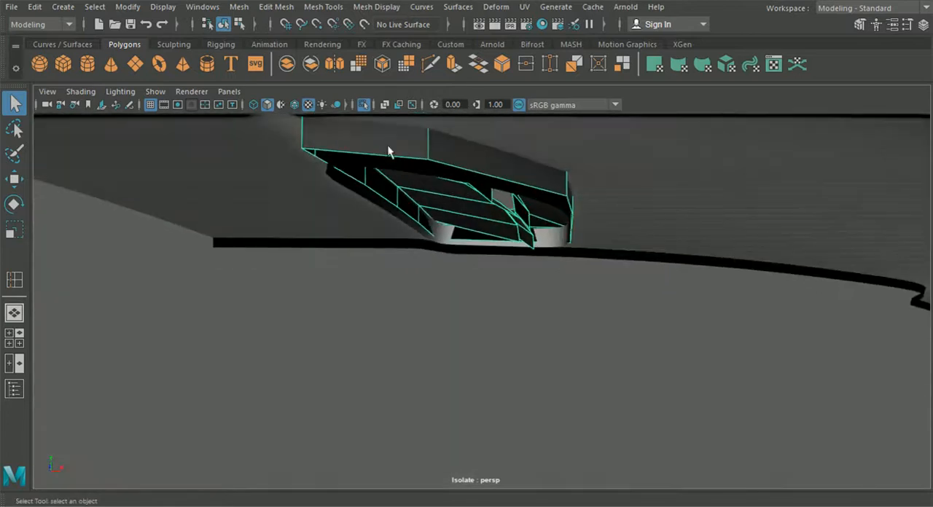
- Add a support edge loop around the vent insert's side walls with the Insert Edge Loop tool
{"action": "left_click", "coordinate": [305, 9]}
{"action": "left_click", "coordinate": [355, 110]}
{"action": "left_click_drag", "start_coordinate": [430, 175], "coordinate": [459, 187], "text": "alt"}
{"action": "middle_click_drag", "start_coordinate": [460, 188], "coordinate": [483, 251], "text": "alt"}
{"action": "scroll", "coordinate": [581, 230], "scroll_direction": "down", "scroll_amount": 3}
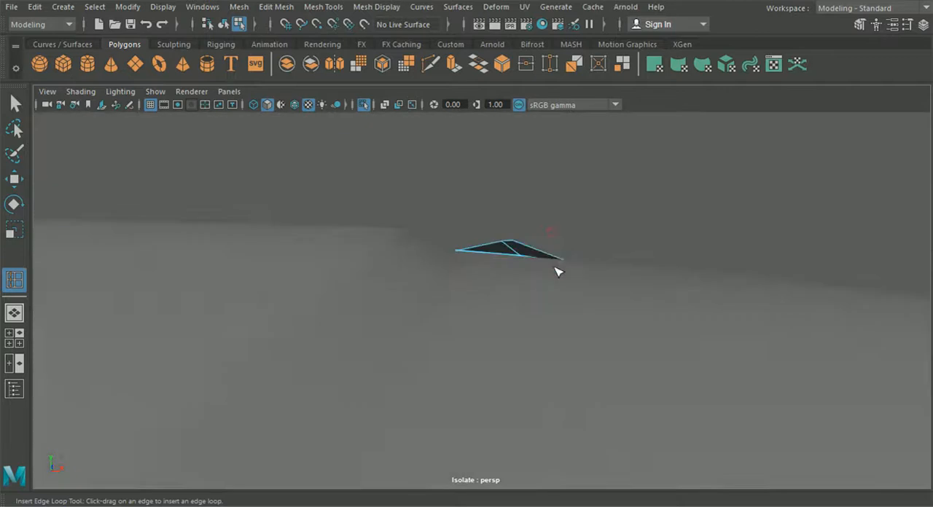
{"action": "left_click_drag", "start_coordinate": [556, 269], "coordinate": [485, 319], "text": "alt"}
{"action": "left_click", "coordinate": [13, 104]}
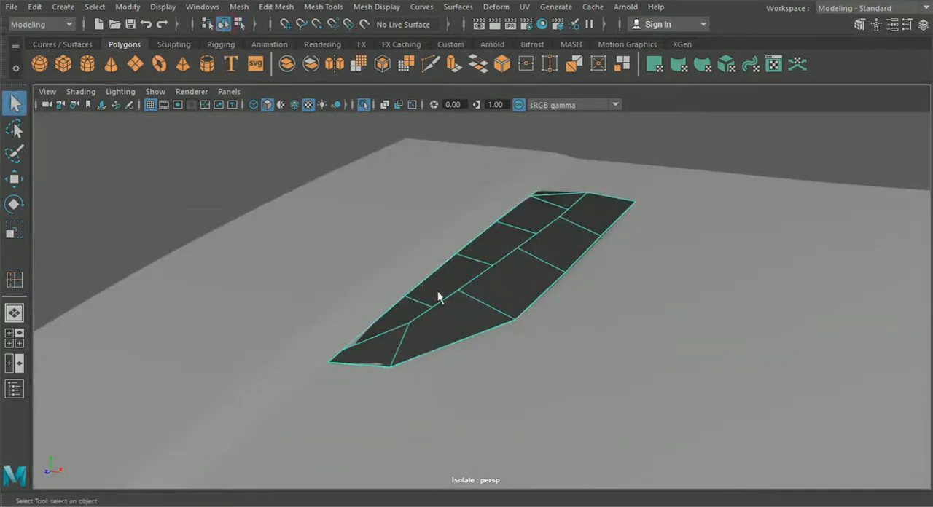
- Turn on the vent insert's smooth preview and examine how it fits the hood opening
{"action": "key", "text": "3"}
{"action": "left_click", "coordinate": [211, 169]}
{"action": "left_click_drag", "start_coordinate": [394, 262], "coordinate": [510, 358], "text": "alt"}
{"action": "left_click", "coordinate": [540, 348]}
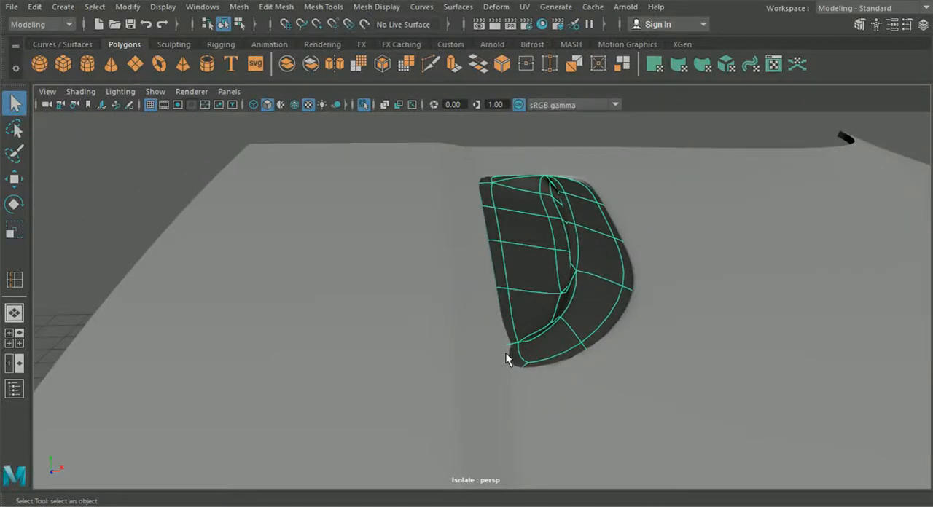
- Toggle the hood and vent insert between smoothed and unsmoothed previews and examine the opening's narrow end
{"action": "left_click", "coordinate": [437, 285]}
{"action": "mouse_move", "coordinate": [489, 354]}
{"action": "left_mouse_down", "text": "alt"}
{"action": "mouse_move", "coordinate": [468, 306]}
{"action": "mouse_move", "coordinate": [496, 343]}
{"action": "left_mouse_up", "text": "alt"}
{"action": "key", "text": "1"}
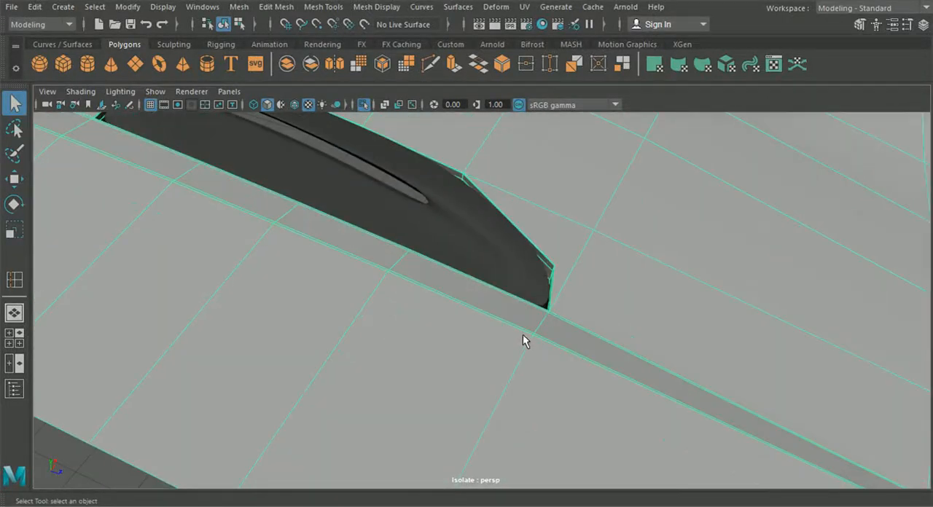
{"action": "left_click", "coordinate": [511, 269]}
{"action": "key", "text": "1"}
{"action": "mouse_move", "coordinate": [546, 315]}
{"action": "left_mouse_down", "text": "alt"}
{"action": "mouse_move", "coordinate": [452, 293]}
{"action": "mouse_move", "coordinate": [512, 303]}
{"action": "mouse_move", "coordinate": [549, 322]}
{"action": "left_mouse_up", "text": "alt"}
{"action": "key", "text": "3"}
{"action": "key", "text": "1"}
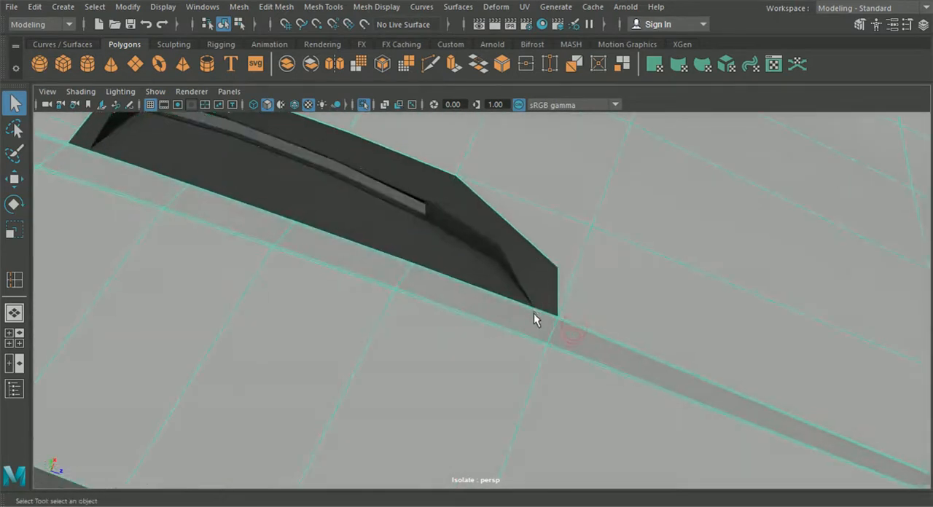
- Try to insert an edge loop across the hood's narrow strip beside the vent opening's tapered end
{"action": "left_click", "coordinate": [323, 6]}
{"action": "left_click", "coordinate": [365, 108]}
{"action": "left_click_drag", "start_coordinate": [365, 142], "coordinate": [522, 284], "text": "alt"}
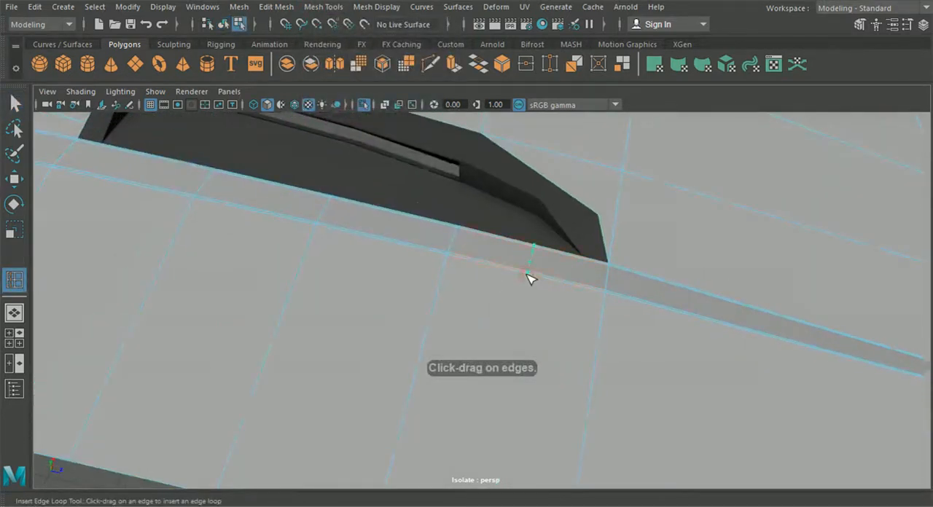
{"action": "left_click", "coordinate": [530, 278]}
{"action": "key", "text": "ctrl+z"}
{"action": "left_click", "coordinate": [433, 69]}
{"action": "scroll", "coordinate": [529, 248], "scroll_direction": "up", "scroll_amount": 2}
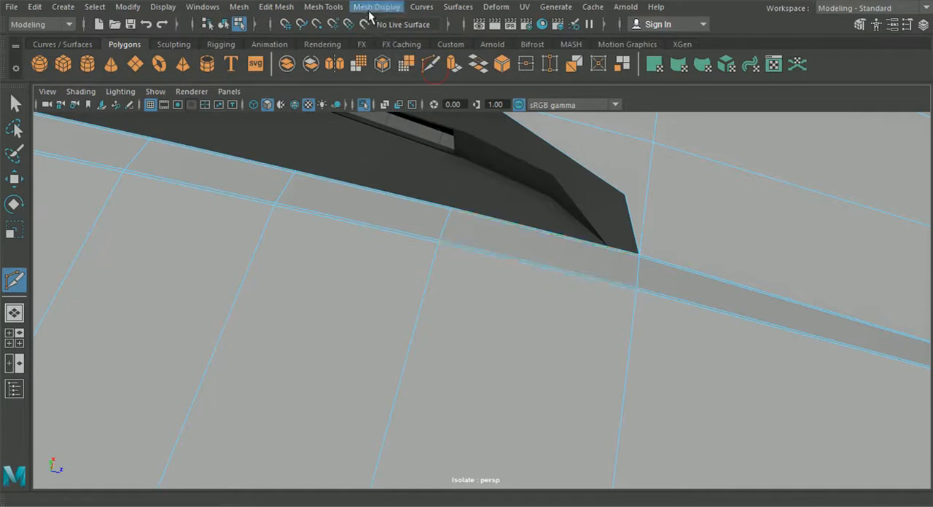
{"action": "left_click", "coordinate": [323, 6]}
{"action": "left_click", "coordinate": [364, 110]}
{"action": "scroll", "coordinate": [580, 243], "scroll_direction": "up", "scroll_amount": 2}
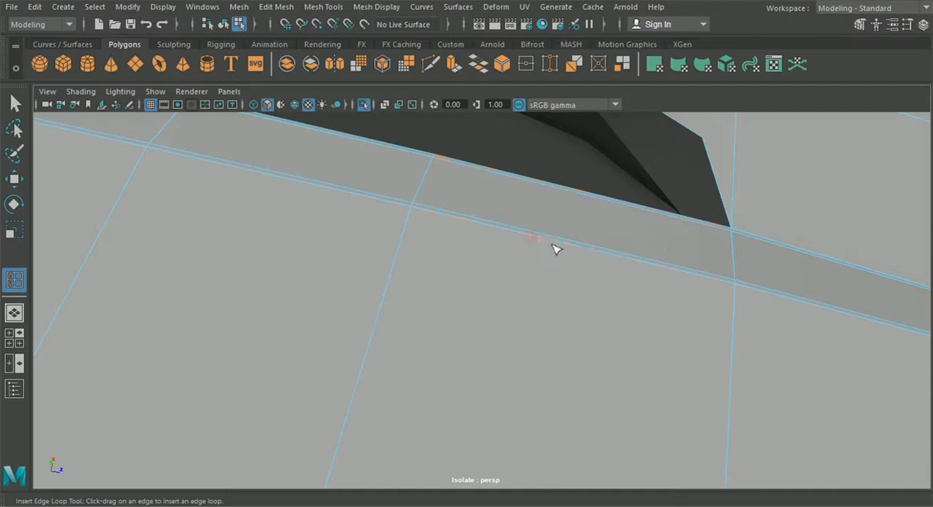
- Cut a new edge with Multi-Cut from the vent opening's tapered corner across the narrow strip to the hood's border
{"action": "left_click", "coordinate": [431, 65]}
{"action": "left_click", "coordinate": [539, 233]}
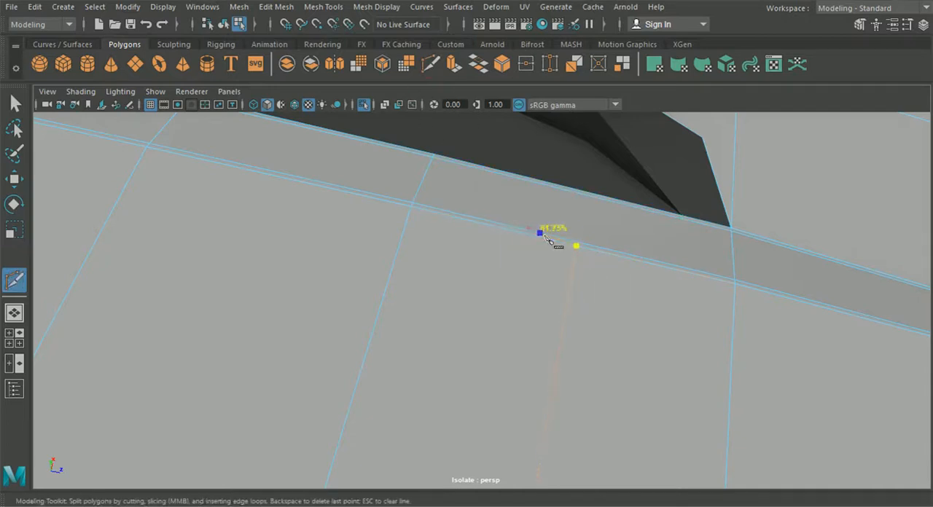
{"action": "left_click", "coordinate": [577, 246]}
{"action": "key", "text": "Return"}
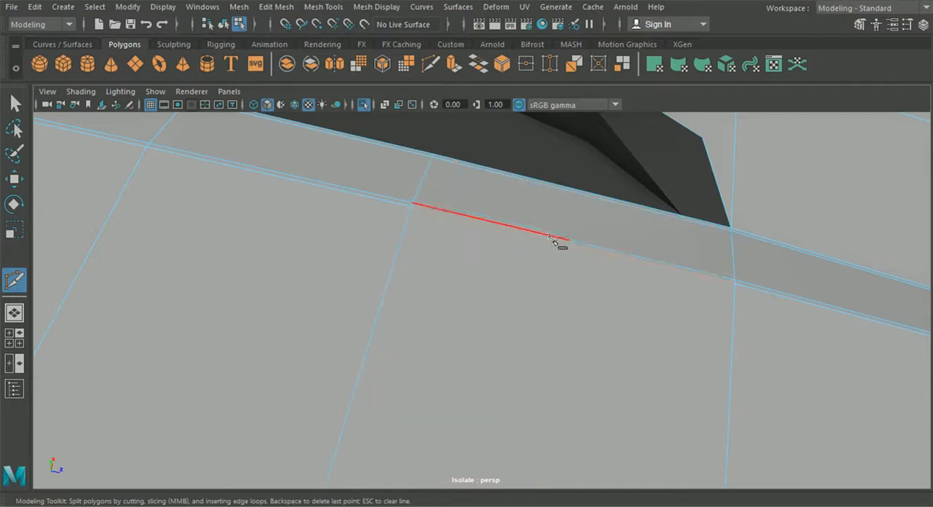
{"action": "left_click", "coordinate": [583, 247]}
{"action": "right_click_drag", "start_coordinate": [598, 250], "coordinate": [598, 301], "text": "alt"}
{"action": "middle_click_drag", "start_coordinate": [597, 302], "coordinate": [599, 196], "text": "alt"}
{"action": "right_click_drag", "start_coordinate": [599, 197], "coordinate": [570, 292], "text": "alt"}
{"action": "left_click", "coordinate": [473, 436]}
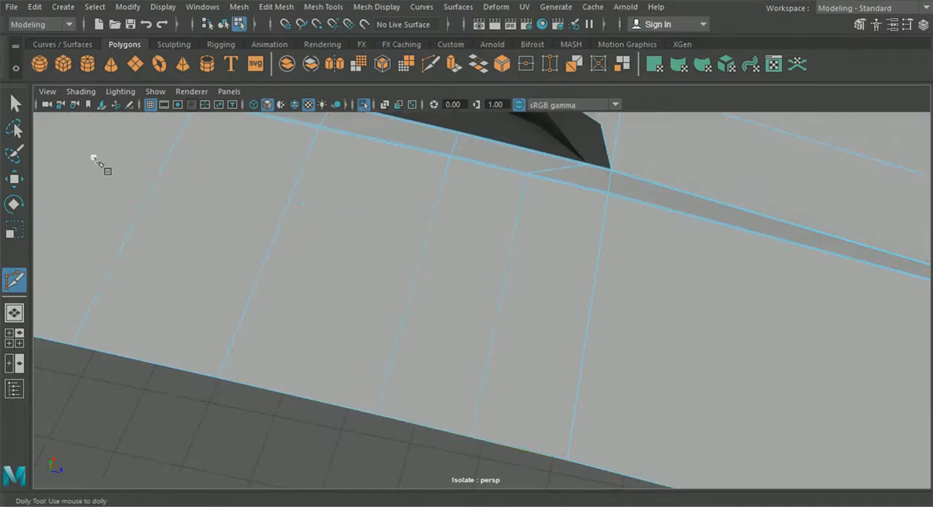
- Select the new cut's vertices on the hood strip beside the opening's tapered corner and reposition them with the Move tool
{"action": "left_click", "coordinate": [15, 107]}
{"action": "left_click", "coordinate": [225, 25]}
{"action": "scroll", "coordinate": [472, 283], "scroll_direction": "down", "scroll_amount": 5}
{"action": "left_click_drag", "start_coordinate": [472, 282], "coordinate": [429, 271], "text": "alt"}
{"action": "scroll", "coordinate": [430, 271], "scroll_direction": "up", "scroll_amount": 4}
{"action": "right_click_drag", "start_coordinate": [437, 110], "coordinate": [401, 110]}
{"action": "left_click_drag", "start_coordinate": [497, 236], "coordinate": [490, 257], "text": "alt"}
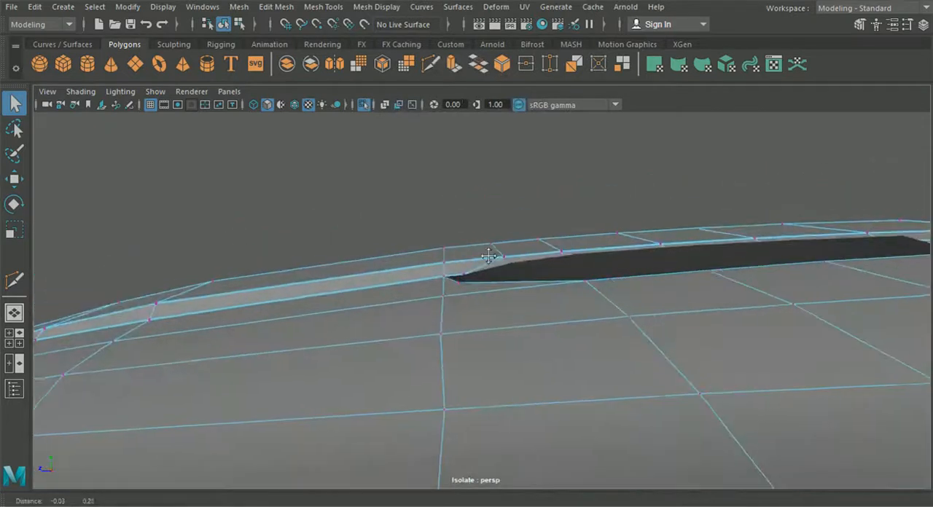
{"action": "scroll", "coordinate": [487, 262], "scroll_direction": "up", "scroll_amount": 4}
{"action": "left_click", "coordinate": [18, 180]}
{"action": "left_click_drag", "start_coordinate": [381, 199], "coordinate": [355, 240], "text": "alt"}
{"action": "left_click_drag", "start_coordinate": [438, 219], "coordinate": [468, 208], "text": "alt"}
{"action": "left_click_drag", "start_coordinate": [441, 241], "coordinate": [465, 244], "text": "alt"}
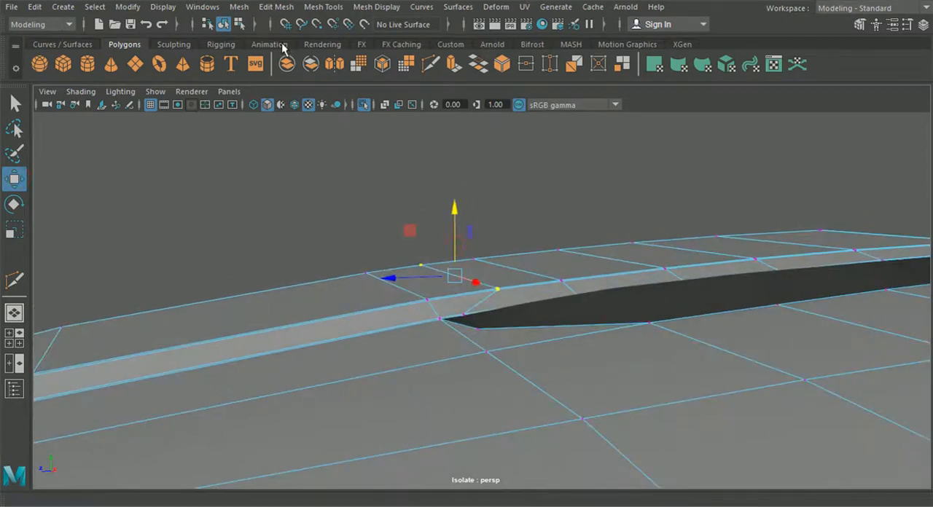
- Return to object selection, select the vent insert, and examine how its tapered end meets the hood opening
{"action": "left_click", "coordinate": [224, 25]}
{"action": "left_click_drag", "start_coordinate": [461, 282], "coordinate": [421, 301], "text": "alt"}
{"action": "left_click", "coordinate": [317, 232]}
{"action": "left_click_drag", "start_coordinate": [461, 341], "coordinate": [388, 323], "text": "alt"}
{"action": "left_click_drag", "start_coordinate": [463, 279], "coordinate": [549, 353], "text": "alt"}
{"action": "left_click", "coordinate": [546, 341]}
{"action": "scroll", "coordinate": [548, 343], "scroll_direction": "up", "scroll_amount": 1}
{"action": "scroll", "coordinate": [548, 343], "scroll_direction": "up", "scroll_amount": 1}
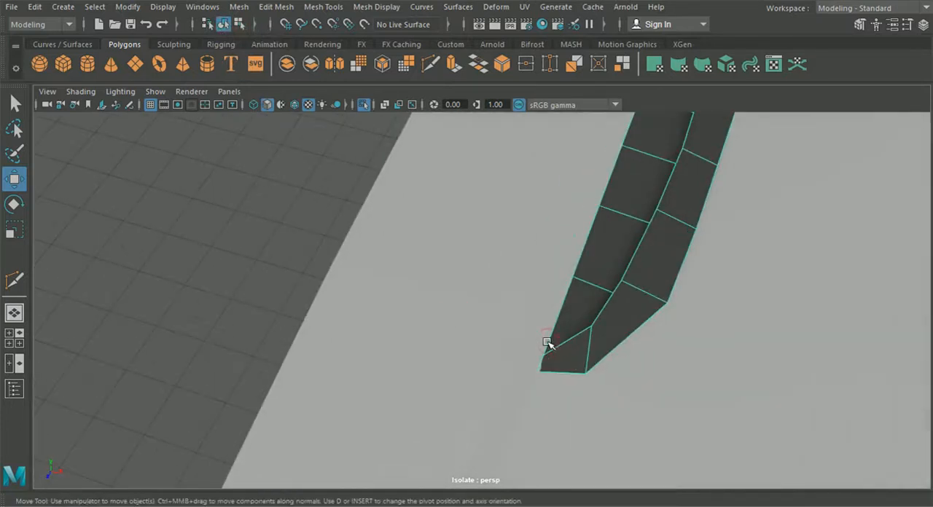
- Preview the vent insert and hood smoothed to check the fit, and restore the unsmoothed display
{"action": "key", "text": "3"}
{"action": "left_click", "coordinate": [259, 251]}
{"action": "left_click_drag", "start_coordinate": [477, 353], "coordinate": [425, 325], "text": "alt"}
{"action": "left_click", "coordinate": [535, 321]}
{"action": "key", "text": "1"}
{"action": "left_click_drag", "start_coordinate": [560, 340], "coordinate": [466, 313], "text": "alt"}
- Insert an edge across the middle of the vent insert's wide end wall with the Insert Edge Loop tool
{"action": "left_click", "coordinate": [358, 177]}
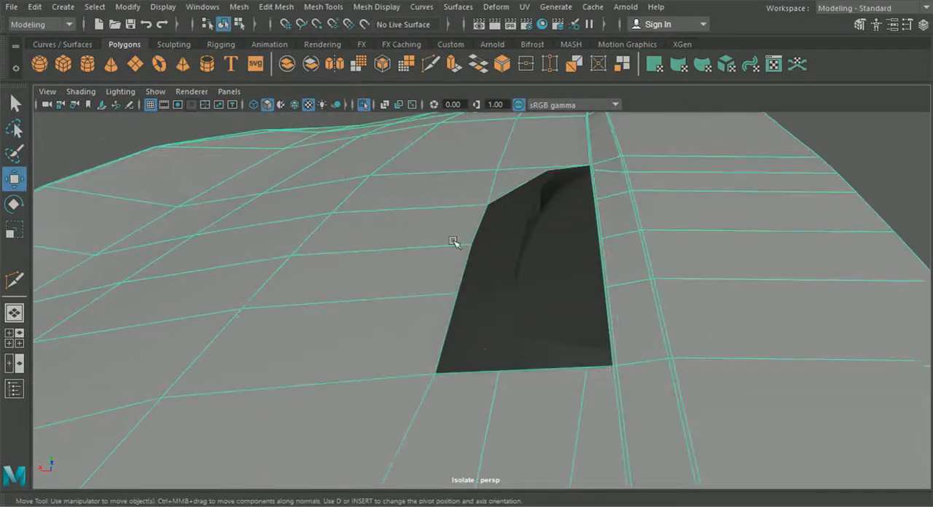
{"action": "left_click", "coordinate": [323, 7]}
{"action": "left_click", "coordinate": [351, 113]}
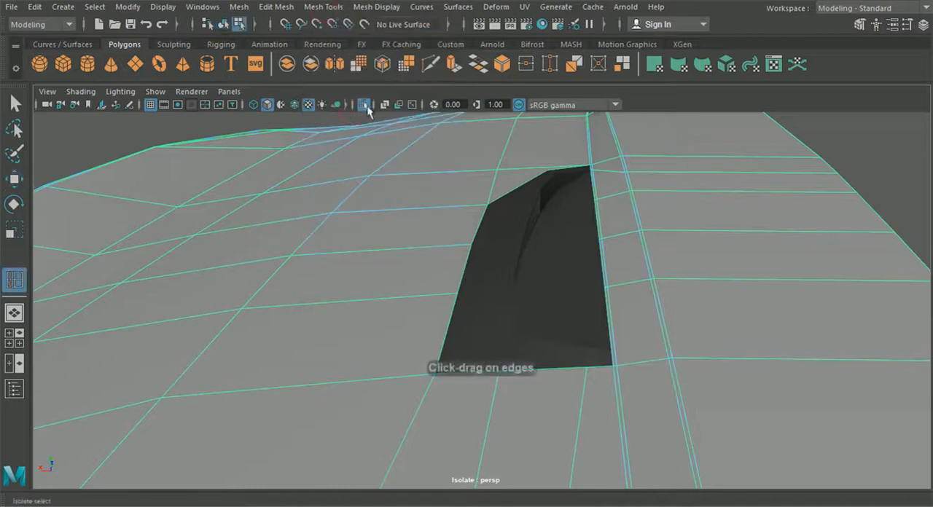
{"action": "left_click", "coordinate": [528, 352]}
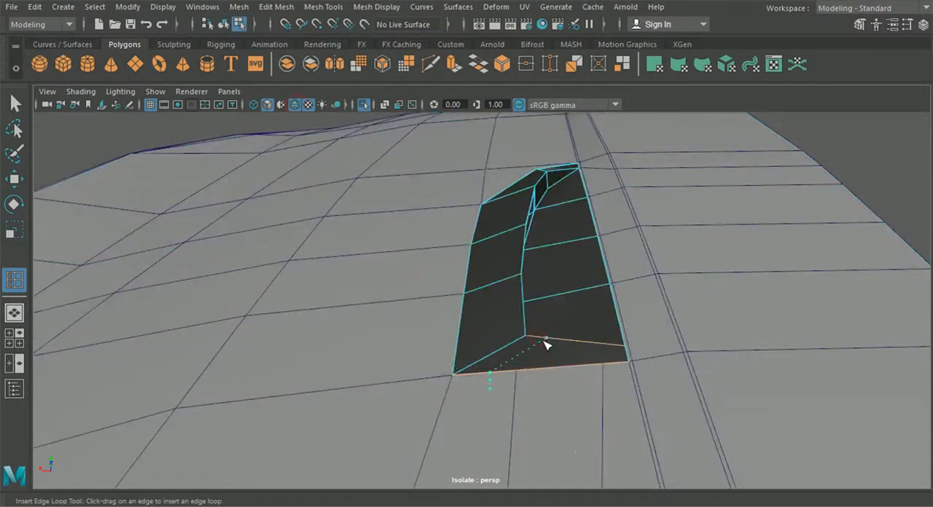
{"action": "left_click_drag", "start_coordinate": [564, 344], "coordinate": [473, 328], "text": "alt"}
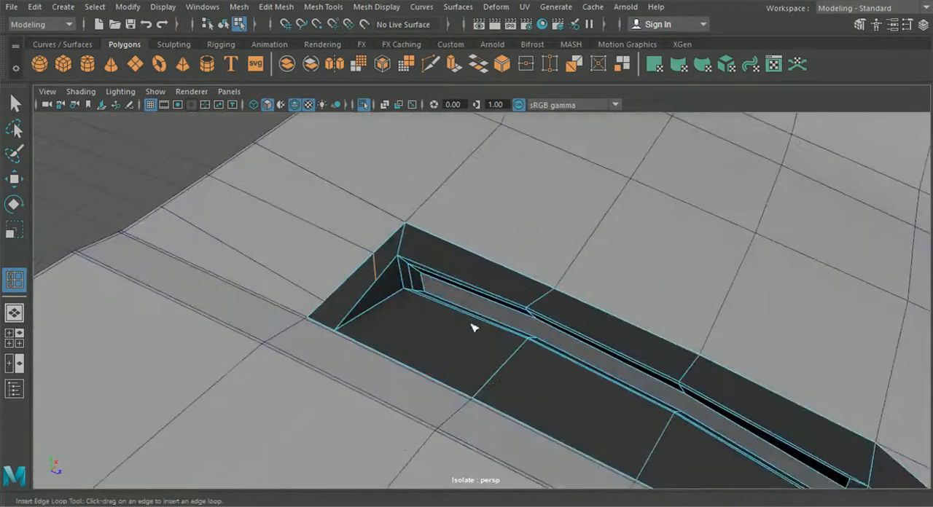
- Continue the end wall's new edge with Multi-Cut along the floor beside the slot to the insert's tapered-end corner
{"action": "left_click", "coordinate": [430, 64]}
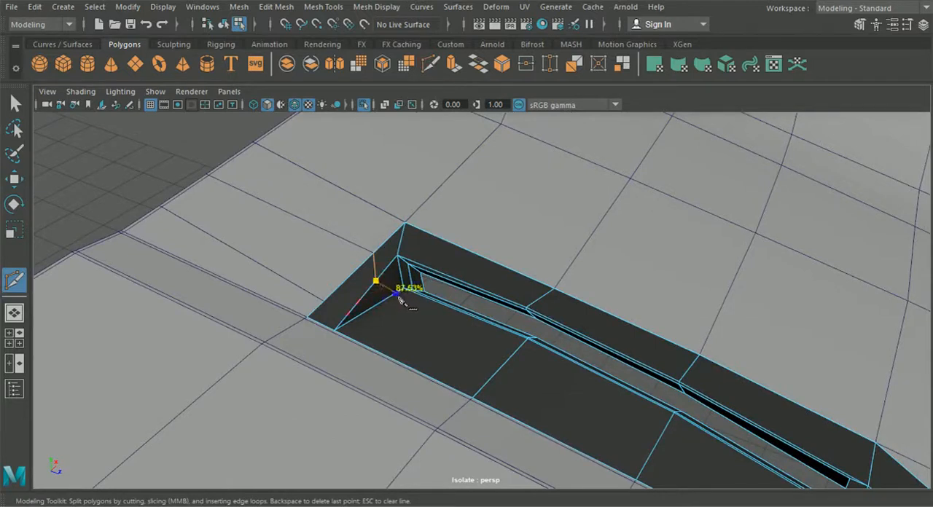
{"action": "left_click_drag", "start_coordinate": [410, 303], "coordinate": [484, 347], "text": "alt"}
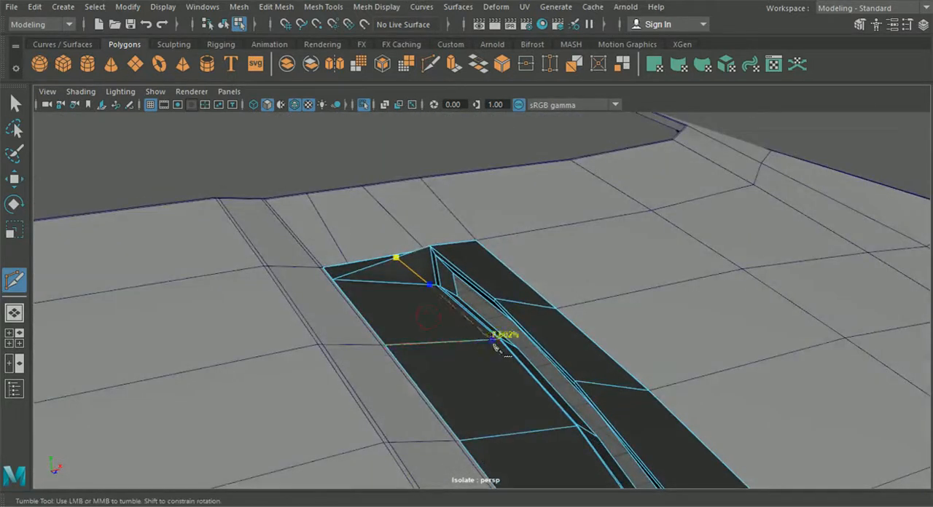
{"action": "left_click", "coordinate": [493, 340]}
{"action": "left_click_drag", "start_coordinate": [574, 433], "coordinate": [607, 403], "text": "alt"}
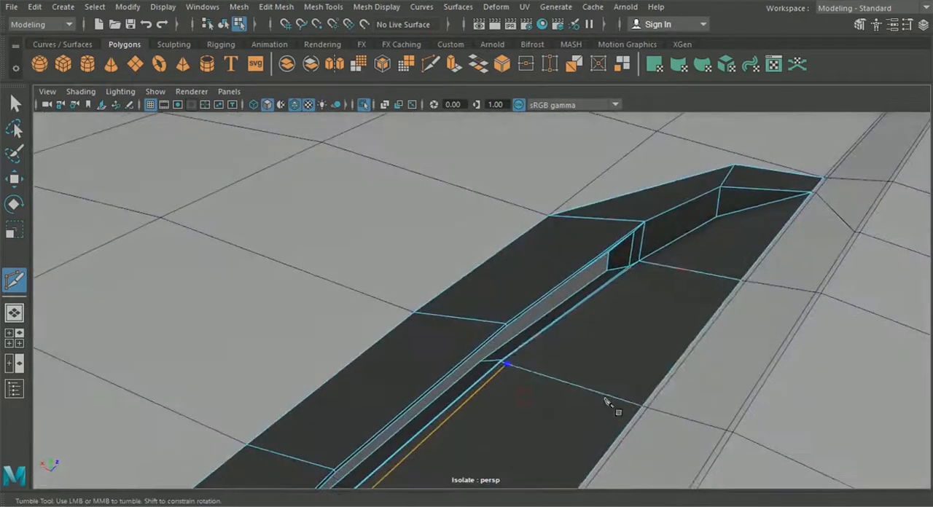
{"action": "left_click", "coordinate": [643, 262]}
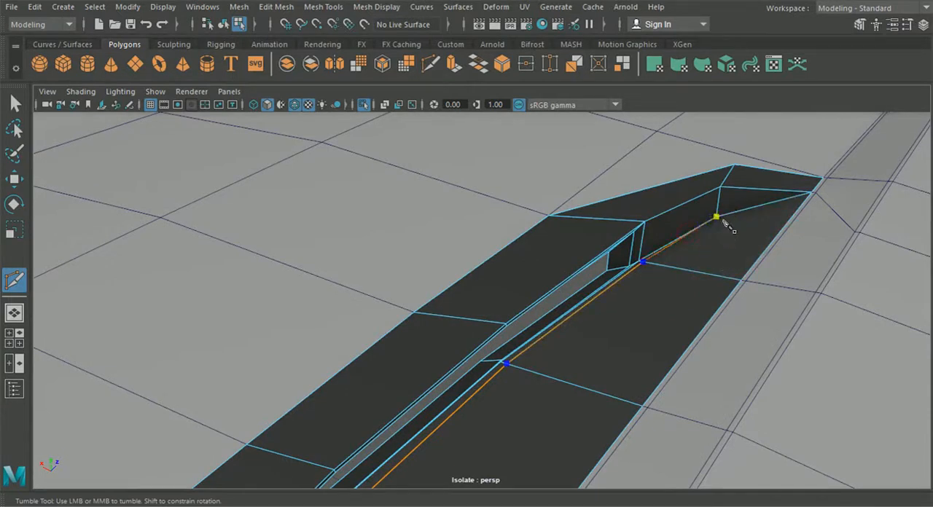
{"action": "right_click_drag", "start_coordinate": [709, 259], "coordinate": [629, 355], "text": "alt"}
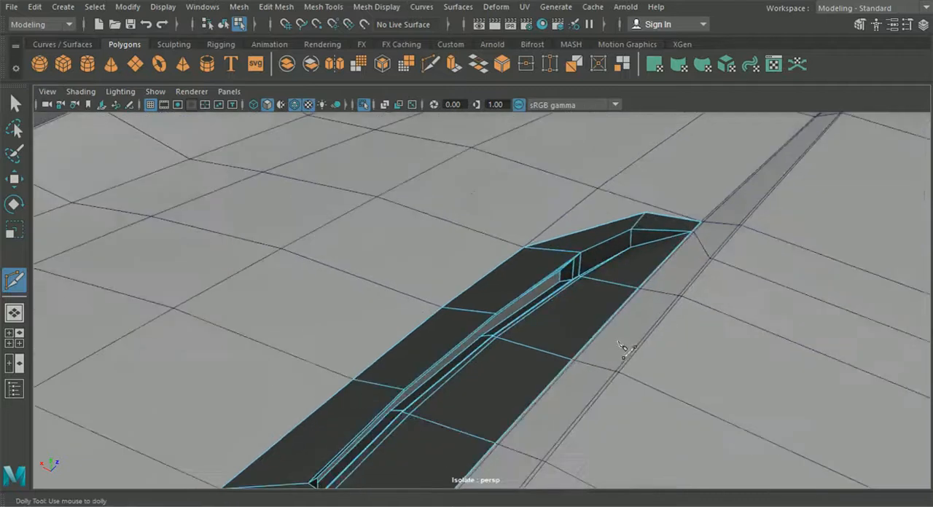
{"action": "middle_click_drag", "start_coordinate": [629, 355], "coordinate": [691, 302], "text": "alt"}
{"action": "left_click_drag", "start_coordinate": [646, 338], "coordinate": [684, 347], "text": "alt"}
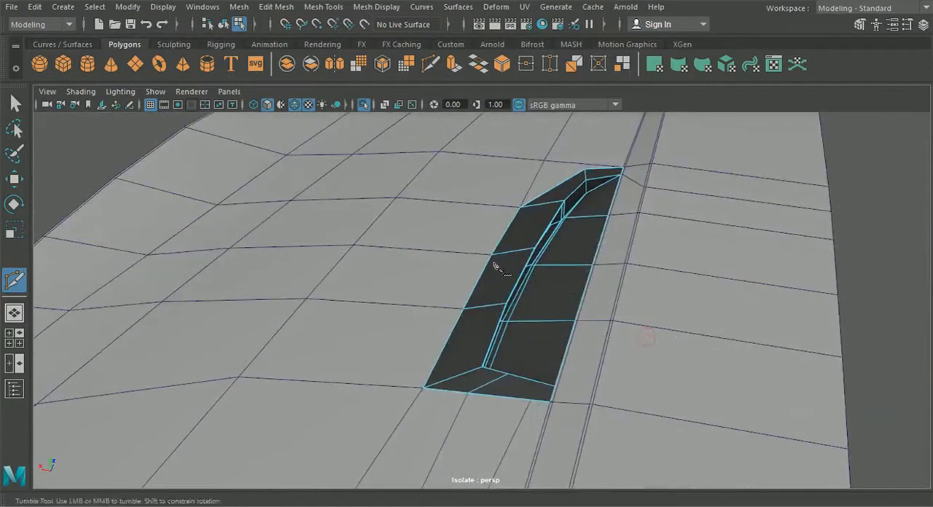
- Insert a second edge across the insert's wide end wall, close to the corner beside the hood's narrow strip
{"action": "left_click", "coordinate": [328, 7]}
{"action": "left_click", "coordinate": [357, 108]}
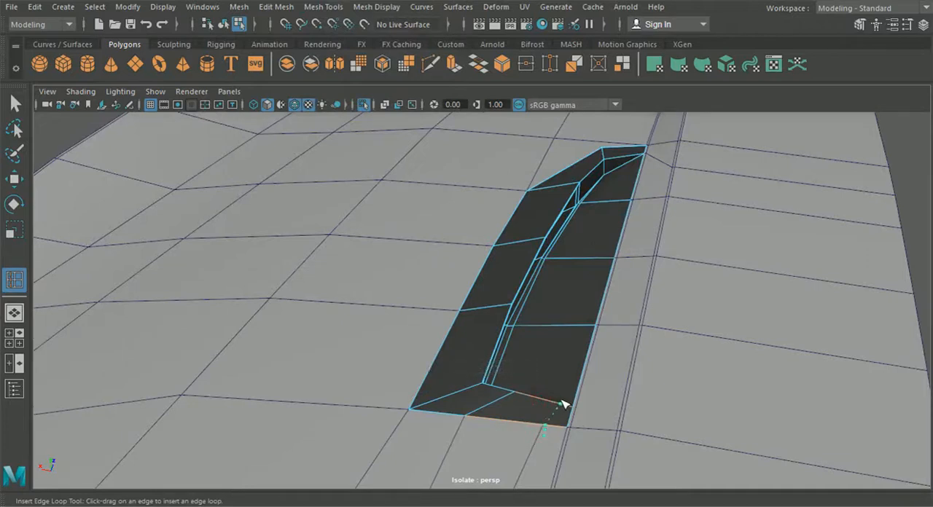
{"action": "right_click_drag", "start_coordinate": [548, 433], "coordinate": [537, 396], "text": "alt"}
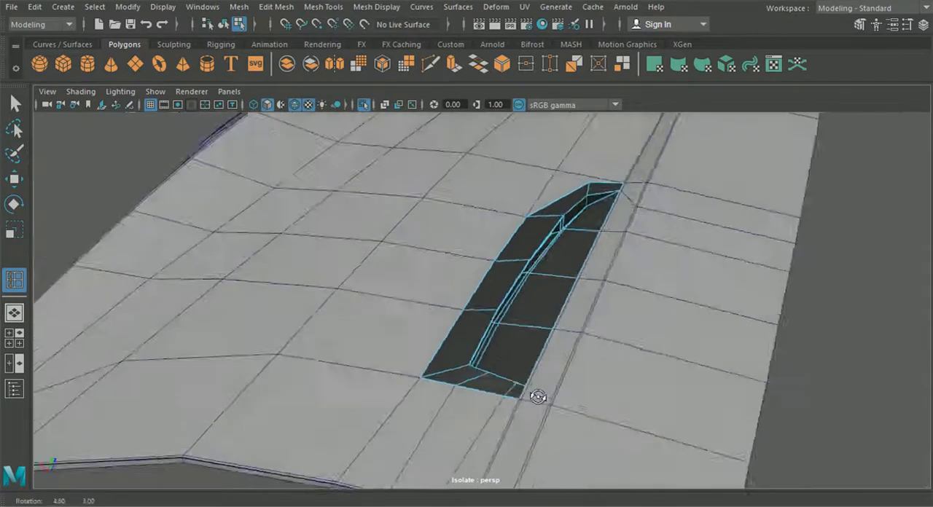
{"action": "left_click_drag", "start_coordinate": [537, 396], "coordinate": [355, 326], "text": "alt"}
- Turn on smooth preview for the vent insert and hood and examine the insert's corners and slot
{"action": "left_click", "coordinate": [22, 111]}
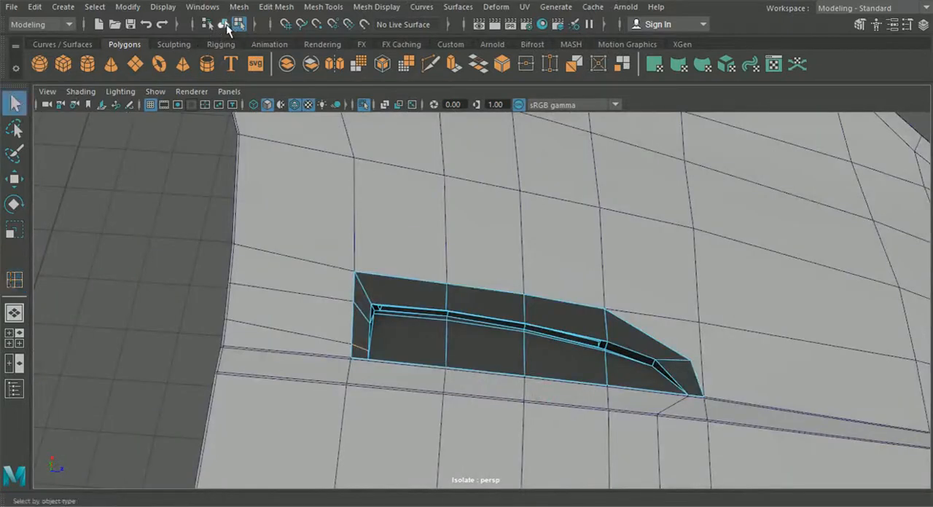
{"action": "key", "text": "3"}
{"action": "left_click", "coordinate": [289, 291]}
{"action": "key", "text": "3"}
{"action": "left_click", "coordinate": [178, 271]}
{"action": "left_click_drag", "start_coordinate": [178, 271], "coordinate": [505, 350], "text": "alt"}
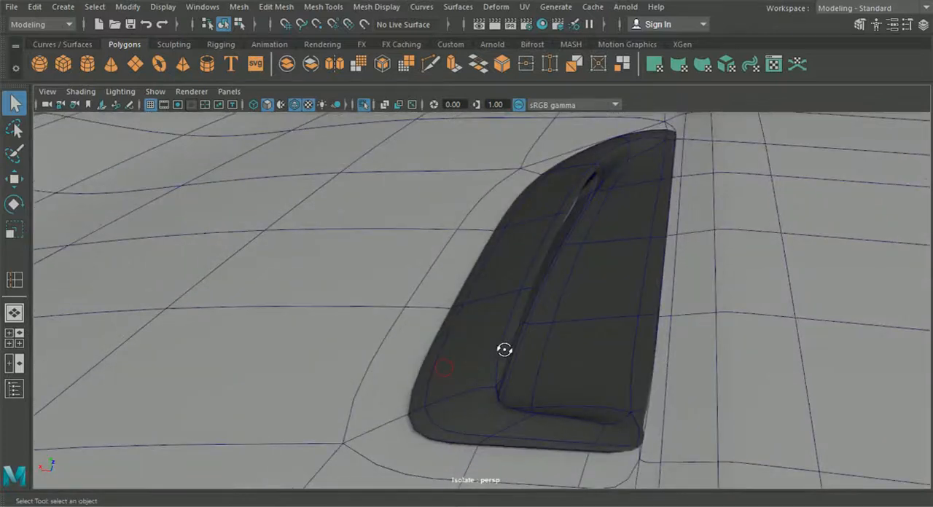
{"action": "left_click_drag", "start_coordinate": [464, 437], "coordinate": [465, 344], "text": "alt"}
- Show the vent insert unsmoothed and insert a support edge loop around the slot's rim
{"action": "left_click", "coordinate": [410, 327]}
{"action": "key", "text": "1"}
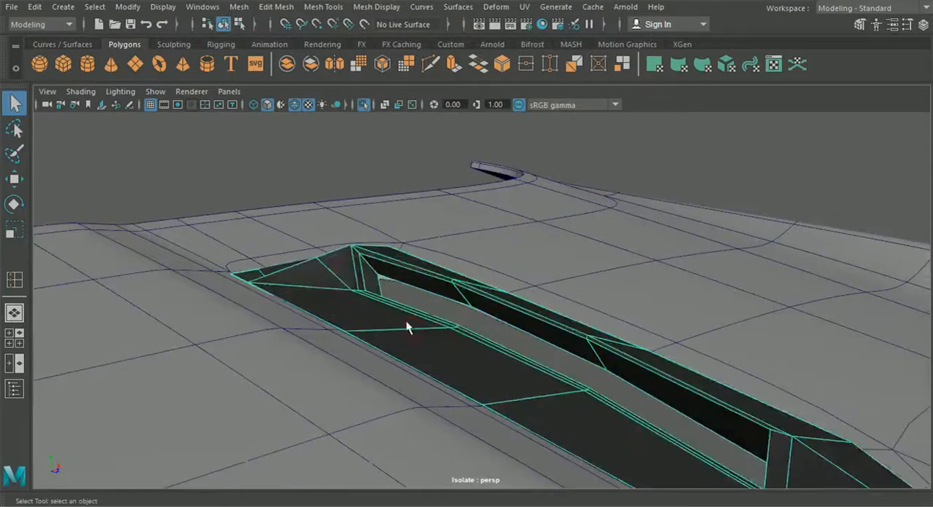
{"action": "left_click", "coordinate": [268, 10]}
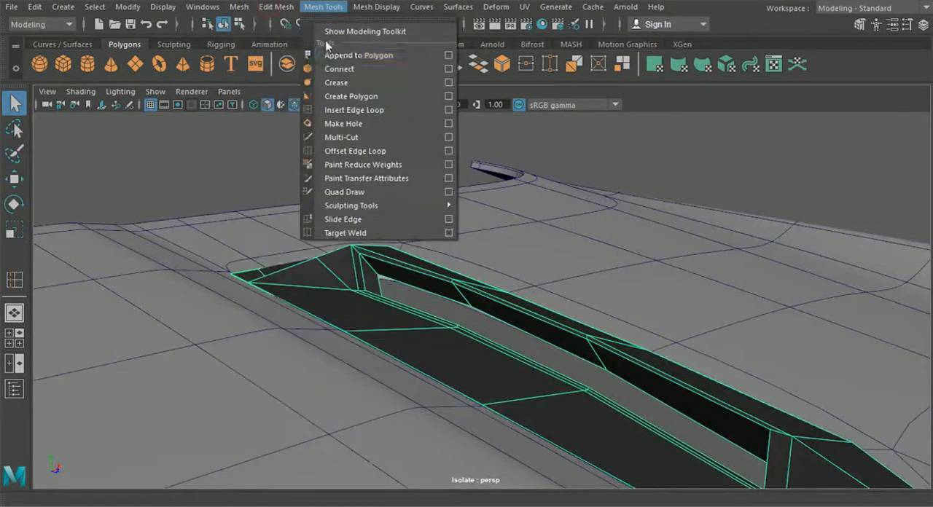
{"action": "left_click", "coordinate": [342, 110]}
{"action": "left_click_drag", "start_coordinate": [335, 246], "coordinate": [294, 235], "text": "alt"}
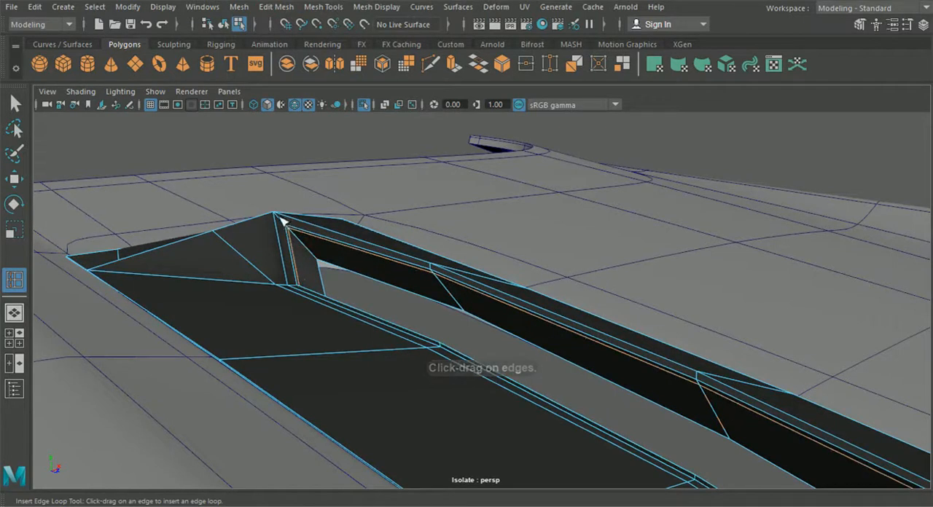
{"action": "scroll", "coordinate": [313, 266], "scroll_direction": "down", "scroll_amount": 5}
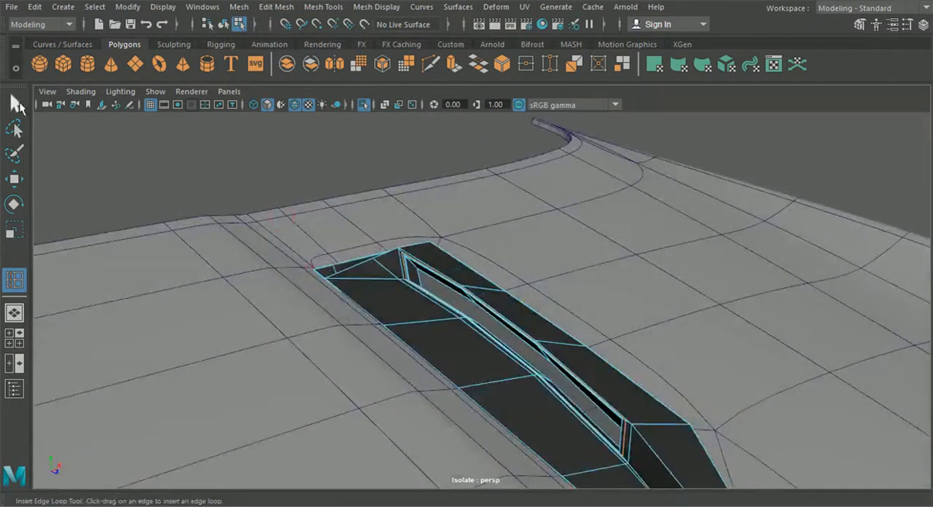
- Preview the insert smoothed, hide the wireframe on shaded surfaces, and frame the unsmoothed insert for closer inspection
{"action": "left_click", "coordinate": [17, 104]}
{"action": "key", "text": "3"}
{"action": "left_click", "coordinate": [254, 148]}
{"action": "left_click", "coordinate": [356, 222]}
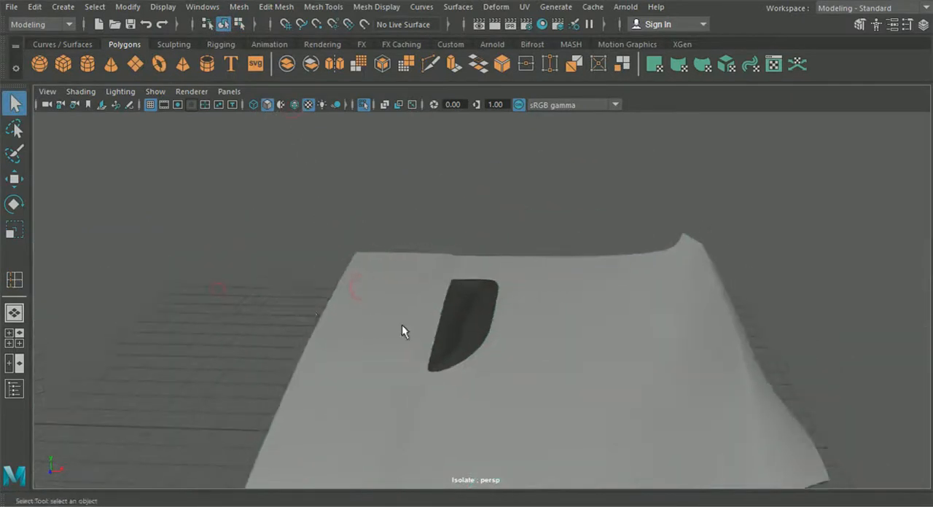
{"action": "left_click_drag", "start_coordinate": [401, 328], "coordinate": [433, 297], "text": "alt"}
{"action": "left_click", "coordinate": [433, 296]}
{"action": "key", "text": "1"}
{"action": "key", "text": "f"}
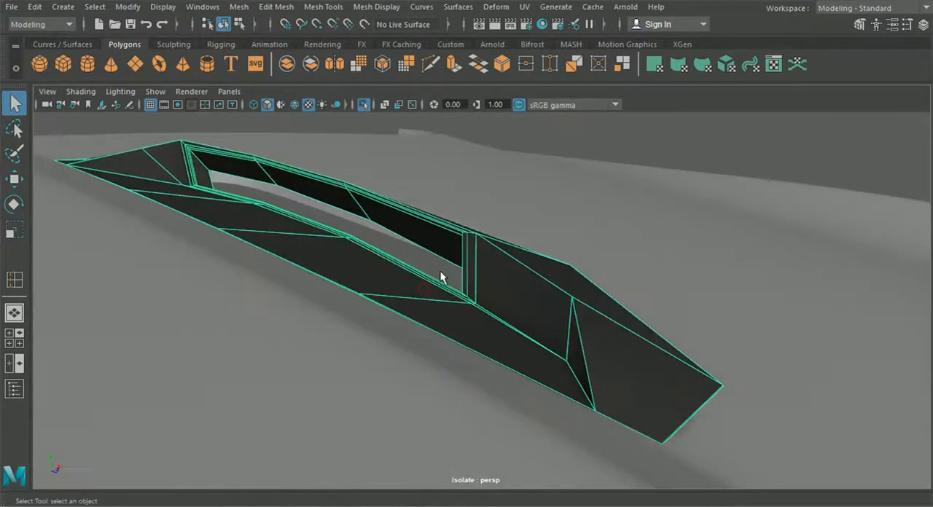
- Switch the vent insert to edge selection and try to pick the support edges around the slot
{"action": "right_click_drag", "start_coordinate": [502, 255], "coordinate": [501, 75]}
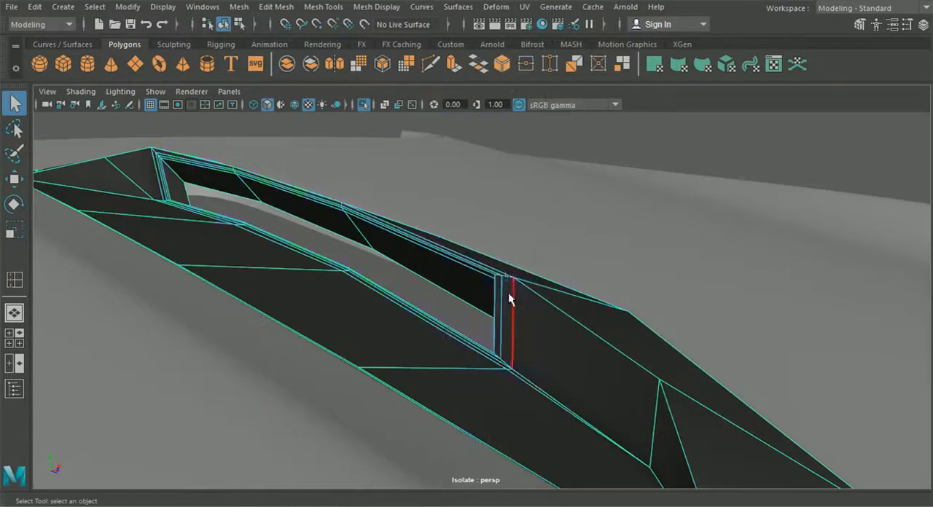
{"action": "middle_click_drag", "start_coordinate": [119, 214], "coordinate": [414, 292], "text": "alt"}
{"action": "scroll", "coordinate": [410, 253], "scroll_direction": "up", "scroll_amount": 6}
{"action": "middle_click_drag", "start_coordinate": [410, 254], "coordinate": [404, 293], "text": "alt"}
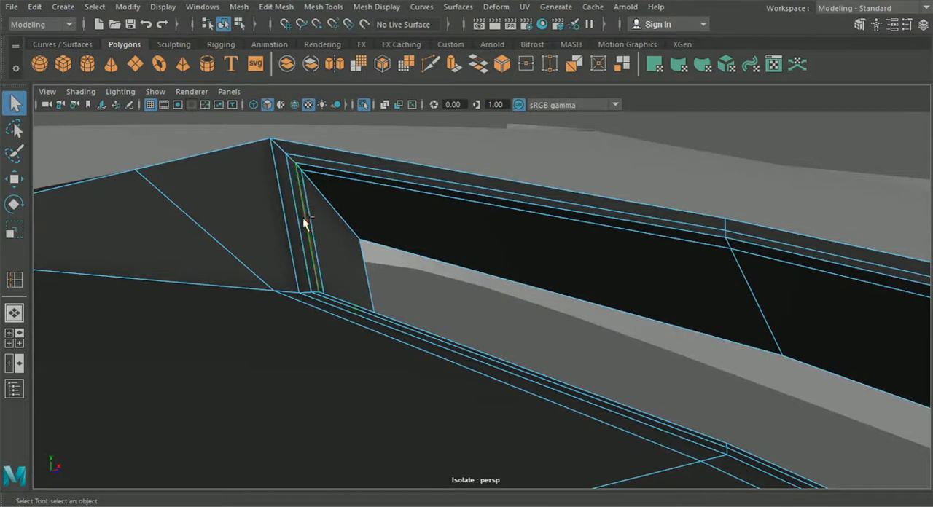
- Undo the recent edge selections and smooth preview changes on the vent insert and hood
{"action": "key", "text": "ctrl+z"}
{"action": "key", "text": "ctrl+z"}
{"action": "key", "text": "ctrl+z"}
{"action": "key", "text": "ctrl+z"}
{"action": "key", "text": "ctrl+z"}
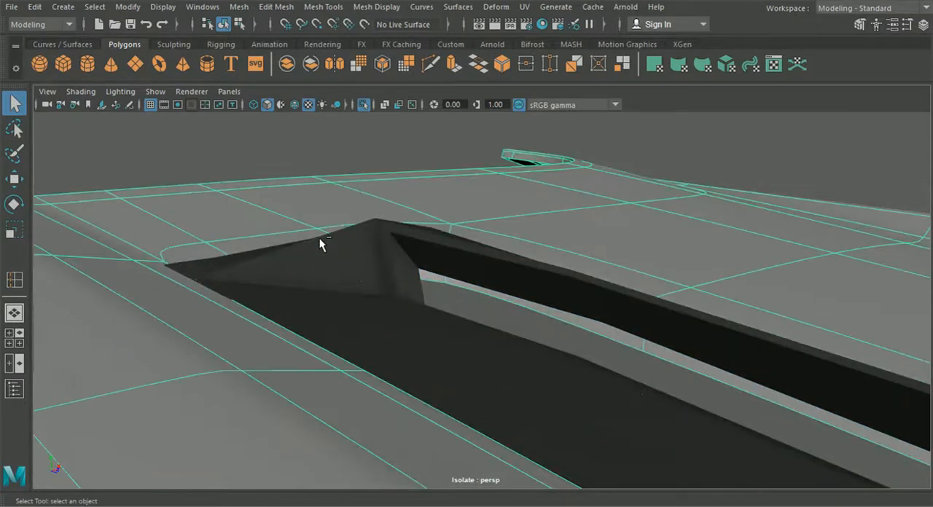
{"action": "key", "text": "ctrl+z"}
{"action": "key", "text": "ctrl+z"}
{"action": "key", "text": "ctrl+z"}
{"action": "key", "text": "ctrl+z"}
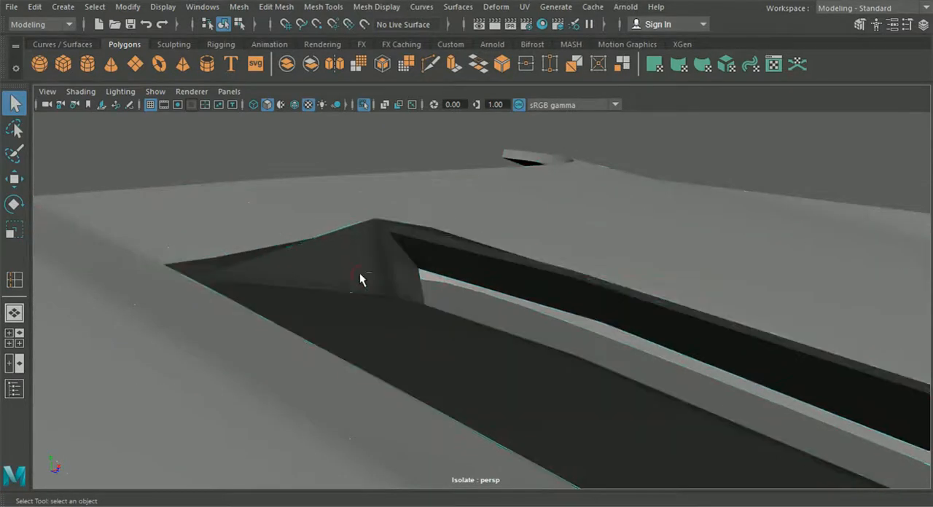
- Undo the last change on the vent insert and return to object selection
{"action": "key", "text": "ctrl+z"}
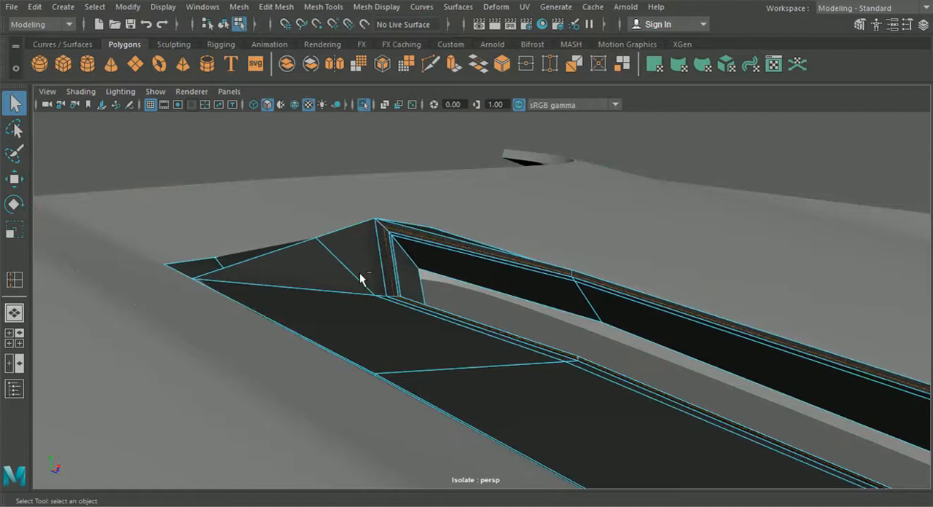
{"action": "scroll", "coordinate": [364, 285], "scroll_direction": "down", "scroll_amount": 3}
{"action": "left_click_drag", "start_coordinate": [366, 285], "coordinate": [406, 304], "text": "alt"}
{"action": "middle_click_drag", "start_coordinate": [406, 304], "coordinate": [402, 297], "text": "alt"}
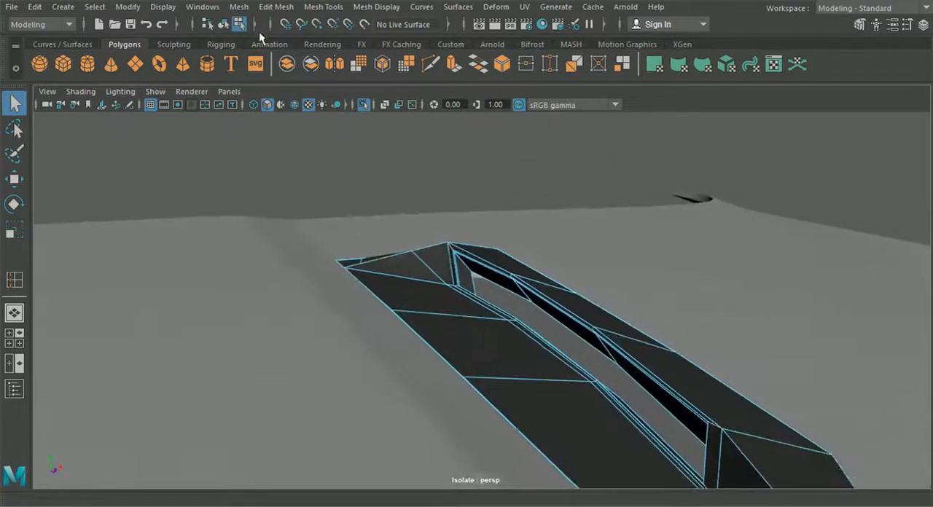
{"action": "left_click", "coordinate": [224, 24]}
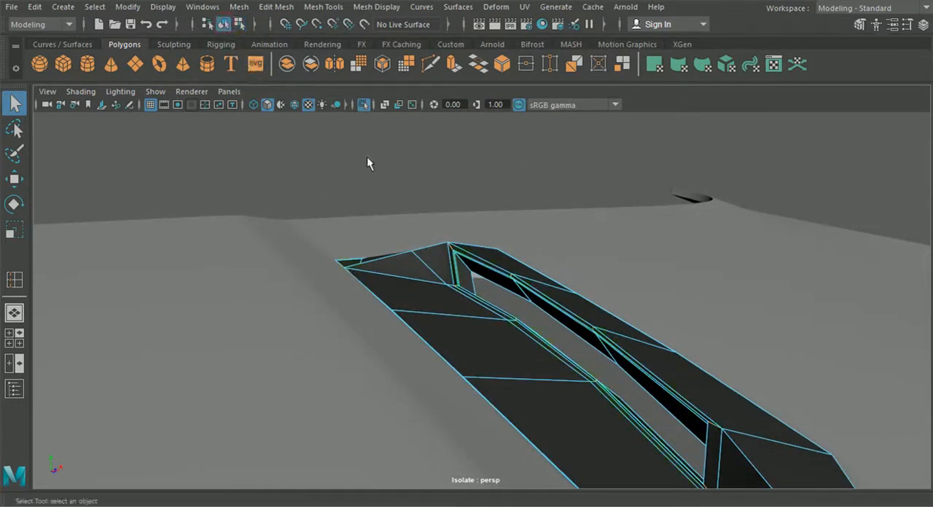
- Preview the vent insert smoothed and examine how the slot and its ends sit in the hood
{"action": "left_click", "coordinate": [515, 246]}
{"action": "left_click", "coordinate": [471, 306]}
{"action": "key", "text": "3"}
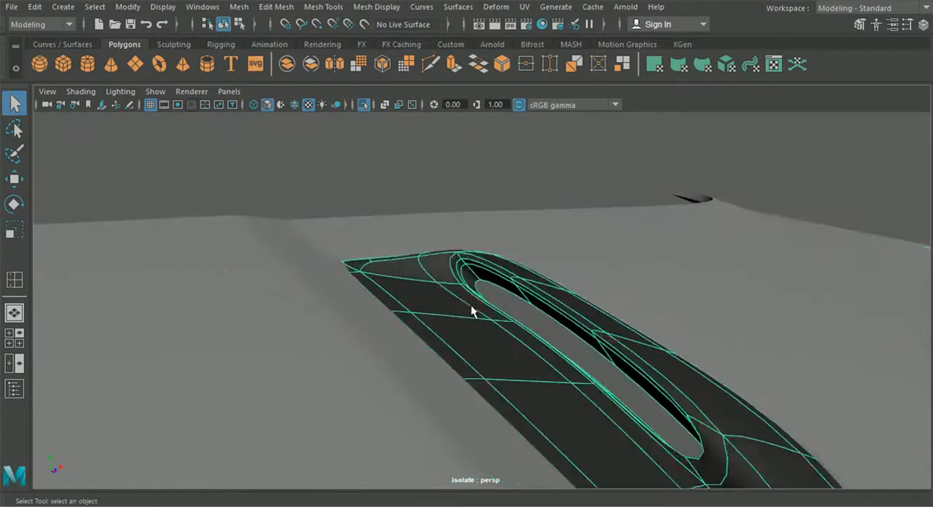
{"action": "scroll", "coordinate": [471, 309], "scroll_direction": "down", "scroll_amount": 3}
{"action": "left_click", "coordinate": [370, 189]}
{"action": "left_click_drag", "start_coordinate": [543, 314], "coordinate": [581, 304], "text": "alt"}
{"action": "left_click_drag", "start_coordinate": [655, 353], "coordinate": [618, 364], "text": "alt"}
{"action": "left_click", "coordinate": [617, 375]}
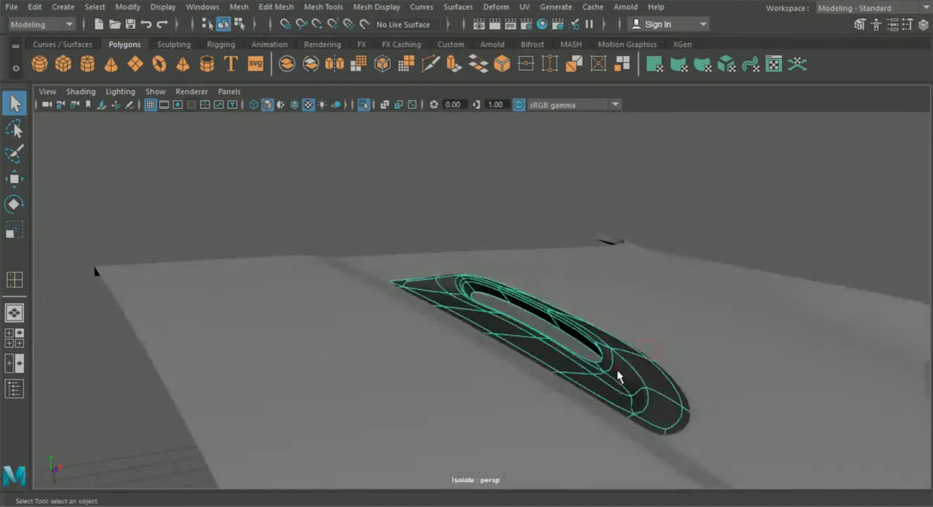
- Show the vent insert unsmoothed and start the Insert Edge Loop tool at the slot's tapered end
{"action": "key", "text": "1"}
{"action": "scroll", "coordinate": [615, 386], "scroll_direction": "up", "scroll_amount": 3}
{"action": "left_click_drag", "start_coordinate": [615, 389], "coordinate": [489, 306], "text": "alt"}
{"action": "left_click", "coordinate": [376, 7]}
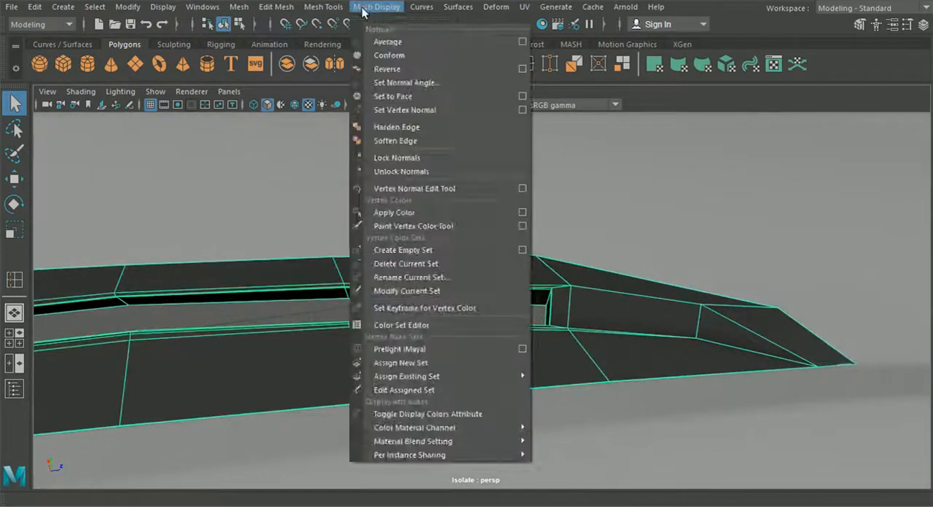
{"action": "mouse_move", "coordinate": [322, 6]}
{"action": "left_click", "coordinate": [358, 83]}
{"action": "left_click_drag", "start_coordinate": [510, 277], "coordinate": [503, 207], "text": "alt"}
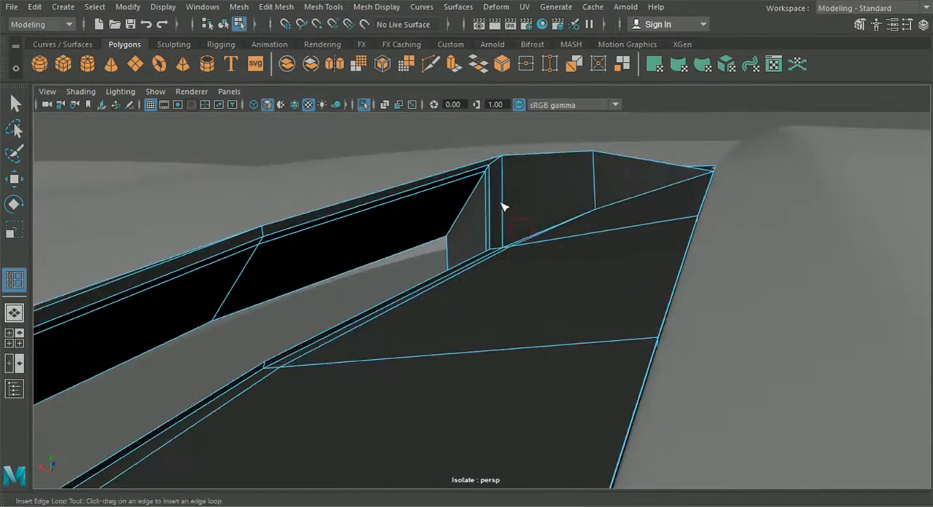
{"action": "left_click_drag", "start_coordinate": [515, 162], "coordinate": [515, 160]}
- Try to cut a support edge with Multi-Cut along the upper edge of the insert's end wall to the tip corner
{"action": "left_click", "coordinate": [430, 65]}
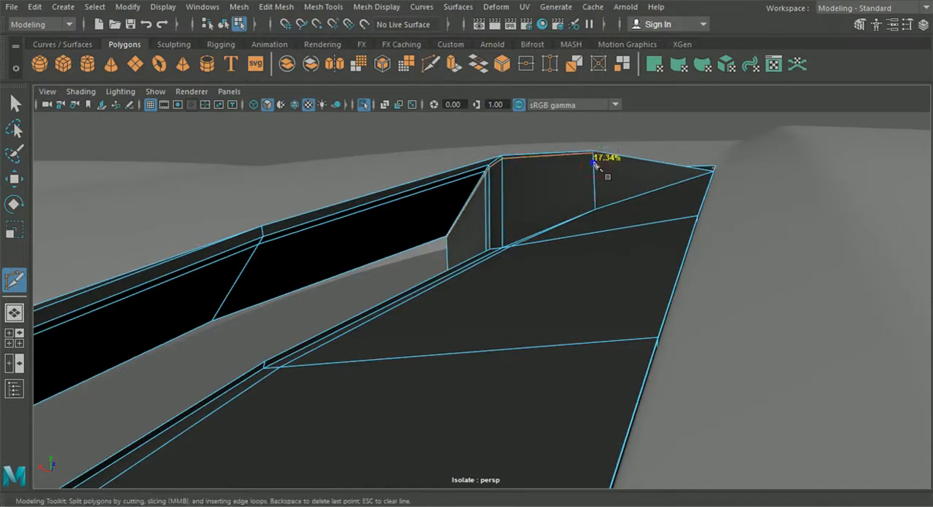
{"action": "right_click_drag", "start_coordinate": [594, 157], "coordinate": [515, 244], "text": "alt"}
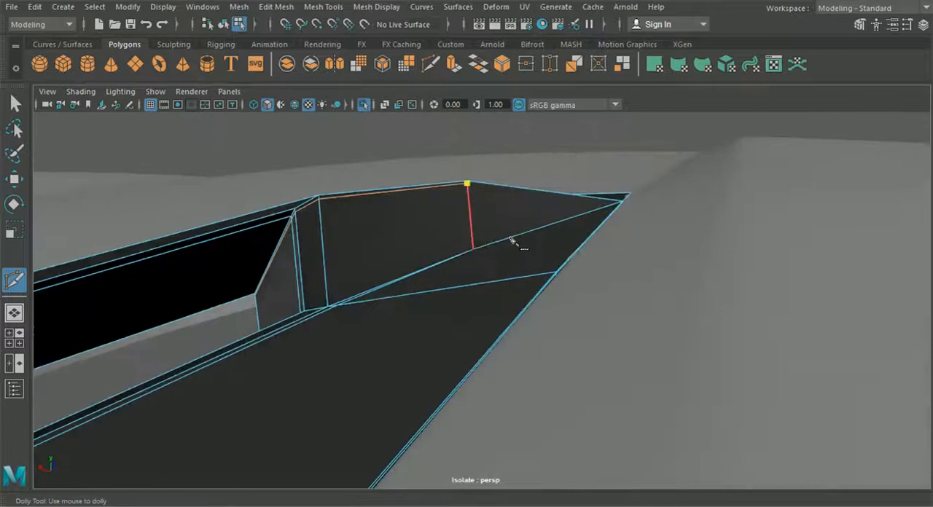
{"action": "left_click", "coordinate": [624, 202]}
{"action": "right_click_drag", "start_coordinate": [572, 224], "coordinate": [542, 250], "text": "alt"}
{"action": "left_click_drag", "start_coordinate": [474, 272], "coordinate": [431, 306], "text": "alt"}
- Insert a support edge loop close beneath the upper edge of the insert's end wall, running into the slot corner
{"action": "left_click", "coordinate": [223, 28]}
{"action": "right_click_drag", "start_coordinate": [358, 208], "coordinate": [298, 237], "text": "alt"}
{"action": "left_click_drag", "start_coordinate": [298, 237], "coordinate": [360, 218], "text": "alt"}
{"action": "right_click_drag", "start_coordinate": [360, 219], "coordinate": [412, 214], "text": "alt"}
{"action": "left_click_drag", "start_coordinate": [244, 234], "coordinate": [370, 269], "text": "alt"}
{"action": "right_click_drag", "start_coordinate": [369, 270], "coordinate": [389, 278], "text": "alt"}
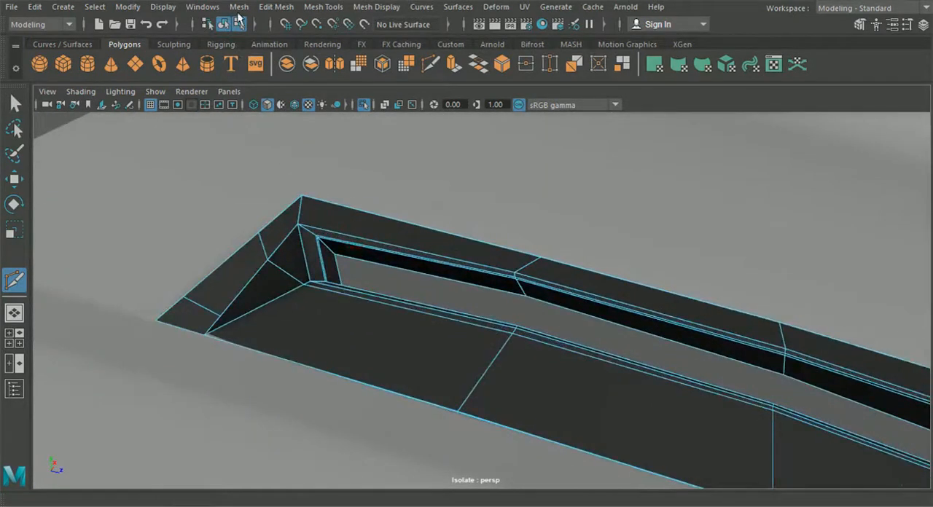
{"action": "left_click", "coordinate": [268, 9]}
{"action": "mouse_move", "coordinate": [323, 6]}
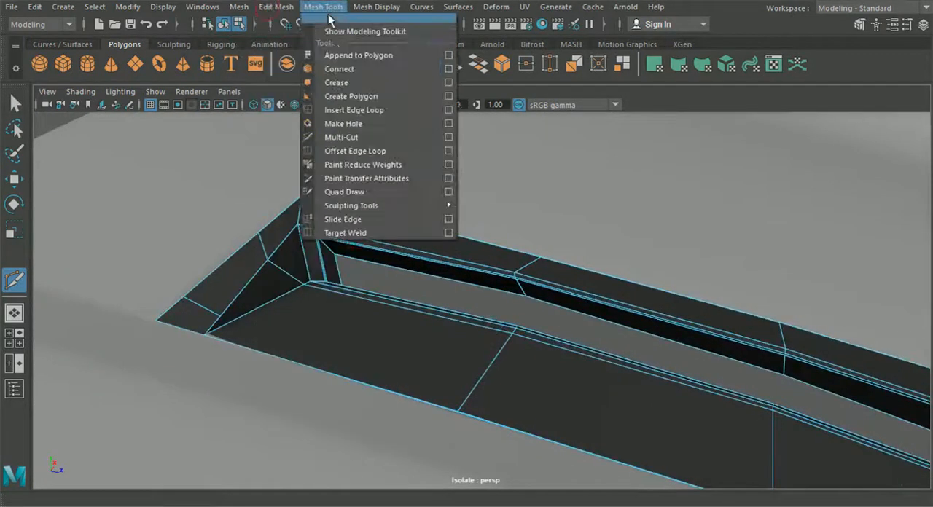
{"action": "left_click", "coordinate": [350, 110]}
{"action": "right_click_drag", "start_coordinate": [328, 185], "coordinate": [264, 242], "text": "alt"}
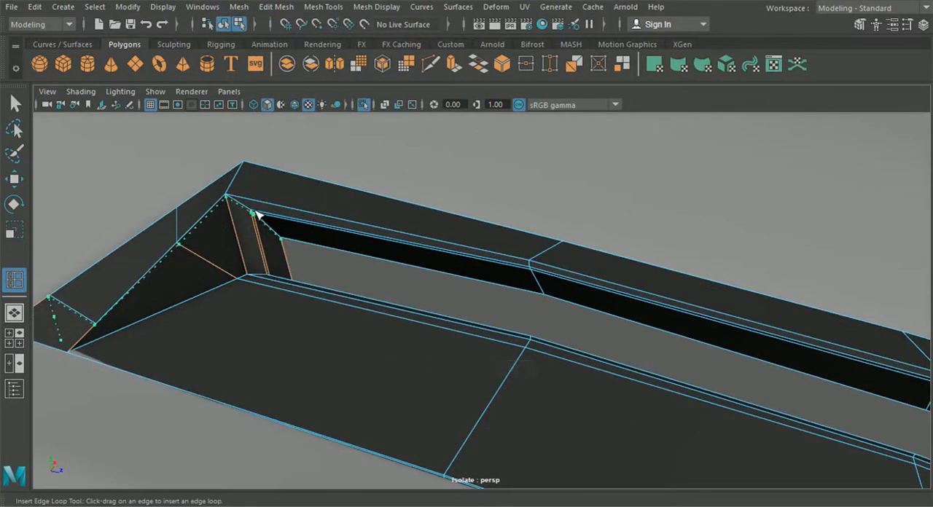
{"action": "left_click", "coordinate": [257, 214]}
- Delete the segment of the support loop between the end wall's middle edge and the tip of the insert
{"action": "left_click", "coordinate": [16, 102]}
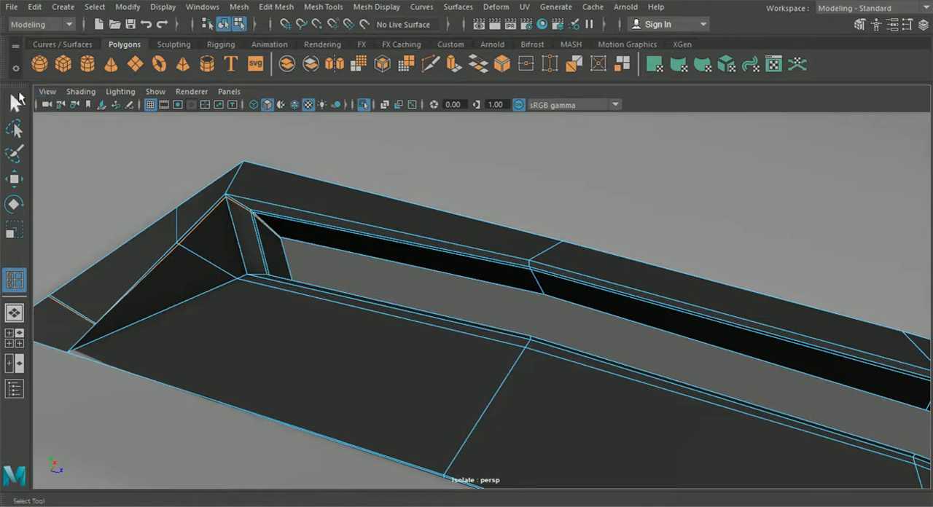
{"action": "left_click", "coordinate": [239, 6]}
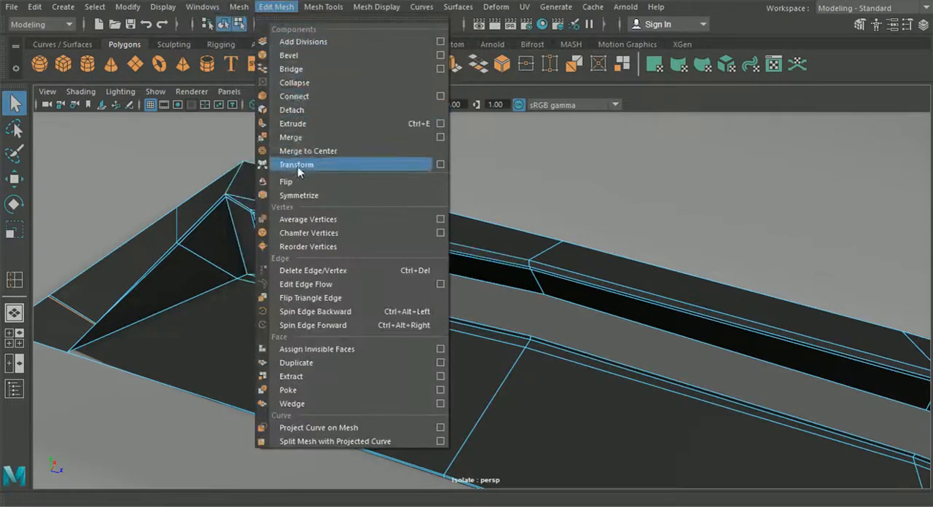
{"action": "left_click", "coordinate": [317, 274]}
{"action": "left_click_drag", "start_coordinate": [318, 276], "coordinate": [244, 234], "text": "alt"}
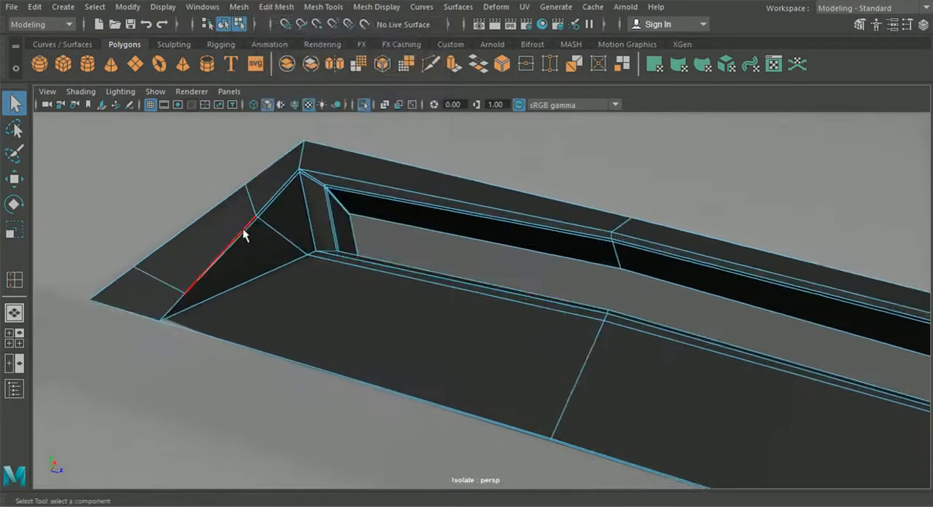
{"action": "key", "text": "Delete"}
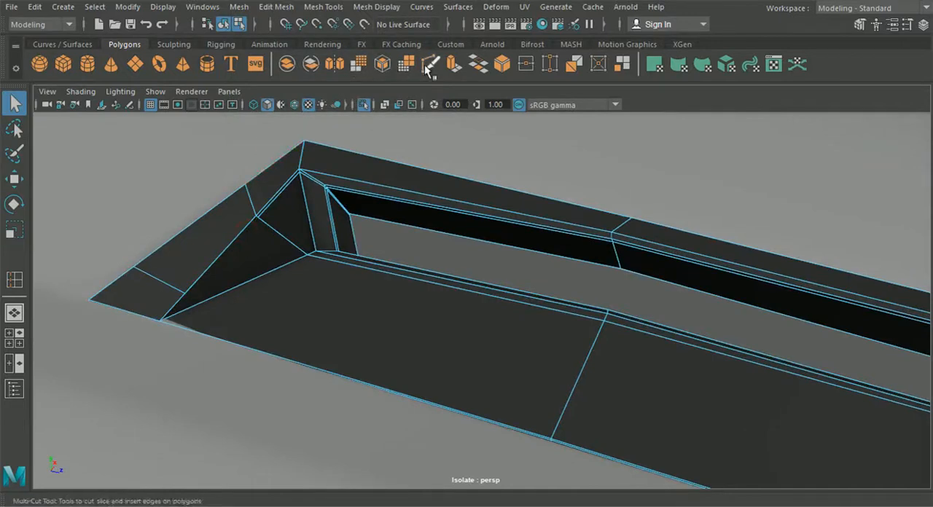
- Cut a replacement edge with Multi-Cut from the end wall's middle vertex to the insert's tip corner
{"action": "left_click", "coordinate": [414, 73]}
{"action": "left_click", "coordinate": [258, 217]}
{"action": "left_click", "coordinate": [160, 320]}
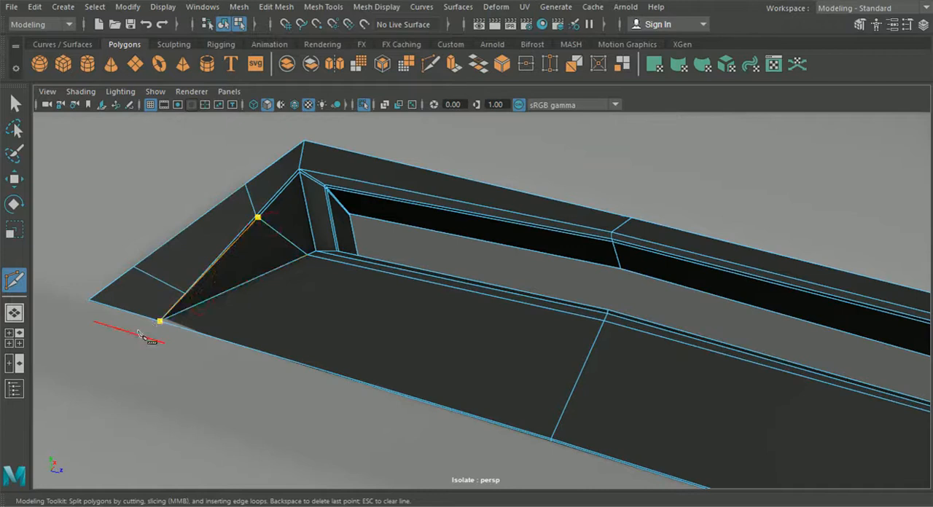
{"action": "key", "text": "Return"}
{"action": "scroll", "coordinate": [261, 270], "scroll_direction": "down", "scroll_amount": 6}
{"action": "left_click", "coordinate": [14, 103]}
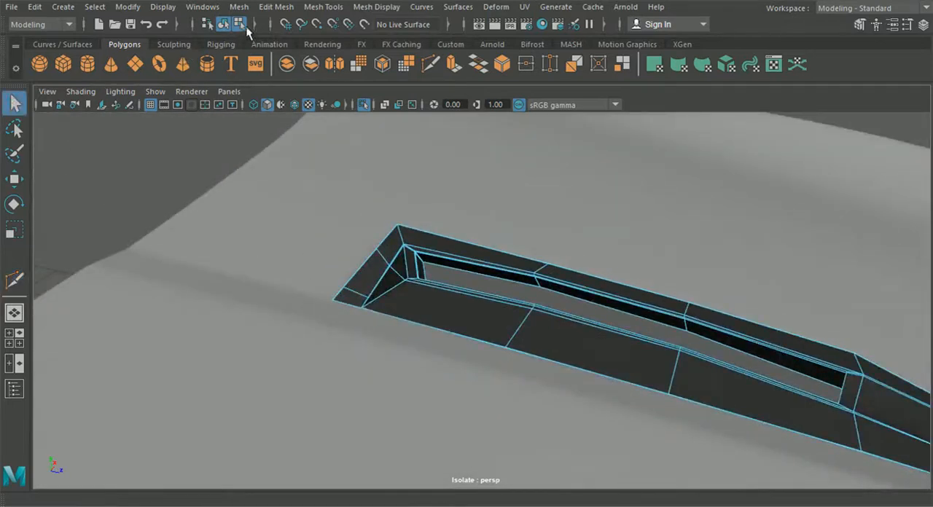
- Preview the vent insert smoothed and examine the shape of its end wall and slot corner
{"action": "left_click", "coordinate": [224, 25]}
{"action": "left_click", "coordinate": [422, 260]}
{"action": "key", "text": "3"}
{"action": "left_click", "coordinate": [206, 181]}
{"action": "left_click_drag", "start_coordinate": [224, 203], "coordinate": [308, 211], "text": "alt"}
{"action": "middle_click_drag", "start_coordinate": [331, 213], "coordinate": [349, 262], "text": "alt"}
{"action": "scroll", "coordinate": [349, 262], "scroll_direction": "up", "scroll_amount": 6}
{"action": "left_click_drag", "start_coordinate": [374, 260], "coordinate": [318, 269], "text": "alt"}
{"action": "left_click", "coordinate": [318, 269]}
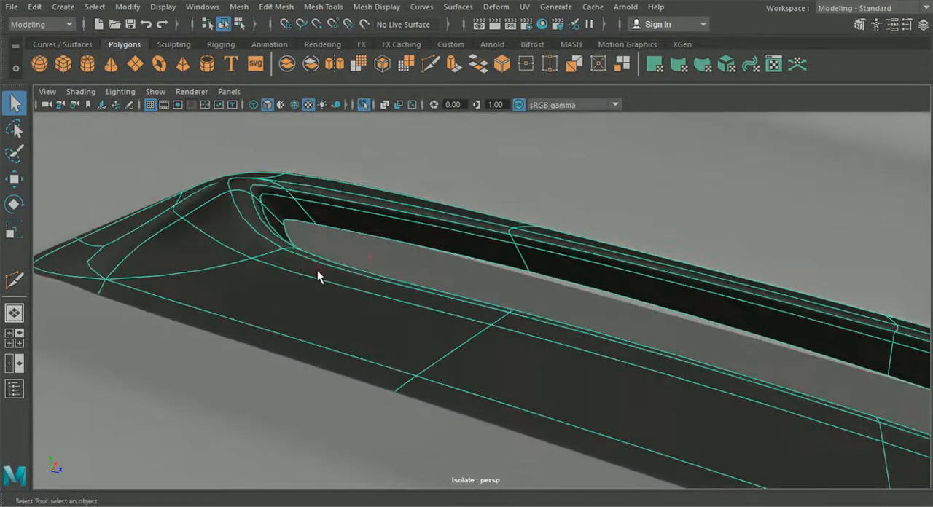
- Show the insert unsmoothed and delete the support edges running along the end wall from the slot corner to the tip
{"action": "key", "text": "1"}
{"action": "right_click_drag", "start_coordinate": [237, 229], "coordinate": [220, 70]}
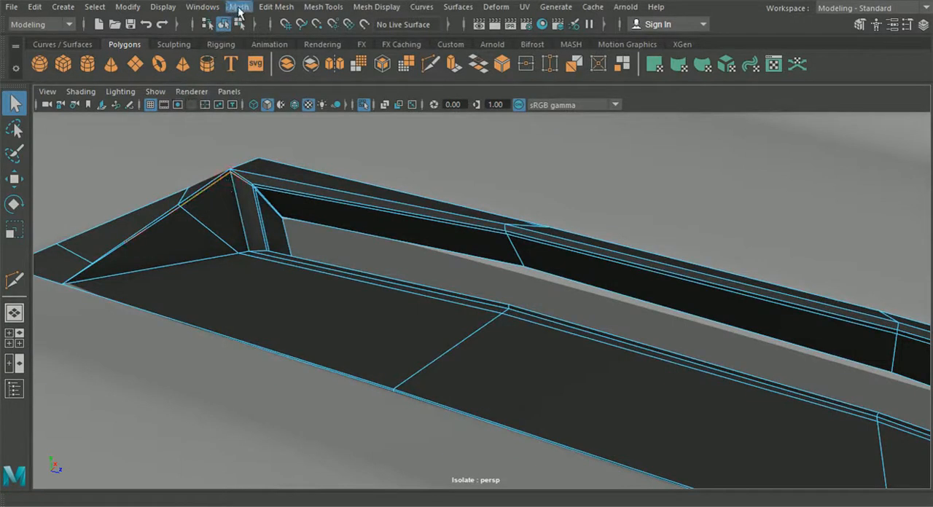
{"action": "left_click", "coordinate": [277, 6]}
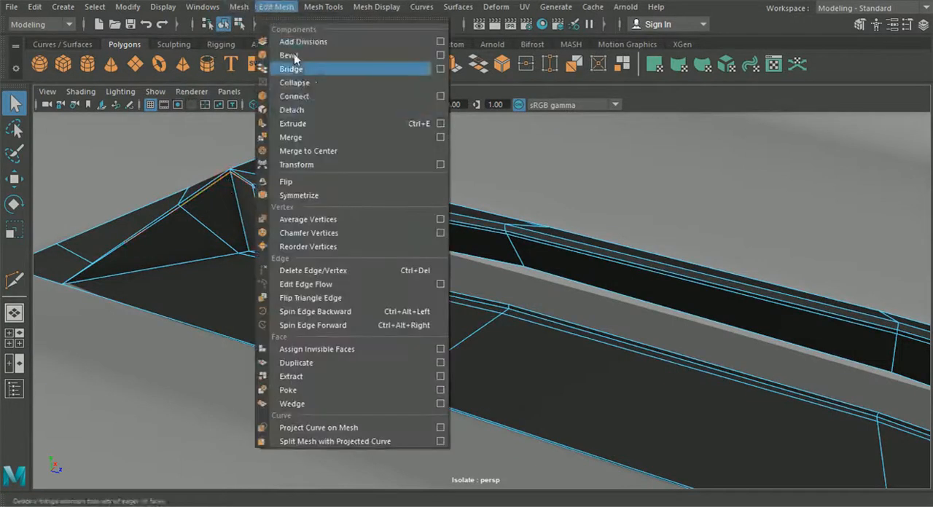
{"action": "left_click", "coordinate": [341, 274]}
{"action": "right_click_drag", "start_coordinate": [340, 274], "coordinate": [259, 147], "text": "alt"}
- Preview the vent insert smoothed and examine its fit with the surrounding hood
{"action": "left_click", "coordinate": [223, 26]}
{"action": "key", "text": "3"}
{"action": "left_click", "coordinate": [230, 199]}
{"action": "left_click_drag", "start_coordinate": [457, 313], "coordinate": [517, 272], "text": "alt"}
{"action": "left_click", "coordinate": [543, 319]}
{"action": "left_click_drag", "start_coordinate": [523, 352], "coordinate": [385, 355], "text": "alt"}
{"action": "right_click_drag", "start_coordinate": [385, 354], "coordinate": [457, 315], "text": "alt"}
- Compare the hood unsmoothed and smoothed, viewing the whole panel around the vent opening
{"action": "key", "text": "1"}
{"action": "middle_click_drag", "start_coordinate": [477, 248], "coordinate": [483, 350], "text": "alt"}
{"action": "key", "text": "3"}
{"action": "left_click_drag", "start_coordinate": [479, 337], "coordinate": [397, 249], "text": "alt"}
{"action": "middle_click_drag", "start_coordinate": [396, 249], "coordinate": [428, 346], "text": "alt"}
{"action": "left_click_drag", "start_coordinate": [429, 351], "coordinate": [485, 336], "text": "alt"}
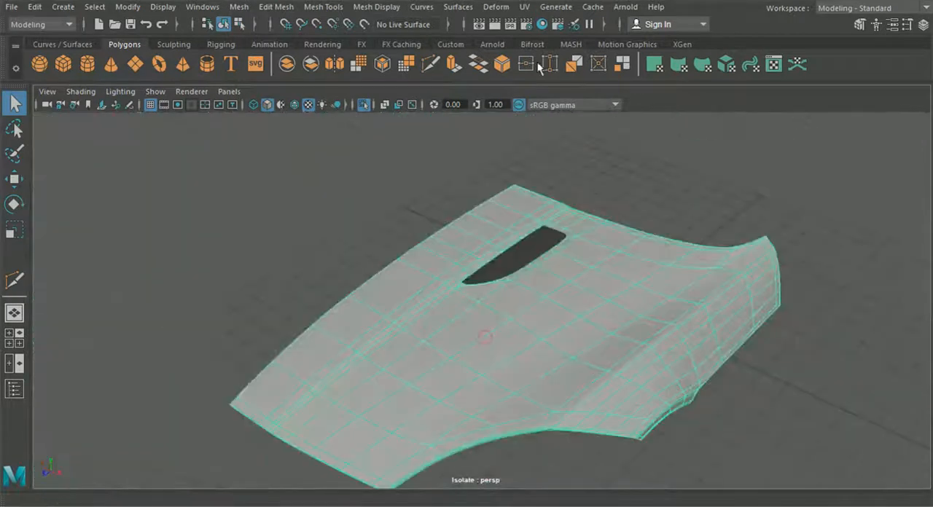
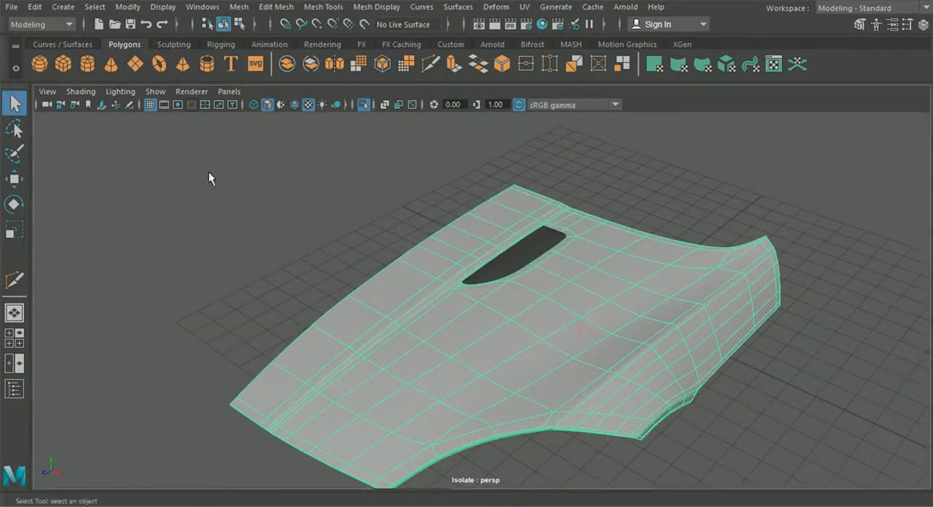
- Bring the whole car back into view and check the hood halves and vent openings from the front
{"action": "left_click", "coordinate": [533, 259]}
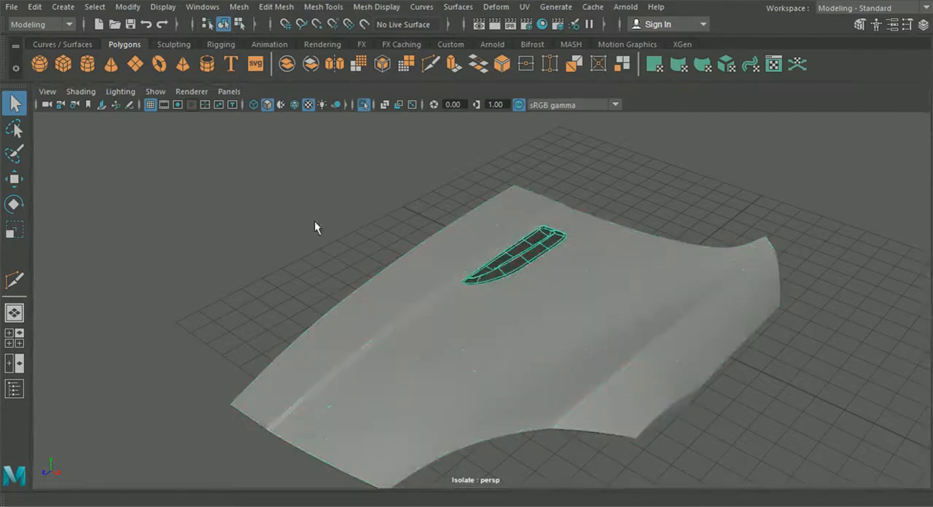
{"action": "left_click_drag", "start_coordinate": [314, 220], "coordinate": [484, 365], "text": "alt"}
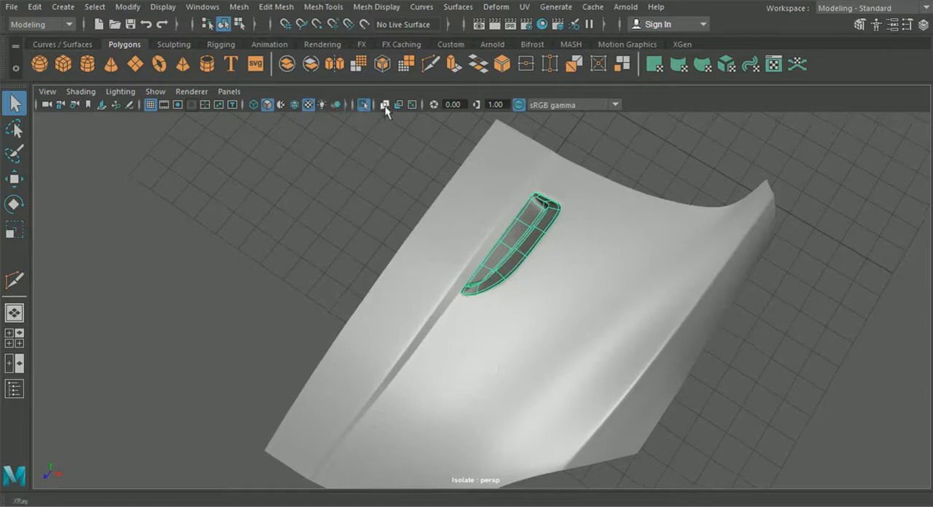
{"action": "left_click", "coordinate": [366, 107]}
{"action": "left_click_drag", "start_coordinate": [379, 161], "coordinate": [399, 247], "text": "alt"}
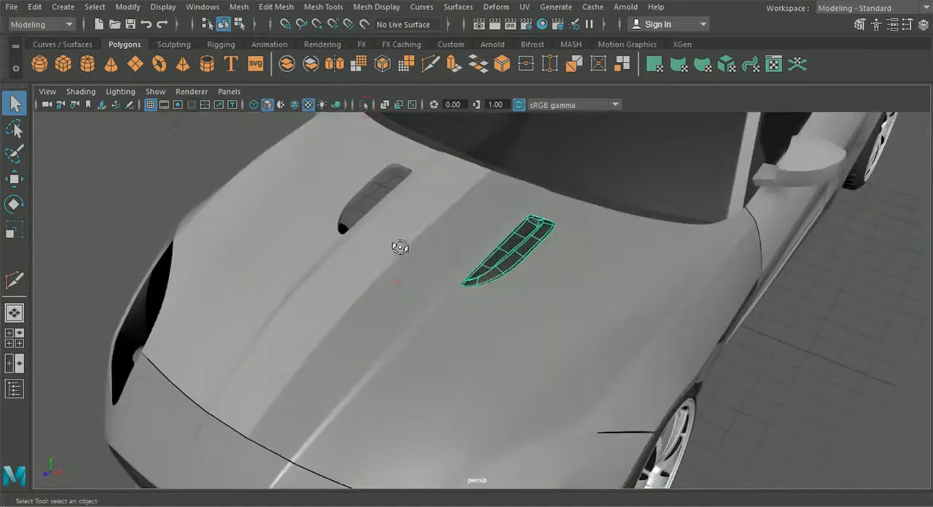
{"action": "left_click", "coordinate": [848, 407]}
{"action": "scroll", "coordinate": [664, 419], "scroll_direction": "down", "scroll_amount": 4}
{"action": "left_click_drag", "start_coordinate": [664, 421], "coordinate": [699, 405], "text": "alt"}
{"action": "left_click", "coordinate": [382, 353]}
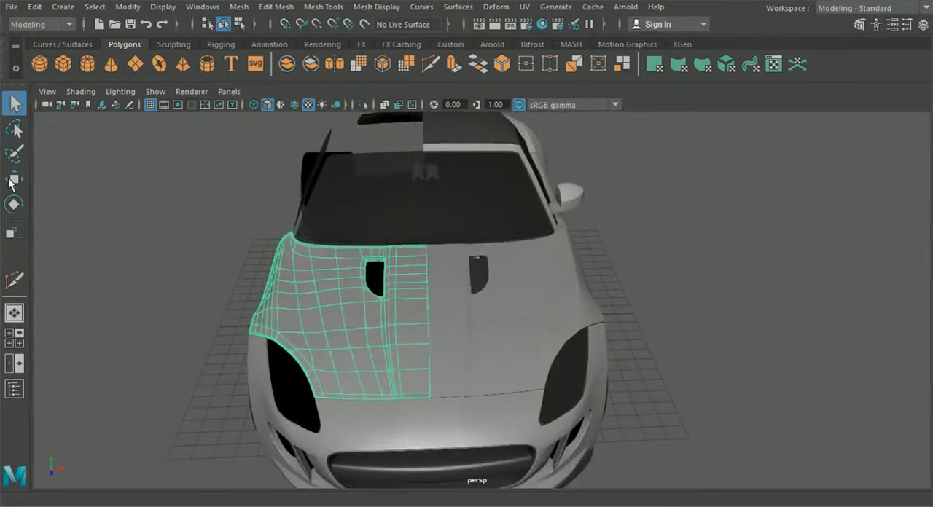
{"action": "left_click", "coordinate": [683, 329]}
- Duplicate the hood vent insert and the front bumper's lower corner piece, group the copies and set the group's Scale X to -1
{"action": "left_click_drag", "start_coordinate": [617, 314], "coordinate": [547, 293], "text": "alt"}
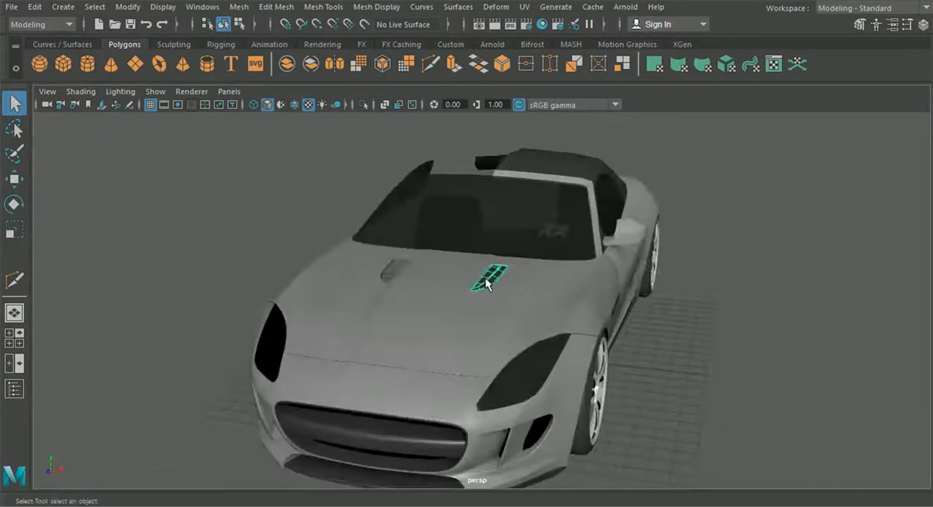
{"action": "left_click_drag", "start_coordinate": [519, 371], "coordinate": [543, 436], "text": "alt"}
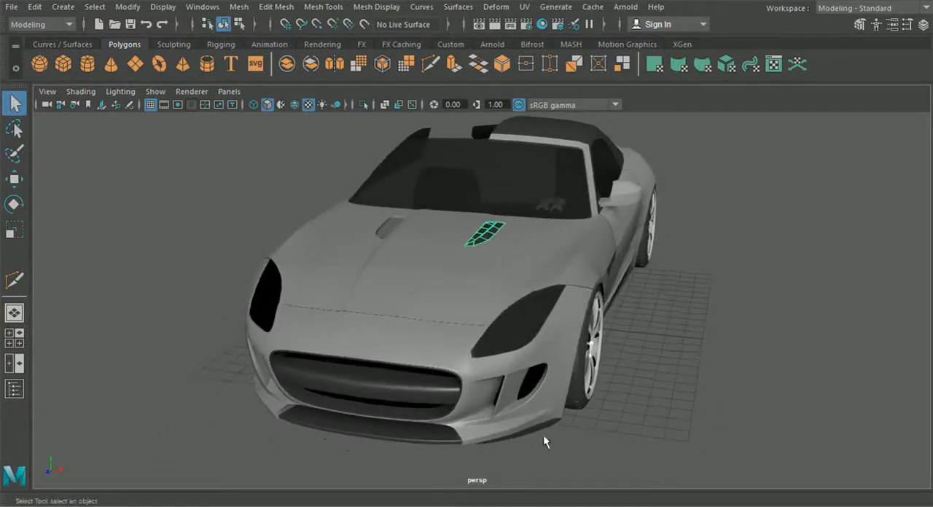
{"action": "left_click", "coordinate": [535, 430], "text": "shift"}
{"action": "left_click", "coordinate": [920, 25]}
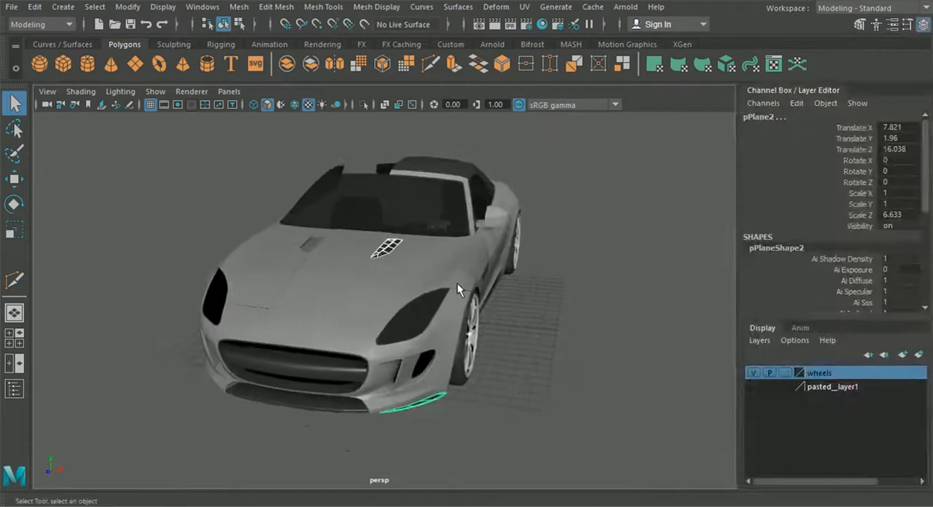
{"action": "key", "text": "ctrl+g"}
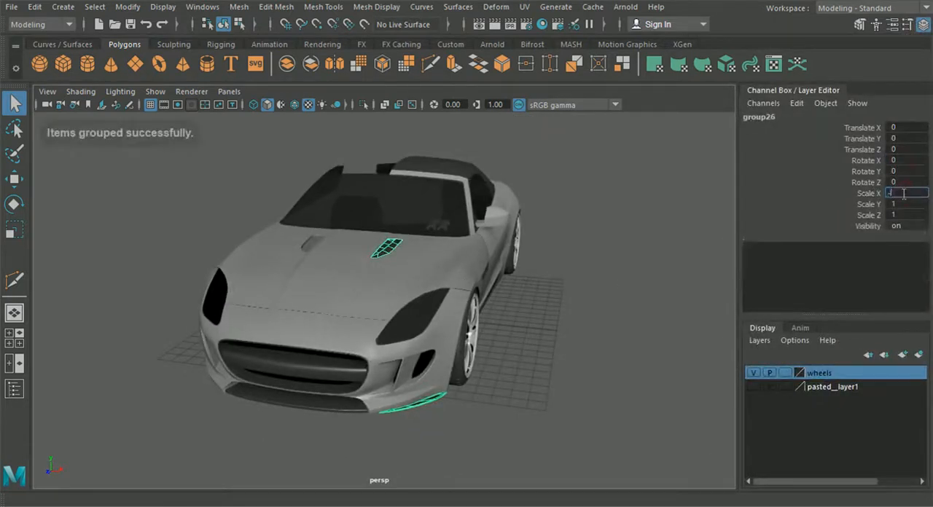
{"action": "type", "text": "1"}
{"action": "key", "text": "Return"}
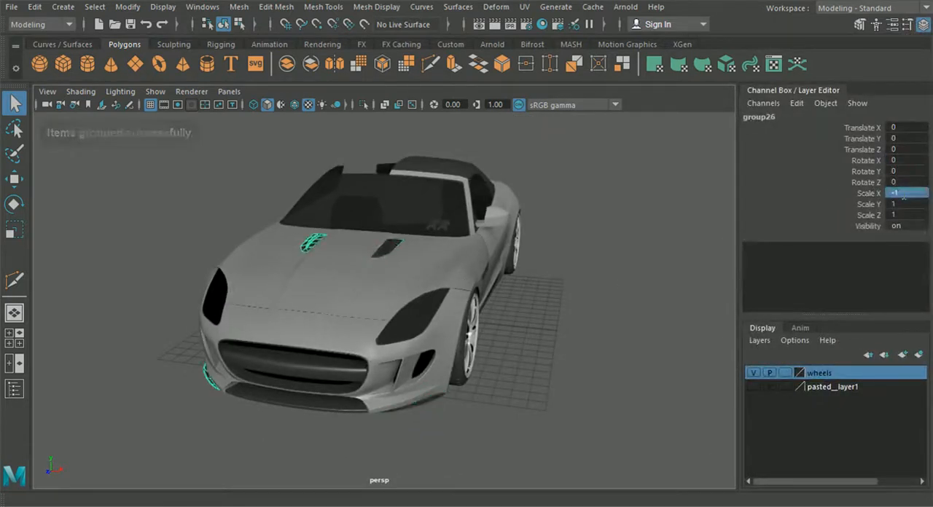
- Preview both bumper corner pieces and both hood vent inserts smoothed
{"action": "left_click", "coordinate": [923, 25]}
{"action": "left_click", "coordinate": [692, 336]}
{"action": "left_click_drag", "start_coordinate": [691, 336], "coordinate": [309, 422], "text": "alt"}
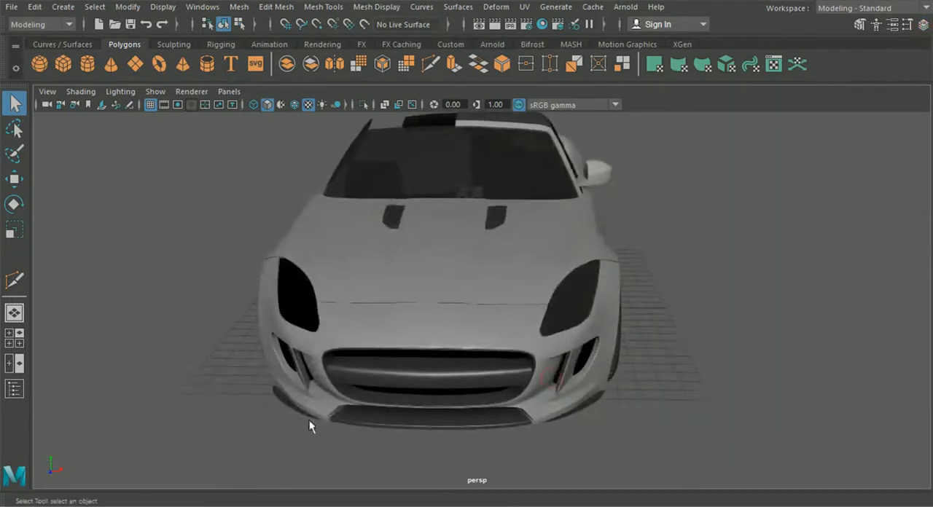
{"action": "right_click_drag", "start_coordinate": [304, 421], "coordinate": [387, 449], "text": "alt"}
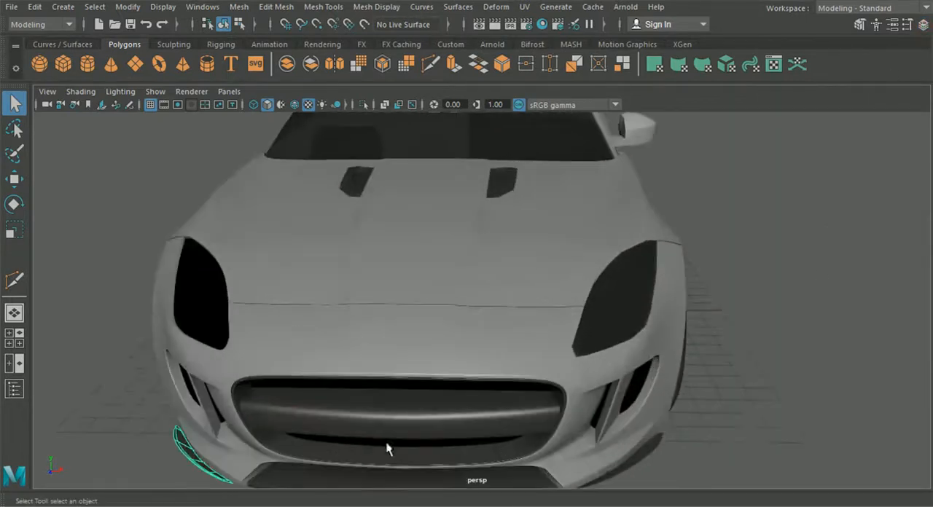
{"action": "left_click", "coordinate": [639, 466], "text": "shift"}
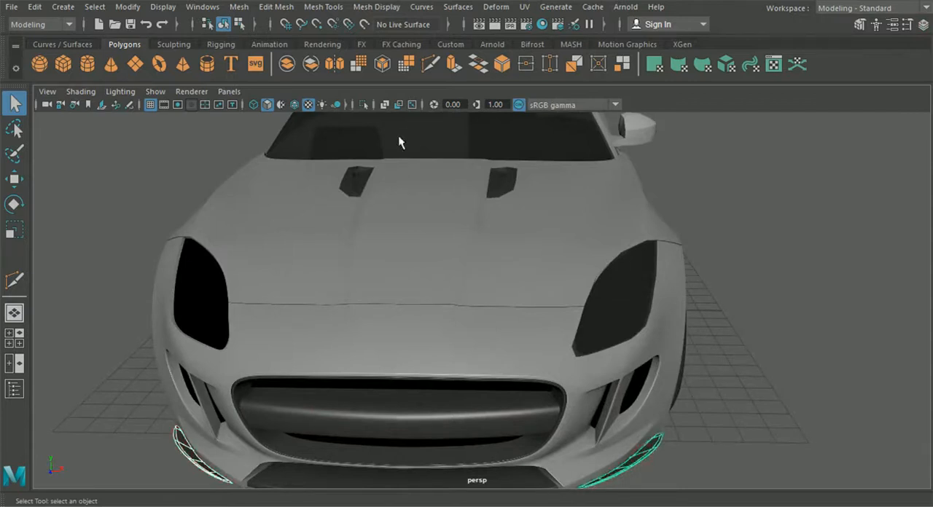
{"action": "left_click", "coordinate": [356, 184]}
{"action": "left_click", "coordinate": [503, 184]}
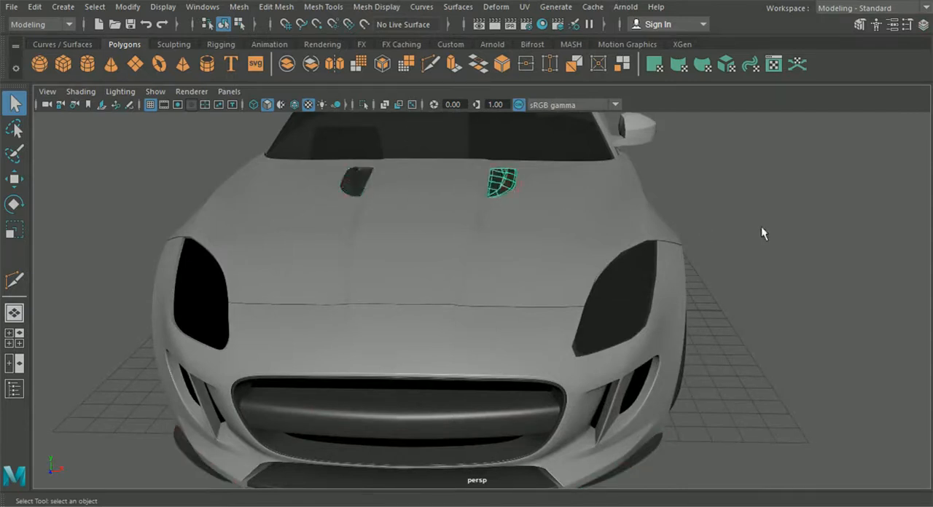
- Isolate the side panel behind the front wheel with its vent recess, the hood and the side skirt, with wireframe on shaded
{"action": "left_click_drag", "start_coordinate": [710, 264], "coordinate": [629, 268], "text": "alt"}
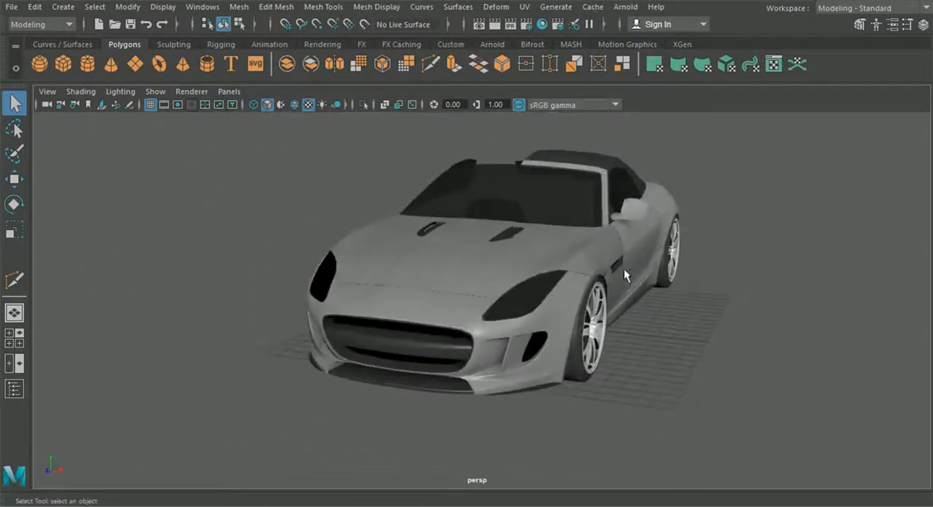
{"action": "middle_click_drag", "start_coordinate": [627, 265], "coordinate": [550, 266], "text": "alt"}
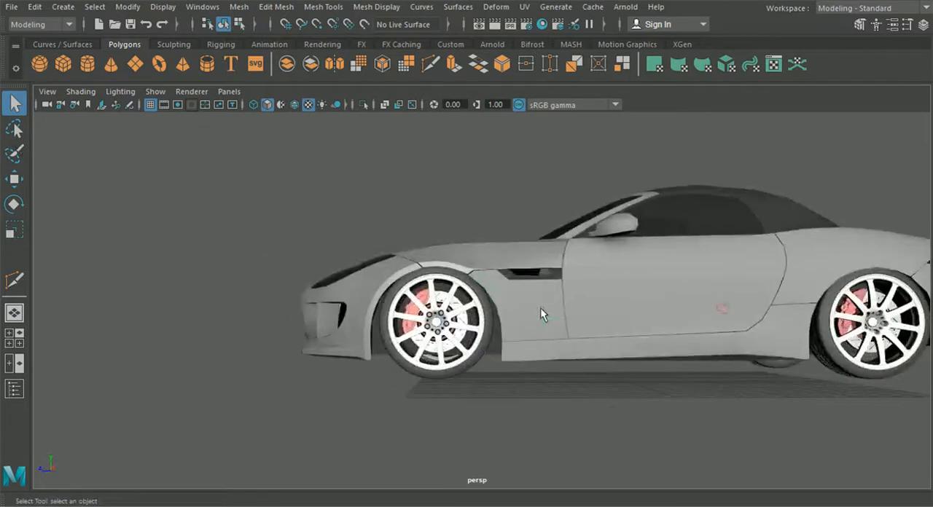
{"action": "left_click", "coordinate": [541, 307]}
{"action": "scroll", "coordinate": [526, 311], "scroll_direction": "up", "scroll_amount": 5}
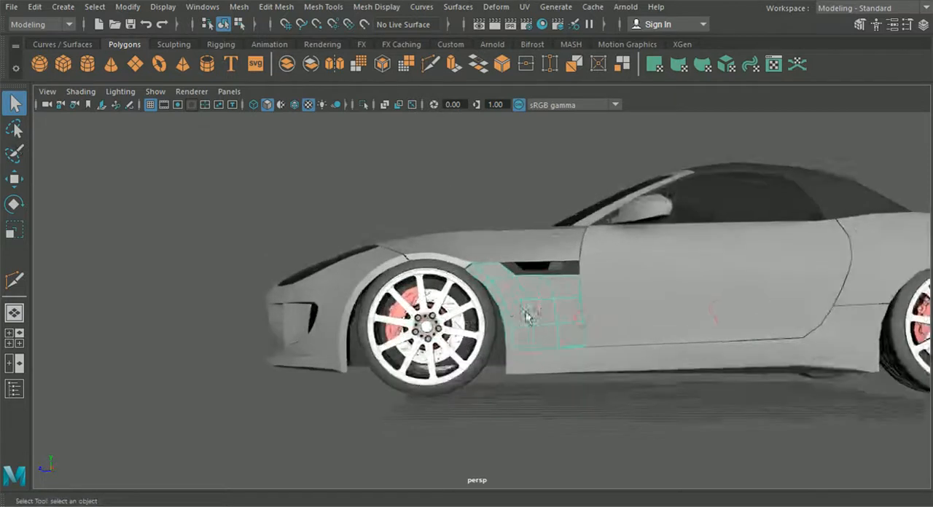
{"action": "middle_click_drag", "start_coordinate": [525, 311], "coordinate": [472, 302], "text": "alt"}
{"action": "left_click_drag", "start_coordinate": [472, 301], "coordinate": [478, 287], "text": "alt"}
{"action": "scroll", "coordinate": [461, 275], "scroll_direction": "up", "scroll_amount": 2}
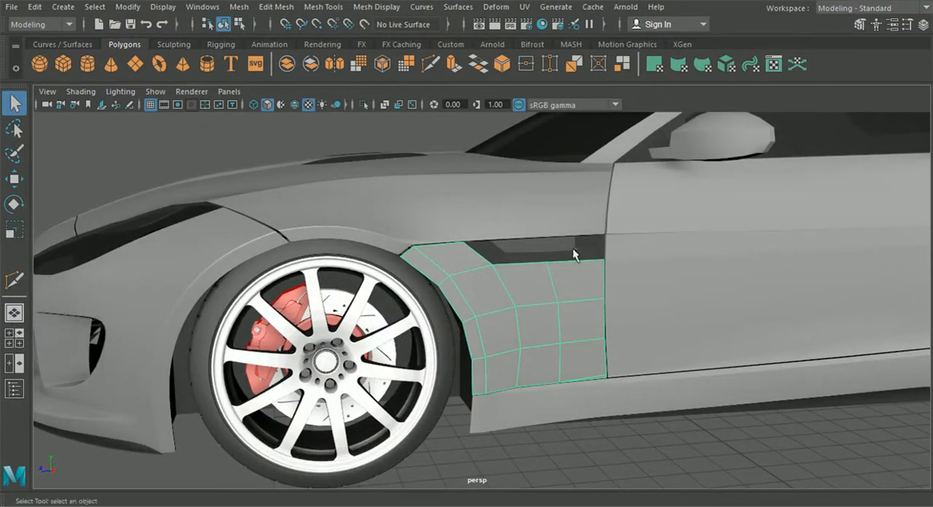
{"action": "left_click", "coordinate": [551, 226], "text": "shift"}
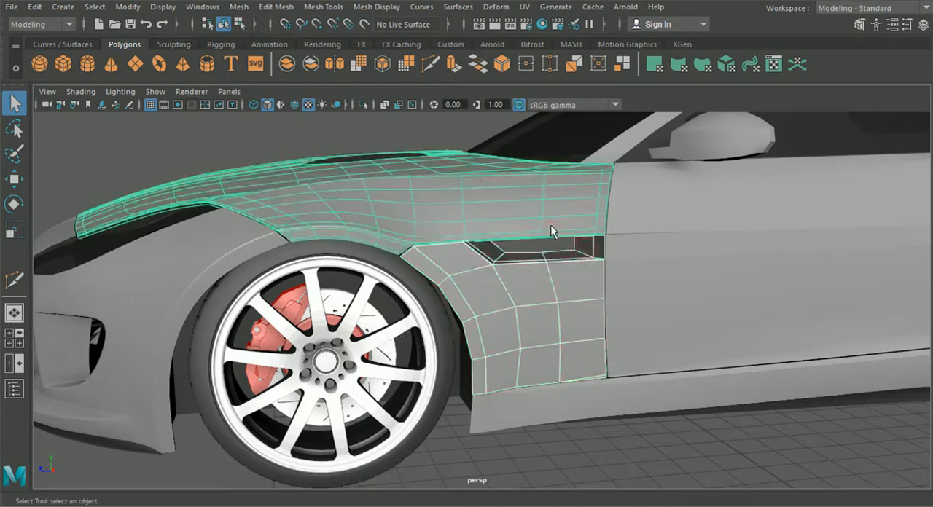
{"action": "left_click", "coordinate": [295, 104]}
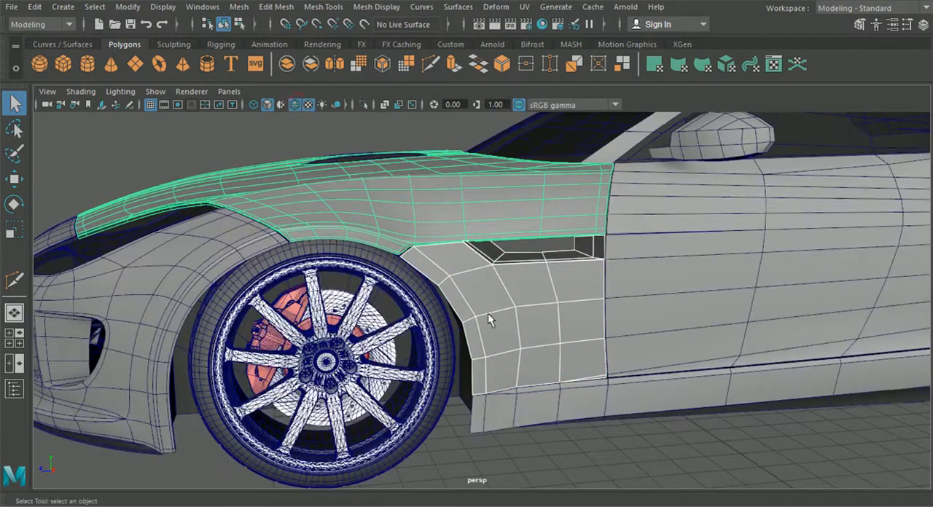
{"action": "left_click", "coordinate": [517, 396], "text": "shift"}
{"action": "left_click", "coordinate": [366, 104]}
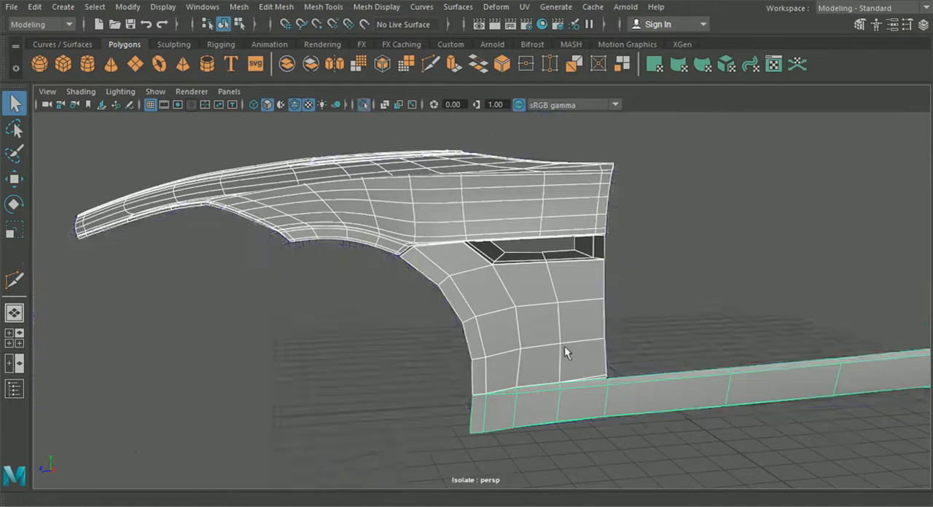
- Show the isolated hood unsmoothed above the side panel
{"action": "left_click_drag", "start_coordinate": [564, 346], "coordinate": [637, 380], "text": "alt"}
{"action": "left_click", "coordinate": [659, 439]}
{"action": "left_click", "coordinate": [577, 329]}
{"action": "right_click_drag", "start_coordinate": [551, 315], "coordinate": [524, 72]}
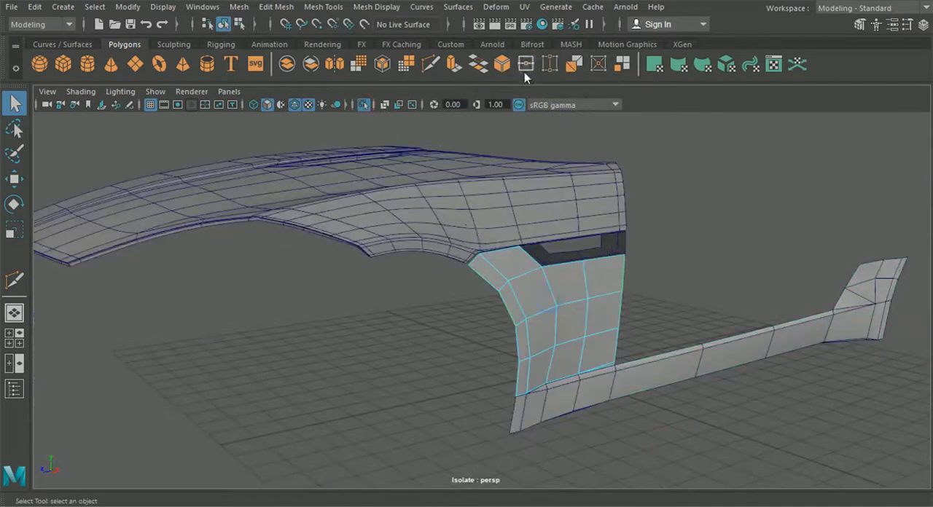
{"action": "left_click", "coordinate": [451, 215]}
{"action": "right_click", "coordinate": [495, 274]}
{"action": "left_click", "coordinate": [494, 271]}
{"action": "right_click_drag", "start_coordinate": [513, 290], "coordinate": [513, 255]}
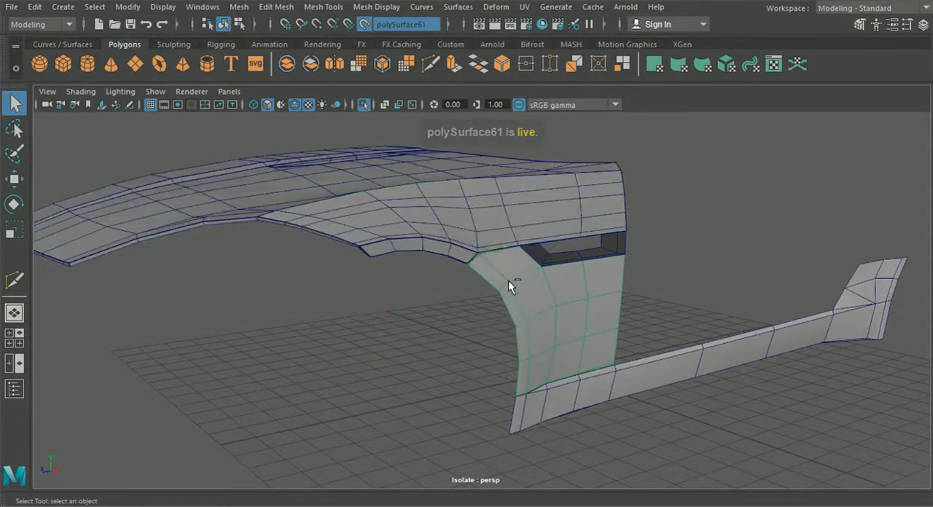
{"action": "key", "text": "ctrl+z"}
{"action": "key", "text": "ctrl+z"}
- Extrude the side panel's outer border edges inward with a Local Translate Z of -0.069
{"action": "left_click", "coordinate": [478, 293]}
{"action": "left_click", "coordinate": [500, 287]}
{"action": "right_click_drag", "start_coordinate": [505, 273], "coordinate": [501, 73]}
{"action": "left_click_drag", "start_coordinate": [477, 254], "coordinate": [497, 279], "text": "alt"}
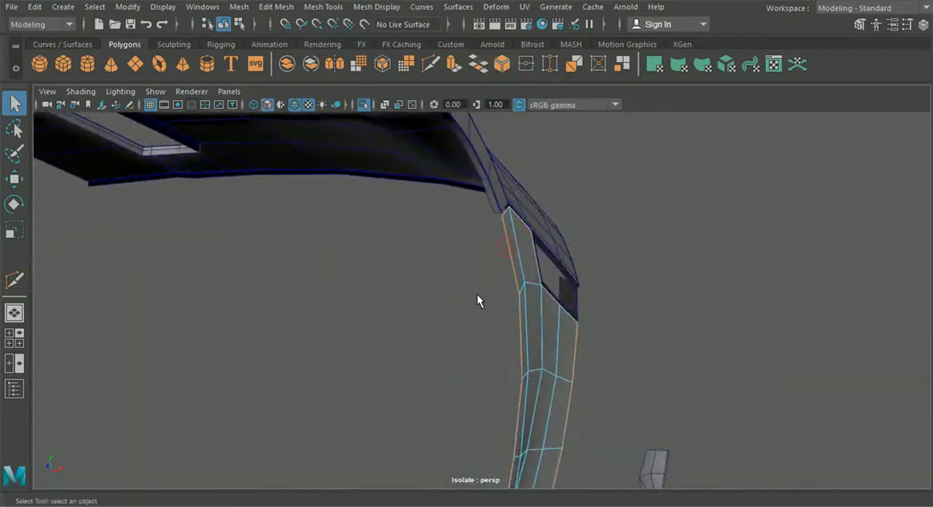
{"action": "key", "text": "ctrl+e"}
{"action": "left_click_drag", "start_coordinate": [570, 340], "coordinate": [512, 360]}
{"action": "middle_click_drag", "start_coordinate": [512, 361], "coordinate": [477, 304], "text": "alt"}
{"action": "left_click_drag", "start_coordinate": [477, 304], "coordinate": [420, 356], "text": "alt"}
{"action": "left_click_drag", "start_coordinate": [619, 409], "coordinate": [519, 274], "text": "alt"}
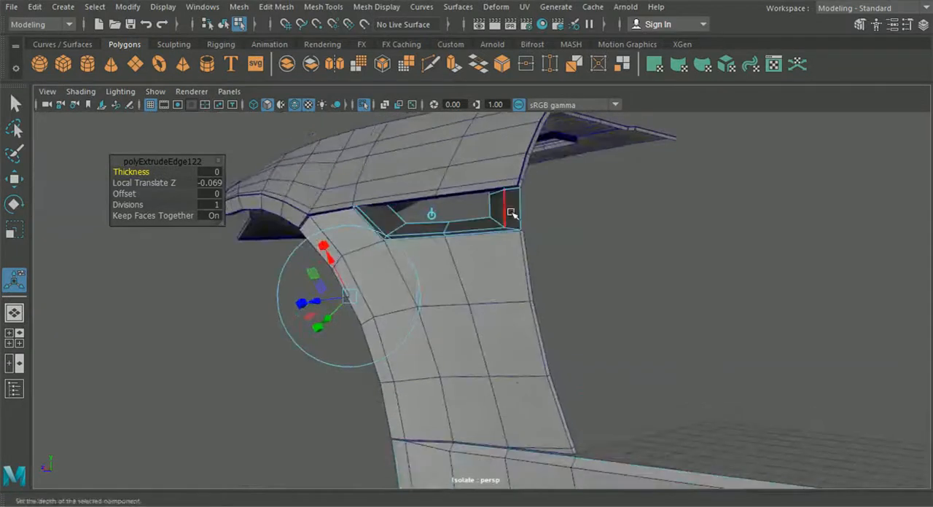
- Extrude the outer border edges of the side vent recess
{"action": "scroll", "coordinate": [511, 212], "scroll_direction": "up", "scroll_amount": 2}
{"action": "middle_click_drag", "start_coordinate": [511, 212], "coordinate": [525, 252], "text": "alt"}
{"action": "double_click", "coordinate": [535, 239]}
{"action": "left_click_drag", "start_coordinate": [535, 239], "coordinate": [518, 268], "text": "alt"}
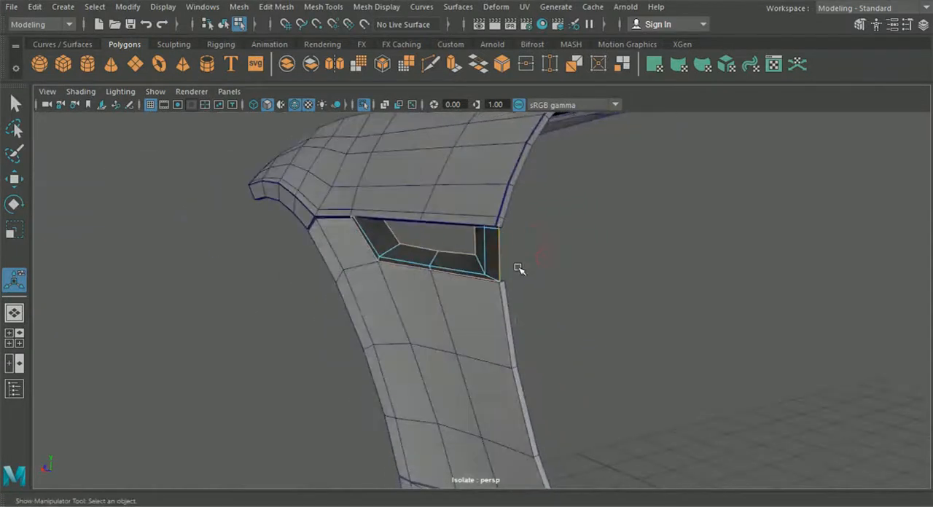
{"action": "key", "text": "ctrl+e"}
{"action": "mouse_move", "coordinate": [330, 224]}
{"action": "left_mouse_down"}
{"action": "mouse_move", "coordinate": [312, 222]}
{"action": "mouse_move", "coordinate": [322, 223]}
{"action": "left_mouse_up"}
{"action": "scroll", "coordinate": [322, 224], "scroll_direction": "down", "scroll_amount": 3}
{"action": "left_click_drag", "start_coordinate": [323, 223], "coordinate": [350, 225], "text": "alt"}
- Insert a support edge loop on the side panel close to its short edge at the wheel-arch corner below the hood
{"action": "left_click", "coordinate": [223, 25]}
{"action": "left_click", "coordinate": [291, 368]}
{"action": "left_click_drag", "start_coordinate": [291, 370], "coordinate": [428, 355], "text": "alt"}
{"action": "left_click", "coordinate": [425, 337]}
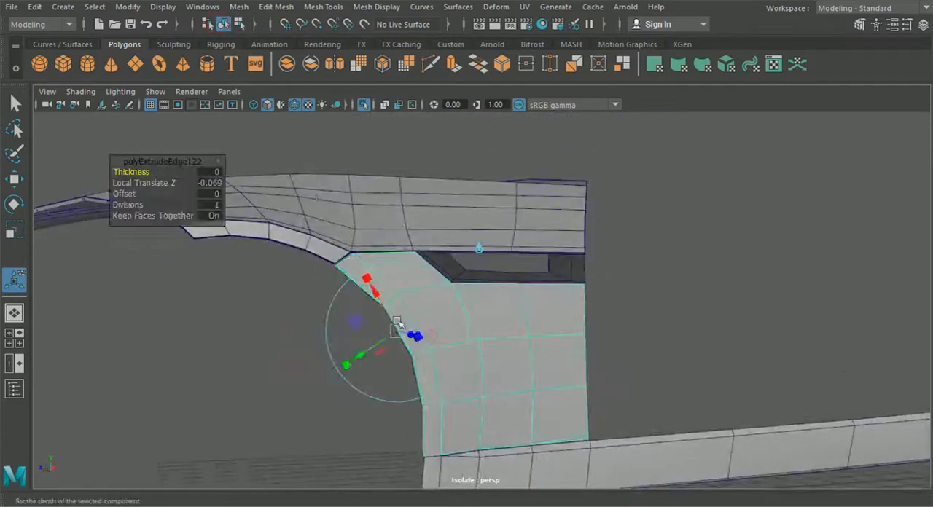
{"action": "left_click", "coordinate": [276, 7]}
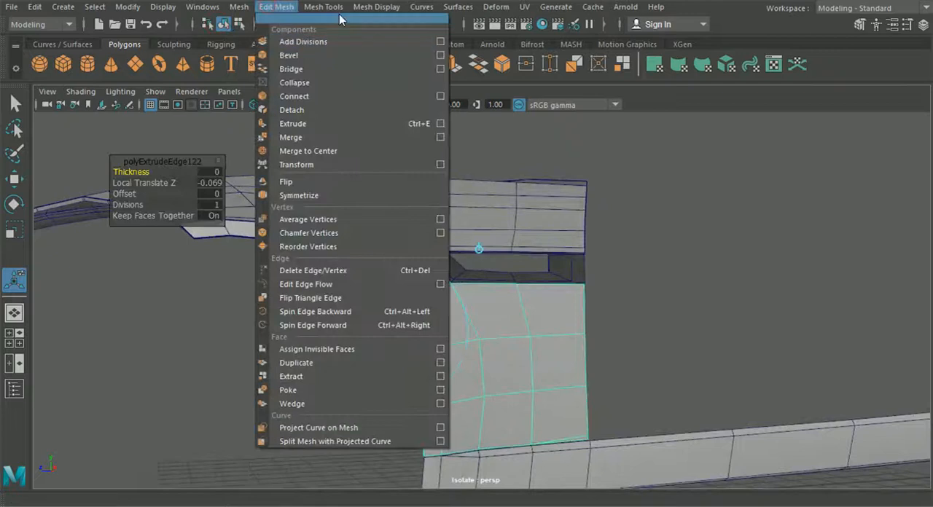
{"action": "mouse_move", "coordinate": [324, 7]}
{"action": "left_click", "coordinate": [354, 110]}
{"action": "scroll", "coordinate": [495, 239], "scroll_direction": "up", "scroll_amount": 10}
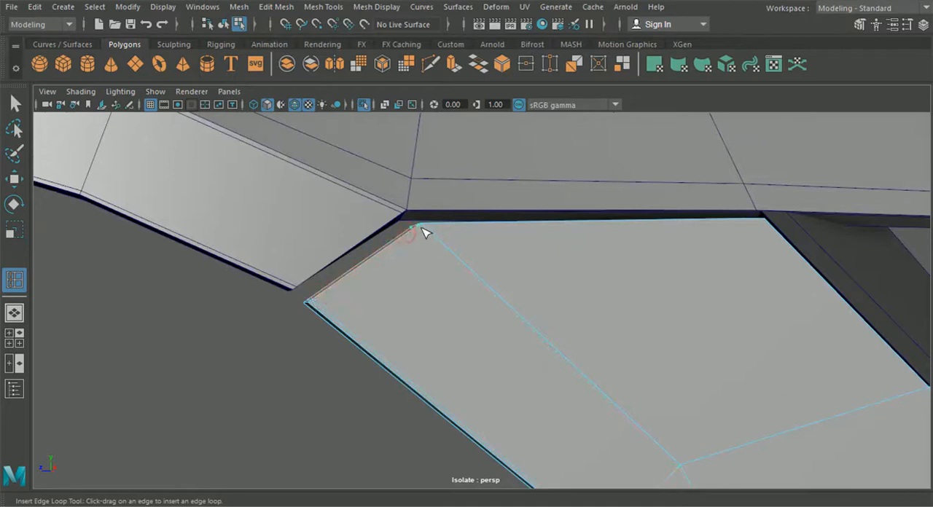
{"action": "scroll", "coordinate": [426, 234], "scroll_direction": "down", "scroll_amount": 2}
{"action": "middle_click_drag", "start_coordinate": [465, 281], "coordinate": [334, 158], "text": "alt"}
{"action": "scroll", "coordinate": [390, 225], "scroll_direction": "down", "scroll_amount": 5}
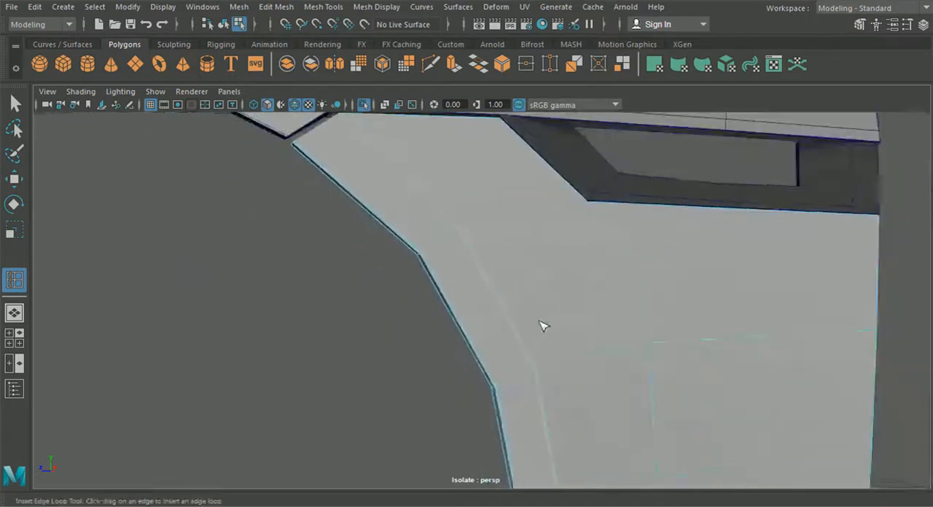
{"action": "scroll", "coordinate": [536, 319], "scroll_direction": "down", "scroll_amount": 5}
- Insert further support edge loops on the side panel close to its wheel-arch and upper borders
{"action": "left_click_drag", "start_coordinate": [513, 305], "coordinate": [478, 306], "text": "alt"}
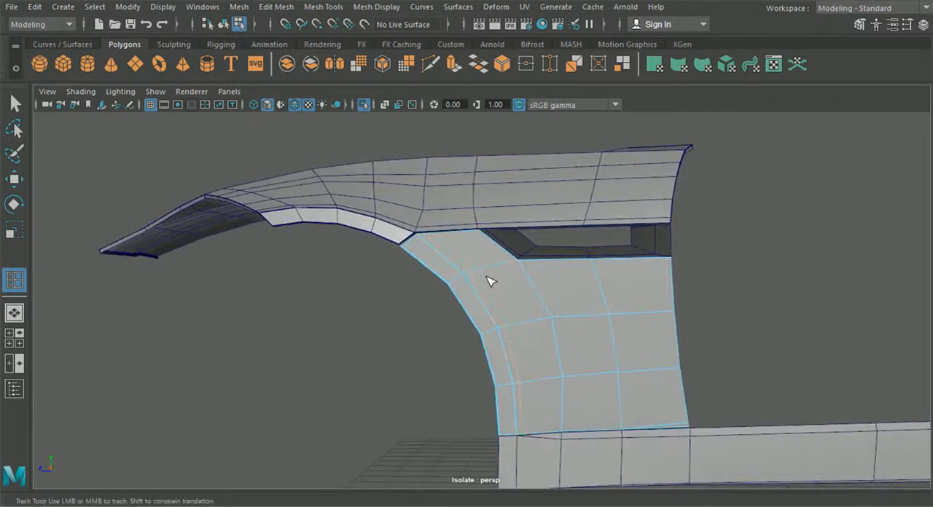
{"action": "scroll", "coordinate": [488, 282], "scroll_direction": "up", "scroll_amount": 5}
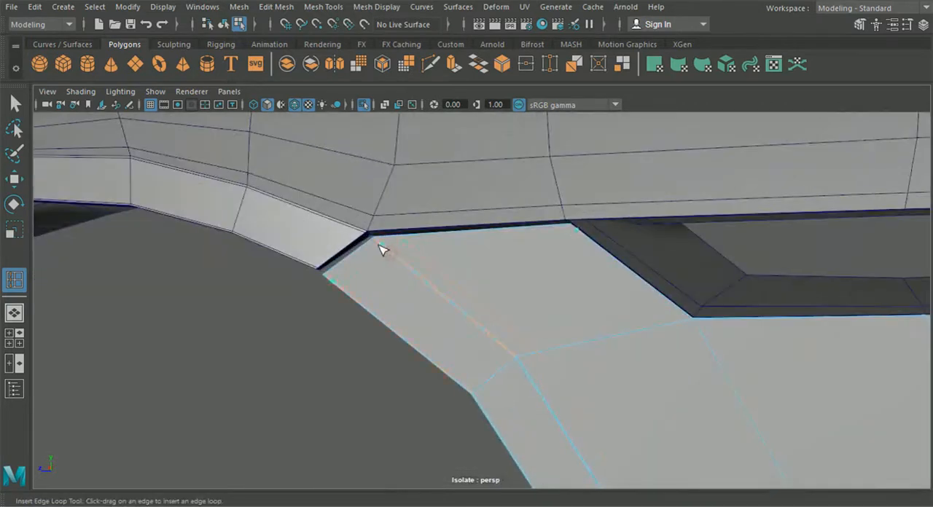
{"action": "left_click", "coordinate": [572, 228]}
{"action": "scroll", "coordinate": [596, 295], "scroll_direction": "down", "scroll_amount": 4}
{"action": "middle_click_drag", "start_coordinate": [662, 453], "coordinate": [503, 280], "text": "alt"}
{"action": "scroll", "coordinate": [649, 304], "scroll_direction": "down", "scroll_amount": 1}
{"action": "middle_click_drag", "start_coordinate": [649, 304], "coordinate": [631, 198], "text": "alt"}
{"action": "middle_click_drag", "start_coordinate": [628, 287], "coordinate": [576, 272], "text": "alt"}
{"action": "scroll", "coordinate": [589, 314], "scroll_direction": "up", "scroll_amount": 3}
{"action": "left_click_drag", "start_coordinate": [588, 313], "coordinate": [531, 248], "text": "alt"}
{"action": "middle_click_drag", "start_coordinate": [529, 243], "coordinate": [538, 370], "text": "alt"}
{"action": "scroll", "coordinate": [538, 369], "scroll_direction": "up", "scroll_amount": 4}
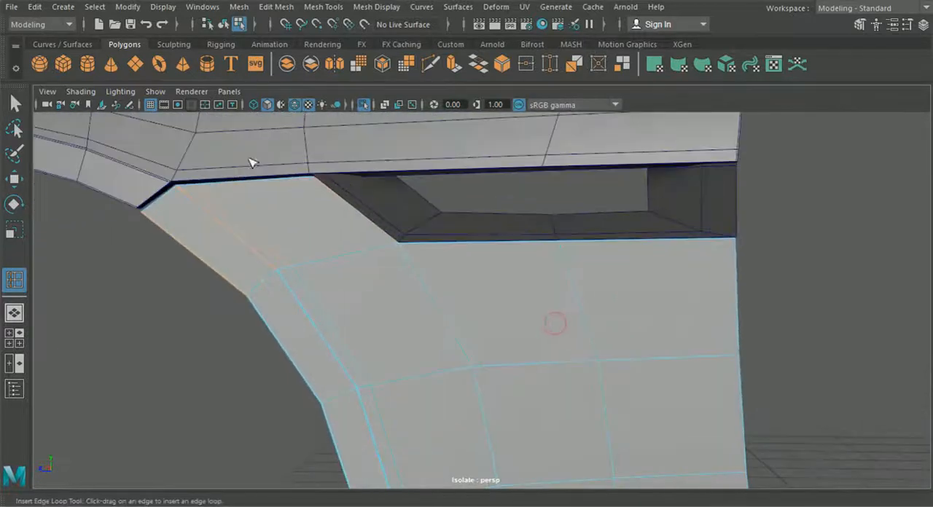
{"action": "middle_click_drag", "start_coordinate": [442, 174], "coordinate": [493, 217], "text": "alt"}
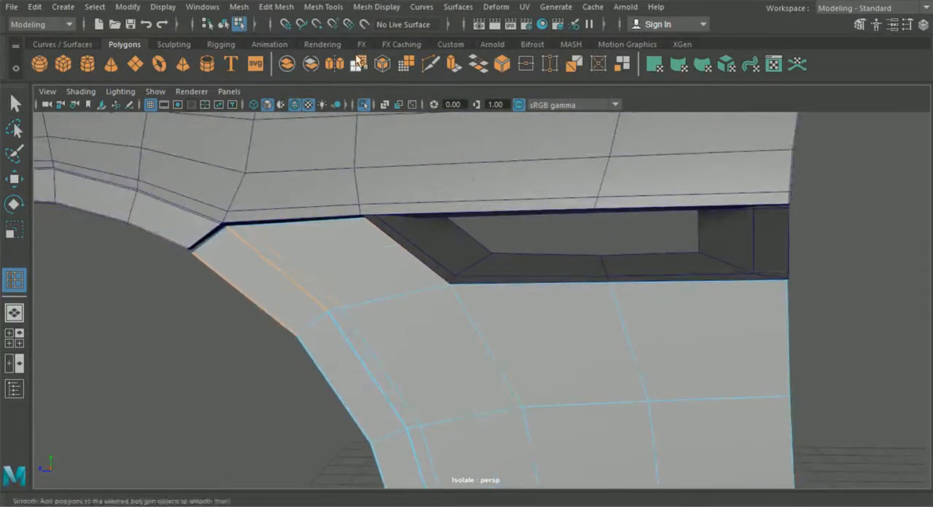
- Try to add a support edge on the side panel close to its border below the side vent
{"action": "left_click", "coordinate": [432, 66]}
{"action": "scroll", "coordinate": [441, 285], "scroll_direction": "up", "scroll_amount": 6}
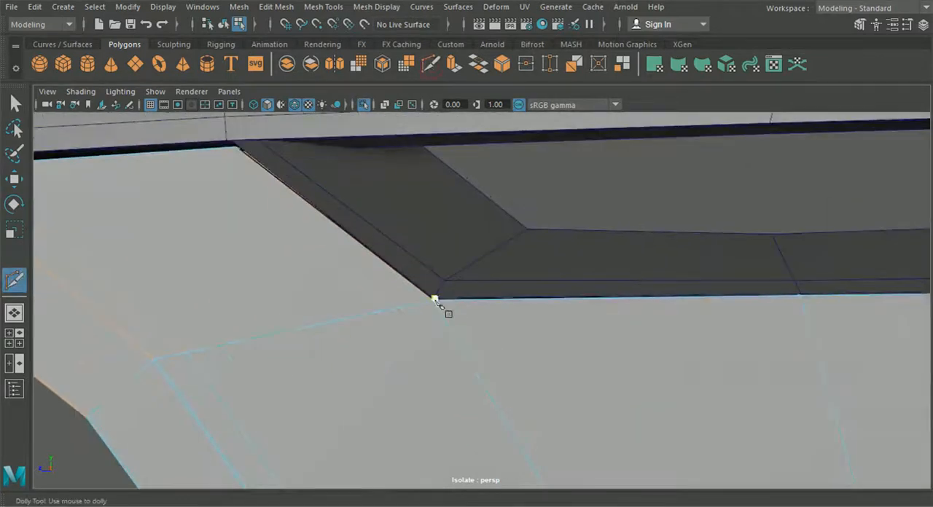
{"action": "left_click", "coordinate": [399, 309]}
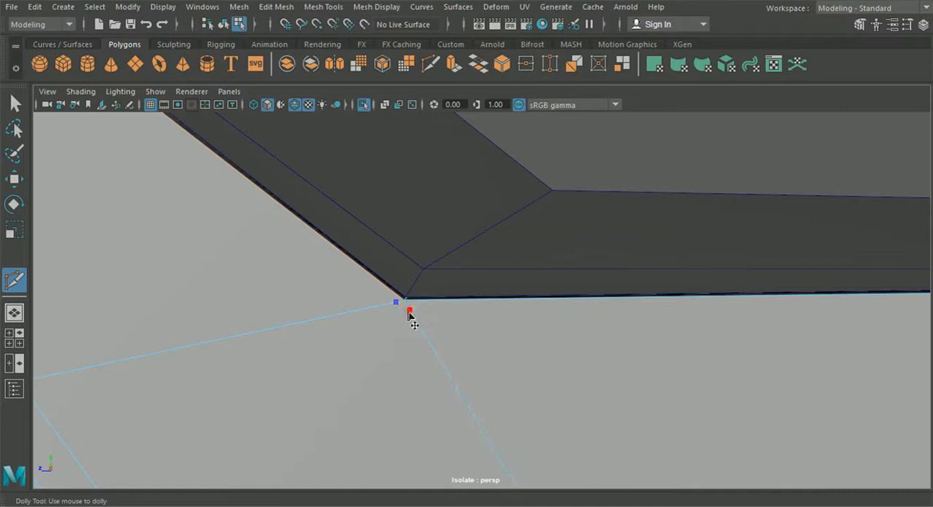
{"action": "left_click", "coordinate": [322, 6]}
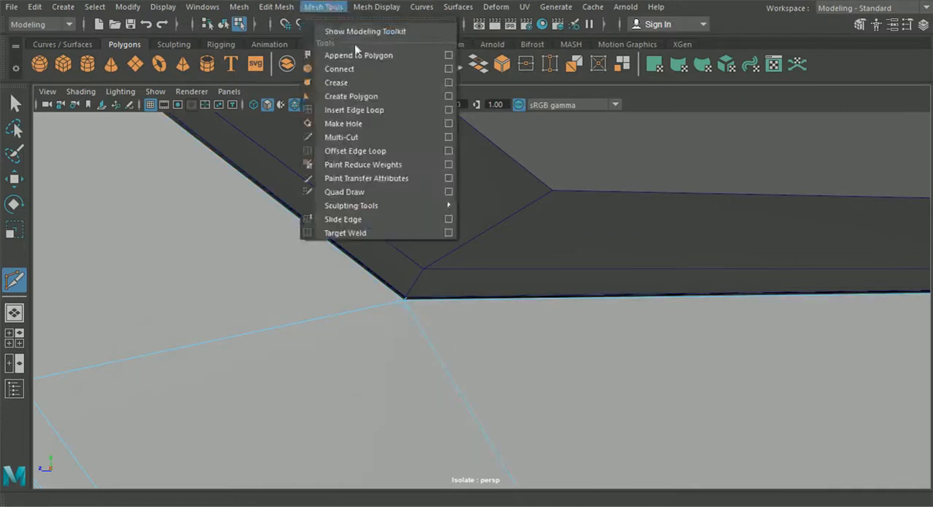
{"action": "left_click", "coordinate": [366, 113]}
{"action": "scroll", "coordinate": [610, 238], "scroll_direction": "down", "scroll_amount": 2}
{"action": "middle_click_drag", "start_coordinate": [610, 238], "coordinate": [455, 188], "text": "alt"}
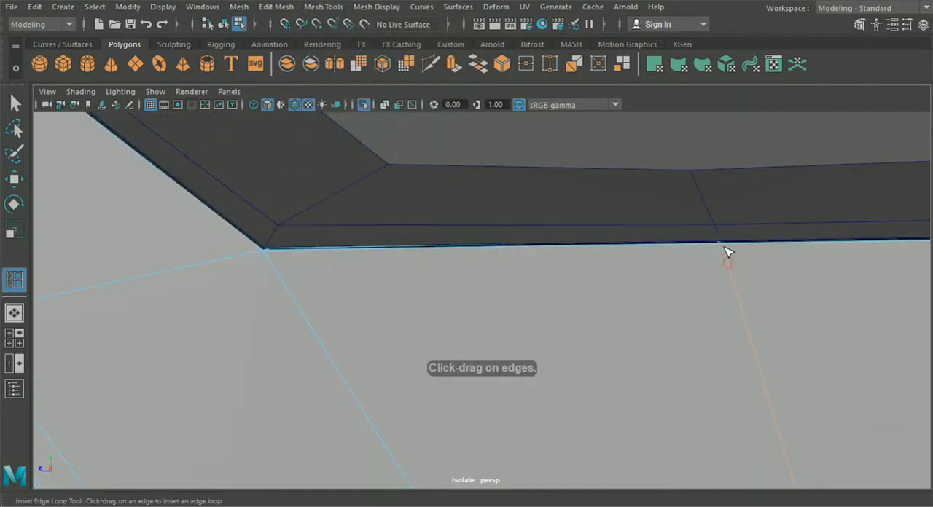
{"action": "left_click_drag", "start_coordinate": [724, 246], "coordinate": [723, 248]}
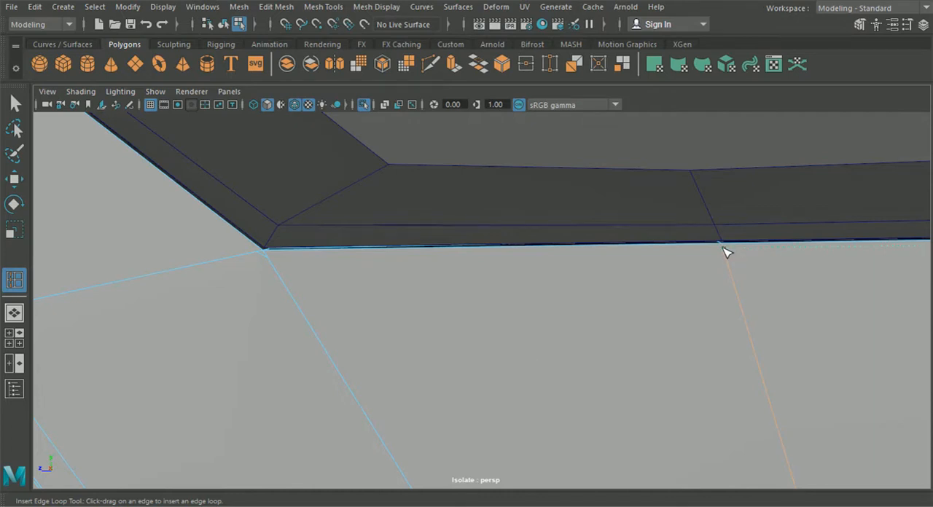
{"action": "left_click_drag", "start_coordinate": [427, 265], "coordinate": [290, 210], "text": "alt"}
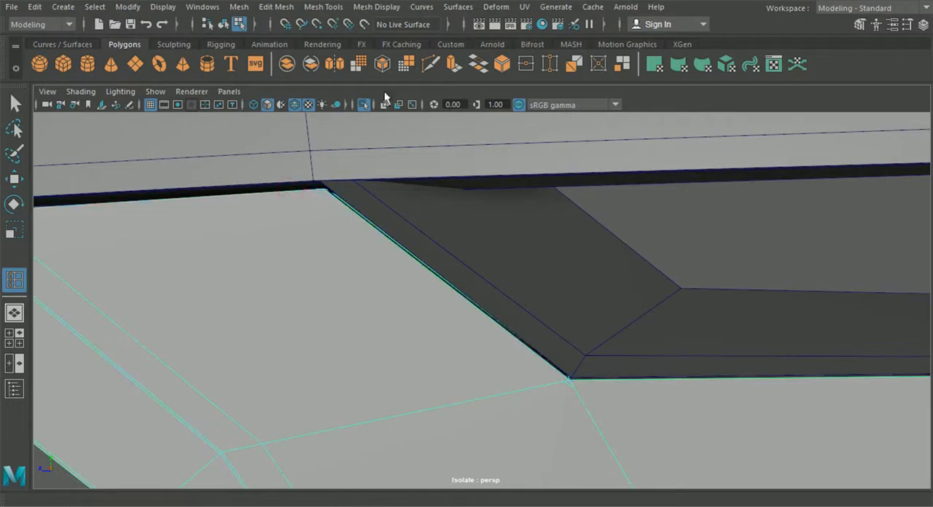
- Cut a support edge with Multi-Cut on the side panel, running close to the vent opening's slanted and lower borders
{"action": "left_click", "coordinate": [430, 64]}
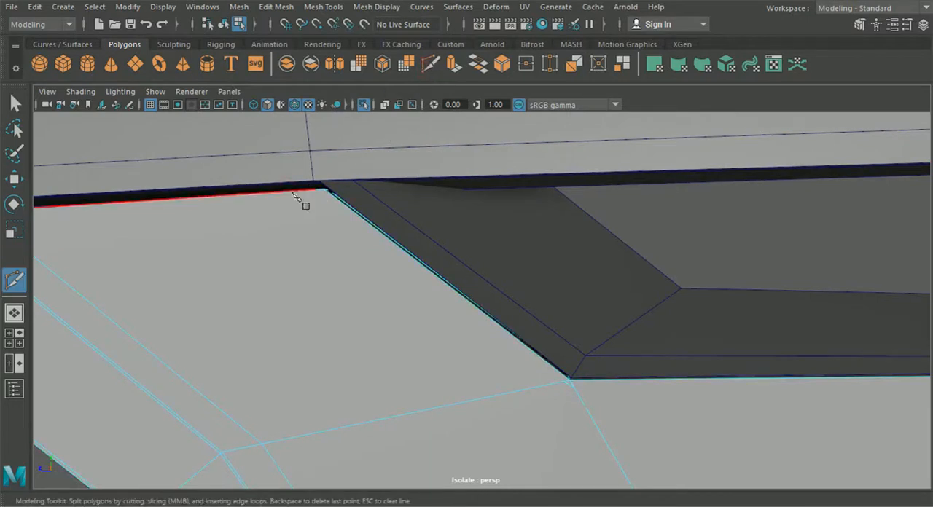
{"action": "left_click", "coordinate": [316, 189]}
{"action": "middle_click_drag", "start_coordinate": [316, 191], "coordinate": [472, 321], "text": "alt"}
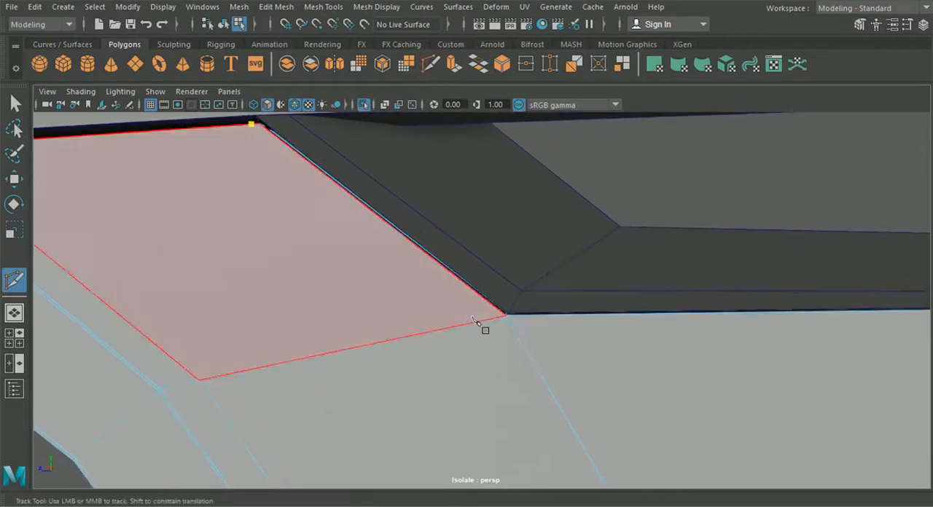
{"action": "left_click", "coordinate": [511, 324]}
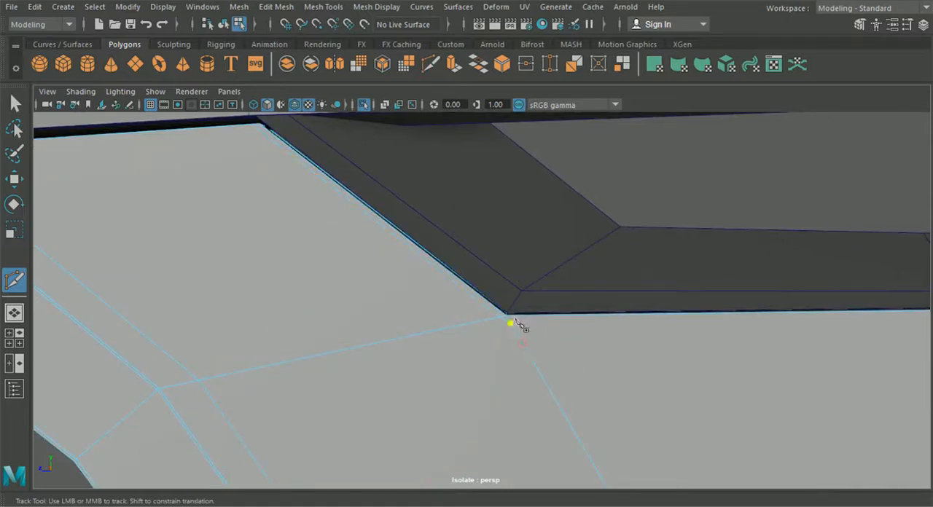
{"action": "scroll", "coordinate": [554, 323], "scroll_direction": "down", "scroll_amount": 3}
{"action": "middle_click_drag", "start_coordinate": [638, 330], "coordinate": [418, 285], "text": "alt"}
{"action": "left_click_drag", "start_coordinate": [586, 301], "coordinate": [585, 271]}
{"action": "right_click", "coordinate": [519, 283]}
- Merge the new cut's two neighbouring vertices at the vent's lower corner and adjust the vertex position
{"action": "left_click", "coordinate": [19, 104]}
{"action": "middle_click_drag", "start_coordinate": [210, 191], "coordinate": [331, 213], "text": "alt"}
{"action": "scroll", "coordinate": [290, 242], "scroll_direction": "up", "scroll_amount": 1}
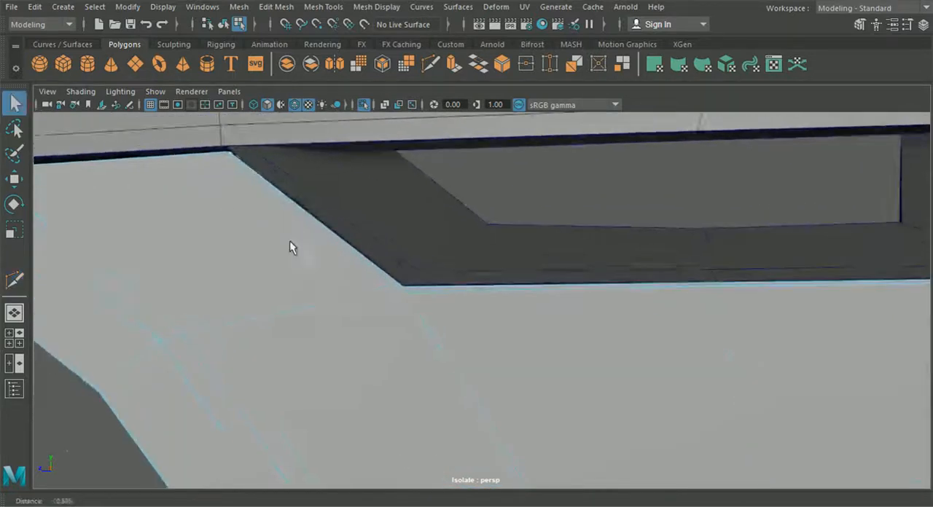
{"action": "scroll", "coordinate": [289, 242], "scroll_direction": "up", "scroll_amount": 3}
{"action": "right_click_drag", "start_coordinate": [395, 309], "coordinate": [329, 103]}
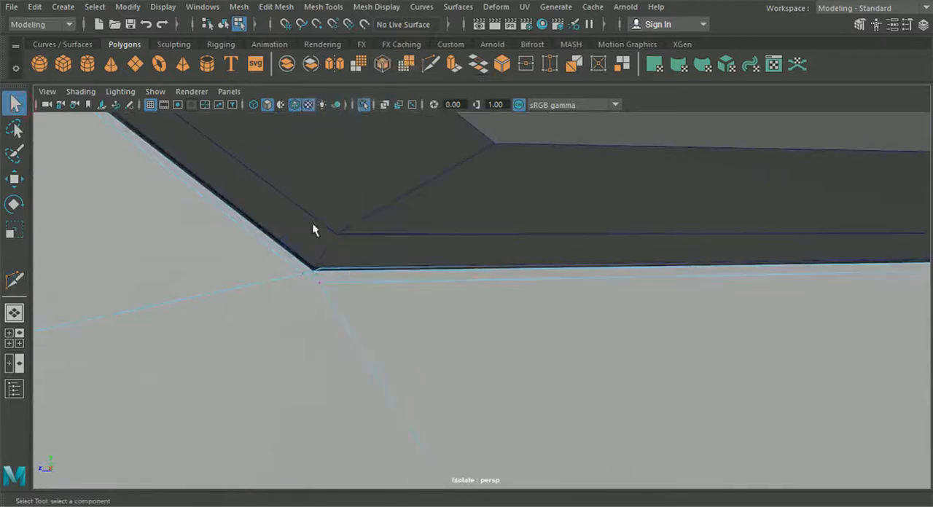
{"action": "left_click", "coordinate": [321, 283], "text": "shift"}
{"action": "left_click", "coordinate": [276, 6]}
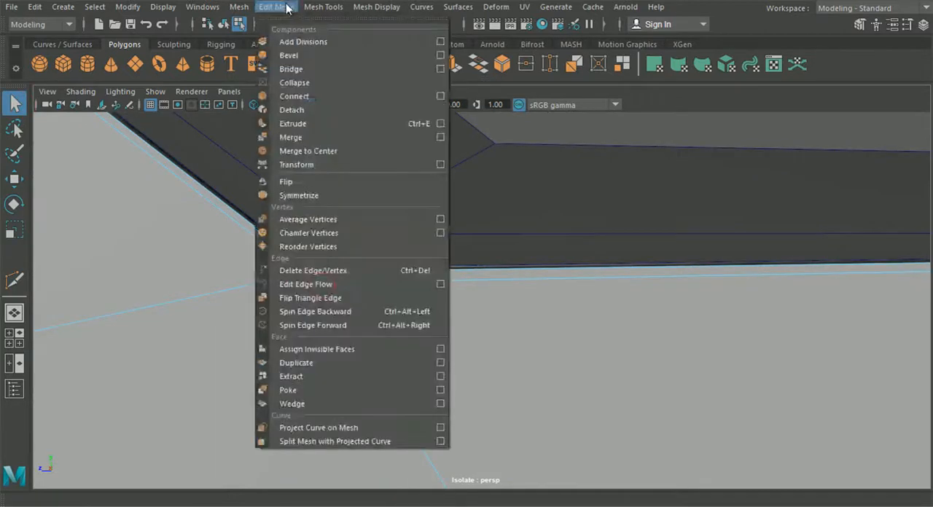
{"action": "left_click", "coordinate": [286, 136]}
{"action": "left_click", "coordinate": [14, 178]}
{"action": "left_click_drag", "start_coordinate": [311, 213], "coordinate": [311, 215]}
- Cut a support edge just above the side panel's bottom border, between its two middle vertical edges
{"action": "left_click_drag", "start_coordinate": [258, 277], "coordinate": [383, 327], "text": "alt"}
{"action": "scroll", "coordinate": [255, 325], "scroll_direction": "down", "scroll_amount": 3}
{"action": "middle_click_drag", "start_coordinate": [384, 327], "coordinate": [373, 285], "text": "alt"}
{"action": "left_click_drag", "start_coordinate": [373, 285], "coordinate": [412, 260], "text": "alt"}
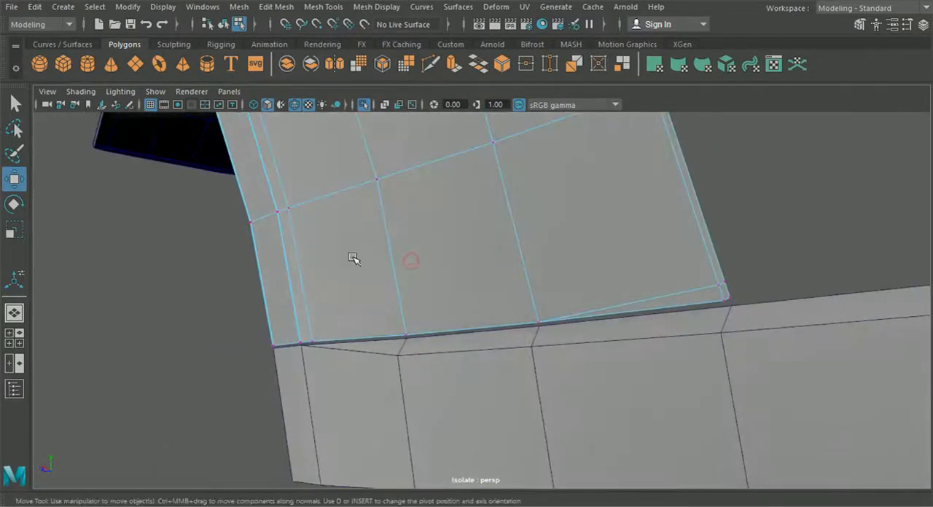
{"action": "middle_click_drag", "start_coordinate": [354, 258], "coordinate": [328, 325], "text": "alt"}
{"action": "scroll", "coordinate": [328, 324], "scroll_direction": "down", "scroll_amount": 3}
{"action": "left_click_drag", "start_coordinate": [331, 318], "coordinate": [335, 310], "text": "alt"}
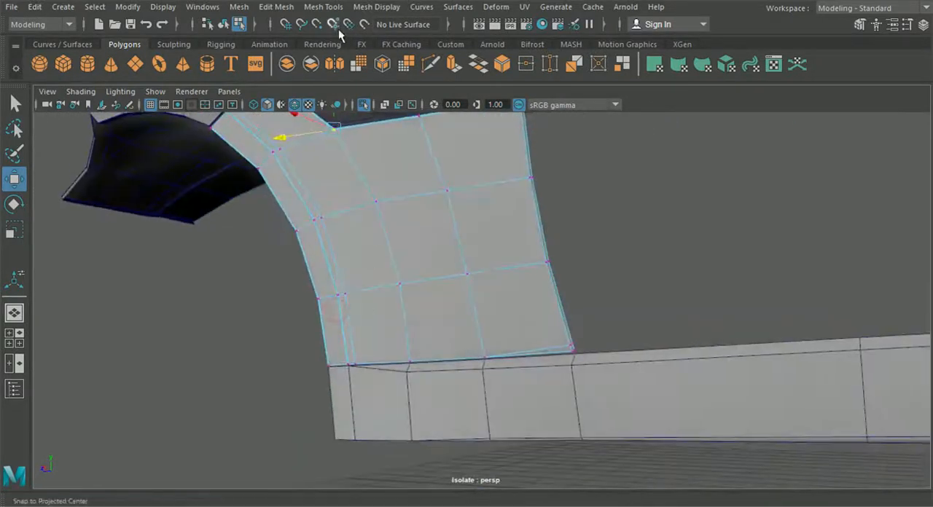
{"action": "left_click", "coordinate": [431, 64]}
{"action": "middle_click_drag", "start_coordinate": [414, 346], "coordinate": [492, 309], "text": "alt"}
{"action": "scroll", "coordinate": [493, 309], "scroll_direction": "up", "scroll_amount": 4}
{"action": "left_click_drag", "start_coordinate": [468, 299], "coordinate": [481, 334], "text": "alt"}
{"action": "middle_click_drag", "start_coordinate": [487, 337], "coordinate": [401, 301], "text": "alt"}
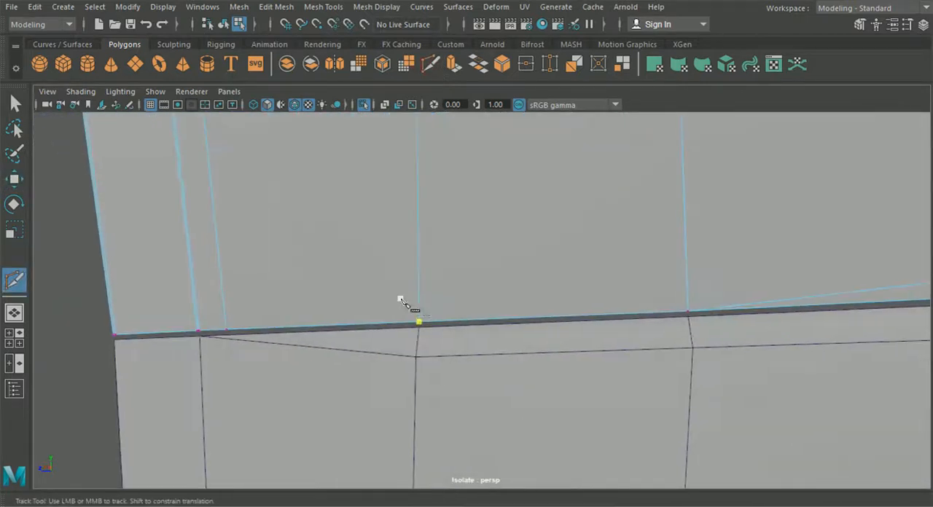
{"action": "middle_click_drag", "start_coordinate": [478, 297], "coordinate": [510, 261], "text": "alt"}
{"action": "scroll", "coordinate": [431, 261], "scroll_direction": "up", "scroll_amount": 3}
{"action": "middle_click_drag", "start_coordinate": [432, 261], "coordinate": [374, 252], "text": "alt"}
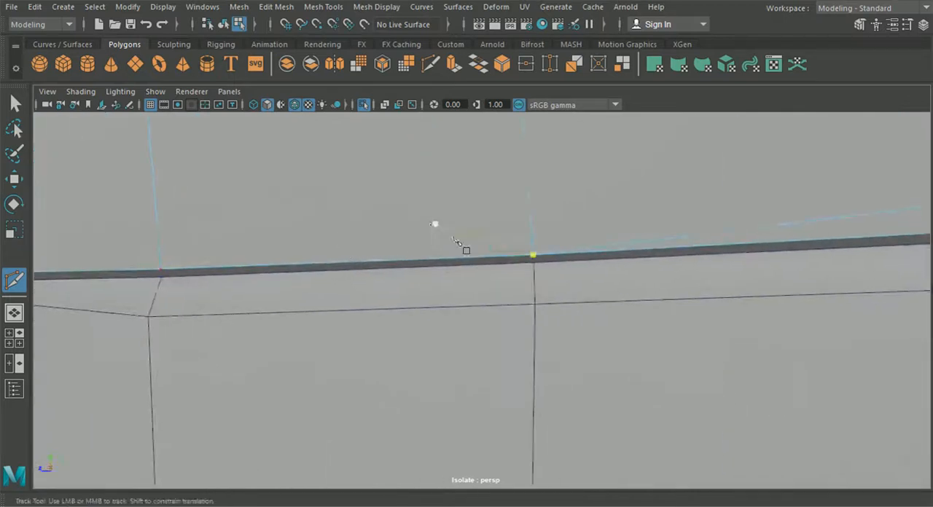
{"action": "scroll", "coordinate": [561, 229], "scroll_direction": "up", "scroll_amount": 3}
{"action": "left_click", "coordinate": [553, 217]}
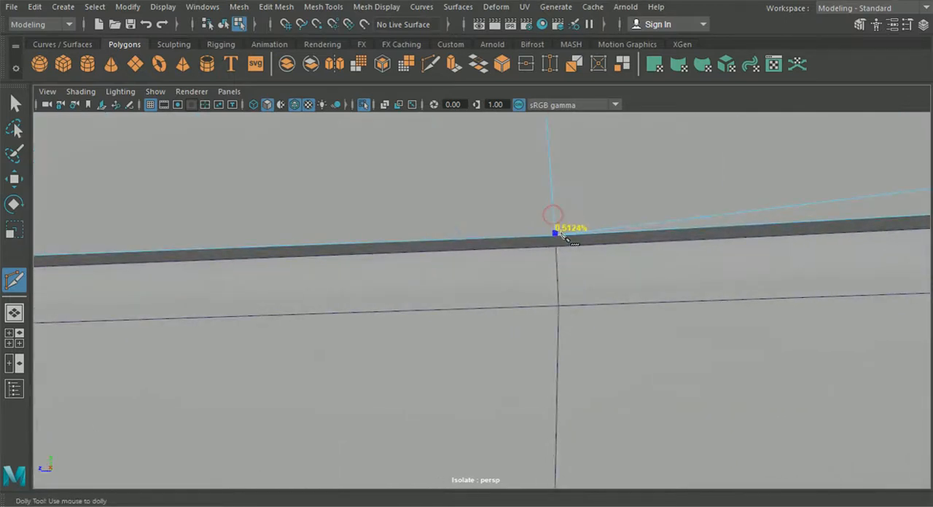
{"action": "middle_click_drag", "start_coordinate": [342, 295], "coordinate": [725, 315], "text": "alt"}
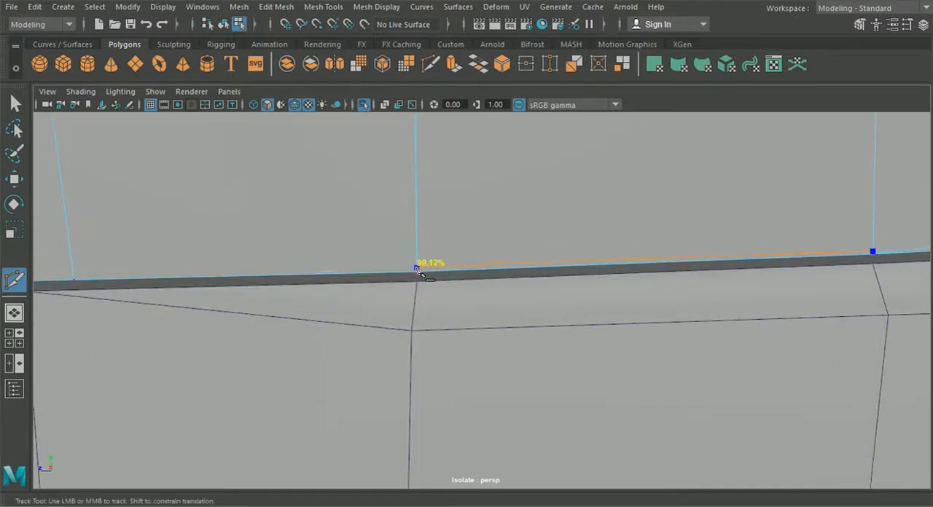
{"action": "scroll", "coordinate": [414, 273], "scroll_direction": "down", "scroll_amount": 3}
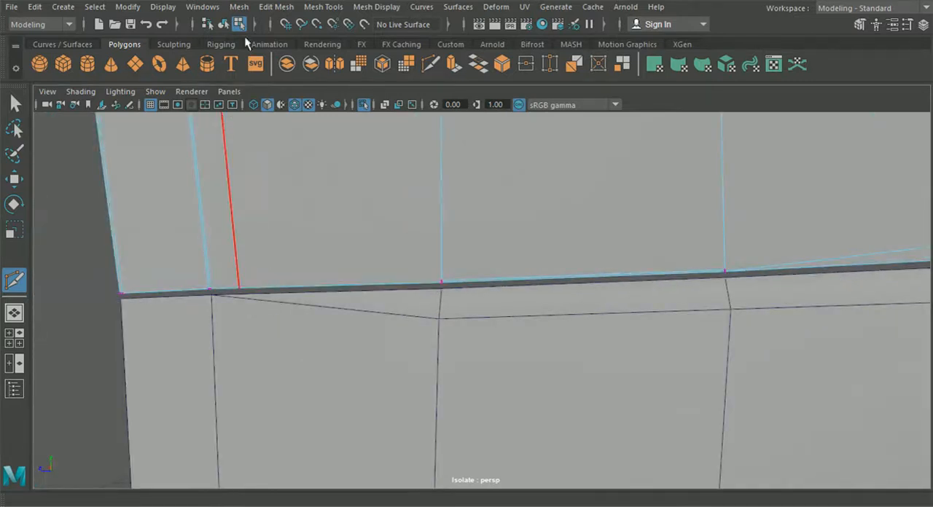
- Insert an edge loop across the side panel's wheel-arch strip just above the bottom border
{"action": "left_click", "coordinate": [239, 7]}
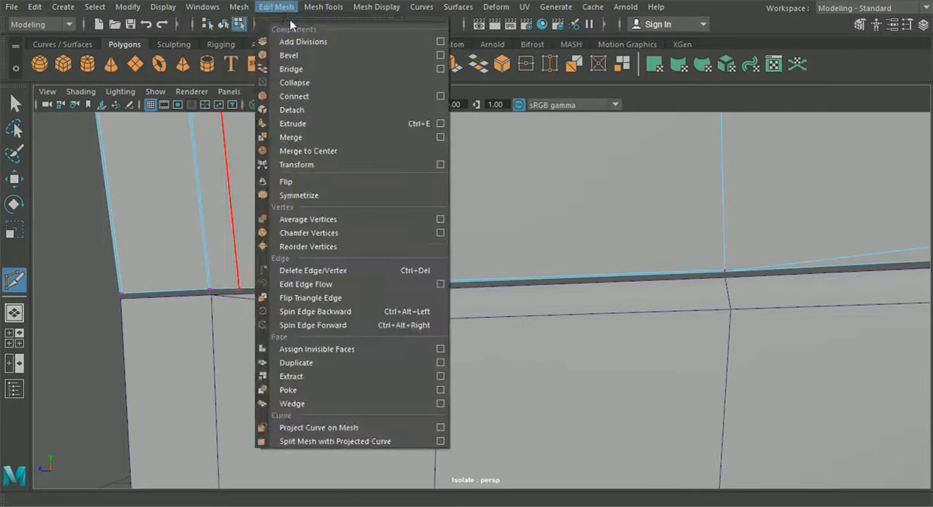
{"action": "mouse_move", "coordinate": [326, 9]}
{"action": "left_click", "coordinate": [342, 111]}
{"action": "middle_click_drag", "start_coordinate": [337, 224], "coordinate": [579, 177], "text": "alt"}
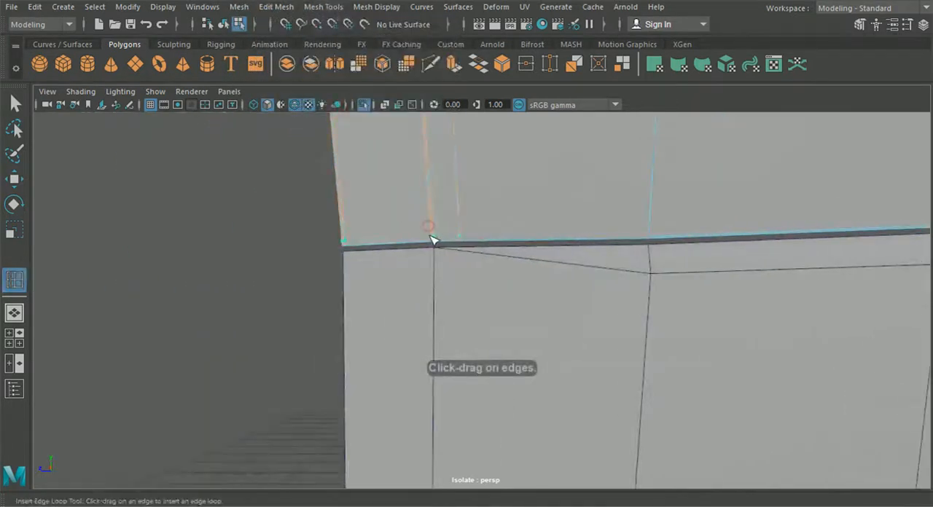
{"action": "right_click_drag", "start_coordinate": [435, 214], "coordinate": [459, 198], "text": "alt"}
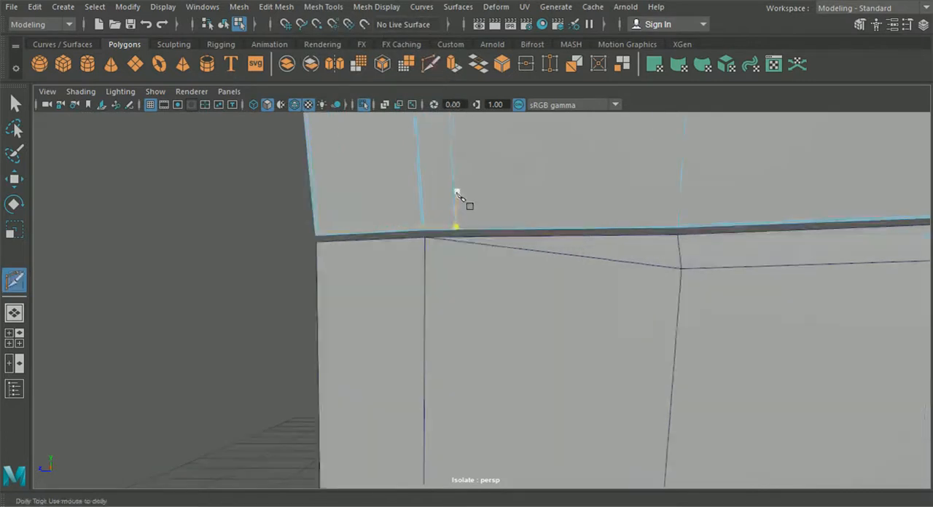
- Extend the bottom support edge with Multi-Cut from the wheel-arch strip through to the panel's lower rear corner
{"action": "left_click", "coordinate": [679, 227]}
{"action": "scroll", "coordinate": [699, 210], "scroll_direction": "down", "scroll_amount": 2}
{"action": "middle_click_drag", "start_coordinate": [790, 218], "coordinate": [506, 285], "text": "alt"}
{"action": "scroll", "coordinate": [350, 294], "scroll_direction": "up", "scroll_amount": 2}
{"action": "left_click", "coordinate": [325, 292]}
{"action": "right_click", "coordinate": [320, 254]}
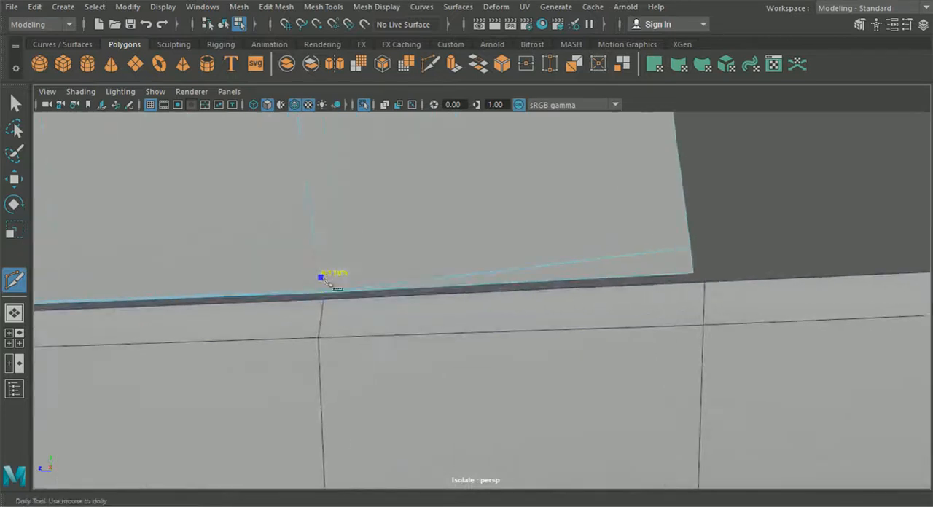
{"action": "left_click_drag", "start_coordinate": [331, 302], "coordinate": [534, 344], "text": "alt"}
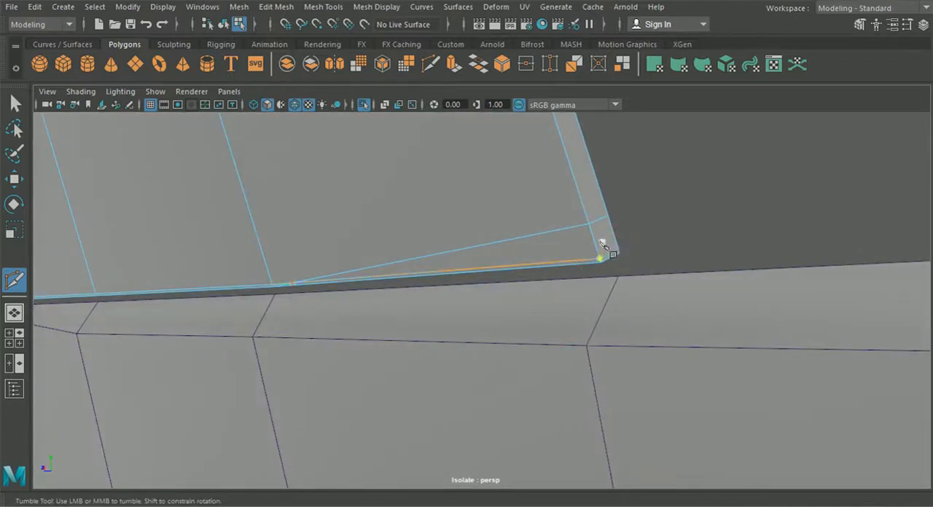
{"action": "left_click_drag", "start_coordinate": [510, 295], "coordinate": [699, 277], "text": "alt"}
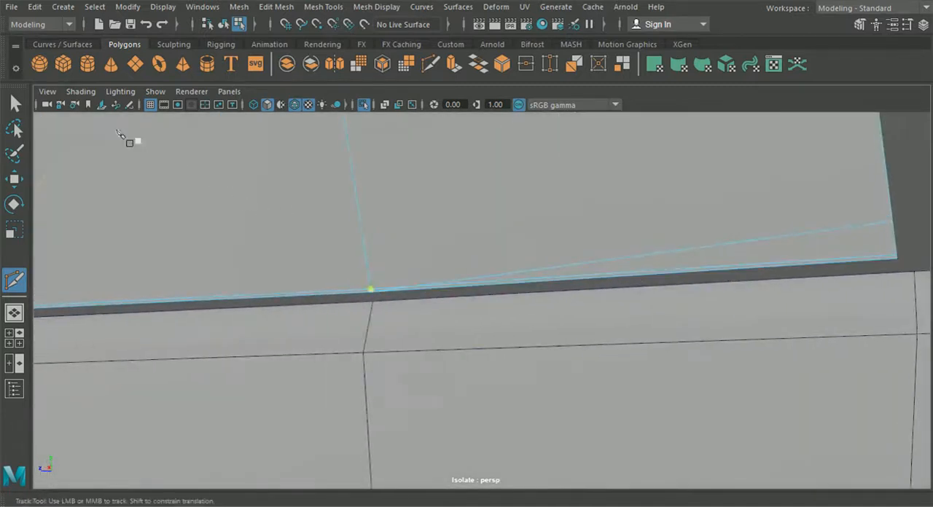
- Move the stray vertex of the bottom cut onto the adjacent vertical edge's end vertex and merge them
{"action": "left_click", "coordinate": [24, 107]}
{"action": "right_click_drag", "start_coordinate": [186, 176], "coordinate": [133, 108]}
{"action": "middle_click_drag", "start_coordinate": [247, 180], "coordinate": [391, 189], "text": "alt"}
{"action": "scroll", "coordinate": [560, 341], "scroll_direction": "up", "scroll_amount": 3}
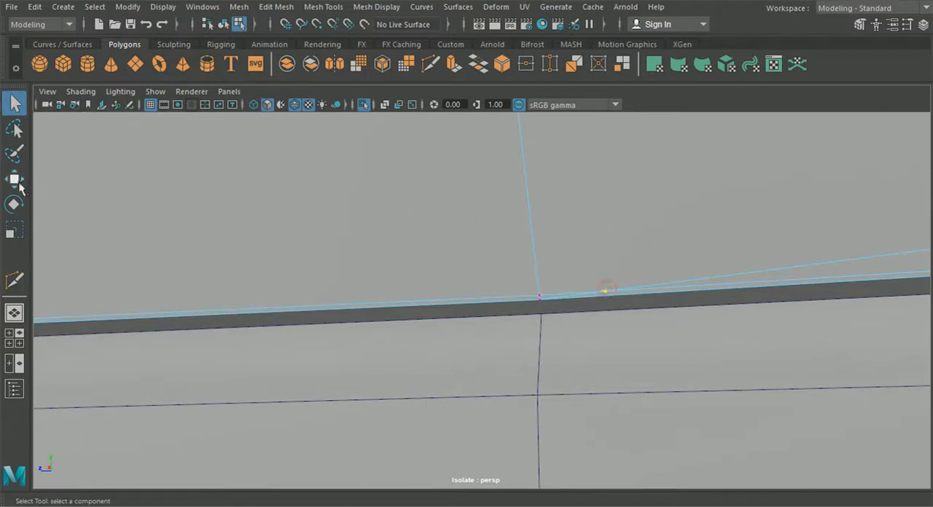
{"action": "left_click", "coordinate": [19, 184]}
{"action": "left_click_drag", "start_coordinate": [611, 300], "coordinate": [539, 298]}
{"action": "left_click_drag", "start_coordinate": [450, 241], "coordinate": [555, 297]}
{"action": "left_click_drag", "start_coordinate": [454, 298], "coordinate": [706, 305], "text": "alt"}
{"action": "scroll", "coordinate": [659, 331], "scroll_direction": "up", "scroll_amount": 2}
{"action": "scroll", "coordinate": [660, 331], "scroll_direction": "down", "scroll_amount": 2}
{"action": "scroll", "coordinate": [627, 321], "scroll_direction": "up", "scroll_amount": 1}
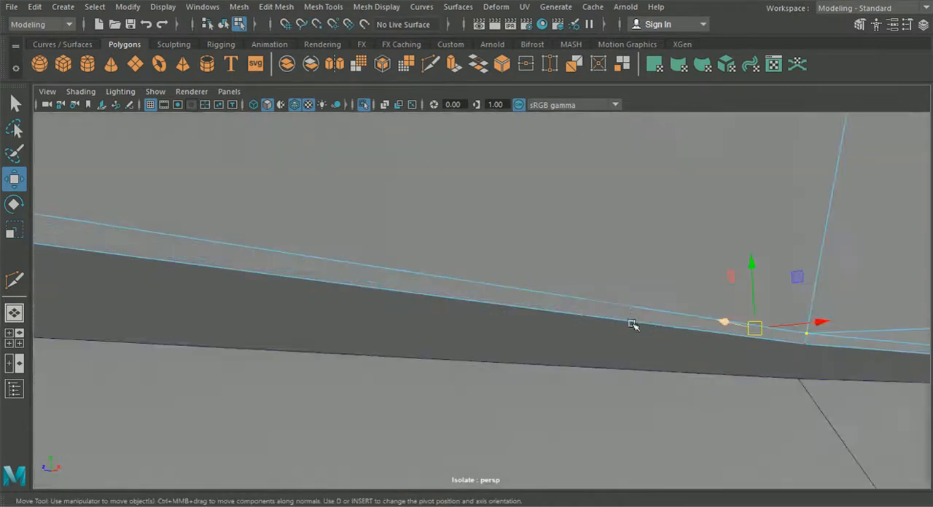
{"action": "left_click", "coordinate": [807, 335]}
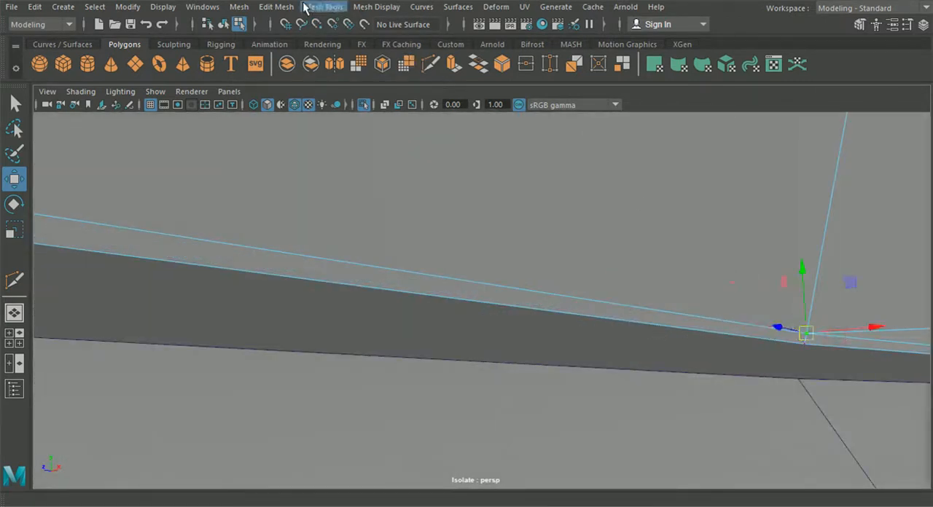
{"action": "left_click", "coordinate": [276, 7]}
{"action": "mouse_move", "coordinate": [689, 296]}
{"action": "left_mouse_down", "text": "alt"}
{"action": "mouse_move", "coordinate": [483, 314]}
{"action": "mouse_move", "coordinate": [683, 282]}
{"action": "left_mouse_up", "text": "alt"}
- Cut an edge alongside the diagonal edge at the lower rear corner, from the rear border to the nearest vertical edge
{"action": "left_click_drag", "start_coordinate": [524, 280], "coordinate": [403, 136], "text": "alt"}
{"action": "left_click", "coordinate": [433, 64]}
{"action": "scroll", "coordinate": [743, 264], "scroll_direction": "up", "scroll_amount": 2}
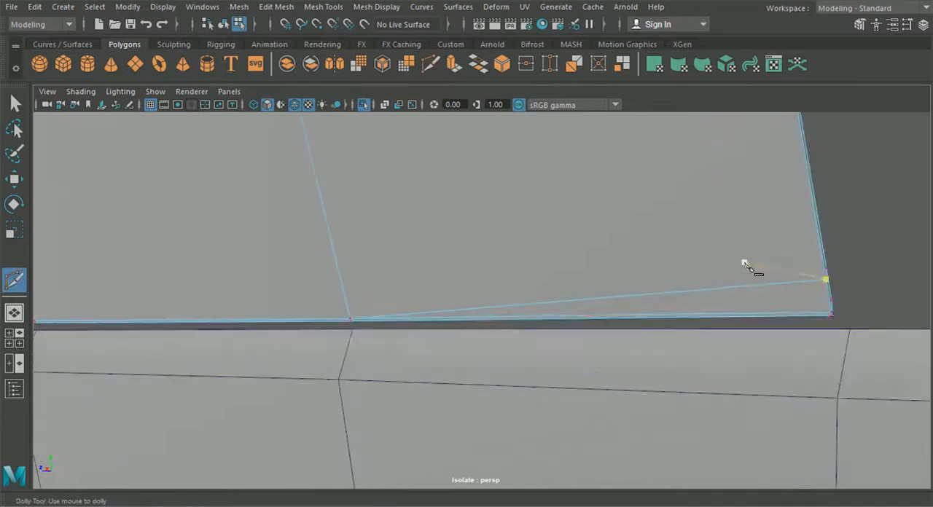
{"action": "left_click_drag", "start_coordinate": [832, 297], "coordinate": [782, 284], "text": "alt"}
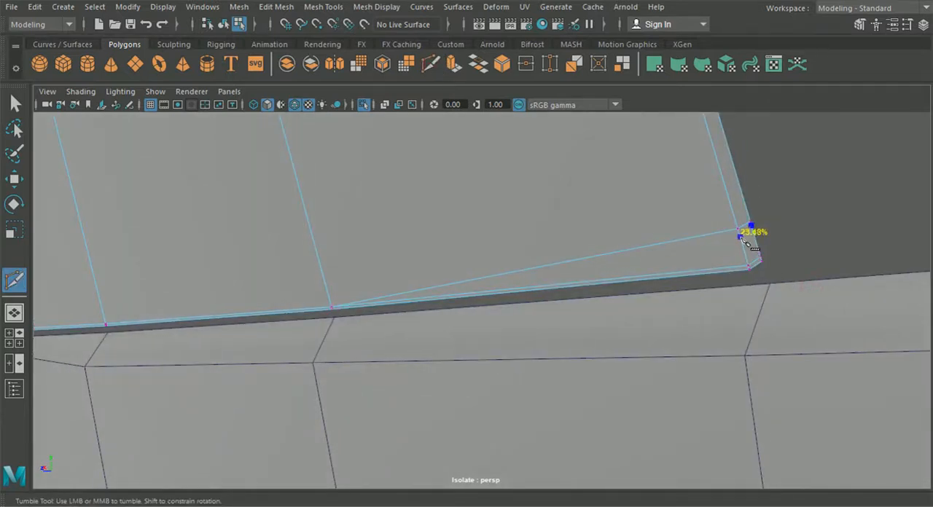
{"action": "middle_click_drag", "start_coordinate": [521, 273], "coordinate": [651, 271], "text": "alt"}
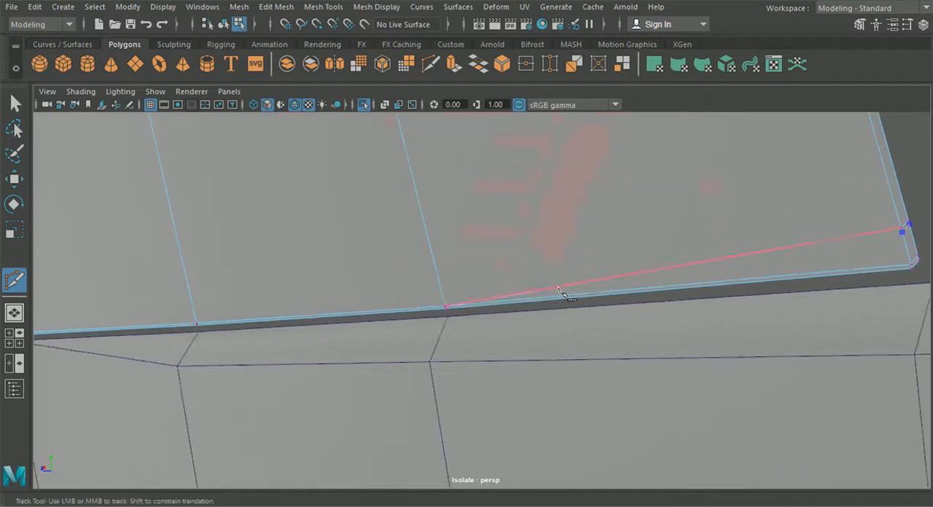
{"action": "scroll", "coordinate": [581, 310], "scroll_direction": "down", "scroll_amount": 3}
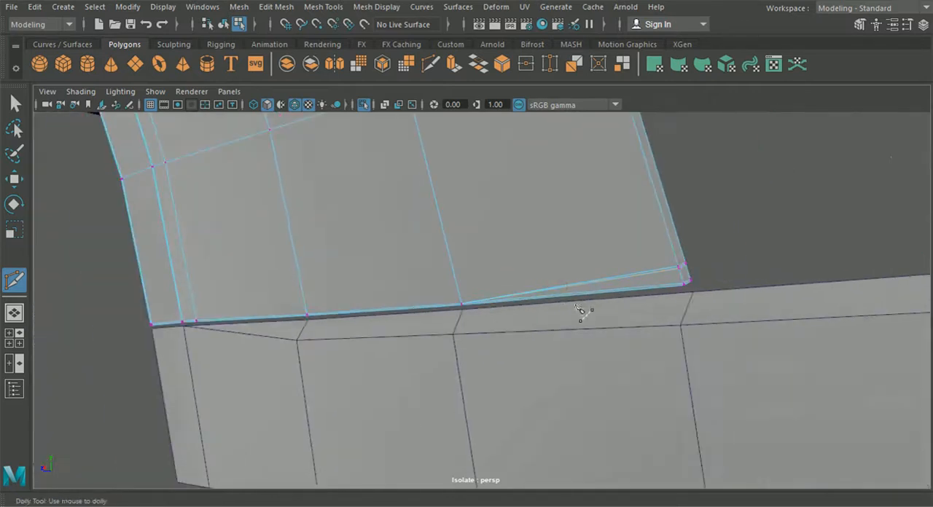
{"action": "left_click_drag", "start_coordinate": [554, 295], "coordinate": [613, 294], "text": "alt"}
{"action": "scroll", "coordinate": [620, 286], "scroll_direction": "down", "scroll_amount": 2}
{"action": "middle_click_drag", "start_coordinate": [620, 286], "coordinate": [561, 360], "text": "alt"}
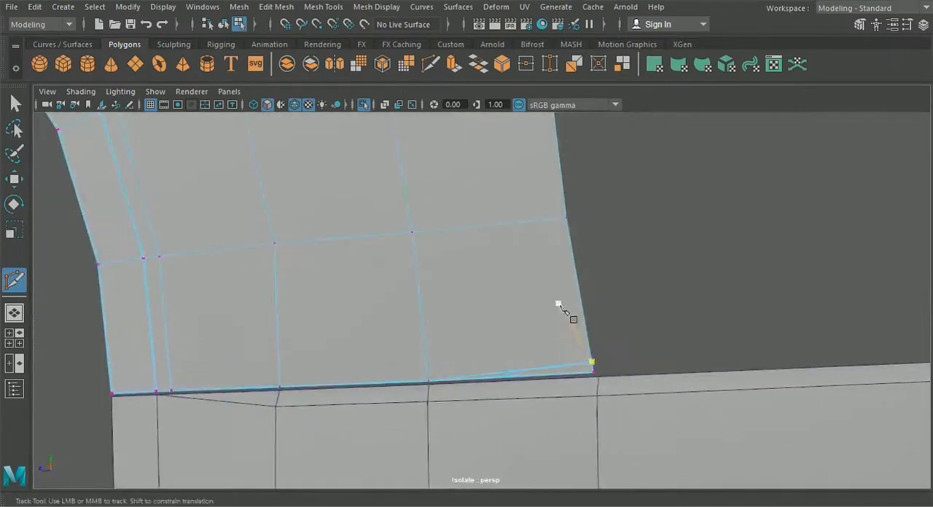
- Insert an edge loop across the side panel just below its upper border, near the rear corner under the vent
{"action": "left_click", "coordinate": [373, 8]}
{"action": "mouse_move", "coordinate": [332, 10]}
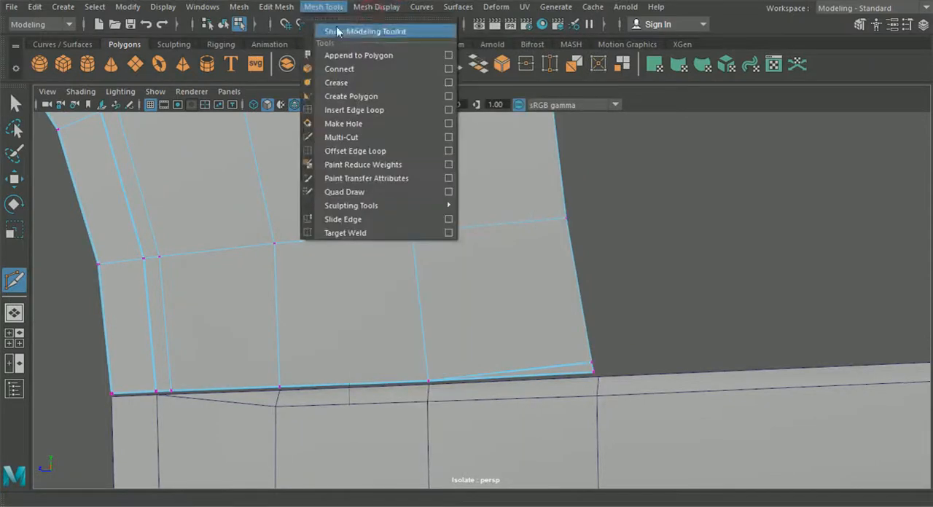
{"action": "left_click", "coordinate": [359, 112]}
{"action": "middle_click_drag", "start_coordinate": [589, 174], "coordinate": [594, 379], "text": "alt"}
{"action": "middle_click_drag", "start_coordinate": [515, 182], "coordinate": [549, 222], "text": "alt"}
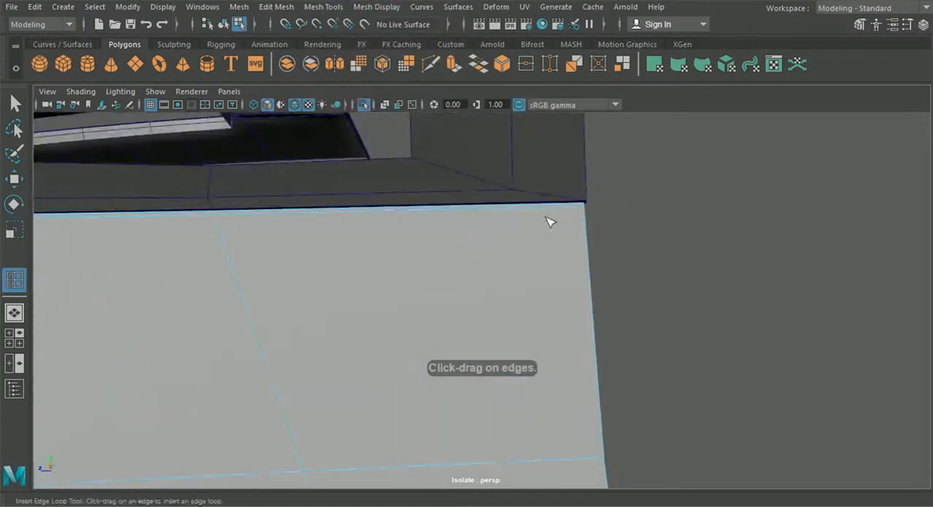
{"action": "left_click_drag", "start_coordinate": [580, 215], "coordinate": [581, 216]}
- Add a support edge loop at the side panel's lower rear corner and cut an edge with Multi-Cut along the corner's rear border
{"action": "scroll", "coordinate": [592, 255], "scroll_direction": "down", "scroll_amount": 2}
{"action": "middle_click_drag", "start_coordinate": [615, 371], "coordinate": [507, 145], "text": "alt"}
{"action": "scroll", "coordinate": [506, 150], "scroll_direction": "up", "scroll_amount": 4}
{"action": "middle_click_drag", "start_coordinate": [510, 197], "coordinate": [456, 298], "text": "alt"}
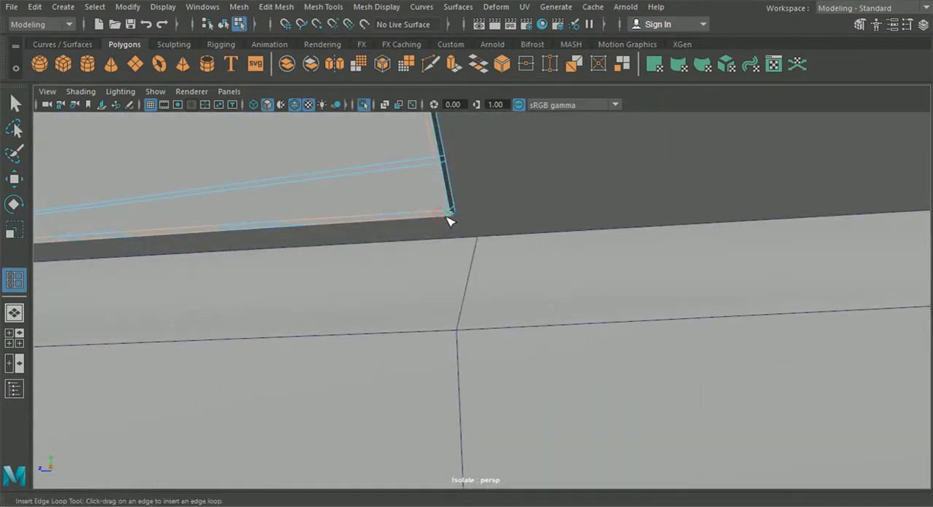
{"action": "left_click", "coordinate": [430, 64]}
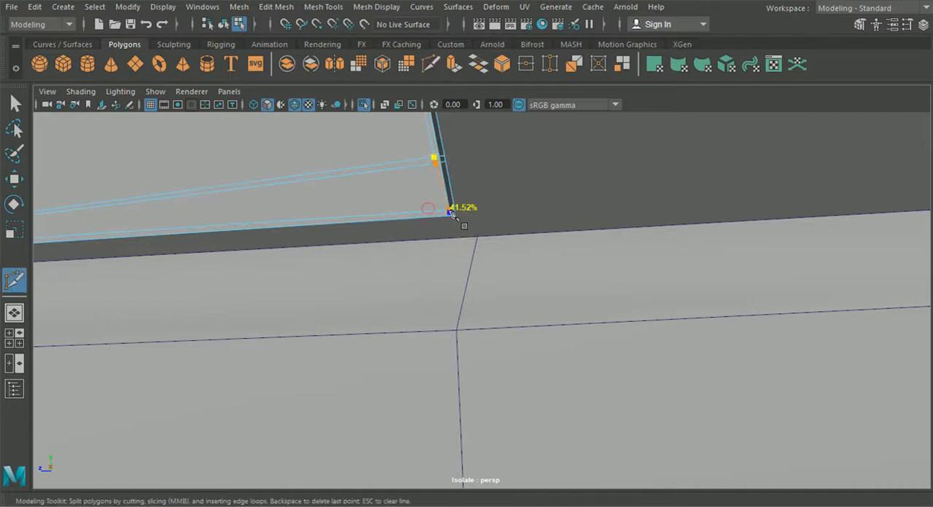
{"action": "right_click_drag", "start_coordinate": [530, 198], "coordinate": [504, 200], "text": "alt"}
{"action": "left_click_drag", "start_coordinate": [503, 199], "coordinate": [471, 257], "text": "alt"}
{"action": "left_click", "coordinate": [20, 107]}
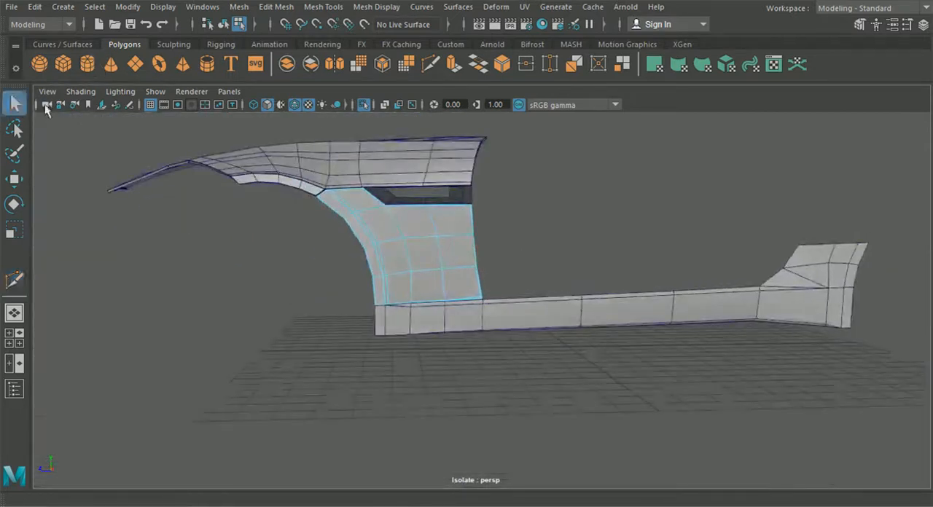
- Return to object mode and inspect the side panel in smooth preview
{"action": "left_click", "coordinate": [224, 25]}
{"action": "left_click_drag", "start_coordinate": [250, 211], "coordinate": [324, 242], "text": "alt"}
{"action": "left_click", "coordinate": [505, 216]}
{"action": "left_click", "coordinate": [483, 260]}
{"action": "left_click", "coordinate": [531, 241]}
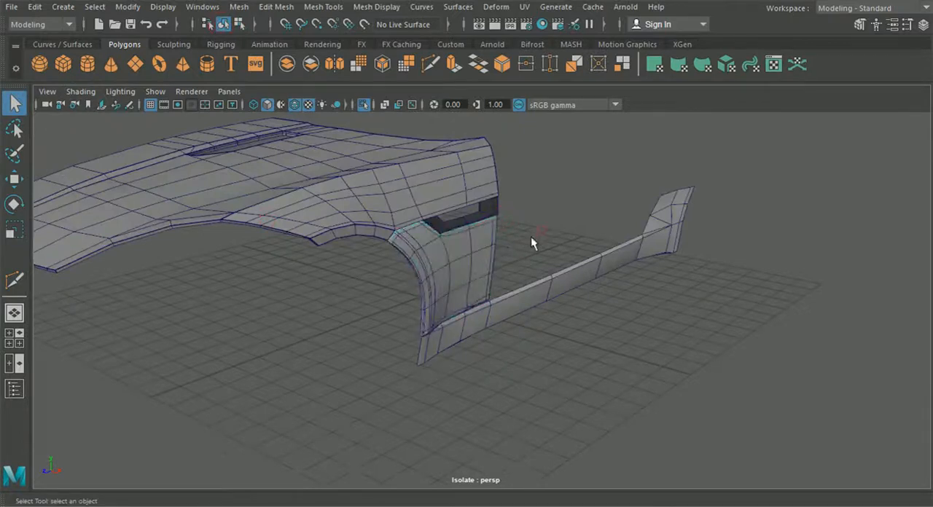
{"action": "scroll", "coordinate": [531, 242], "scroll_direction": "up", "scroll_amount": 2}
{"action": "scroll", "coordinate": [530, 242], "scroll_direction": "up", "scroll_amount": 3}
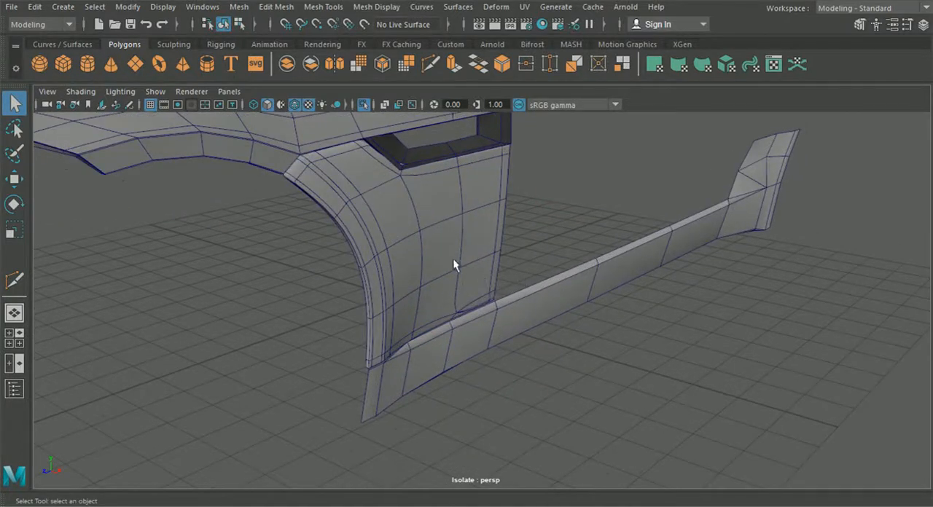
- Hide the wireframe on shaded surfaces and inspect the side panel's upper front seam against the hood
{"action": "left_click", "coordinate": [293, 137]}
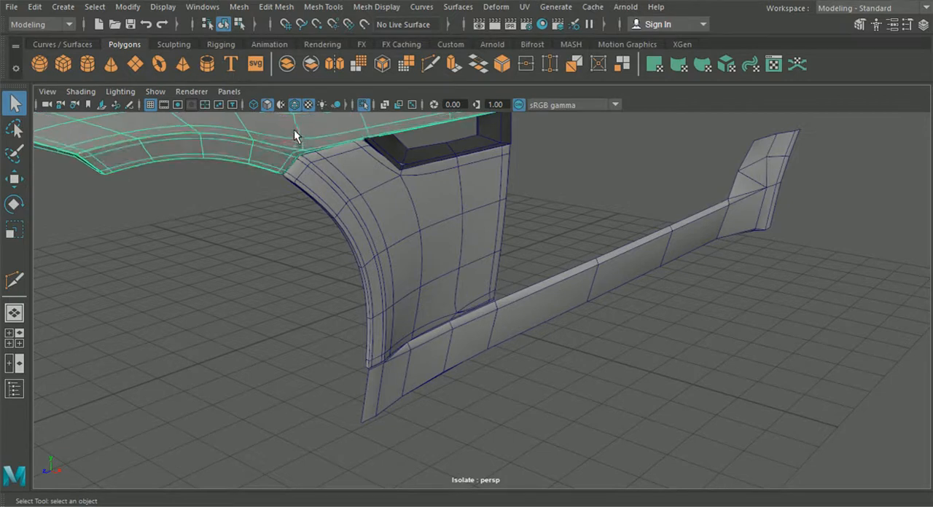
{"action": "left_click", "coordinate": [298, 104]}
{"action": "mouse_move", "coordinate": [302, 241]}
{"action": "left_mouse_down", "text": "alt"}
{"action": "mouse_move", "coordinate": [309, 260]}
{"action": "mouse_move", "coordinate": [388, 258]}
{"action": "left_mouse_up", "text": "alt"}
{"action": "scroll", "coordinate": [412, 271], "scroll_direction": "up", "scroll_amount": 3}
{"action": "left_click", "coordinate": [415, 268]}
{"action": "scroll", "coordinate": [417, 277], "scroll_direction": "up", "scroll_amount": 2}
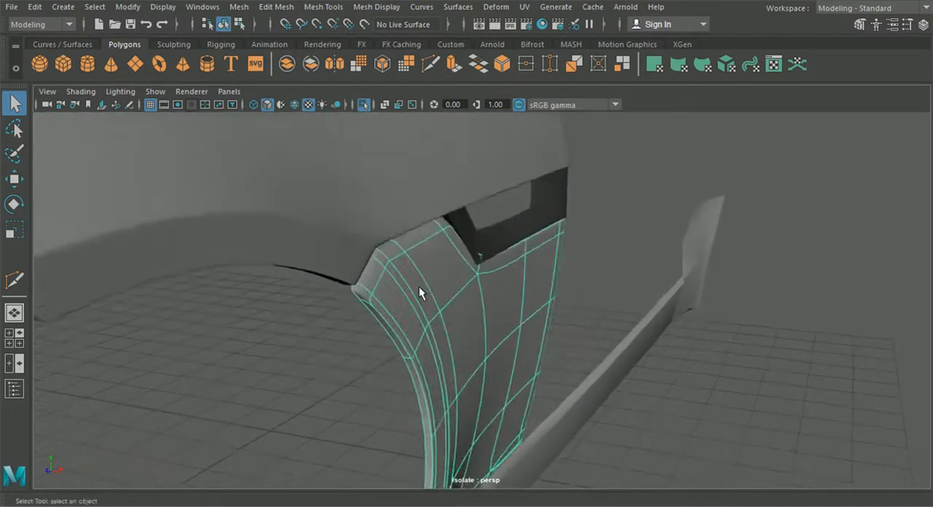
- Insert an edge loop beside the side panel's upper front border near the wheel arch and preview the panel smoothed
{"action": "left_click_drag", "start_coordinate": [414, 282], "coordinate": [379, 269], "text": "alt"}
{"action": "middle_click_drag", "start_coordinate": [379, 269], "coordinate": [452, 327], "text": "alt"}
{"action": "scroll", "coordinate": [452, 327], "scroll_direction": "up", "scroll_amount": 4}
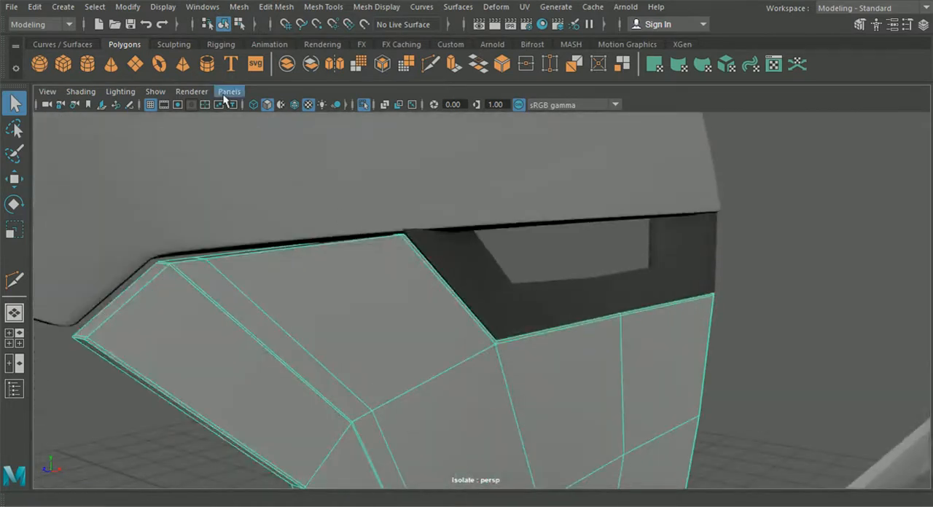
{"action": "left_click", "coordinate": [239, 7]}
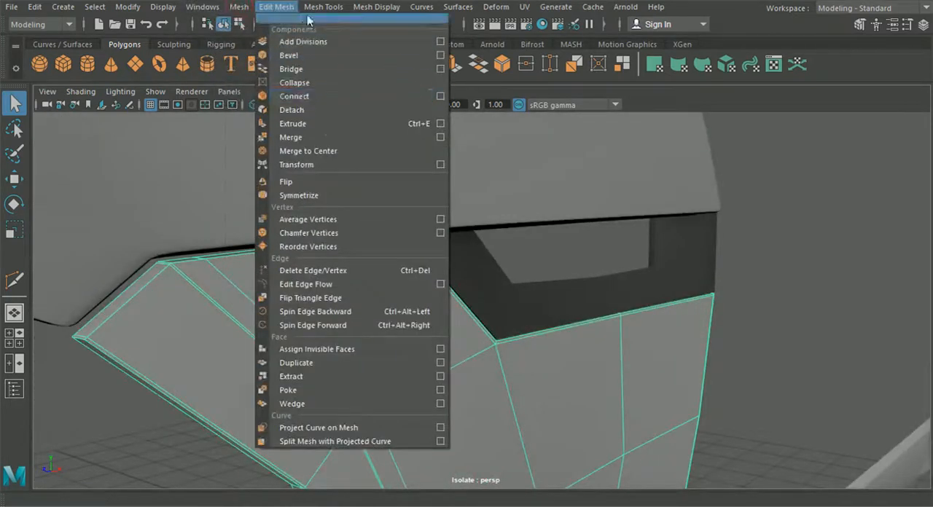
{"action": "left_click", "coordinate": [354, 110]}
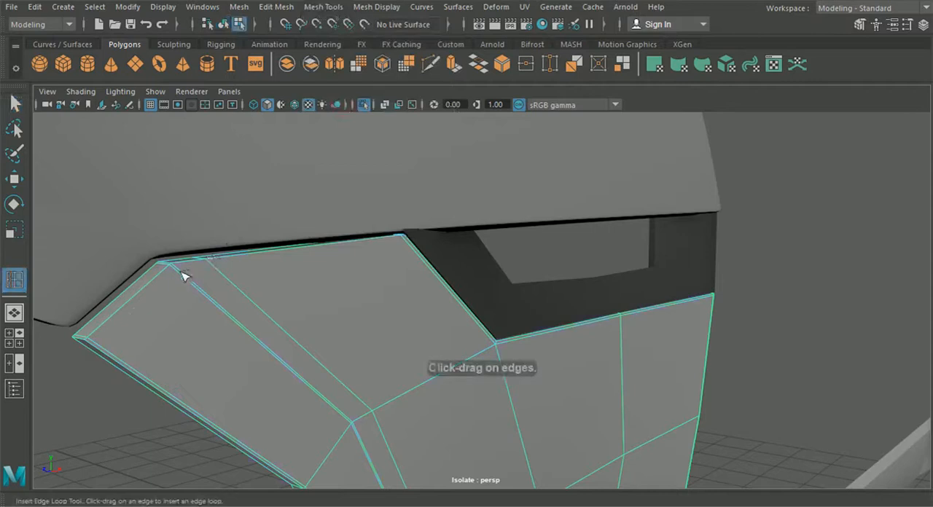
{"action": "scroll", "coordinate": [181, 273], "scroll_direction": "down", "scroll_amount": 5}
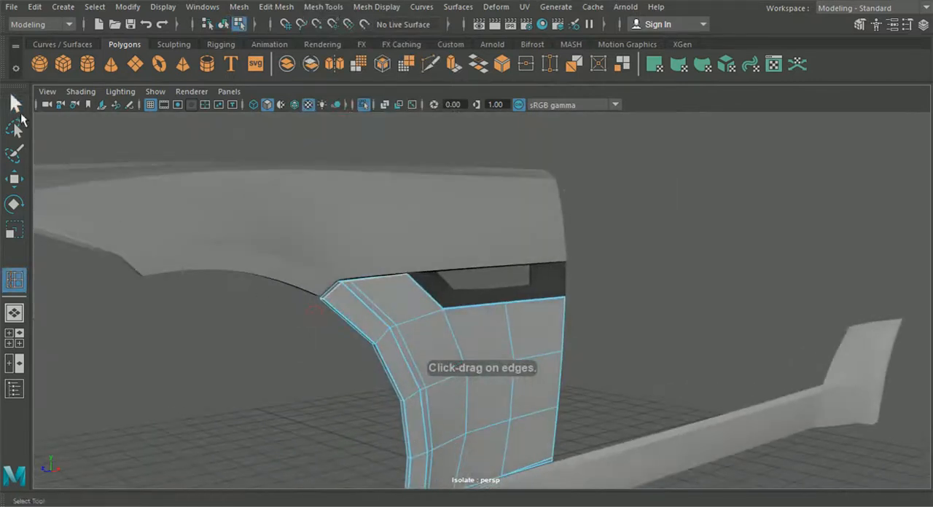
{"action": "left_click", "coordinate": [16, 105]}
{"action": "key", "text": "3"}
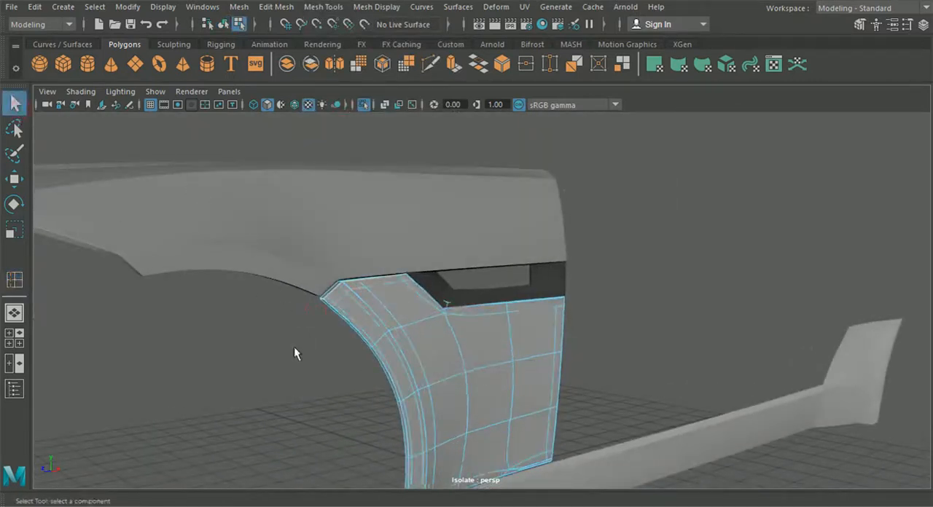
- Return to object mode and inspect the hood panel in smooth preview above the side panel
{"action": "left_click", "coordinate": [262, 319]}
{"action": "left_click_drag", "start_coordinate": [263, 318], "coordinate": [387, 383], "text": "alt"}
{"action": "left_click", "coordinate": [387, 383]}
{"action": "left_click", "coordinate": [242, 270]}
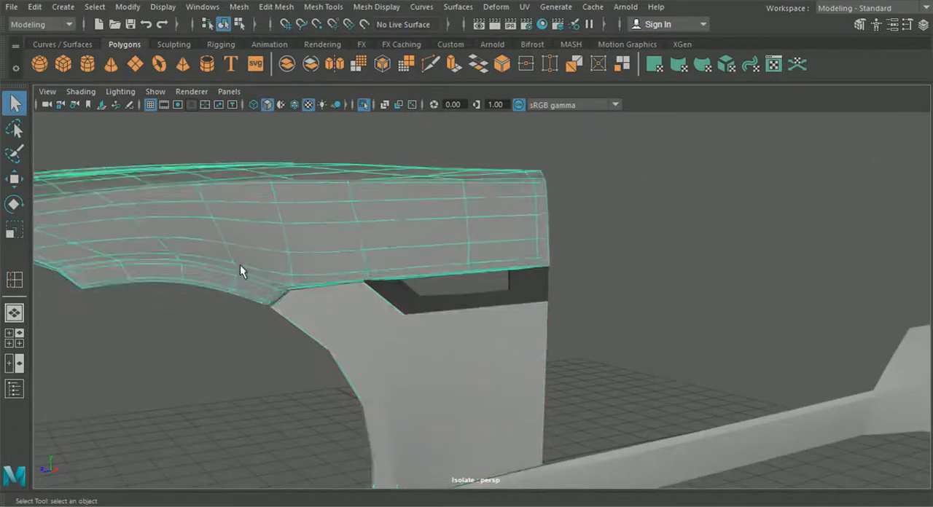
{"action": "left_click_drag", "start_coordinate": [379, 326], "coordinate": [381, 347], "text": "alt"}
- Show the wireframe on shaded surfaces and insert edge loops on the vent's rear pillar beside its vertical corner edge and rear border
{"action": "left_click", "coordinate": [295, 104]}
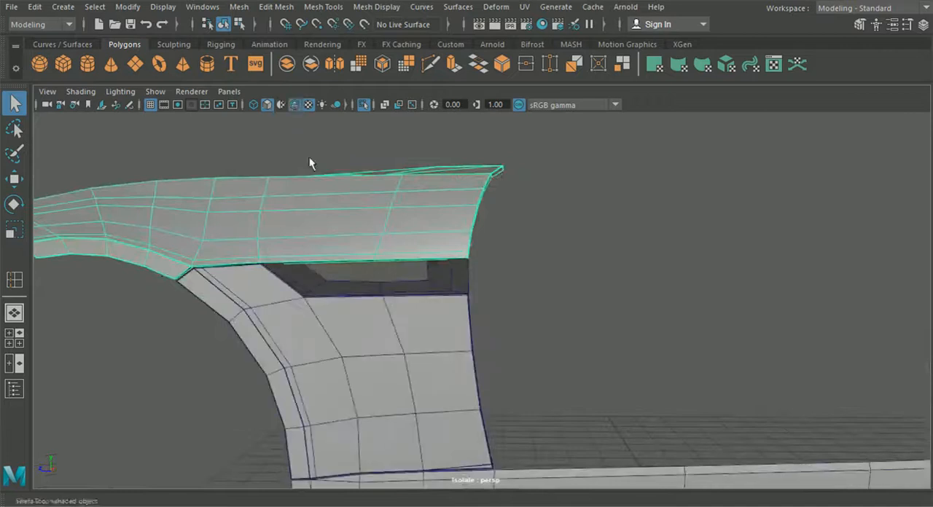
{"action": "right_click_drag", "start_coordinate": [310, 162], "coordinate": [445, 246], "text": "alt"}
{"action": "left_click", "coordinate": [420, 243]}
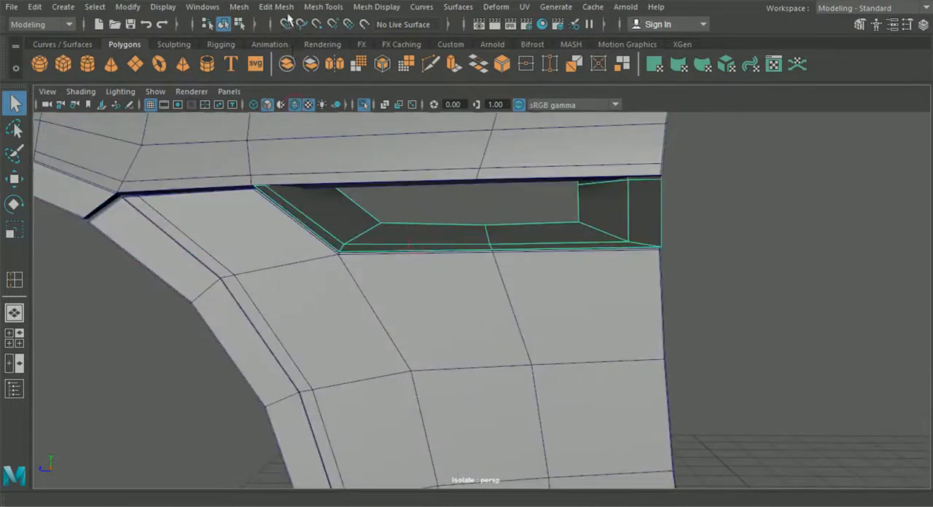
{"action": "left_click", "coordinate": [323, 6]}
{"action": "left_click", "coordinate": [352, 107]}
{"action": "left_click_drag", "start_coordinate": [408, 182], "coordinate": [479, 211], "text": "alt"}
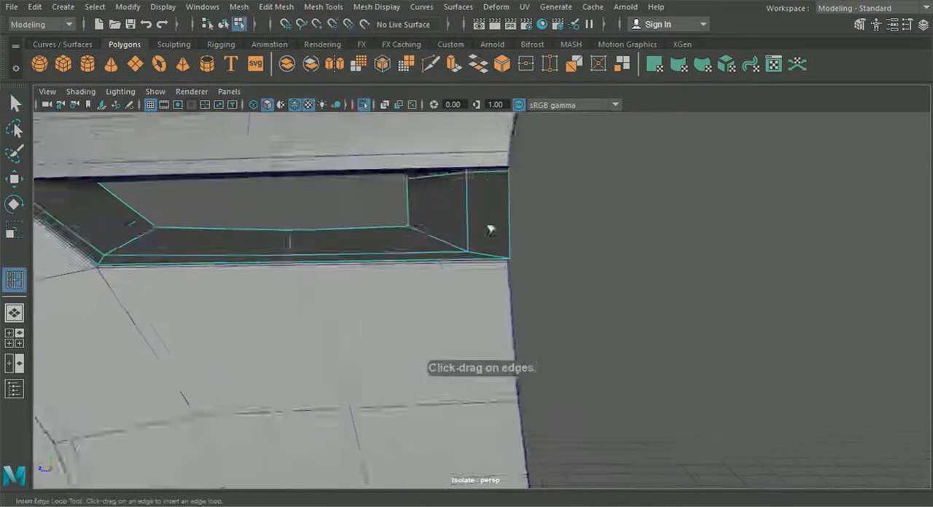
{"action": "right_click_drag", "start_coordinate": [479, 211], "coordinate": [500, 246], "text": "alt"}
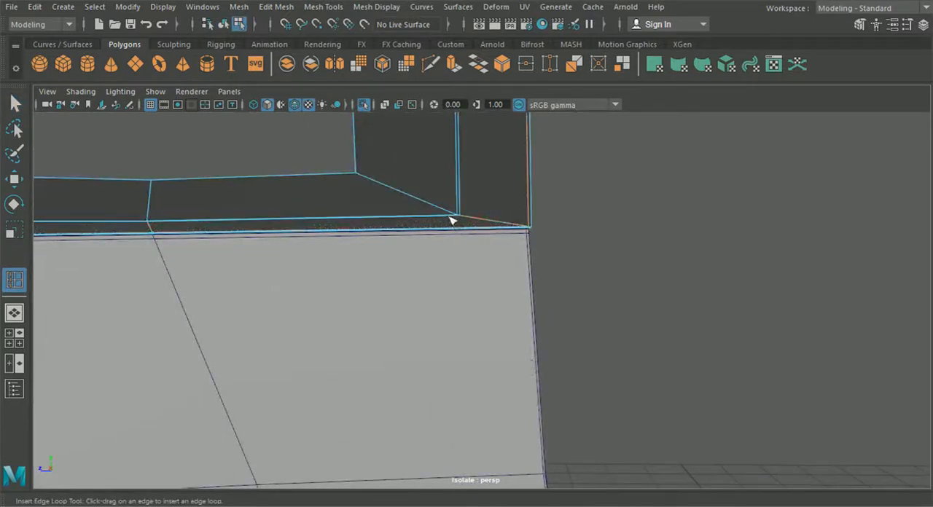
{"action": "left_click_drag", "start_coordinate": [451, 217], "coordinate": [452, 216]}
- Insert a support edge loop on the vent beside the inner border of its opening
{"action": "scroll", "coordinate": [451, 217], "scroll_direction": "down", "scroll_amount": 5}
{"action": "middle_click_drag", "start_coordinate": [451, 213], "coordinate": [453, 243], "text": "alt"}
{"action": "scroll", "coordinate": [481, 234], "scroll_direction": "up", "scroll_amount": 4}
{"action": "middle_click_drag", "start_coordinate": [473, 203], "coordinate": [470, 246], "text": "alt"}
{"action": "scroll", "coordinate": [471, 246], "scroll_direction": "up", "scroll_amount": 4}
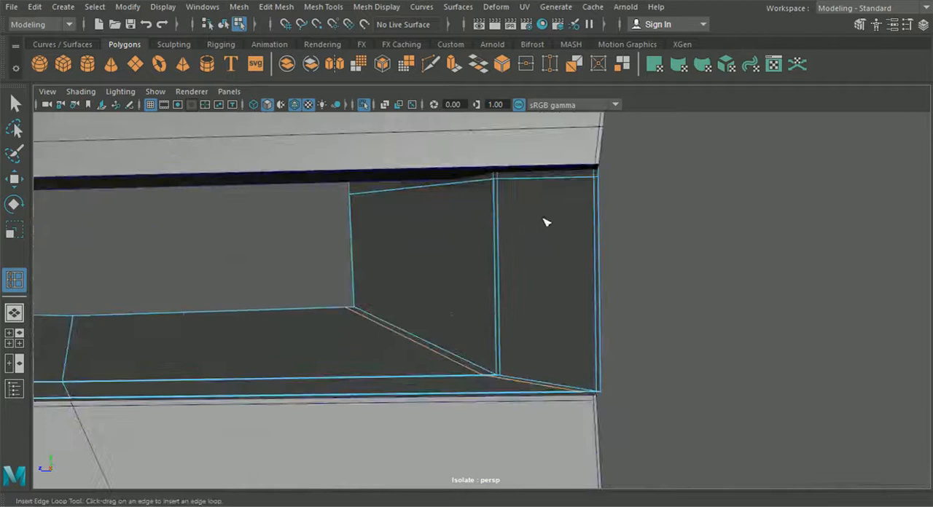
{"action": "left_click_drag", "start_coordinate": [544, 220], "coordinate": [463, 241], "text": "alt"}
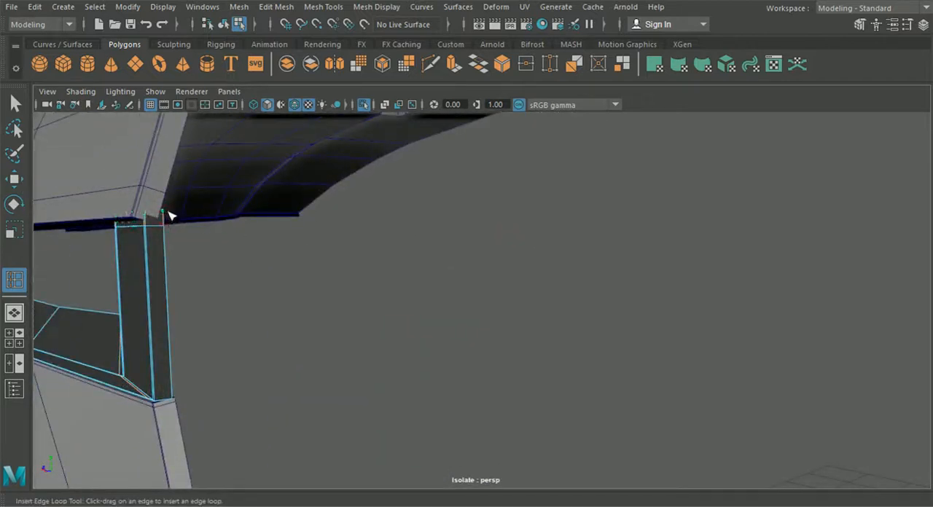
- Insert edge loops just below the vent's upper border at the rear pillar and front end, and leave the tool
{"action": "left_click_drag", "start_coordinate": [172, 215], "coordinate": [513, 302], "text": "alt"}
{"action": "scroll", "coordinate": [513, 302], "scroll_direction": "up", "scroll_amount": 4}
{"action": "scroll", "coordinate": [409, 297], "scroll_direction": "up", "scroll_amount": 2}
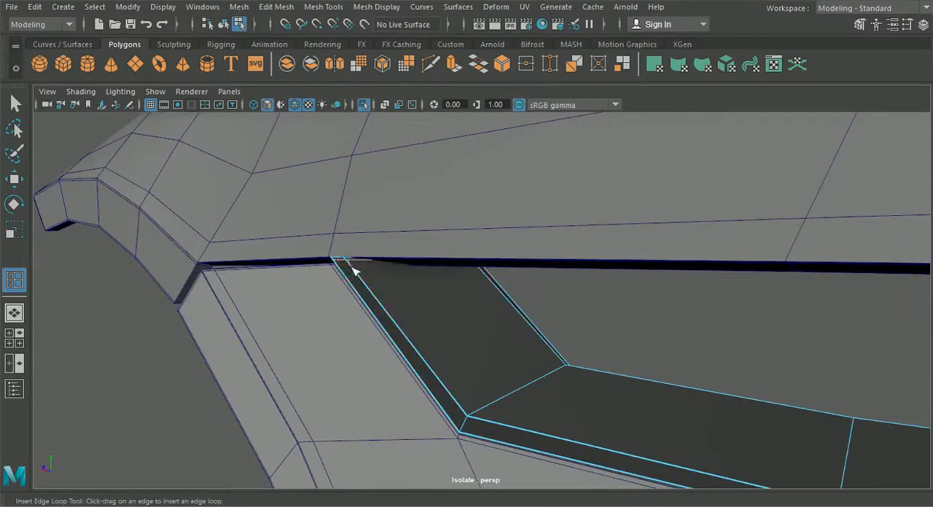
{"action": "left_click_drag", "start_coordinate": [348, 263], "coordinate": [476, 308], "text": "alt"}
{"action": "middle_click_drag", "start_coordinate": [475, 309], "coordinate": [425, 284], "text": "alt"}
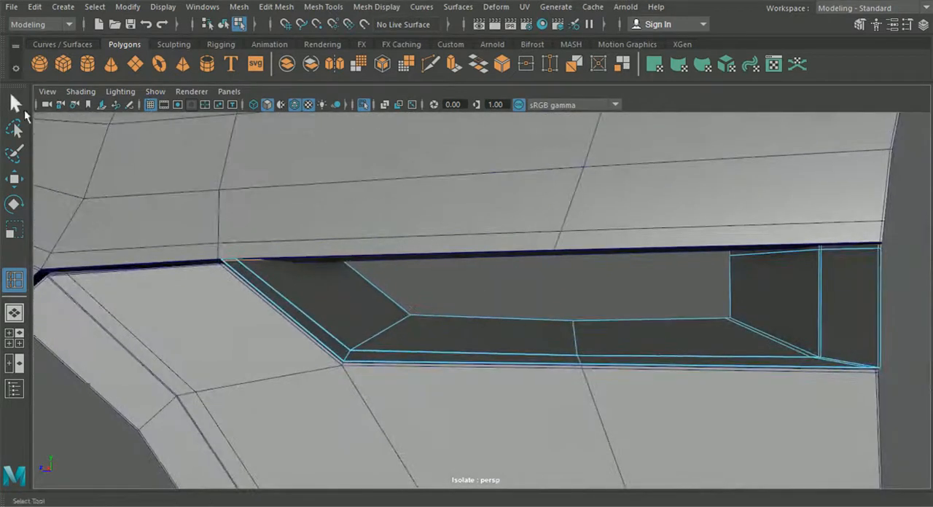
{"action": "left_click", "coordinate": [15, 105]}
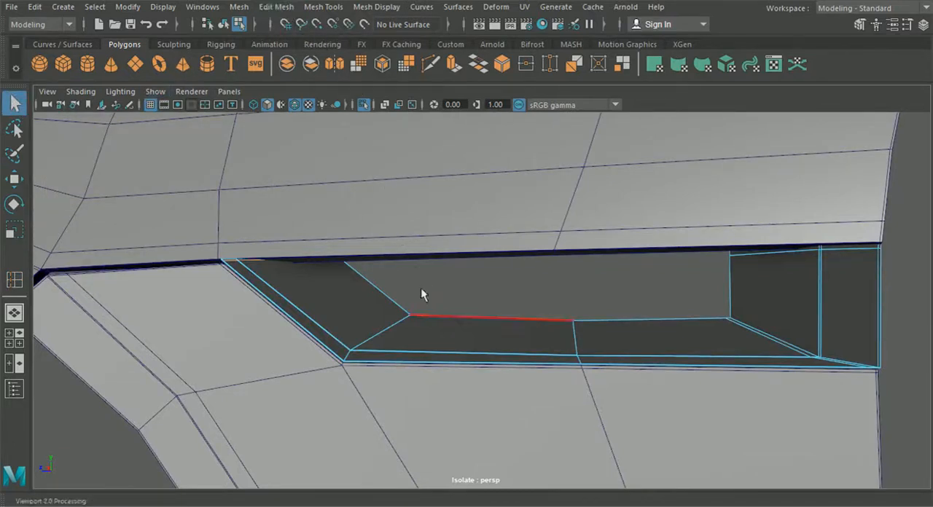
- Preview the vent and side panel smoothed in object mode and inspect them with the wireframe hidden
{"action": "left_click", "coordinate": [224, 25]}
{"action": "key", "text": "3"}
{"action": "left_click", "coordinate": [481, 281]}
{"action": "scroll", "coordinate": [481, 284], "scroll_direction": "down", "scroll_amount": 5}
{"action": "left_click", "coordinate": [471, 367]}
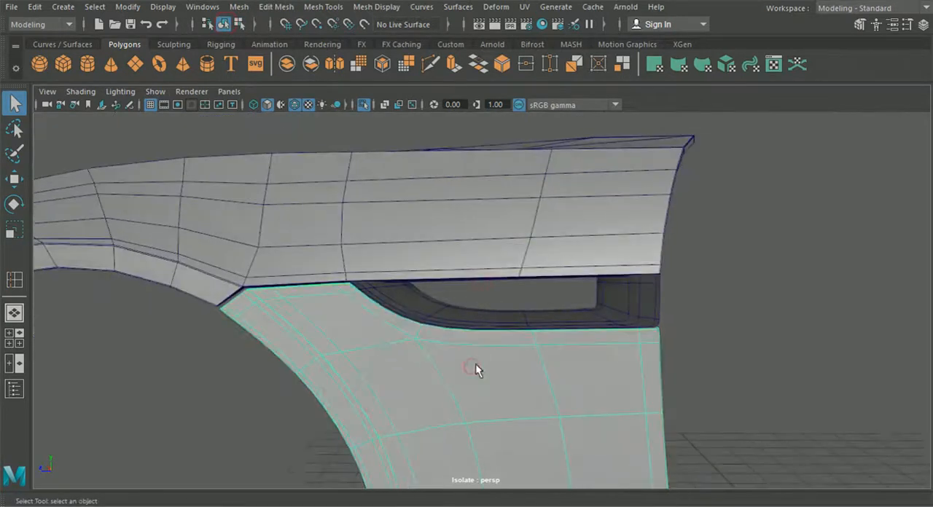
{"action": "left_click", "coordinate": [698, 328]}
{"action": "left_click", "coordinate": [296, 104]}
{"action": "mouse_move", "coordinate": [396, 267]}
{"action": "left_mouse_down", "text": "alt"}
{"action": "mouse_move", "coordinate": [319, 258]}
{"action": "mouse_move", "coordinate": [398, 263]}
{"action": "left_mouse_up", "text": "alt"}
{"action": "scroll", "coordinate": [441, 274], "scroll_direction": "up", "scroll_amount": 5}
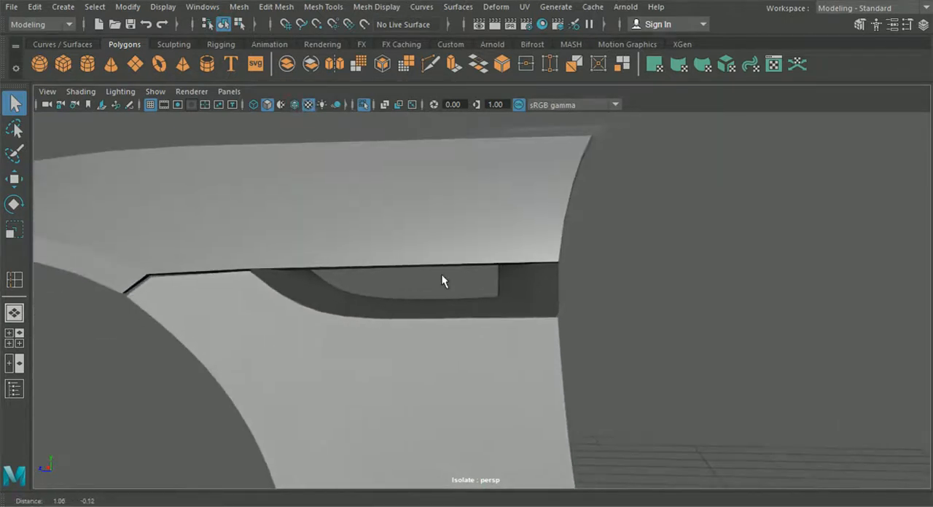
- Insert an edge loop along the thickness face of the side panel's rear border, starting at the upper rear corner below the vent
{"action": "left_click", "coordinate": [391, 280]}
{"action": "scroll", "coordinate": [391, 279], "scroll_direction": "down", "scroll_amount": 2}
{"action": "left_click_drag", "start_coordinate": [398, 279], "coordinate": [327, 162], "text": "alt"}
{"action": "scroll", "coordinate": [384, 287], "scroll_direction": "up", "scroll_amount": 5}
{"action": "left_click", "coordinate": [237, 9]}
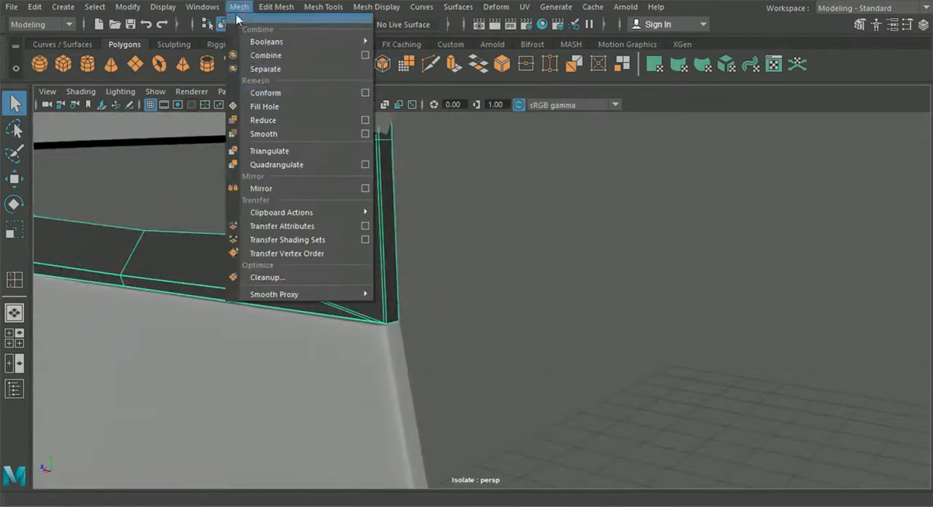
{"action": "mouse_move", "coordinate": [277, 7]}
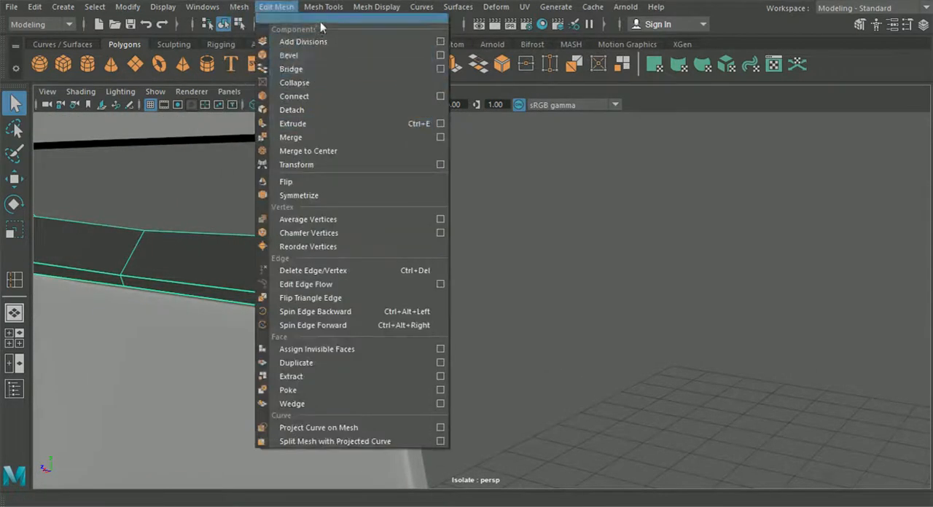
{"action": "mouse_move", "coordinate": [323, 7]}
{"action": "left_click", "coordinate": [354, 110]}
{"action": "left_click_drag", "start_coordinate": [364, 129], "coordinate": [347, 329], "text": "alt"}
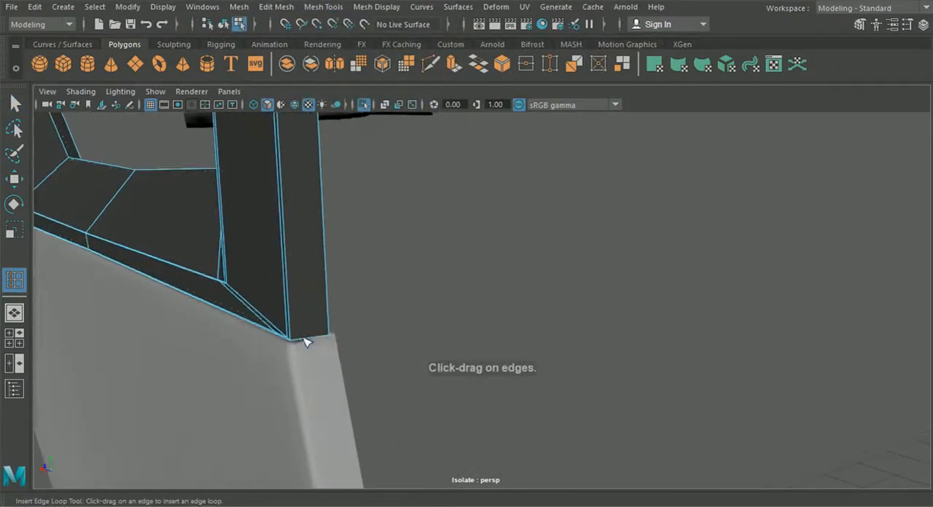
{"action": "left_click", "coordinate": [306, 357]}
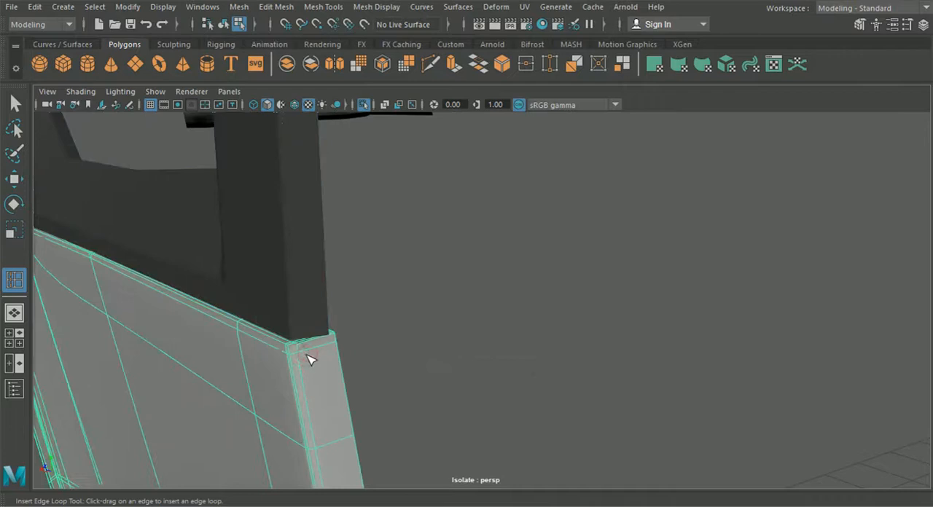
{"action": "left_click", "coordinate": [308, 357]}
{"action": "left_click", "coordinate": [307, 362]}
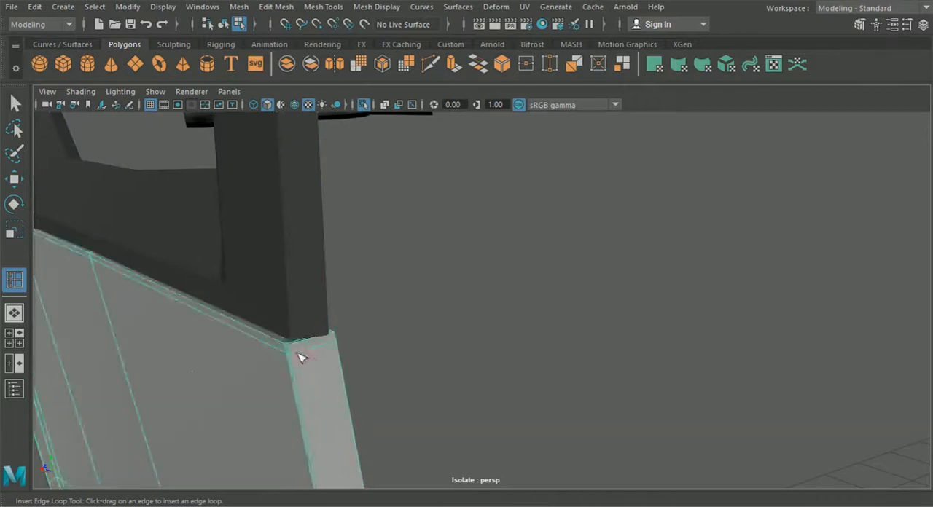
- Preview the side panel smoothed and inspect it together with the isolated hood, vent and sill
{"action": "key", "text": "f"}
{"action": "key", "text": "q"}
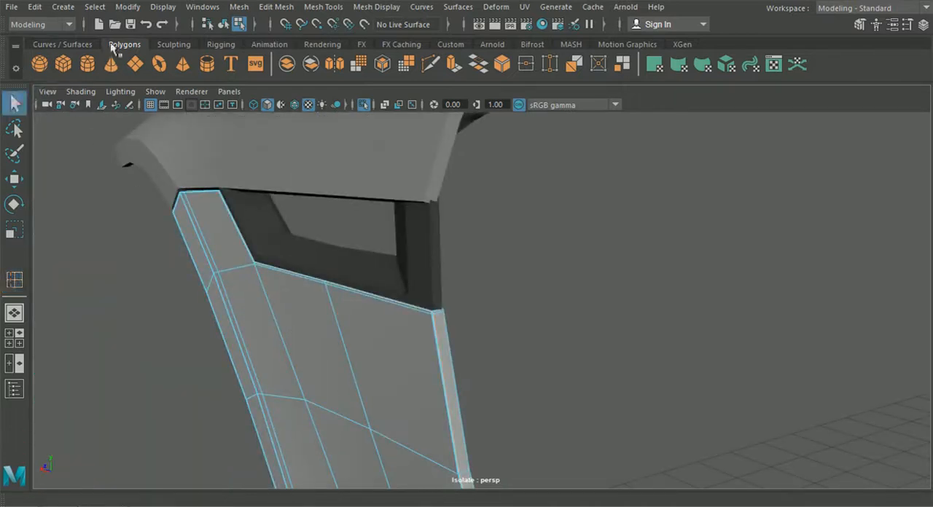
{"action": "key", "text": "3"}
{"action": "left_click", "coordinate": [467, 274]}
{"action": "left_click_drag", "start_coordinate": [466, 275], "coordinate": [565, 283], "text": "alt"}
{"action": "left_click", "coordinate": [474, 311]}
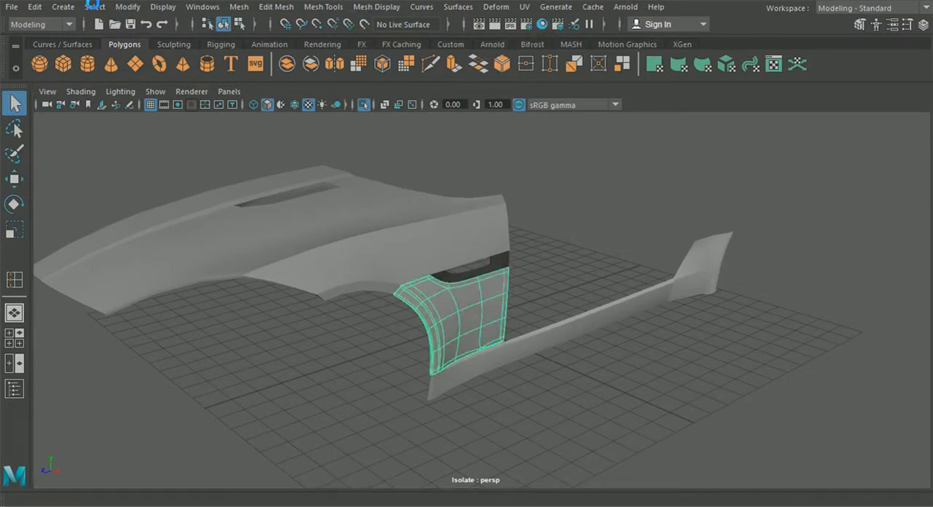
{"action": "left_click", "coordinate": [357, 308]}
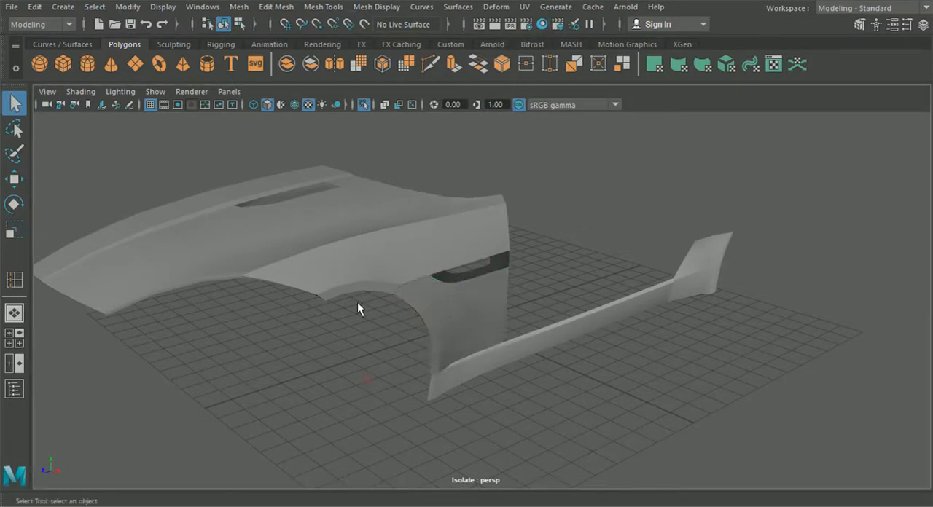
- Turn off Isolate Select to bring back the entire car
{"action": "left_click", "coordinate": [366, 107]}
{"action": "left_click_drag", "start_coordinate": [277, 316], "coordinate": [386, 323], "text": "alt"}
{"action": "scroll", "coordinate": [273, 330], "scroll_direction": "down", "scroll_amount": 4}
{"action": "left_click_drag", "start_coordinate": [275, 332], "coordinate": [155, 341], "text": "alt"}
{"action": "scroll", "coordinate": [474, 331], "scroll_direction": "up", "scroll_amount": 3}
- Examine the fit of the hood, vent and side panel against the wheel arch, door and surrounding body
{"action": "left_click_drag", "start_coordinate": [474, 331], "coordinate": [461, 338], "text": "alt"}
{"action": "left_click", "coordinate": [469, 329]}
{"action": "left_click", "coordinate": [429, 394]}
{"action": "left_click_drag", "start_coordinate": [429, 393], "coordinate": [548, 392], "text": "alt"}
{"action": "left_click_drag", "start_coordinate": [461, 353], "coordinate": [482, 347], "text": "alt"}
{"action": "middle_click_drag", "start_coordinate": [481, 349], "coordinate": [490, 371], "text": "alt"}
{"action": "scroll", "coordinate": [489, 371], "scroll_direction": "up", "scroll_amount": 3}
{"action": "left_click_drag", "start_coordinate": [490, 371], "coordinate": [454, 366], "text": "alt"}
{"action": "left_click", "coordinate": [455, 366]}
{"action": "left_click", "coordinate": [408, 290]}
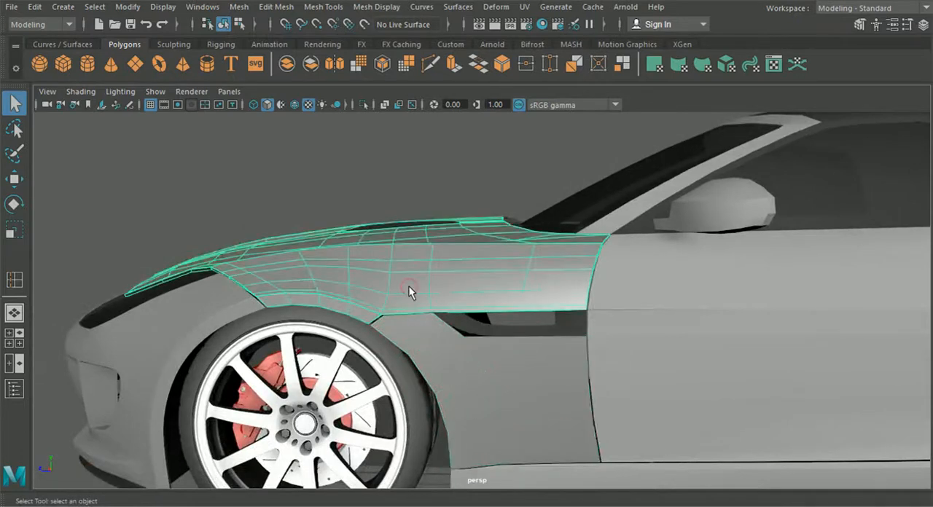
{"action": "left_click_drag", "start_coordinate": [426, 335], "coordinate": [487, 330], "text": "alt"}
{"action": "left_click", "coordinate": [312, 154]}
{"action": "left_click", "coordinate": [499, 332]}
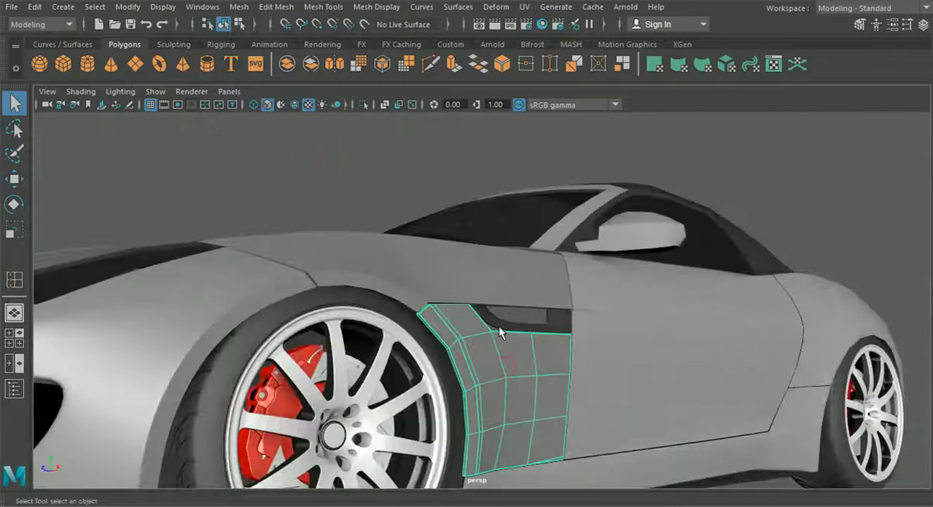
- Mirror the selected front side body panels to the opposite side of the car with Duplicate Special
{"action": "left_click", "coordinate": [499, 326]}
{"action": "left_click", "coordinate": [499, 330]}
{"action": "left_click", "coordinate": [14, 179]}
{"action": "scroll", "coordinate": [355, 301], "scroll_direction": "down", "scroll_amount": 5}
{"action": "left_click_drag", "start_coordinate": [357, 301], "coordinate": [463, 327], "text": "alt"}
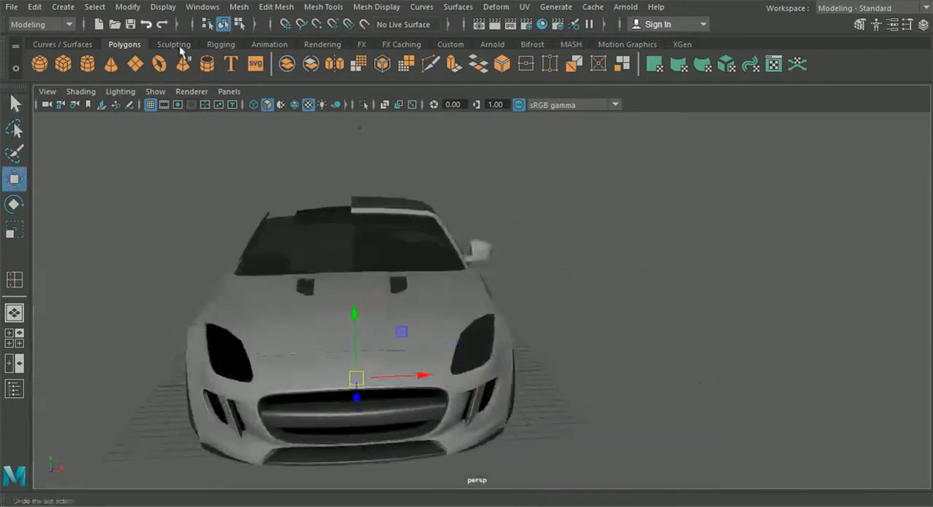
{"action": "left_click", "coordinate": [37, 8]}
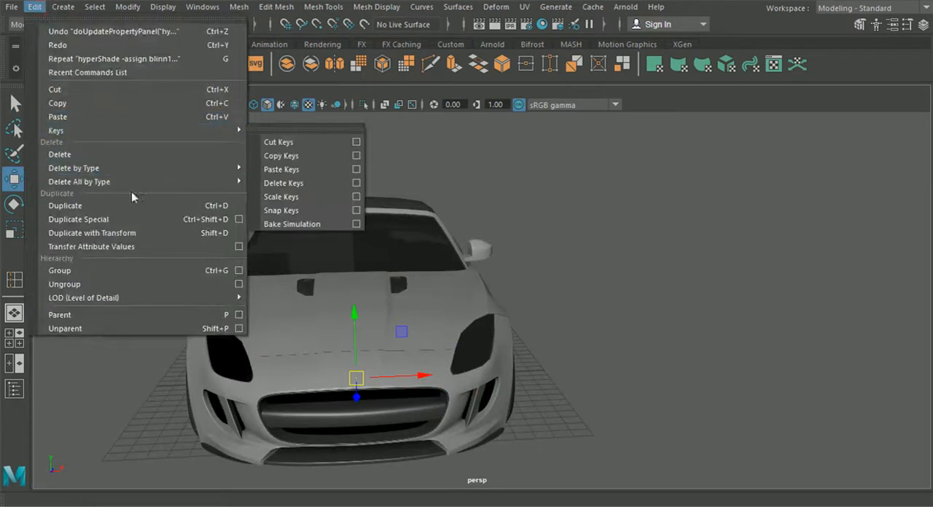
{"action": "left_click", "coordinate": [132, 218]}
- Display the hood and side panel smoothed and check their fit around the vents, wheel arch and door
{"action": "left_click_drag", "start_coordinate": [291, 277], "coordinate": [330, 376], "text": "alt"}
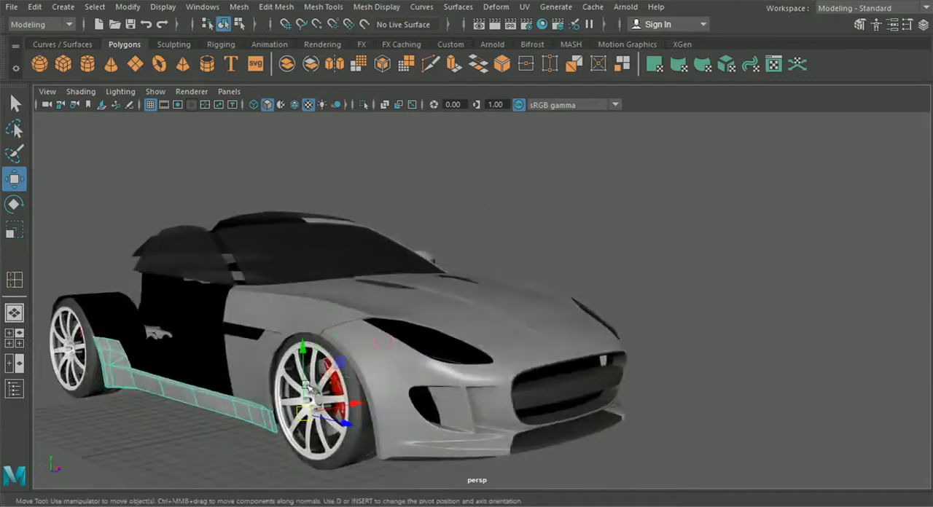
{"action": "left_click_drag", "start_coordinate": [229, 455], "coordinate": [364, 402], "text": "alt"}
{"action": "middle_click_drag", "start_coordinate": [375, 351], "coordinate": [437, 369], "text": "alt"}
{"action": "scroll", "coordinate": [440, 368], "scroll_direction": "up", "scroll_amount": 5}
{"action": "left_click_drag", "start_coordinate": [445, 367], "coordinate": [436, 402], "text": "alt"}
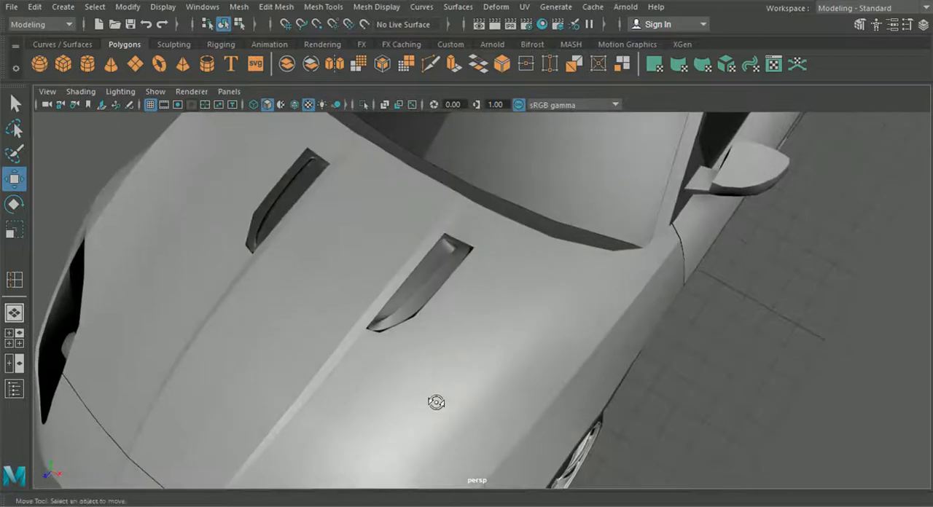
{"action": "left_click", "coordinate": [397, 382]}
{"action": "key", "text": "3"}
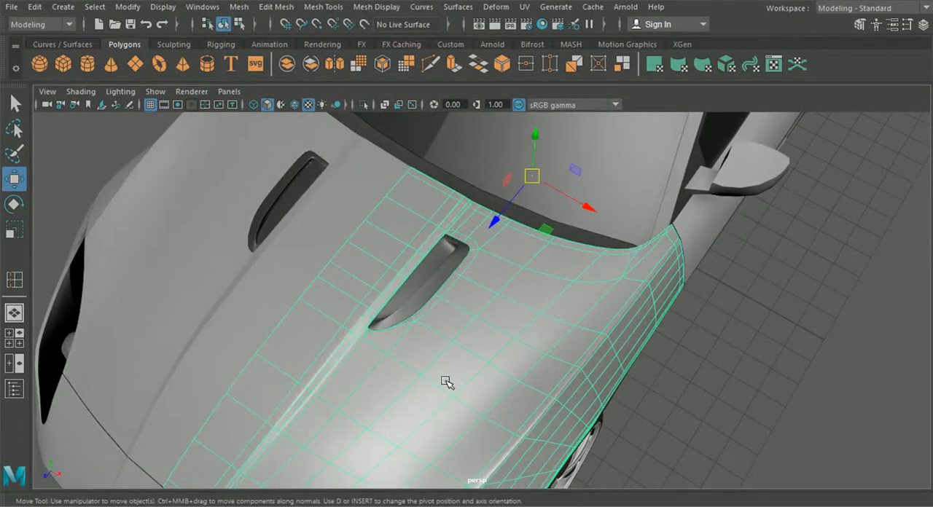
{"action": "left_click_drag", "start_coordinate": [447, 382], "coordinate": [371, 315], "text": "alt"}
{"action": "left_click", "coordinate": [547, 427]}
{"action": "key", "text": "3"}
{"action": "left_click", "coordinate": [307, 199]}
{"action": "scroll", "coordinate": [325, 282], "scroll_direction": "down", "scroll_amount": 4}
{"action": "left_click_drag", "start_coordinate": [325, 283], "coordinate": [352, 278], "text": "alt"}
{"action": "scroll", "coordinate": [526, 339], "scroll_direction": "up", "scroll_amount": 2}
{"action": "scroll", "coordinate": [526, 339], "scroll_direction": "up", "scroll_amount": 3}
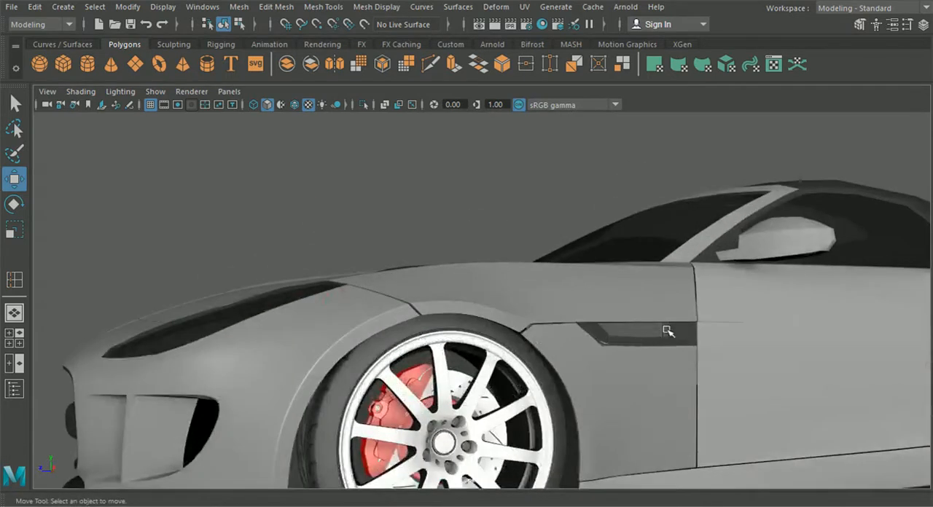
- Isolate the side sill together with the front side panel
{"action": "scroll", "coordinate": [475, 285], "scroll_direction": "down", "scroll_amount": 5}
{"action": "left_click_drag", "start_coordinate": [476, 285], "coordinate": [519, 323], "text": "alt"}
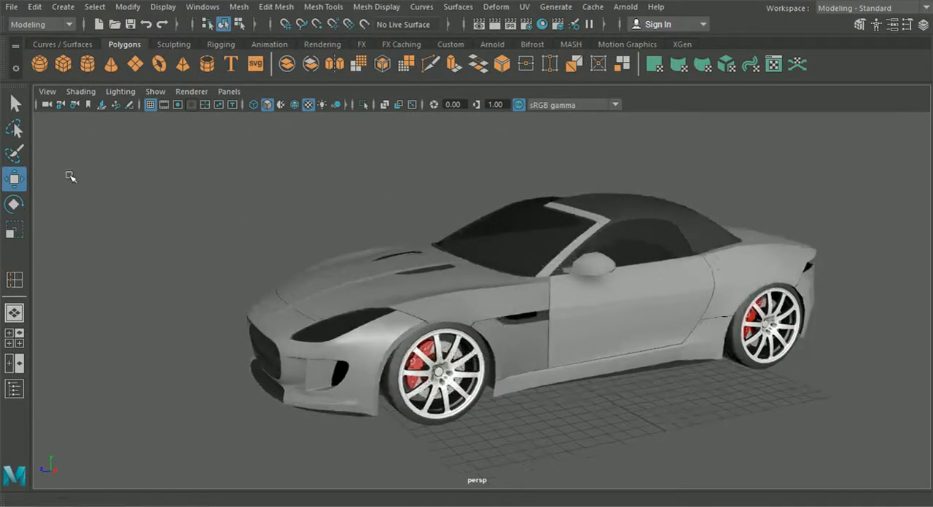
{"action": "right_click_drag", "start_coordinate": [597, 310], "coordinate": [547, 411], "text": "alt"}
{"action": "left_click", "coordinate": [547, 410]}
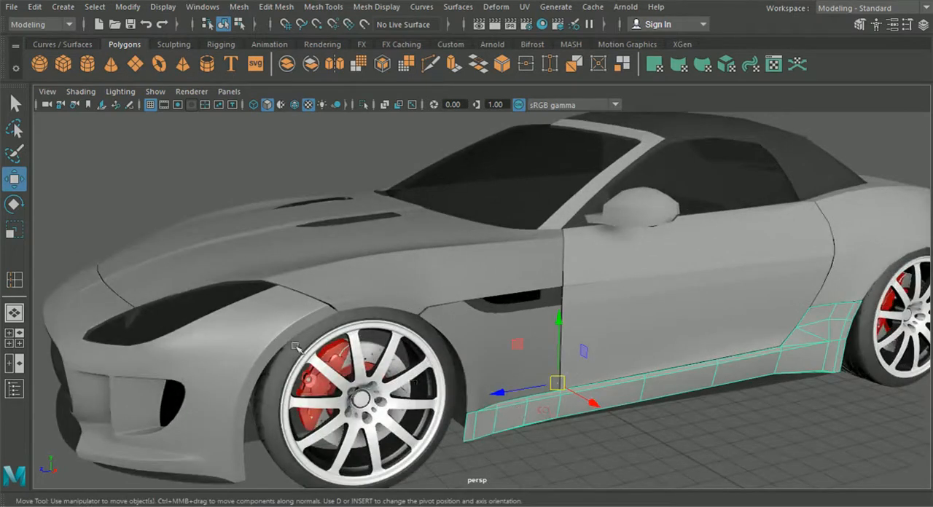
{"action": "left_click_drag", "start_coordinate": [551, 391], "coordinate": [574, 318], "text": "alt"}
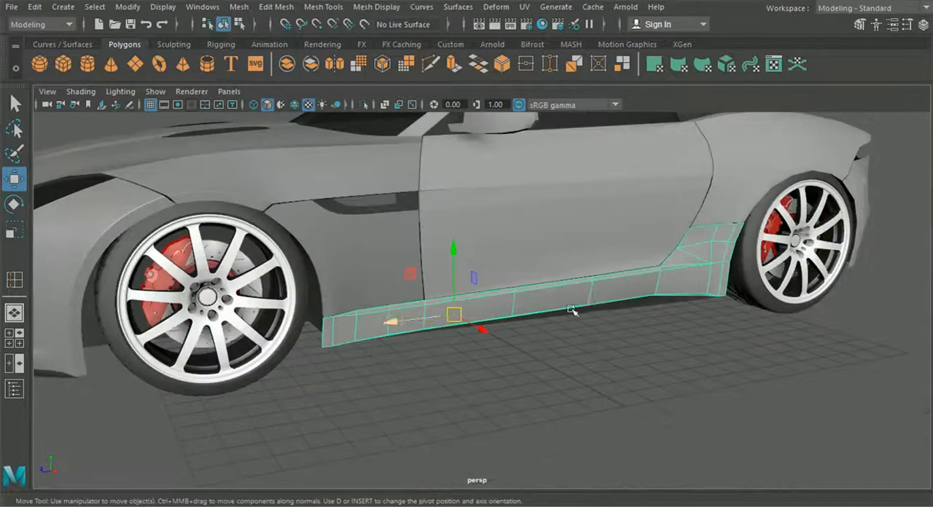
{"action": "left_click", "coordinate": [608, 306], "text": "shift"}
{"action": "left_click", "coordinate": [368, 287], "text": "shift"}
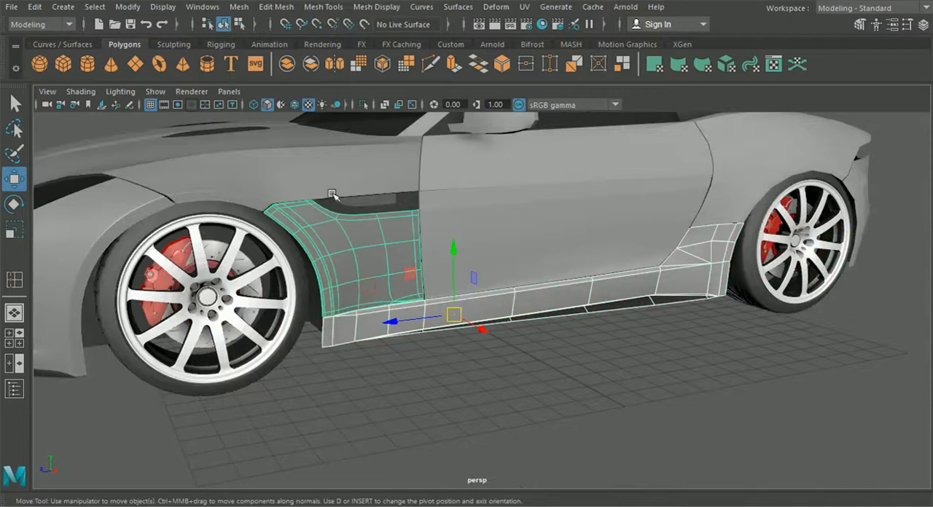
{"action": "left_click", "coordinate": [363, 105]}
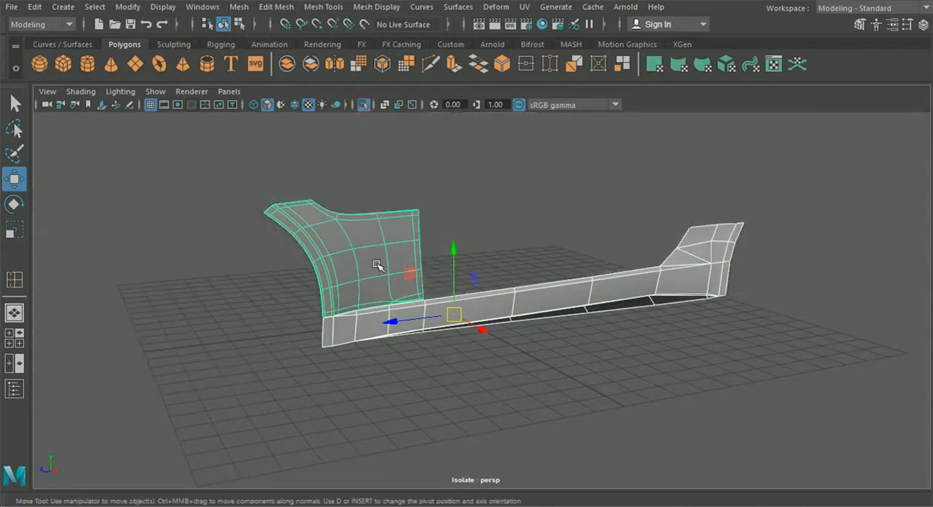
- Extrude the sill's border edges inward with a Local Translate Z of -0.073 to give it thickness
{"action": "left_click", "coordinate": [430, 383]}
{"action": "scroll", "coordinate": [443, 385], "scroll_direction": "up", "scroll_amount": 5}
{"action": "left_click", "coordinate": [429, 362]}
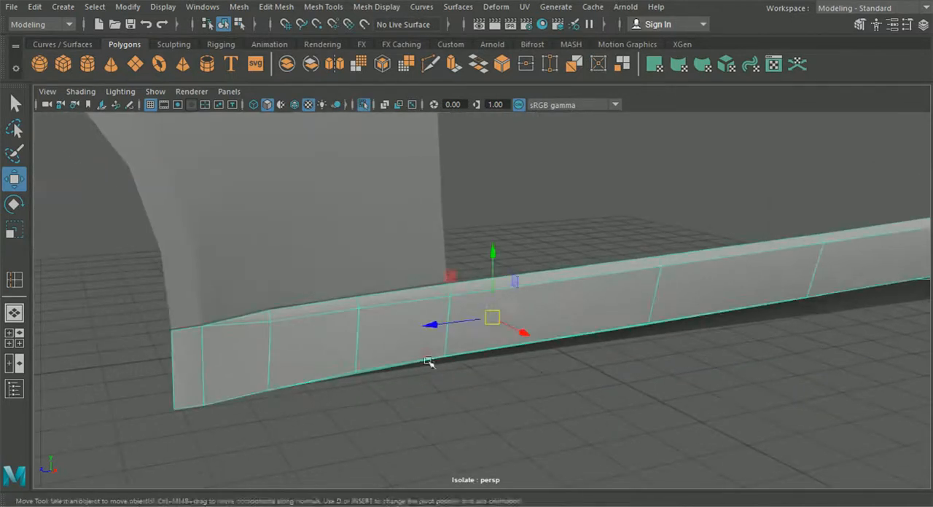
{"action": "key", "text": "f"}
{"action": "left_click", "coordinate": [323, 7]}
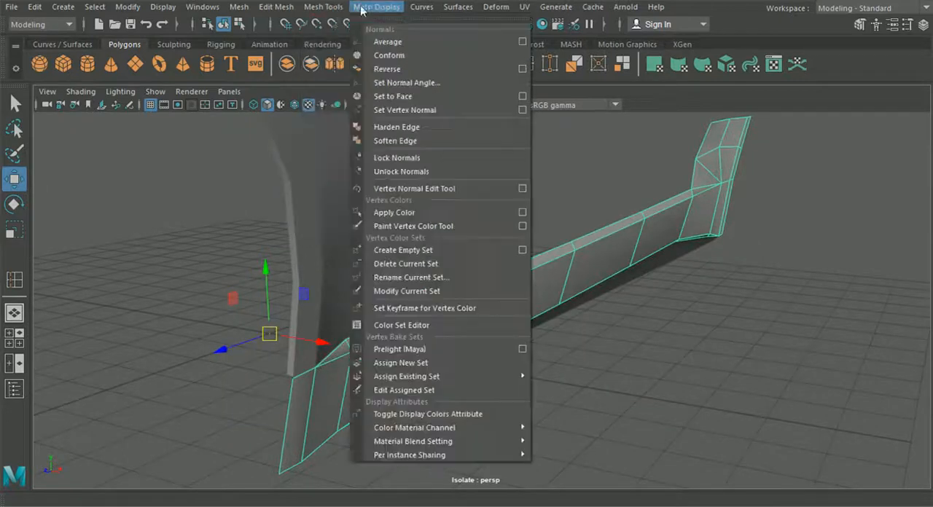
{"action": "right_click_drag", "start_coordinate": [304, 399], "coordinate": [304, 69]}
{"action": "left_click", "coordinate": [494, 277]}
{"action": "left_click_drag", "start_coordinate": [494, 277], "coordinate": [564, 306], "text": "alt"}
{"action": "key", "text": "ctrl+e"}
{"action": "left_click_drag", "start_coordinate": [658, 244], "coordinate": [655, 246]}
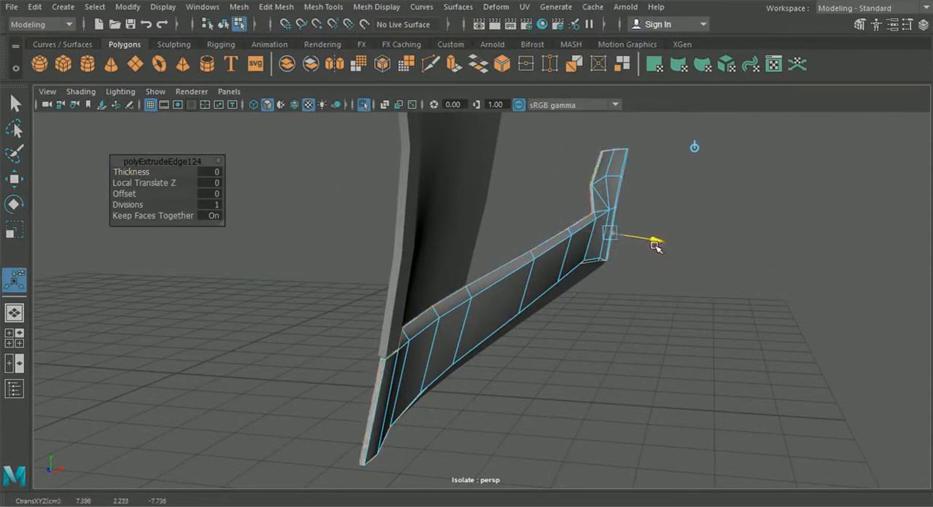
{"action": "left_click_drag", "start_coordinate": [654, 247], "coordinate": [355, 171]}
{"action": "left_click", "coordinate": [223, 24]}
- Insert an edge loop along the sill's top ledge, close to its inner upper border
{"action": "left_click", "coordinate": [364, 363]}
{"action": "left_click_drag", "start_coordinate": [364, 363], "coordinate": [475, 337], "text": "alt"}
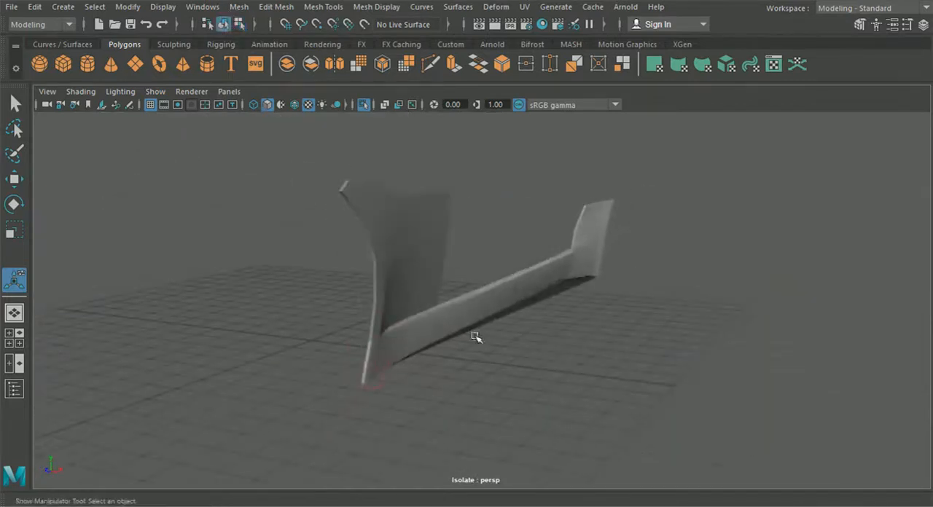
{"action": "left_click", "coordinate": [476, 337]}
{"action": "scroll", "coordinate": [486, 375], "scroll_direction": "up", "scroll_amount": 5}
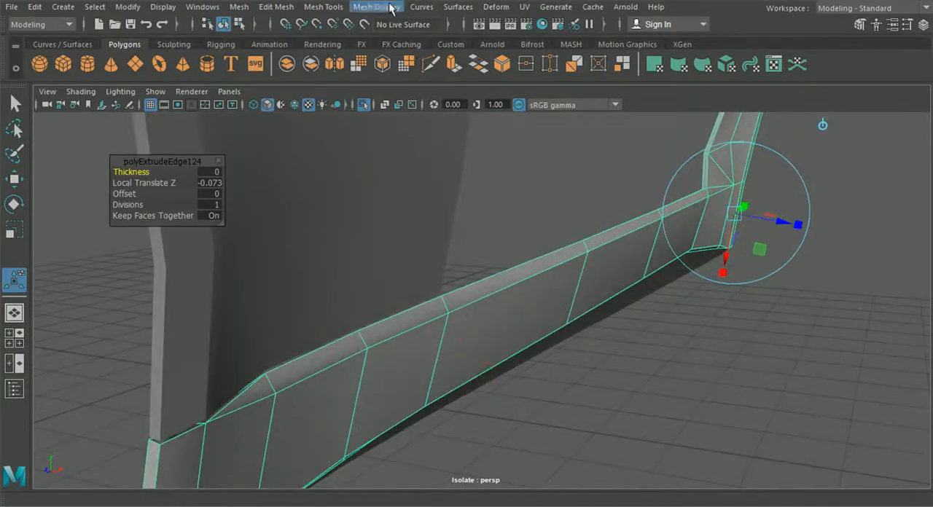
{"action": "left_click", "coordinate": [389, 7]}
{"action": "left_click", "coordinate": [357, 108]}
{"action": "mouse_move", "coordinate": [447, 300]}
{"action": "left_mouse_down", "text": "alt"}
{"action": "mouse_move", "coordinate": [446, 308]}
{"action": "mouse_move", "coordinate": [476, 306]}
{"action": "mouse_move", "coordinate": [451, 304]}
{"action": "left_mouse_up", "text": "alt"}
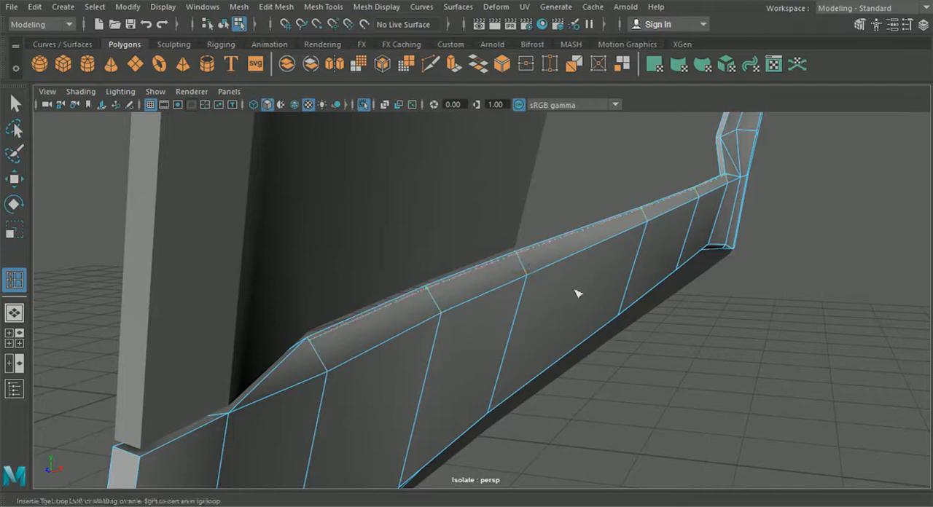
{"action": "left_click_drag", "start_coordinate": [578, 294], "coordinate": [474, 212], "text": "alt"}
- Use Multi-Cut to extend the top ledge loop from its rear end to the vertex where the crease lines converge
{"action": "left_click", "coordinate": [430, 64]}
{"action": "left_click_drag", "start_coordinate": [523, 188], "coordinate": [501, 192], "text": "alt"}
{"action": "middle_click_drag", "start_coordinate": [530, 227], "coordinate": [337, 324], "text": "alt"}
{"action": "scroll", "coordinate": [573, 327], "scroll_direction": "up", "scroll_amount": 5}
{"action": "middle_click_drag", "start_coordinate": [596, 297], "coordinate": [501, 338], "text": "alt"}
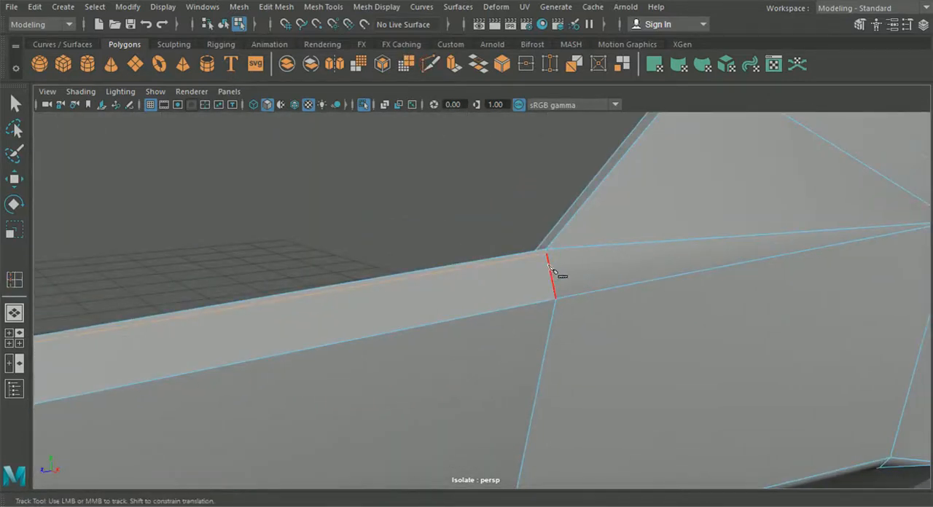
{"action": "middle_click_drag", "start_coordinate": [550, 257], "coordinate": [501, 337], "text": "alt"}
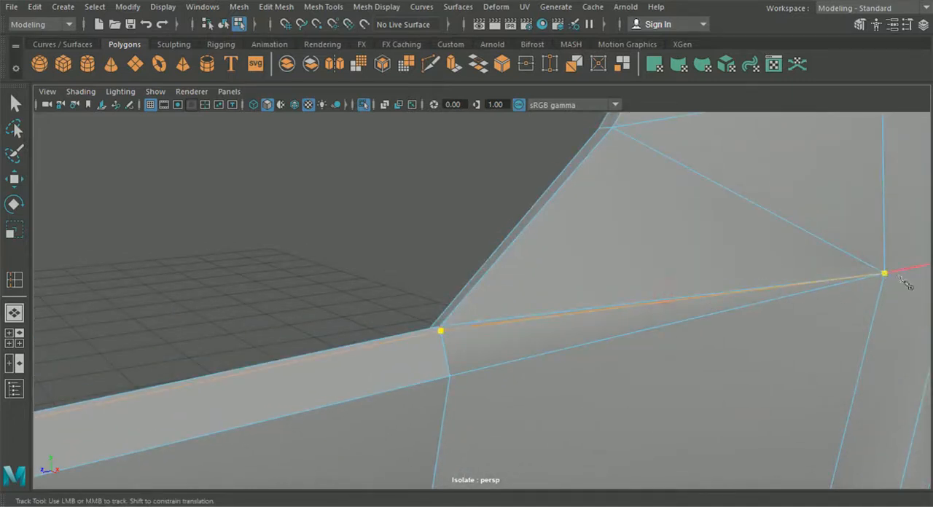
- Cut an edge from the top ledge loop's front end to the vertex where the ledge tapers out
{"action": "scroll", "coordinate": [436, 339], "scroll_direction": "down", "scroll_amount": 8}
{"action": "middle_click_drag", "start_coordinate": [336, 356], "coordinate": [585, 335], "text": "alt"}
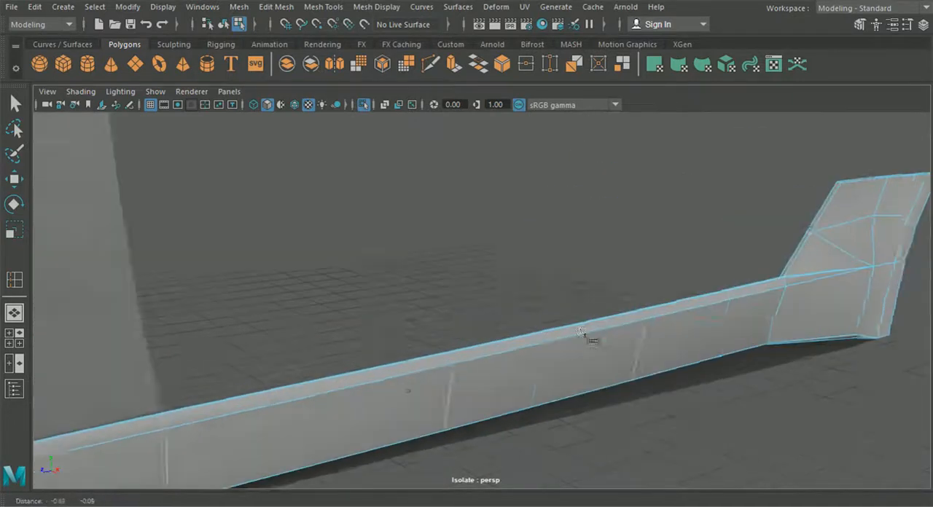
{"action": "middle_click_drag", "start_coordinate": [219, 349], "coordinate": [611, 329], "text": "alt"}
{"action": "scroll", "coordinate": [395, 361], "scroll_direction": "up", "scroll_amount": 5}
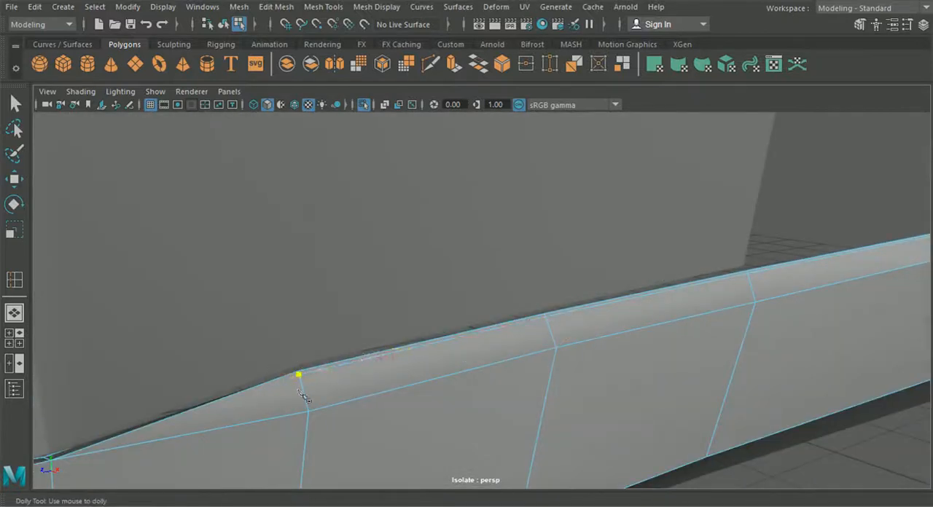
{"action": "middle_click_drag", "start_coordinate": [305, 395], "coordinate": [412, 375], "text": "alt"}
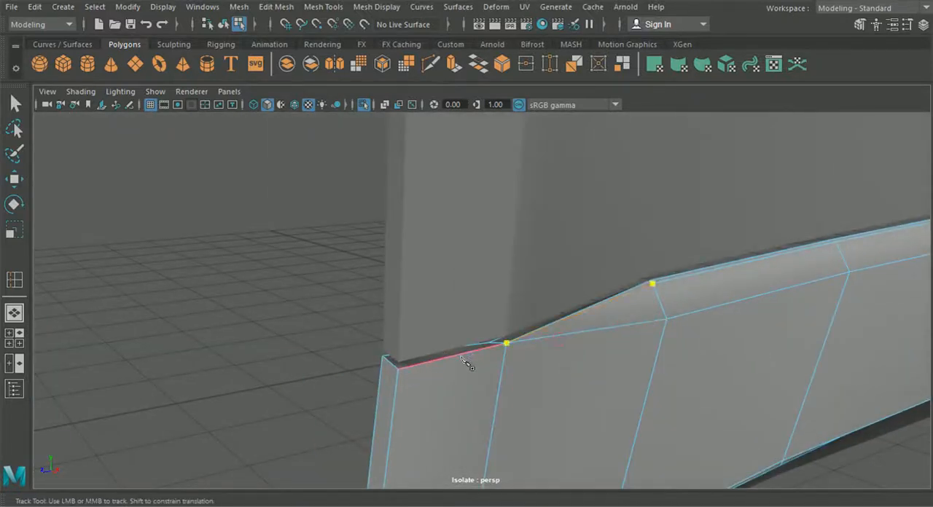
- Insert an edge loop along the sill's outer face, just below the upper crease
{"action": "left_click", "coordinate": [323, 7]}
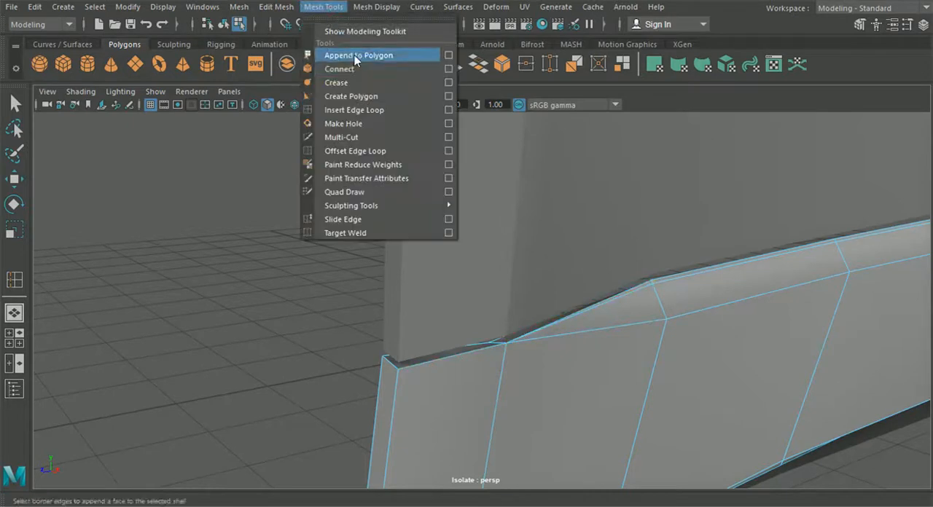
{"action": "left_click", "coordinate": [362, 110]}
{"action": "scroll", "coordinate": [608, 210], "scroll_direction": "up", "scroll_amount": 3}
{"action": "middle_click_drag", "start_coordinate": [608, 210], "coordinate": [599, 226], "text": "alt"}
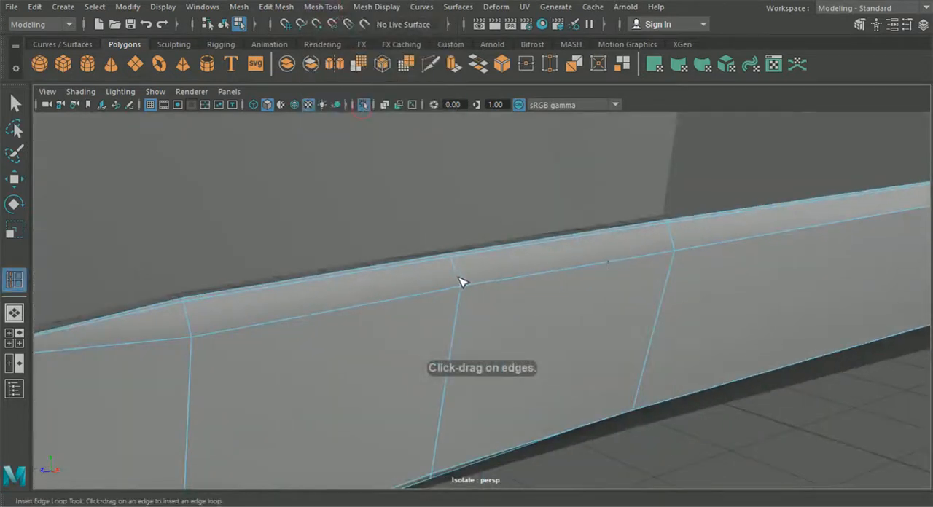
{"action": "scroll", "coordinate": [460, 282], "scroll_direction": "down", "scroll_amount": 3}
{"action": "middle_click_drag", "start_coordinate": [475, 292], "coordinate": [145, 340], "text": "alt"}
{"action": "middle_click_drag", "start_coordinate": [491, 278], "coordinate": [522, 279], "text": "alt"}
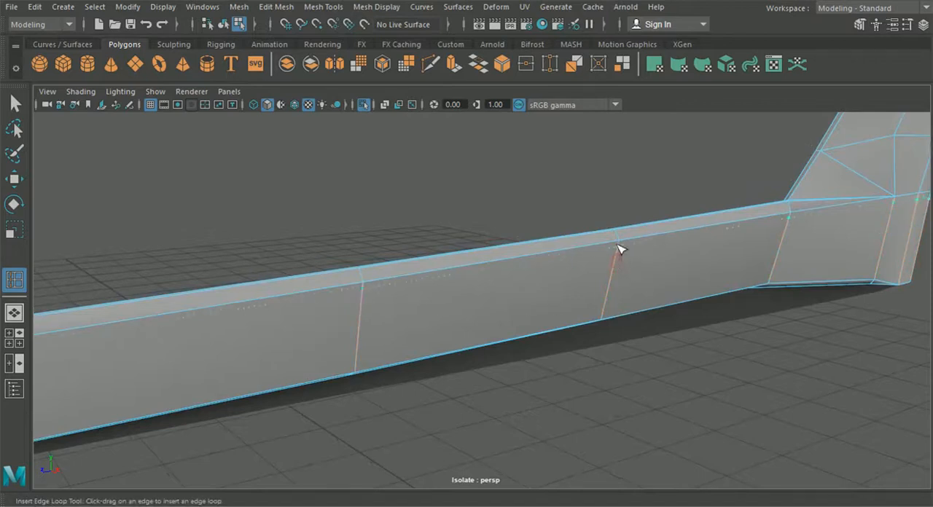
{"action": "middle_click_drag", "start_coordinate": [623, 247], "coordinate": [758, 253], "text": "alt"}
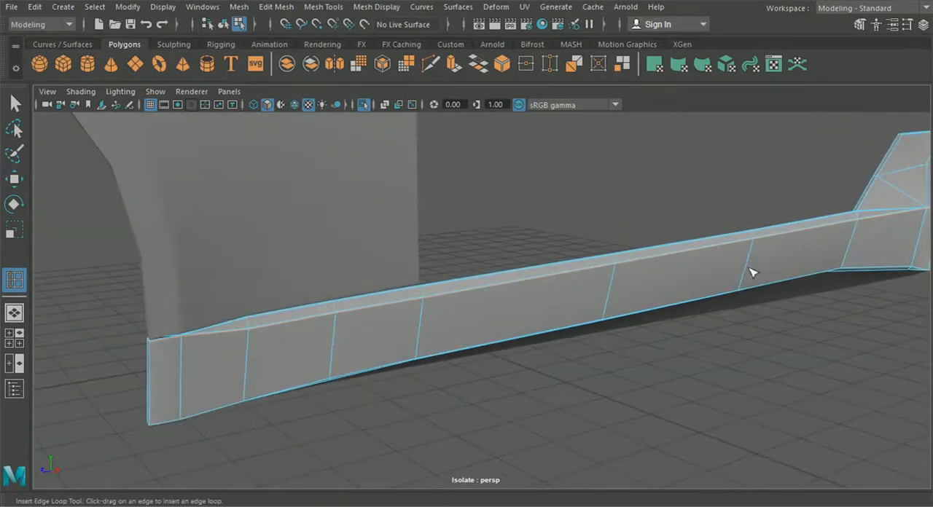
{"action": "left_click_drag", "start_coordinate": [753, 271], "coordinate": [673, 270], "text": "alt"}
{"action": "middle_click_drag", "start_coordinate": [743, 272], "coordinate": [696, 275], "text": "alt"}
- Preview the sill smoothed, inspect its surface and crease, and return it to the unsmoothed display
{"action": "left_click", "coordinate": [225, 28]}
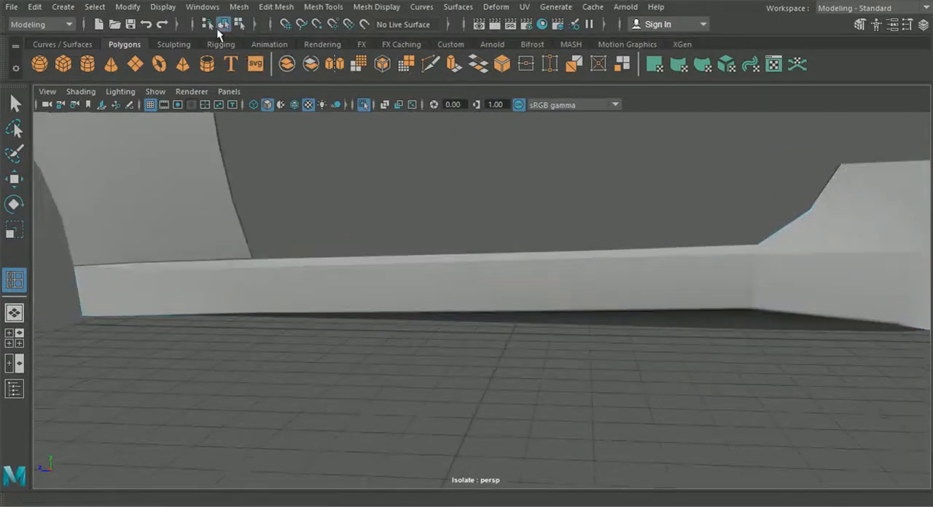
{"action": "left_click", "coordinate": [14, 104]}
{"action": "left_click", "coordinate": [232, 269]}
{"action": "key", "text": "3"}
{"action": "left_click", "coordinate": [292, 357]}
{"action": "left_click_drag", "start_coordinate": [337, 365], "coordinate": [321, 347], "text": "alt"}
{"action": "middle_click_drag", "start_coordinate": [346, 346], "coordinate": [277, 352], "text": "alt"}
{"action": "left_click_drag", "start_coordinate": [314, 355], "coordinate": [406, 379], "text": "alt"}
{"action": "scroll", "coordinate": [414, 357], "scroll_direction": "down", "scroll_amount": 5}
{"action": "scroll", "coordinate": [439, 369], "scroll_direction": "up", "scroll_amount": 4}
{"action": "left_click", "coordinate": [636, 292]}
{"action": "key", "text": "1"}
- Delete the support loop's short edge segments at the sill's rear end, beyond the point where the crease lines converge
{"action": "scroll", "coordinate": [495, 300], "scroll_direction": "up", "scroll_amount": 8}
{"action": "scroll", "coordinate": [489, 299], "scroll_direction": "down", "scroll_amount": 2}
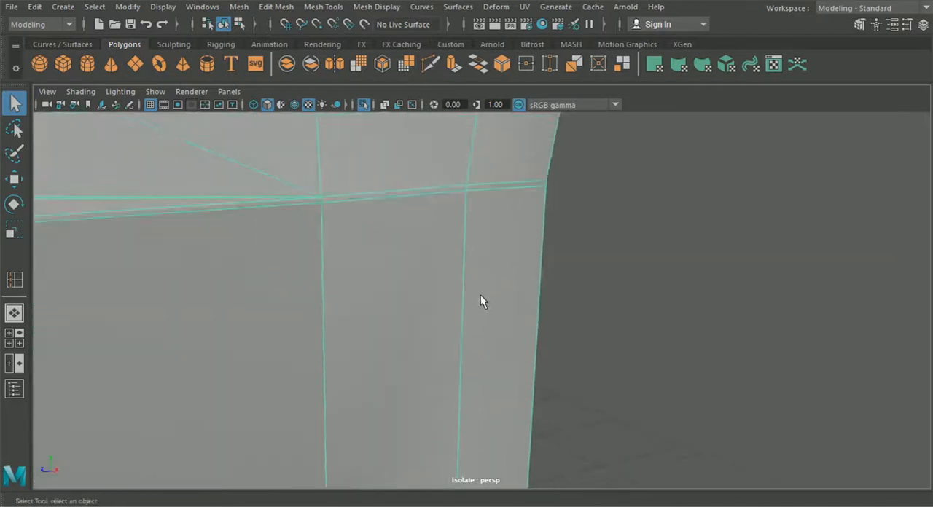
{"action": "scroll", "coordinate": [403, 287], "scroll_direction": "down", "scroll_amount": 2}
{"action": "left_click_drag", "start_coordinate": [456, 289], "coordinate": [376, 247], "text": "alt"}
{"action": "right_click_drag", "start_coordinate": [376, 249], "coordinate": [377, 65]}
{"action": "left_click", "coordinate": [310, 232]}
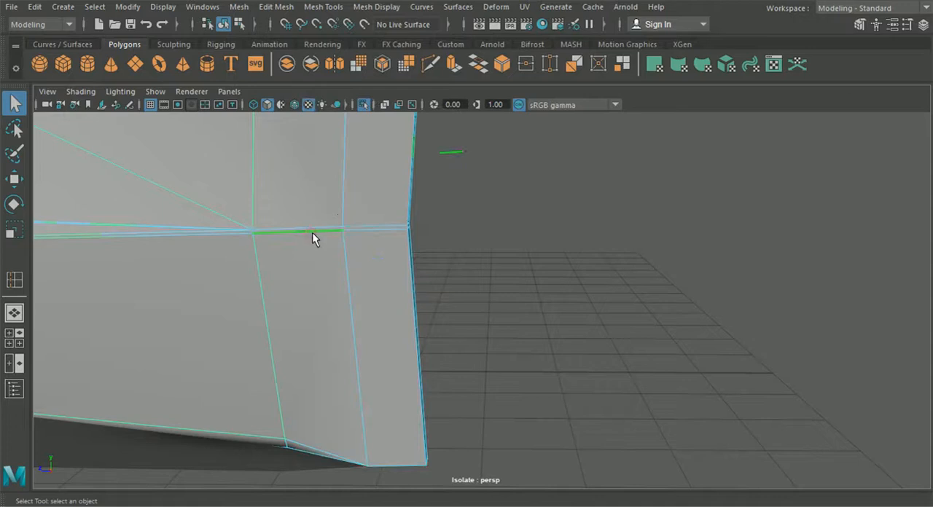
{"action": "left_click", "coordinate": [239, 6]}
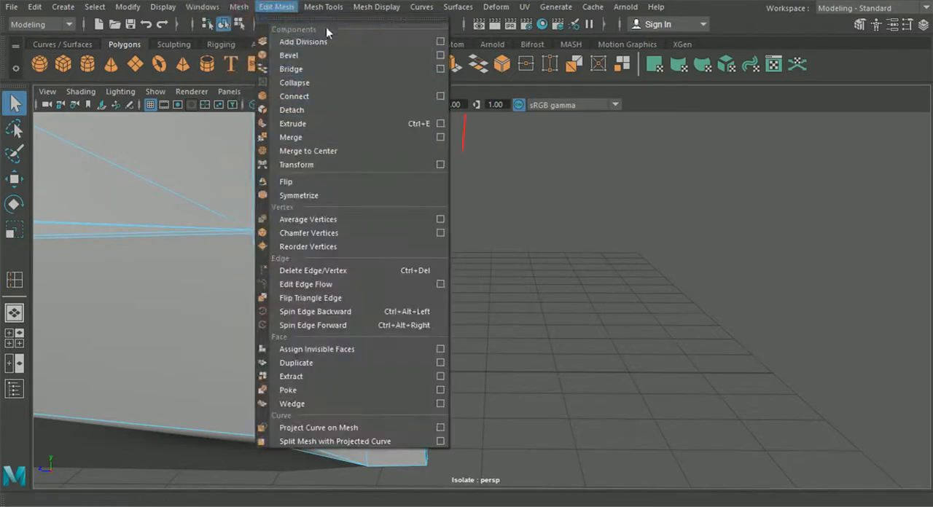
{"action": "mouse_move", "coordinate": [321, 11]}
{"action": "mouse_move", "coordinate": [281, 9]}
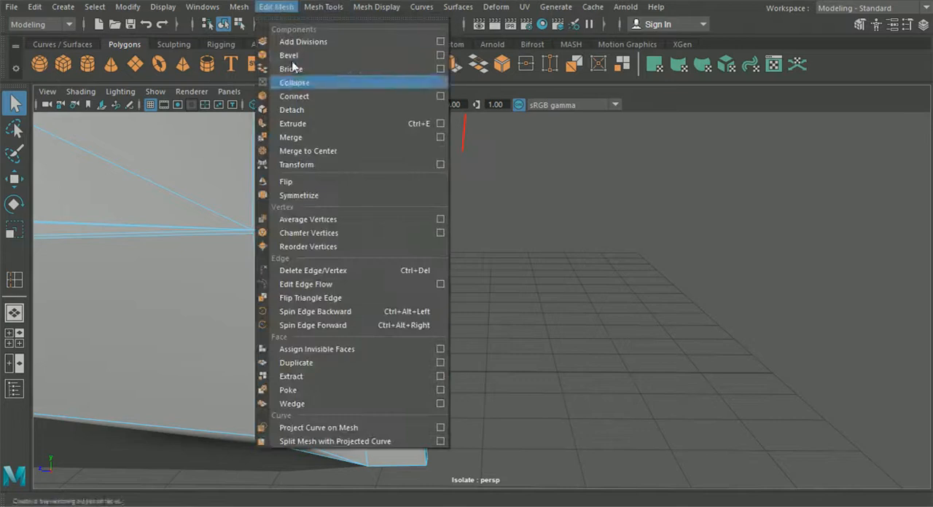
{"action": "left_click", "coordinate": [330, 272]}
- Insert an edge across the sill's rear vertical strip below the crease line and shift it slightly
{"action": "left_click", "coordinate": [276, 6]}
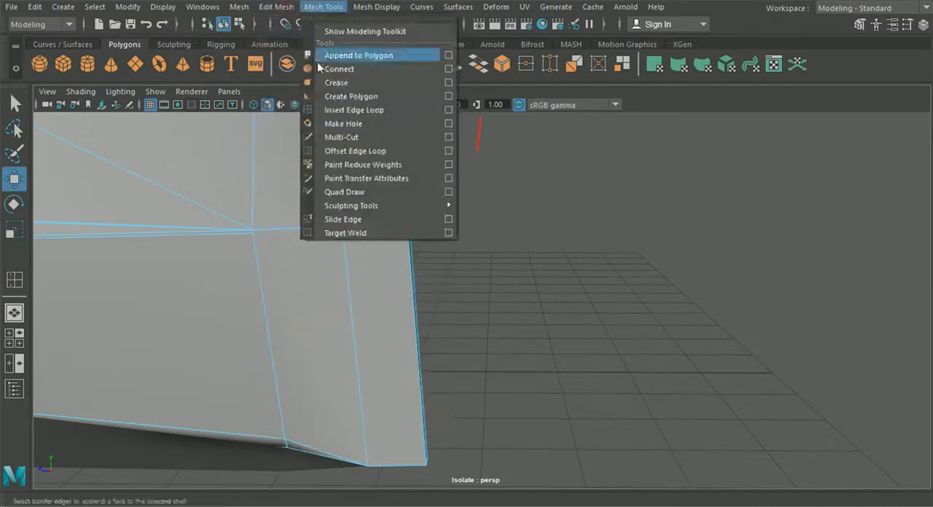
{"action": "left_click", "coordinate": [338, 111]}
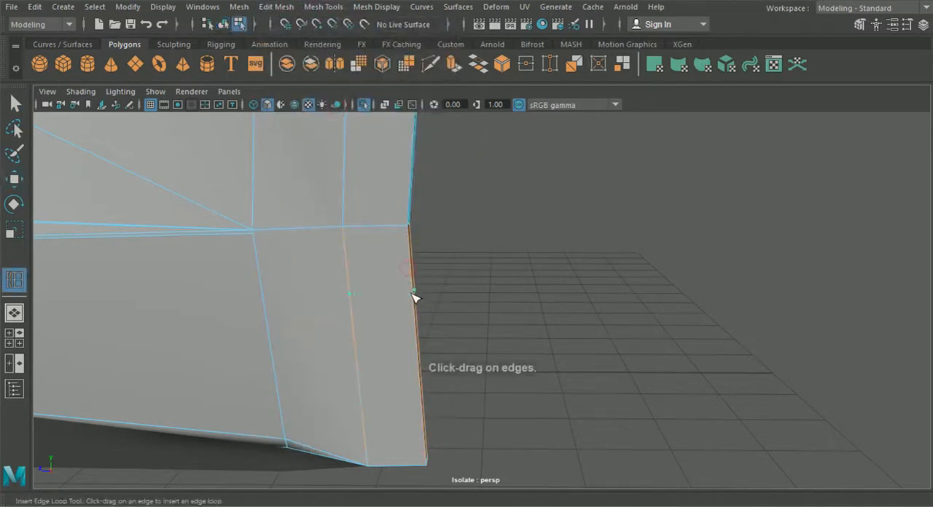
{"action": "left_click", "coordinate": [21, 182]}
{"action": "scroll", "coordinate": [213, 199], "scroll_direction": "down", "scroll_amount": 4}
{"action": "left_click_drag", "start_coordinate": [284, 234], "coordinate": [313, 240], "text": "alt"}
{"action": "left_click_drag", "start_coordinate": [365, 287], "coordinate": [368, 288]}
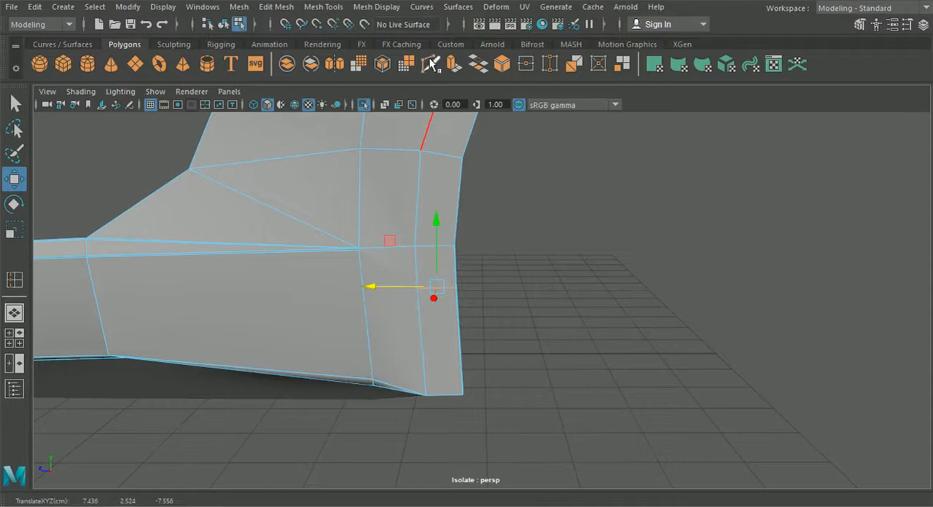
- Cut an edge from the point where the crease lines converge to the end of the short edge on the rear strip
{"action": "left_click", "coordinate": [430, 66]}
{"action": "scroll", "coordinate": [417, 246], "scroll_direction": "up", "scroll_amount": 4}
{"action": "scroll", "coordinate": [229, 218], "scroll_direction": "down", "scroll_amount": 2}
{"action": "left_click", "coordinate": [10, 184]}
{"action": "left_click_drag", "start_coordinate": [420, 267], "coordinate": [295, 270], "text": "alt"}
{"action": "left_click_drag", "start_coordinate": [236, 263], "coordinate": [402, 267], "text": "alt"}
{"action": "left_click", "coordinate": [430, 66]}
{"action": "scroll", "coordinate": [477, 252], "scroll_direction": "up", "scroll_amount": 4}
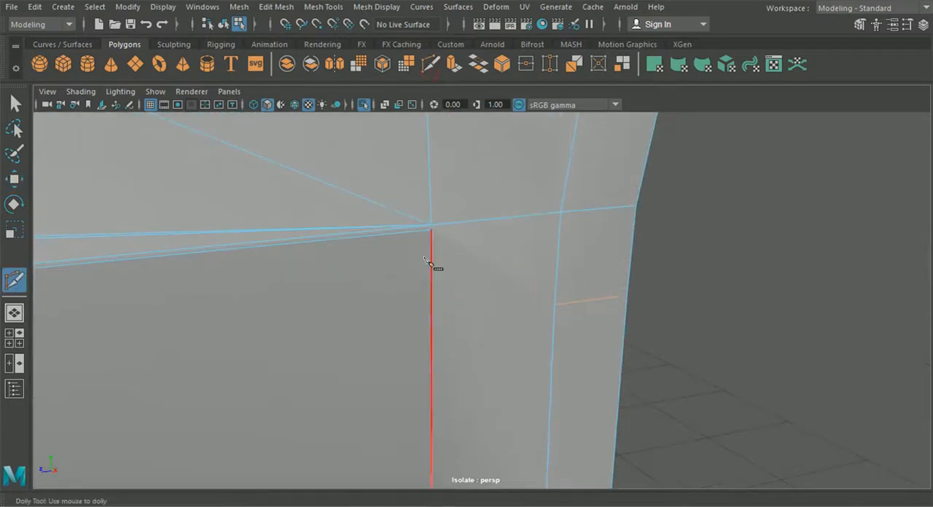
{"action": "left_click", "coordinate": [438, 228]}
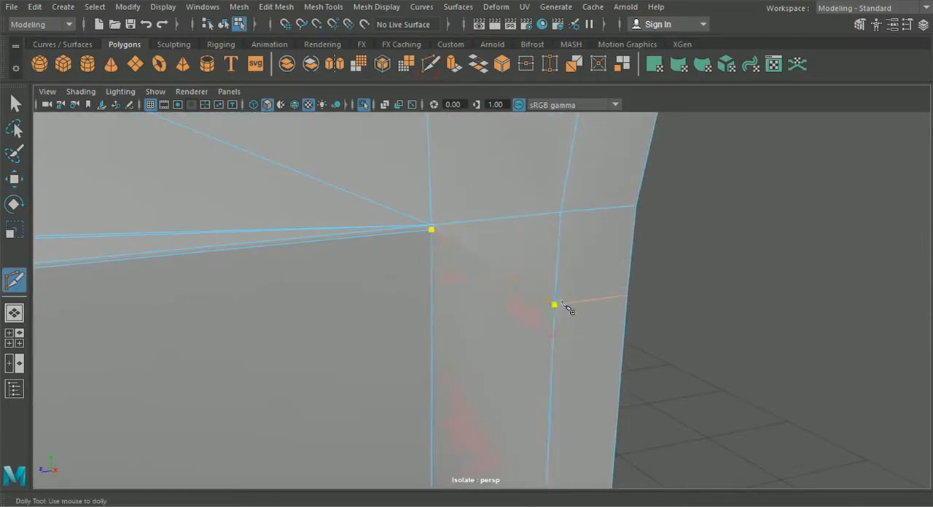
{"action": "scroll", "coordinate": [565, 301], "scroll_direction": "down", "scroll_amount": 6}
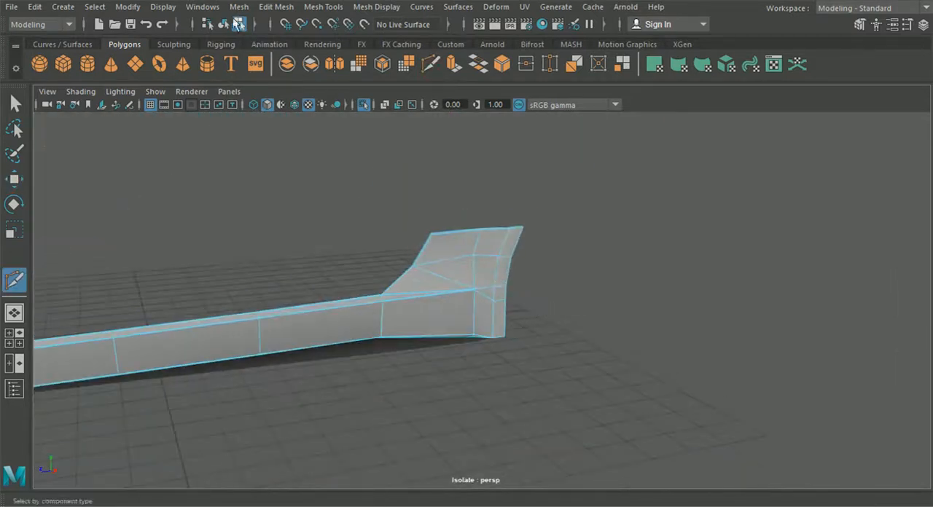
{"action": "left_click", "coordinate": [14, 103]}
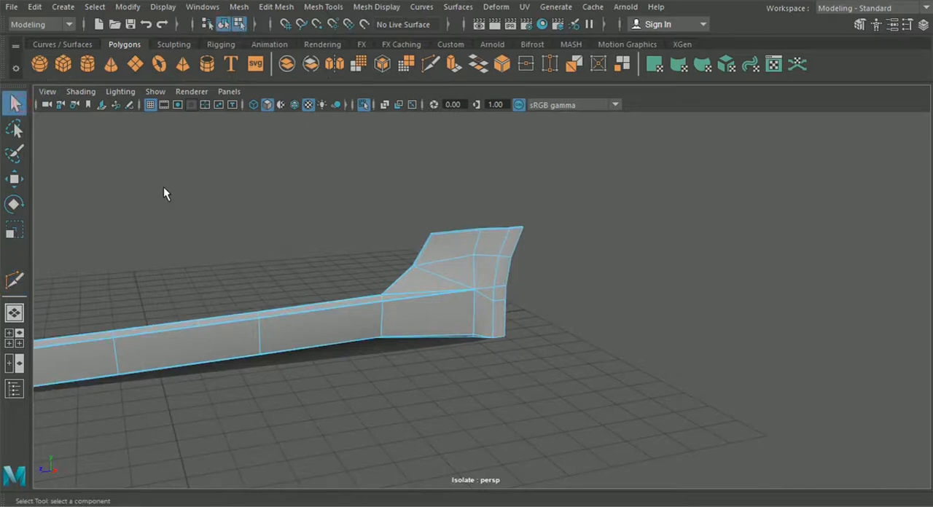
- Preview the sill smoothed, inspect its front end and lower edge, and return it to the unsmoothed display
{"action": "key", "text": "3"}
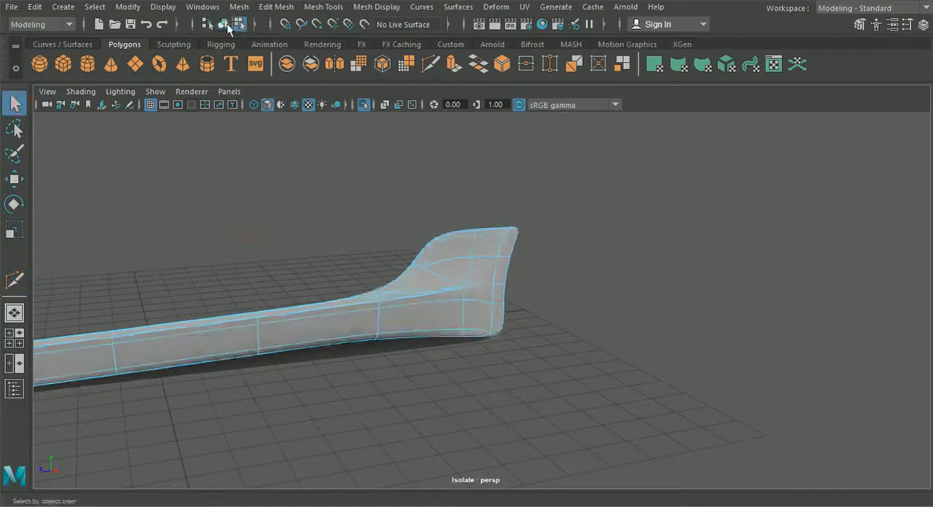
{"action": "left_click", "coordinate": [259, 148]}
{"action": "left_click_drag", "start_coordinate": [260, 243], "coordinate": [677, 269], "text": "alt"}
{"action": "middle_click_drag", "start_coordinate": [466, 321], "coordinate": [723, 235], "text": "alt"}
{"action": "scroll", "coordinate": [723, 236], "scroll_direction": "up", "scroll_amount": 4}
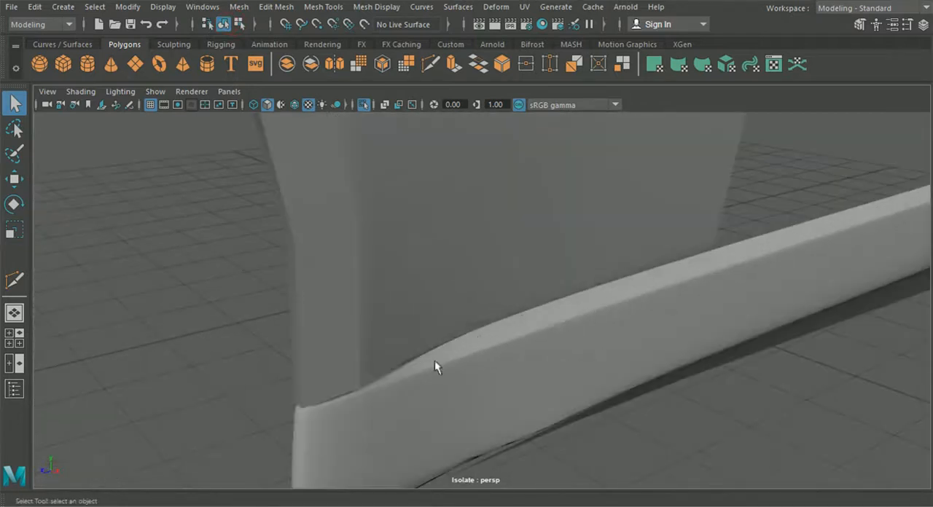
{"action": "scroll", "coordinate": [397, 379], "scroll_direction": "down", "scroll_amount": 2}
{"action": "left_click_drag", "start_coordinate": [504, 337], "coordinate": [504, 312], "text": "alt"}
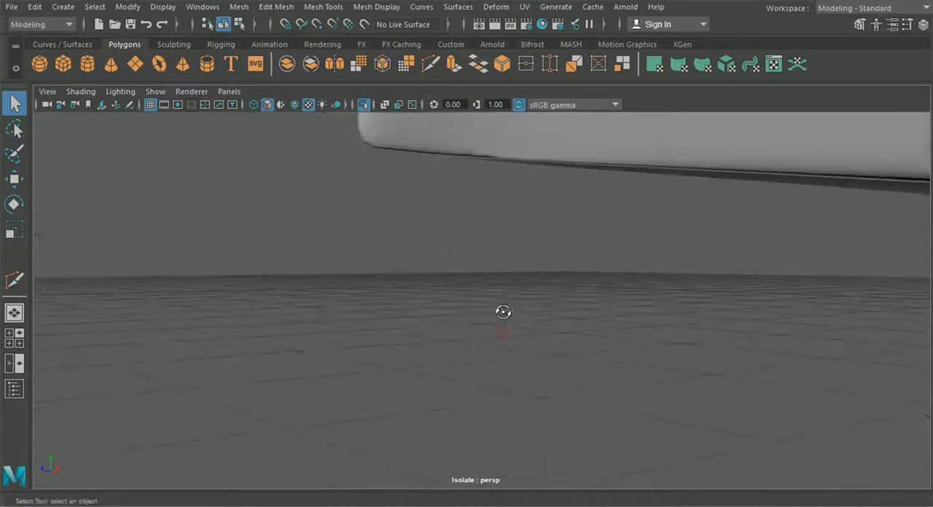
{"action": "left_click", "coordinate": [540, 153]}
{"action": "key", "text": "1"}
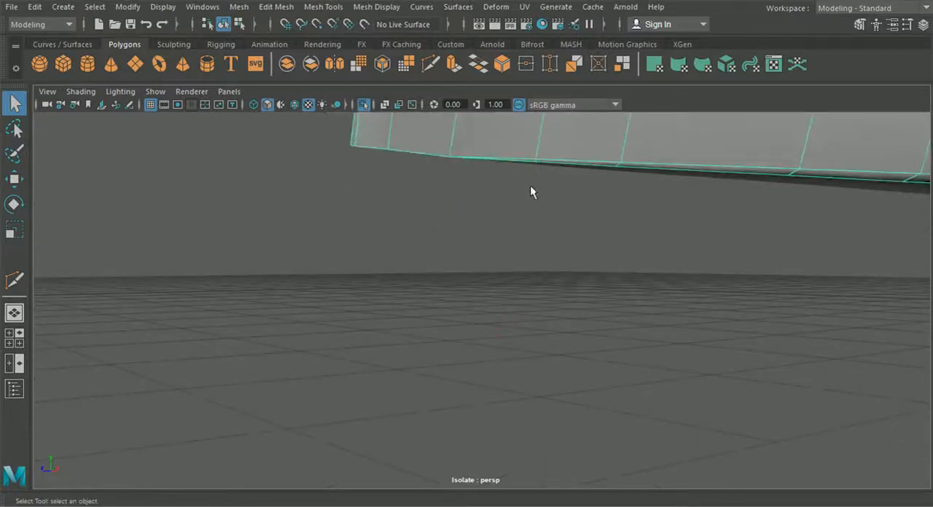
- Insert an edge loop along the sill's underside lip, close to the lower outer edge
{"action": "middle_click_drag", "start_coordinate": [634, 200], "coordinate": [367, 245], "text": "alt"}
{"action": "left_click", "coordinate": [364, 14]}
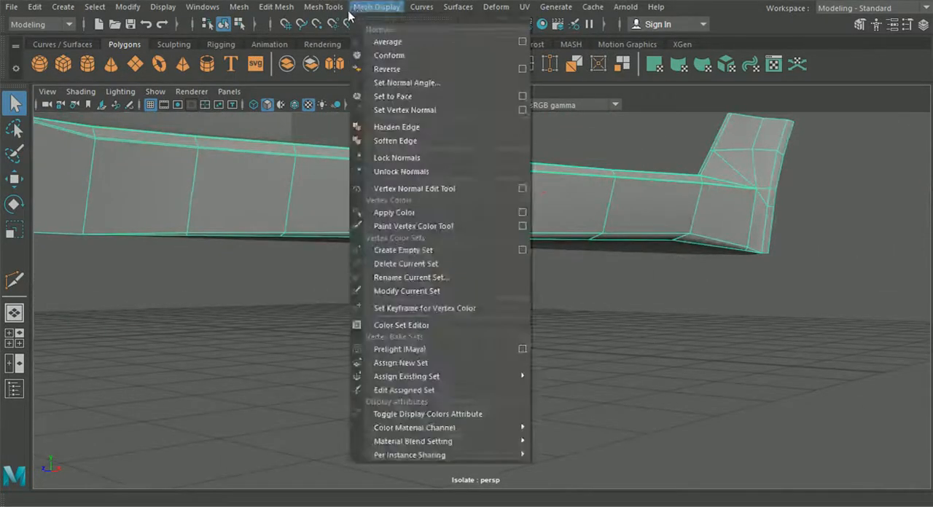
{"action": "mouse_move", "coordinate": [323, 6]}
{"action": "left_click", "coordinate": [361, 110]}
{"action": "left_click_drag", "start_coordinate": [452, 182], "coordinate": [406, 211], "text": "alt"}
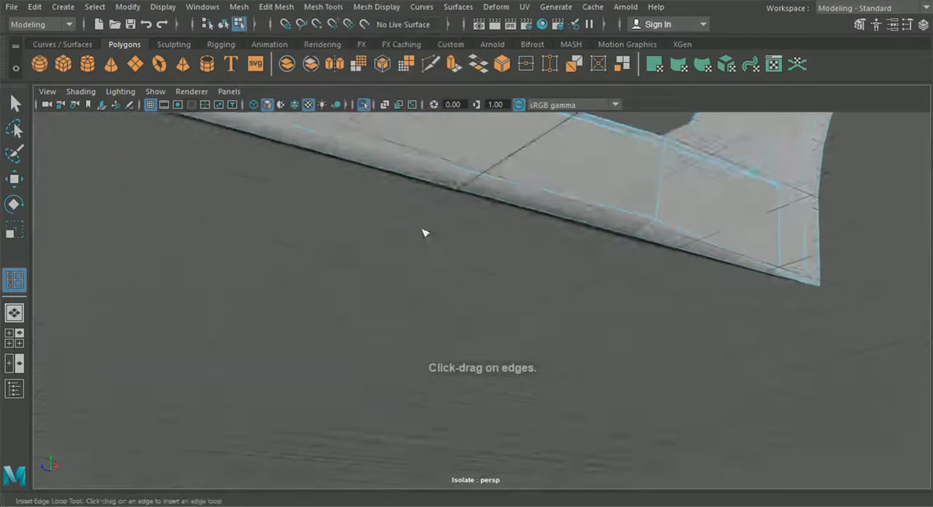
{"action": "scroll", "coordinate": [406, 211], "scroll_direction": "up", "scroll_amount": 3}
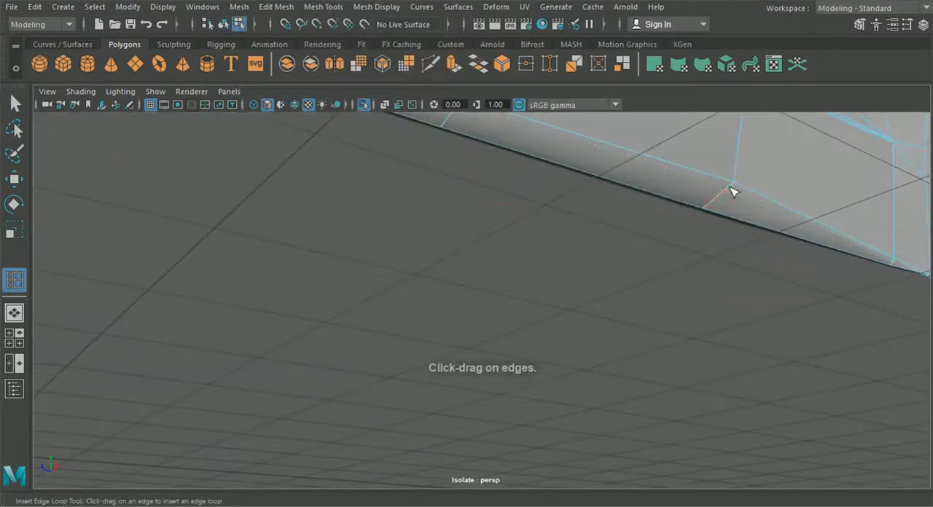
{"action": "left_click_drag", "start_coordinate": [736, 188], "coordinate": [606, 328], "text": "alt"}
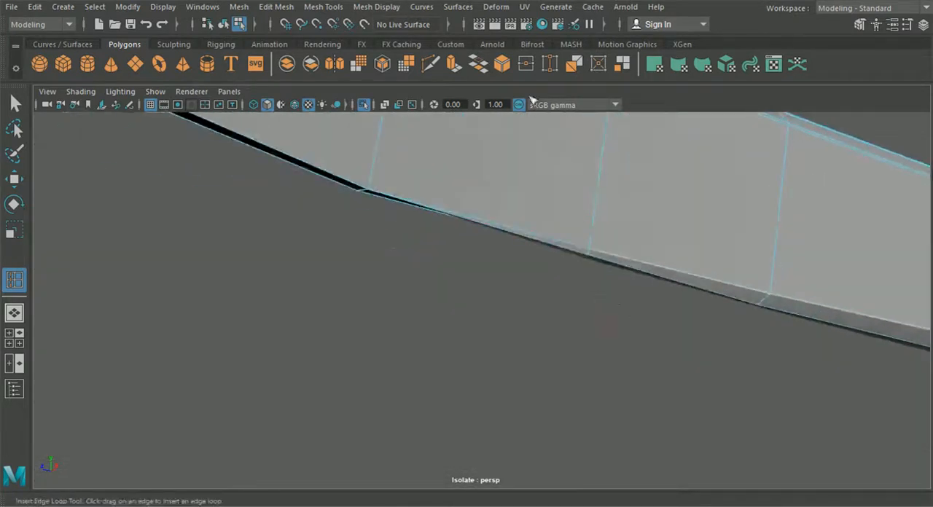
- Continue the underside support edge toward the sill's front end with Multi-Cut, following the lower edge
{"action": "right_click_drag", "start_coordinate": [530, 153], "coordinate": [648, 223], "text": "alt"}
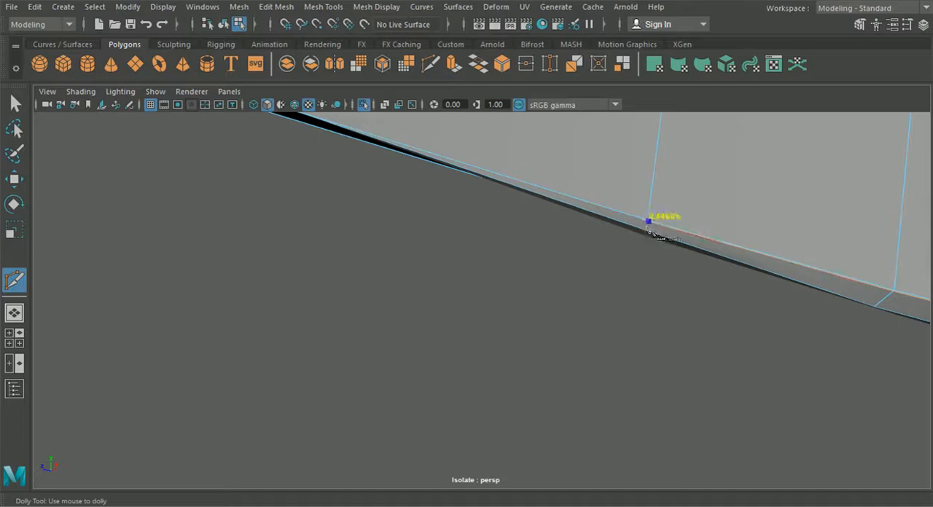
{"action": "middle_click_drag", "start_coordinate": [537, 220], "coordinate": [569, 273], "text": "alt"}
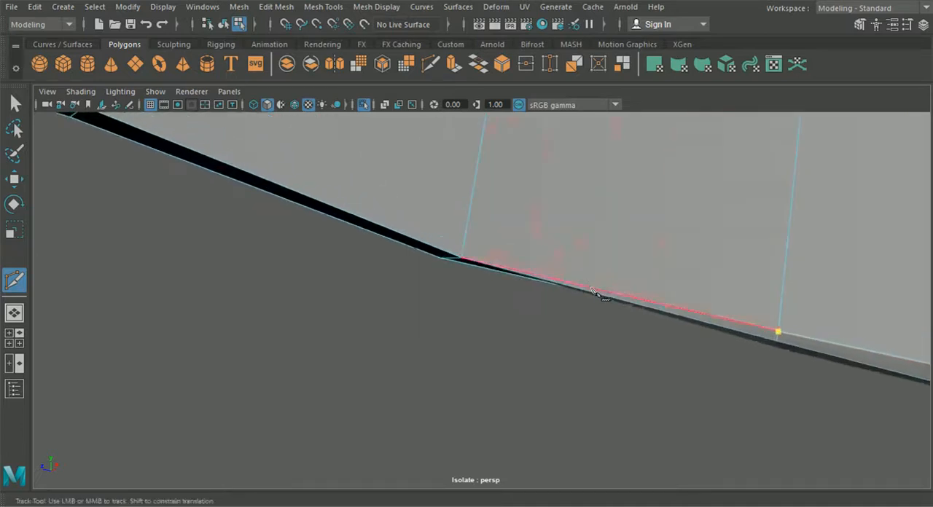
{"action": "right_click_drag", "start_coordinate": [718, 257], "coordinate": [620, 262], "text": "alt"}
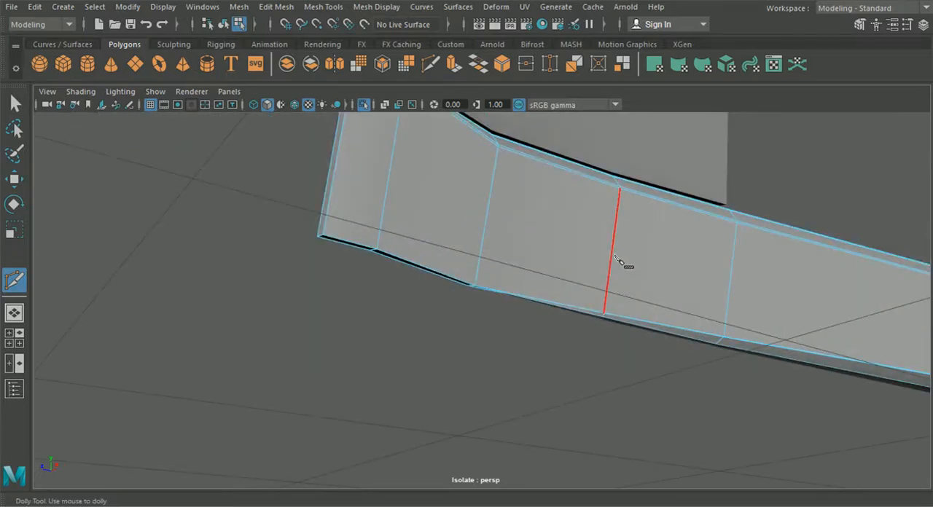
{"action": "left_click_drag", "start_coordinate": [620, 263], "coordinate": [589, 283], "text": "alt"}
{"action": "middle_click_drag", "start_coordinate": [589, 283], "coordinate": [303, 201], "text": "alt"}
{"action": "left_click", "coordinate": [450, 232]}
- Cut the underside support edge through to the sill's lower rear corner, where the lip narrows
{"action": "right_click_drag", "start_coordinate": [613, 291], "coordinate": [652, 313], "text": "alt"}
{"action": "middle_click_drag", "start_coordinate": [653, 313], "coordinate": [473, 246], "text": "alt"}
{"action": "right_click_drag", "start_coordinate": [474, 246], "coordinate": [595, 285], "text": "alt"}
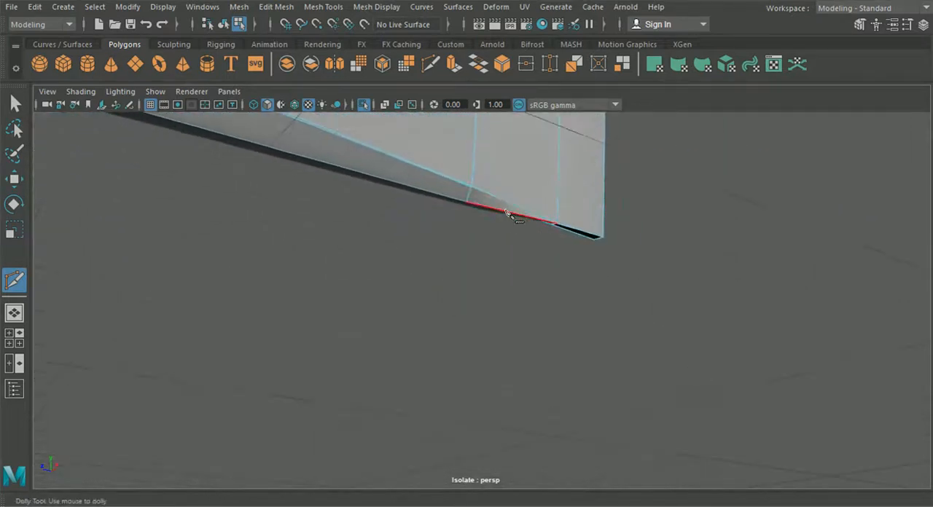
{"action": "left_click", "coordinate": [472, 188]}
{"action": "middle_click_drag", "start_coordinate": [506, 190], "coordinate": [478, 218], "text": "alt"}
{"action": "right_click_drag", "start_coordinate": [436, 214], "coordinate": [554, 264], "text": "alt"}
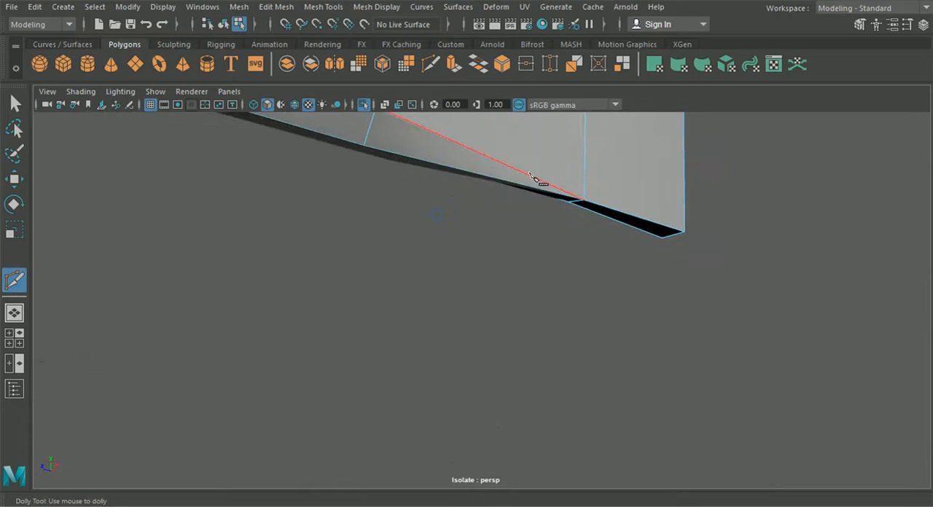
{"action": "left_click", "coordinate": [591, 208]}
{"action": "right_click_drag", "start_coordinate": [592, 211], "coordinate": [583, 223], "text": "alt"}
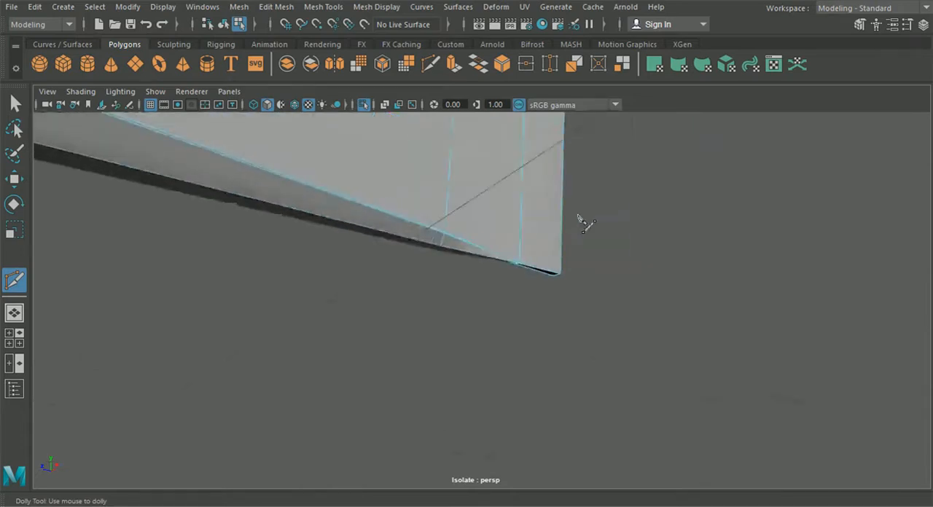
{"action": "left_click_drag", "start_coordinate": [524, 237], "coordinate": [502, 254], "text": "alt"}
{"action": "middle_click_drag", "start_coordinate": [503, 254], "coordinate": [666, 316], "text": "alt"}
{"action": "right_click_drag", "start_coordinate": [666, 316], "coordinate": [473, 292], "text": "alt"}
{"action": "left_click_drag", "start_coordinate": [474, 292], "coordinate": [408, 333], "text": "alt"}
{"action": "left_click", "coordinate": [14, 104]}
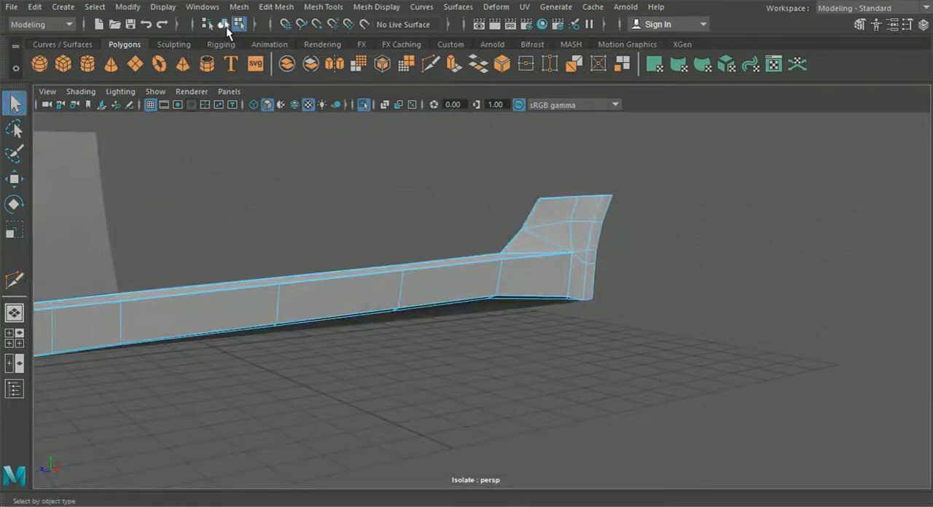
- Preview the smoothed sill with its new underside support, inspect it along its length, and restore the unsmoothed display
{"action": "key", "text": "3"}
{"action": "left_click", "coordinate": [457, 364]}
{"action": "middle_click_drag", "start_coordinate": [435, 329], "coordinate": [524, 328], "text": "alt"}
{"action": "right_click_drag", "start_coordinate": [525, 328], "coordinate": [577, 338], "text": "alt"}
{"action": "left_click_drag", "start_coordinate": [577, 339], "coordinate": [583, 321], "text": "alt"}
{"action": "scroll", "coordinate": [756, 286], "scroll_direction": "down", "scroll_amount": 2}
{"action": "middle_click_drag", "start_coordinate": [712, 292], "coordinate": [791, 294], "text": "alt"}
{"action": "left_click_drag", "start_coordinate": [635, 294], "coordinate": [553, 311], "text": "alt"}
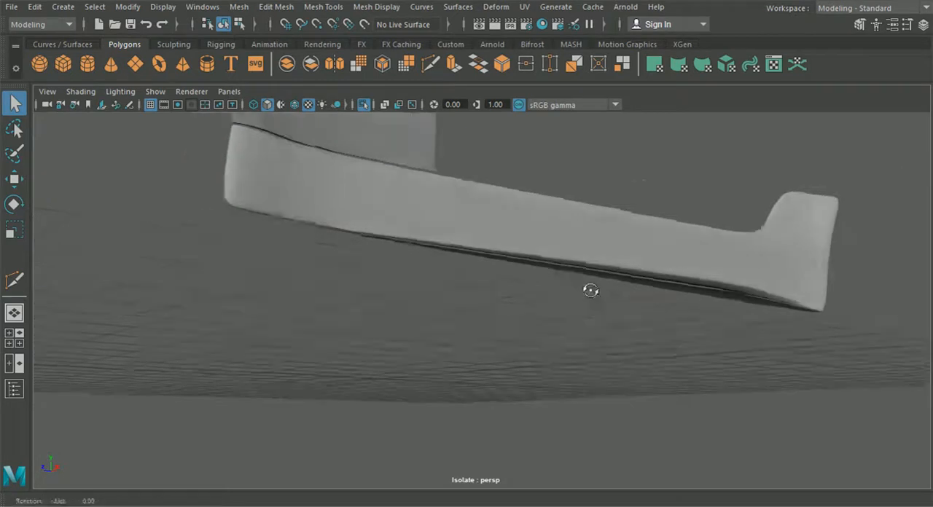
{"action": "scroll", "coordinate": [648, 277], "scroll_direction": "up", "scroll_amount": 3}
{"action": "left_click", "coordinate": [346, 300]}
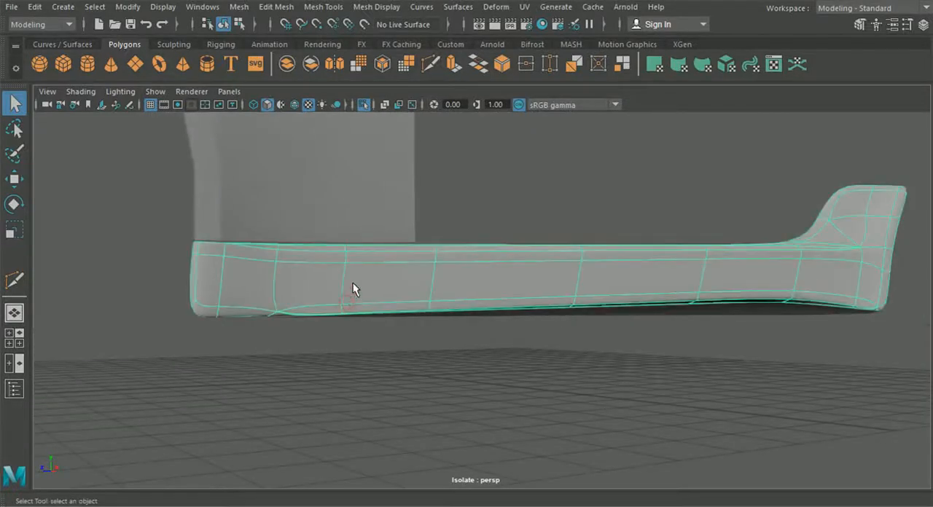
{"action": "key", "text": "1"}
- Insert an edge loop along the sill's outer face, just above the lower edge
{"action": "scroll", "coordinate": [546, 268], "scroll_direction": "up", "scroll_amount": 5}
{"action": "middle_click_drag", "start_coordinate": [434, 269], "coordinate": [308, 239], "text": "alt"}
{"action": "scroll", "coordinate": [604, 269], "scroll_direction": "up", "scroll_amount": 1}
{"action": "middle_click_drag", "start_coordinate": [604, 270], "coordinate": [678, 272], "text": "alt"}
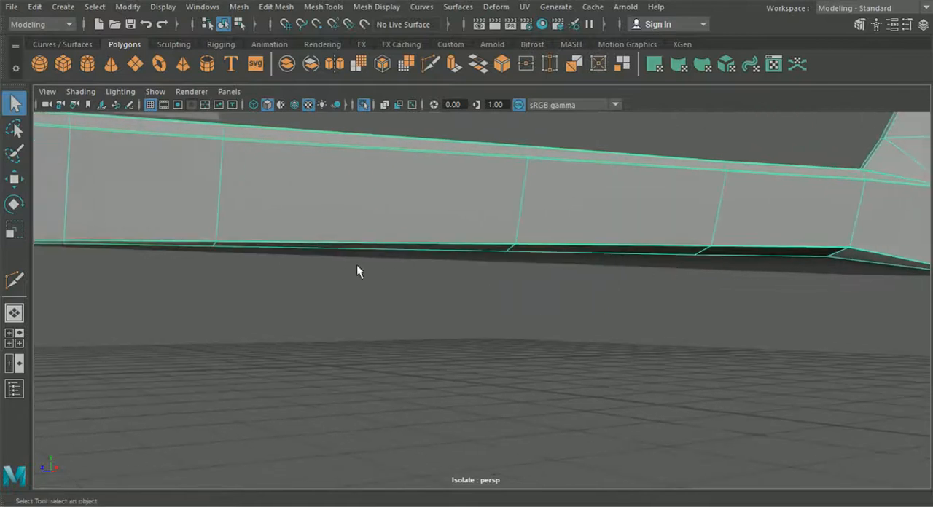
{"action": "middle_click_drag", "start_coordinate": [491, 270], "coordinate": [700, 278], "text": "alt"}
{"action": "left_click", "coordinate": [330, 8]}
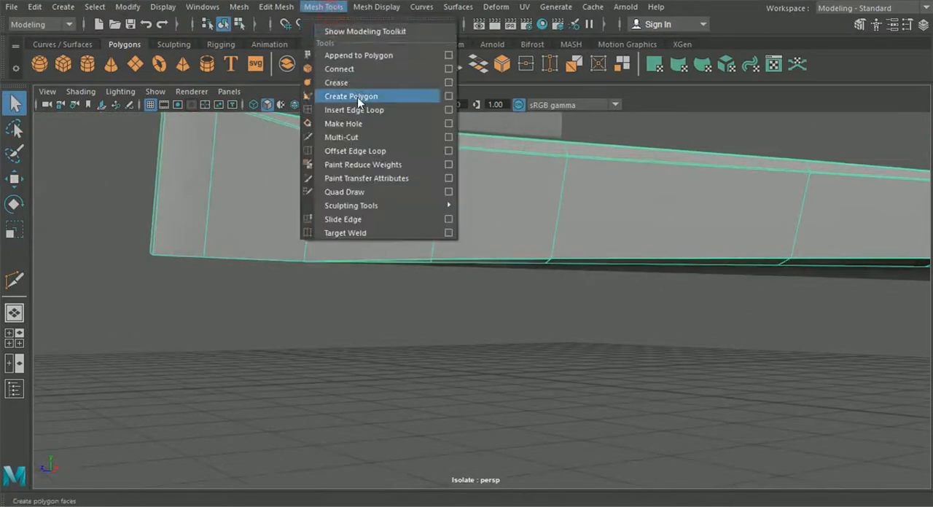
{"action": "left_click", "coordinate": [355, 111]}
{"action": "scroll", "coordinate": [383, 186], "scroll_direction": "up", "scroll_amount": 3}
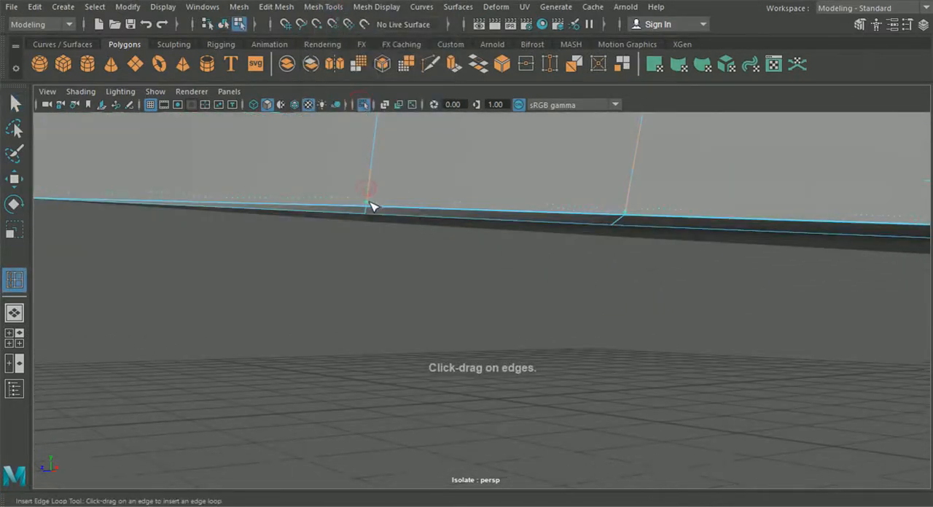
{"action": "scroll", "coordinate": [370, 206], "scroll_direction": "down", "scroll_amount": 3}
{"action": "middle_click_drag", "start_coordinate": [525, 257], "coordinate": [522, 276], "text": "alt"}
{"action": "left_click", "coordinate": [16, 103]}
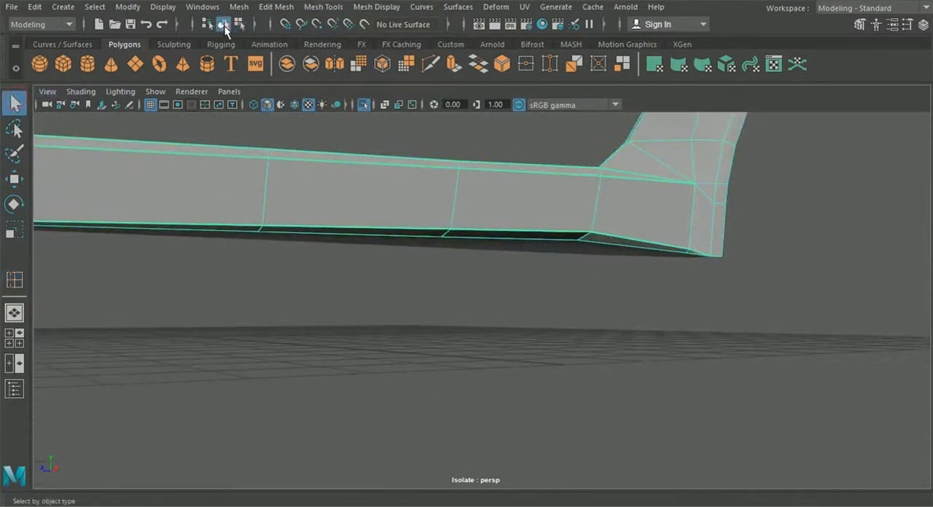
- Select the support edges running along the underside lip beside the sill's lower edge and delete them
{"action": "left_click", "coordinate": [391, 309]}
{"action": "left_click_drag", "start_coordinate": [579, 243], "coordinate": [494, 319], "text": "alt"}
{"action": "scroll", "coordinate": [457, 283], "scroll_direction": "up", "scroll_amount": 3}
{"action": "left_click", "coordinate": [483, 300]}
{"action": "left_click_drag", "start_coordinate": [473, 368], "coordinate": [500, 258], "text": "alt"}
{"action": "right_click_drag", "start_coordinate": [485, 114], "coordinate": [456, 148]}
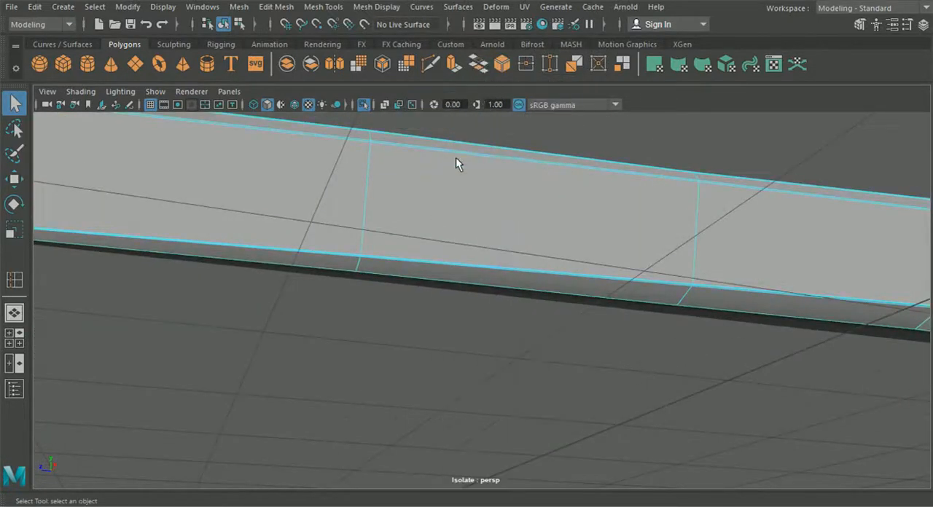
{"action": "scroll", "coordinate": [511, 201], "scroll_direction": "up", "scroll_amount": 5}
{"action": "scroll", "coordinate": [597, 263], "scroll_direction": "down", "scroll_amount": 8}
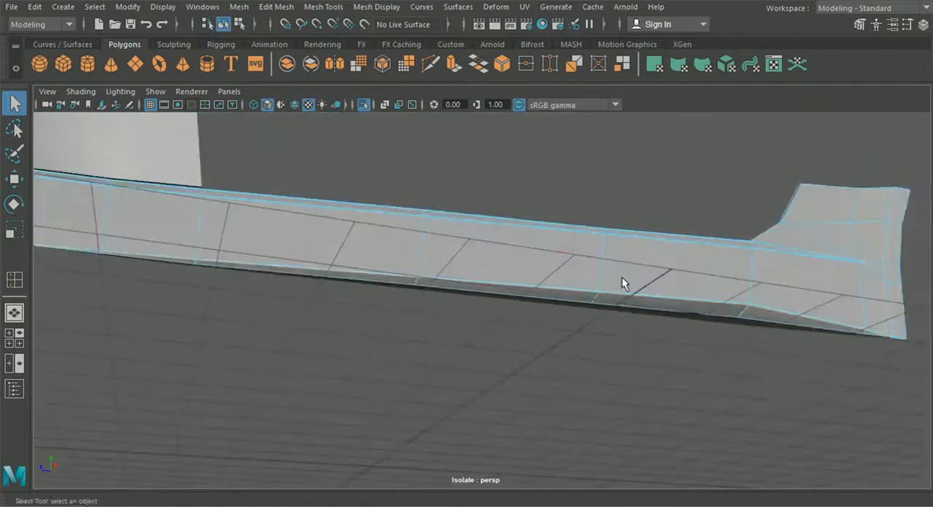
{"action": "scroll", "coordinate": [621, 275], "scroll_direction": "up", "scroll_amount": 6}
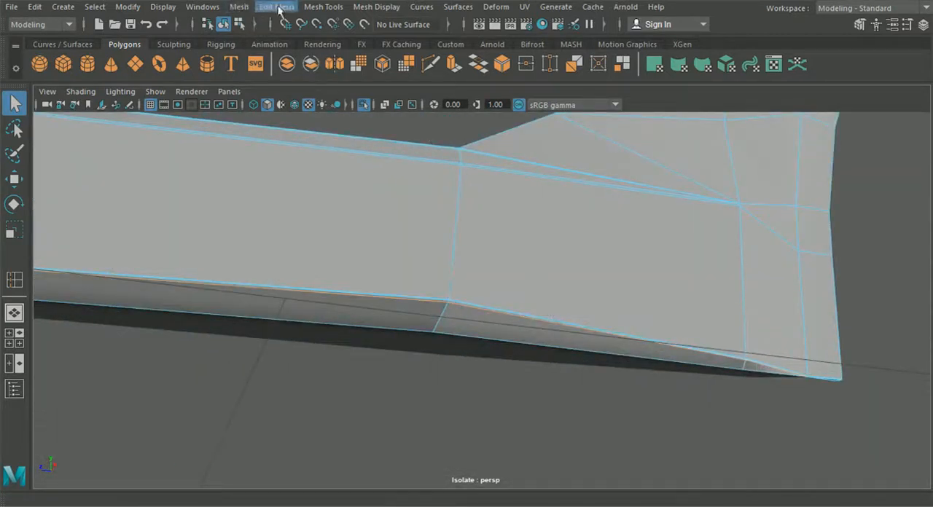
{"action": "left_click", "coordinate": [267, 9]}
{"action": "left_click", "coordinate": [325, 268]}
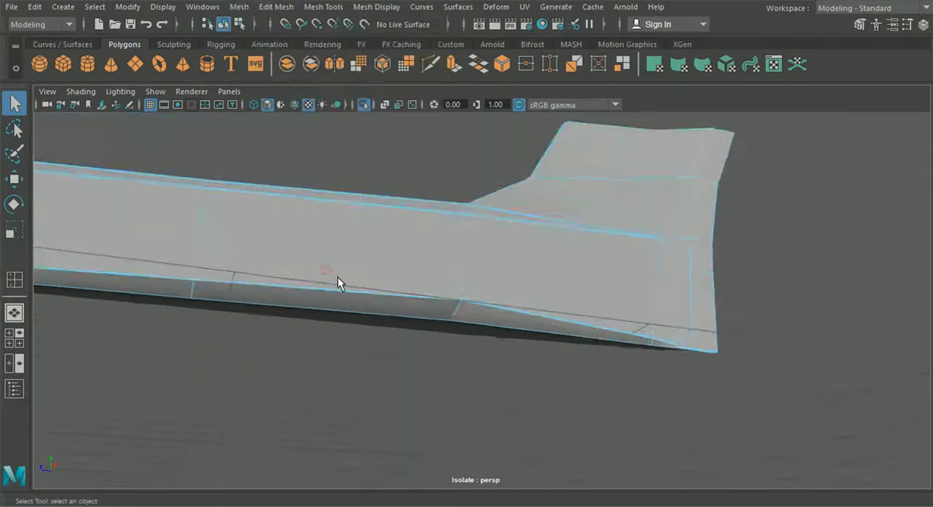
{"action": "scroll", "coordinate": [337, 277], "scroll_direction": "down", "scroll_amount": 4}
{"action": "middle_click_drag", "start_coordinate": [418, 278], "coordinate": [597, 296], "text": "alt"}
- Preview the sill smoothed to check its reworked lower edge, and switch back to the unsmoothed display
{"action": "left_click", "coordinate": [222, 29]}
{"action": "key", "text": "3"}
{"action": "left_click", "coordinate": [415, 209]}
{"action": "left_click_drag", "start_coordinate": [541, 311], "coordinate": [463, 320], "text": "alt"}
{"action": "left_click_drag", "start_coordinate": [587, 332], "coordinate": [621, 325], "text": "alt"}
{"action": "left_click", "coordinate": [398, 290]}
{"action": "key", "text": "1"}
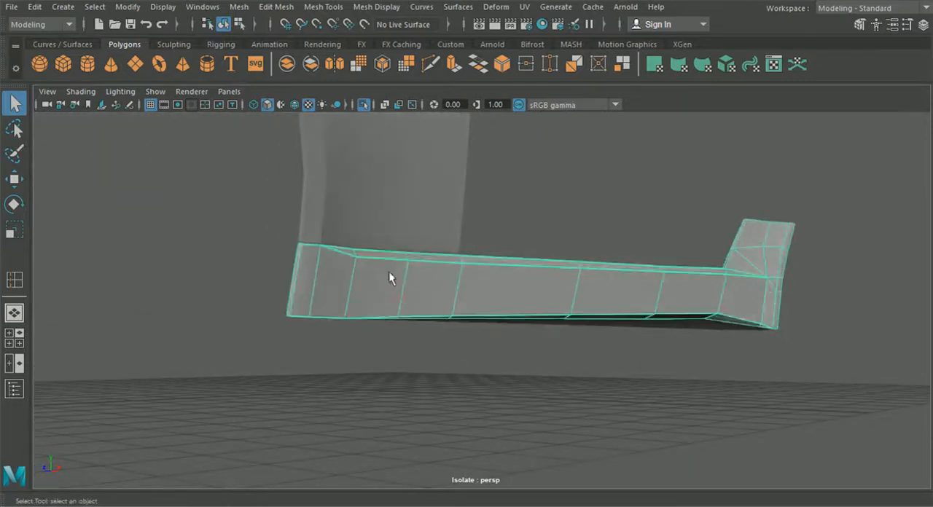
- Insert a vertical edge loop close to the first upright edge behind the sill's front end
{"action": "left_click", "coordinate": [251, 7]}
{"action": "mouse_move", "coordinate": [323, 7]}
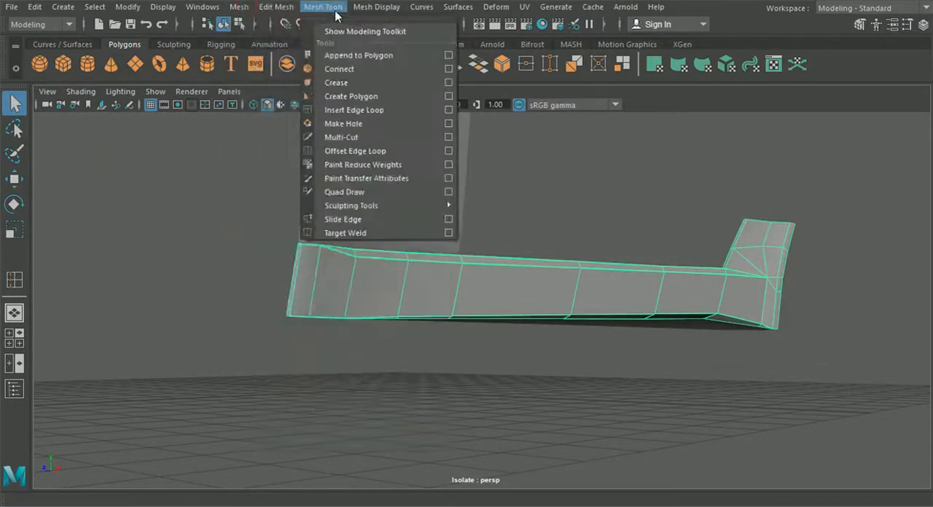
{"action": "left_click", "coordinate": [358, 109]}
{"action": "scroll", "coordinate": [412, 258], "scroll_direction": "up", "scroll_amount": 5}
{"action": "left_click_drag", "start_coordinate": [339, 202], "coordinate": [338, 283], "text": "alt"}
{"action": "middle_click_drag", "start_coordinate": [284, 287], "coordinate": [509, 233], "text": "alt"}
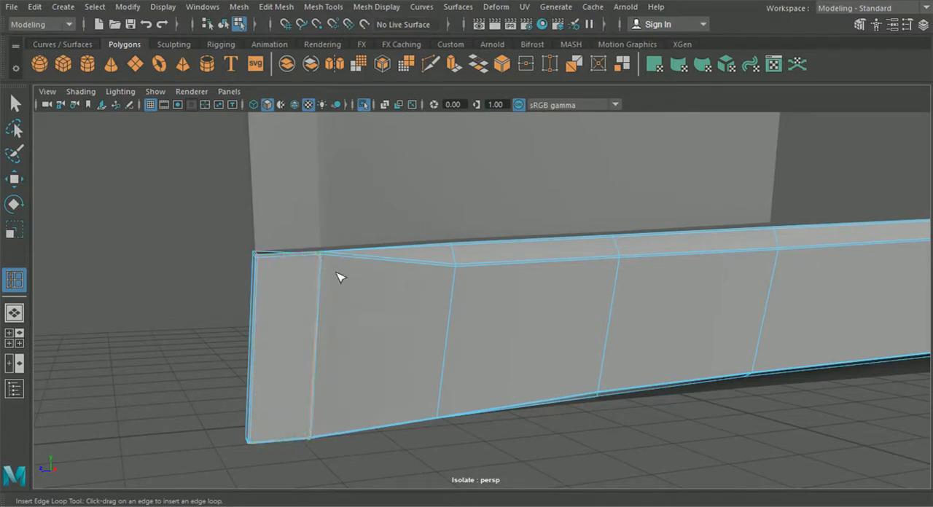
{"action": "scroll", "coordinate": [338, 277], "scroll_direction": "down", "scroll_amount": 3}
{"action": "key", "text": "q"}
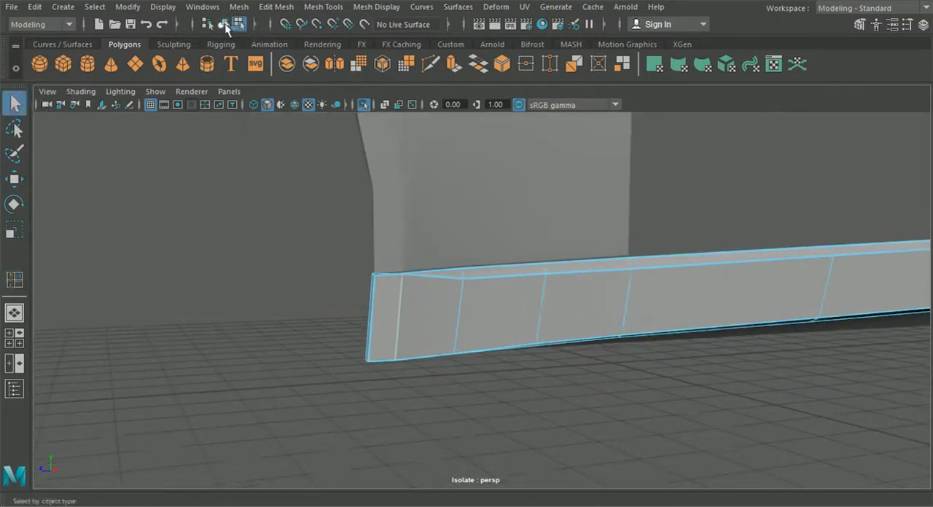
- Examine the sill's front end and overall shape from several angles, finishing in the unsmoothed display
{"action": "left_click", "coordinate": [313, 289]}
{"action": "left_click_drag", "start_coordinate": [332, 353], "coordinate": [595, 393], "text": "alt"}
{"action": "left_click_drag", "start_coordinate": [607, 314], "coordinate": [454, 318], "text": "alt"}
{"action": "scroll", "coordinate": [454, 318], "scroll_direction": "down", "scroll_amount": 5}
{"action": "middle_click_drag", "start_coordinate": [496, 314], "coordinate": [447, 306], "text": "alt"}
{"action": "right_click_drag", "start_coordinate": [446, 306], "coordinate": [631, 370], "text": "alt"}
{"action": "left_click", "coordinate": [629, 363]}
{"action": "key", "text": "1"}
- Insert edge loops down the sill's rear vertical strip, one beside its inner crease and one near the rear edge
{"action": "middle_click_drag", "start_coordinate": [729, 331], "coordinate": [510, 328], "text": "alt"}
{"action": "right_click_drag", "start_coordinate": [510, 328], "coordinate": [580, 343], "text": "alt"}
{"action": "middle_click_drag", "start_coordinate": [437, 303], "coordinate": [379, 251], "text": "alt"}
{"action": "left_click", "coordinate": [323, 7]}
{"action": "left_click", "coordinate": [350, 108]}
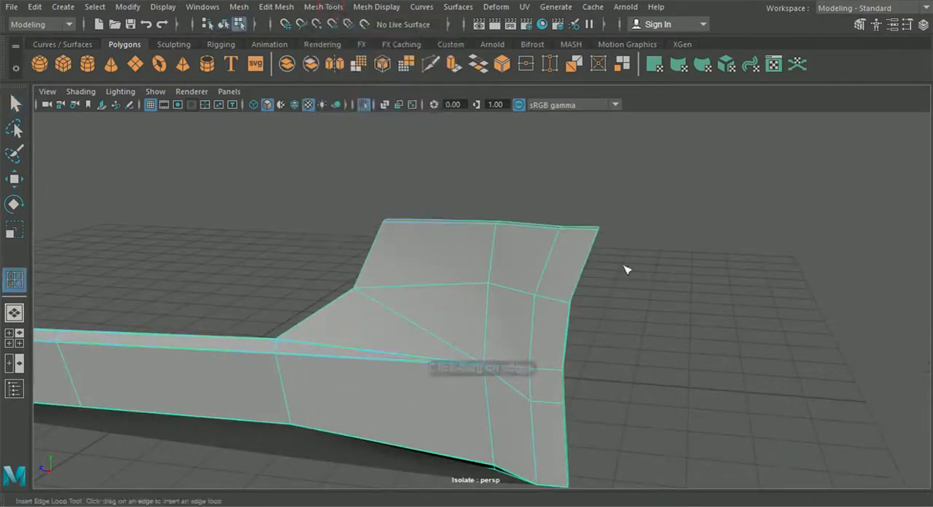
{"action": "scroll", "coordinate": [611, 284], "scroll_direction": "up", "scroll_amount": 4}
{"action": "scroll", "coordinate": [612, 285], "scroll_direction": "down", "scroll_amount": 2}
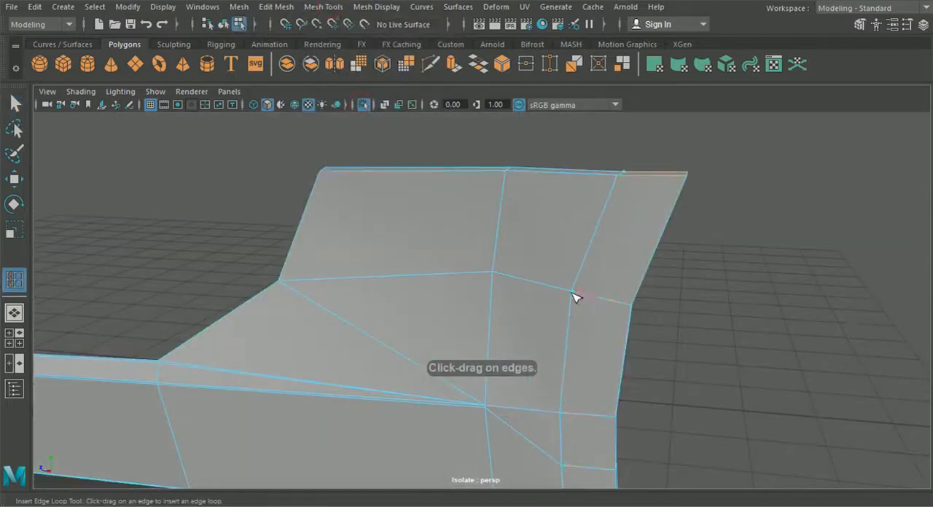
{"action": "left_click_drag", "start_coordinate": [573, 293], "coordinate": [627, 311]}
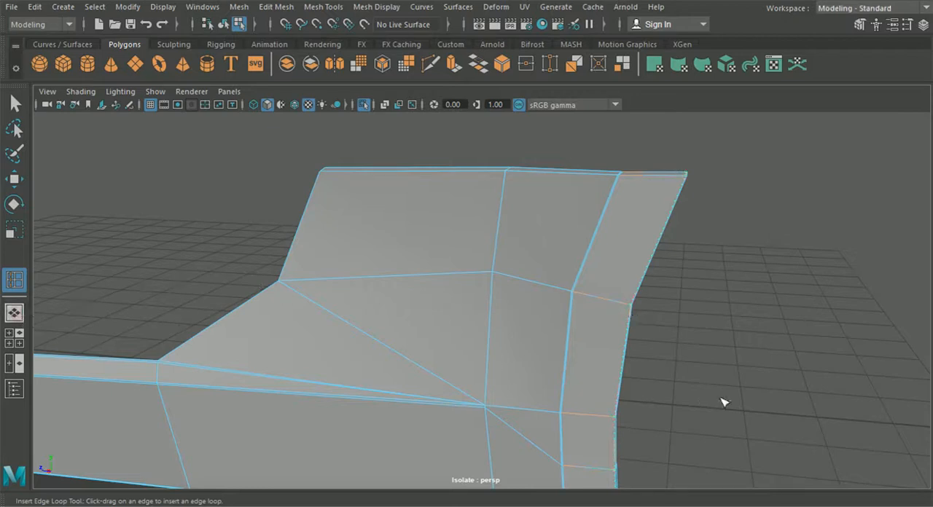
- Preview the sill smoothed in the side view and compare its curved upper edge with the door's lower corner
{"action": "left_click", "coordinate": [14, 338]}
{"action": "key", "text": "space"}
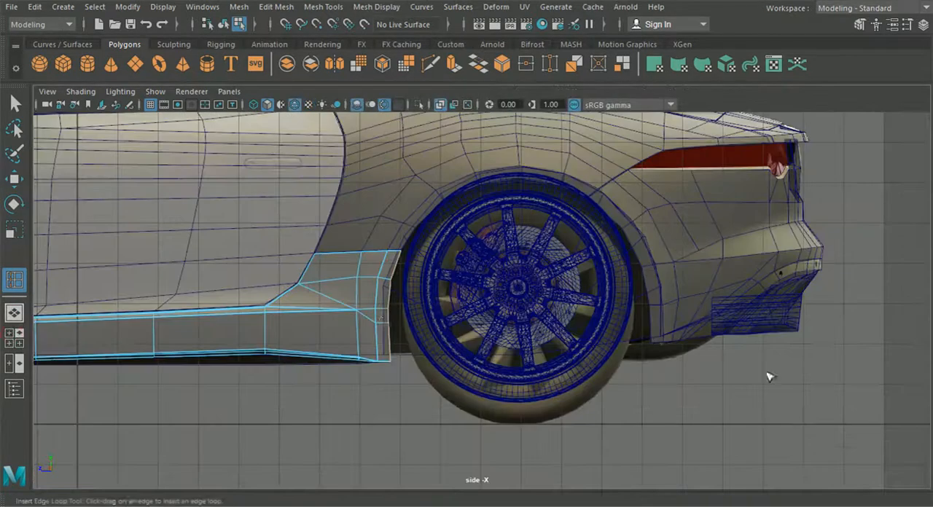
{"action": "scroll", "coordinate": [365, 322], "scroll_direction": "up", "scroll_amount": 1}
{"action": "scroll", "coordinate": [435, 347], "scroll_direction": "up", "scroll_amount": 6}
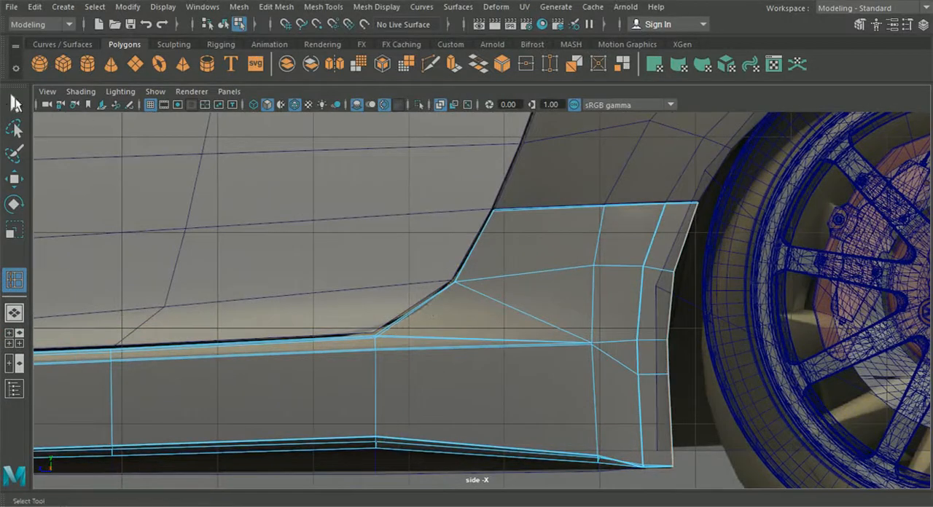
{"action": "left_click", "coordinate": [14, 104]}
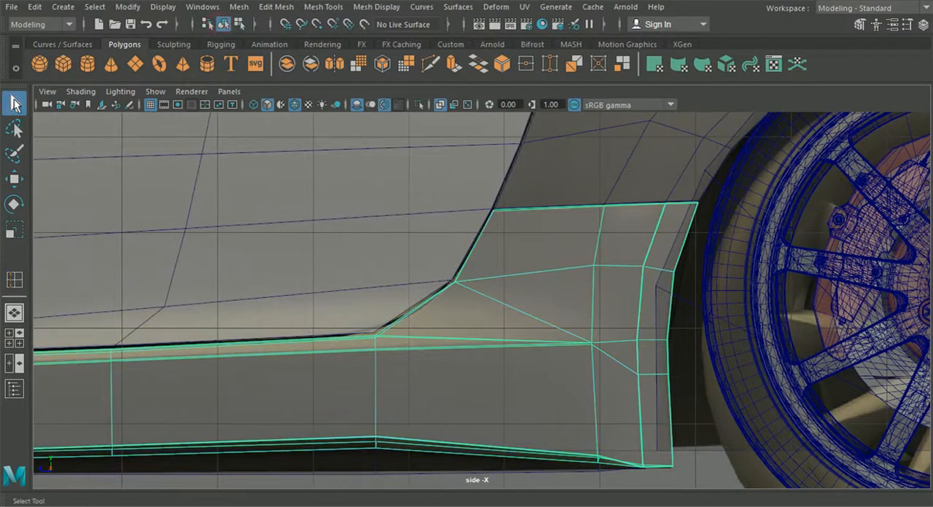
{"action": "key", "text": "3"}
{"action": "scroll", "coordinate": [437, 323], "scroll_direction": "down", "scroll_amount": 7}
{"action": "left_click", "coordinate": [464, 441]}
{"action": "scroll", "coordinate": [443, 406], "scroll_direction": "up", "scroll_amount": 5}
{"action": "scroll", "coordinate": [359, 339], "scroll_direction": "up", "scroll_amount": 3}
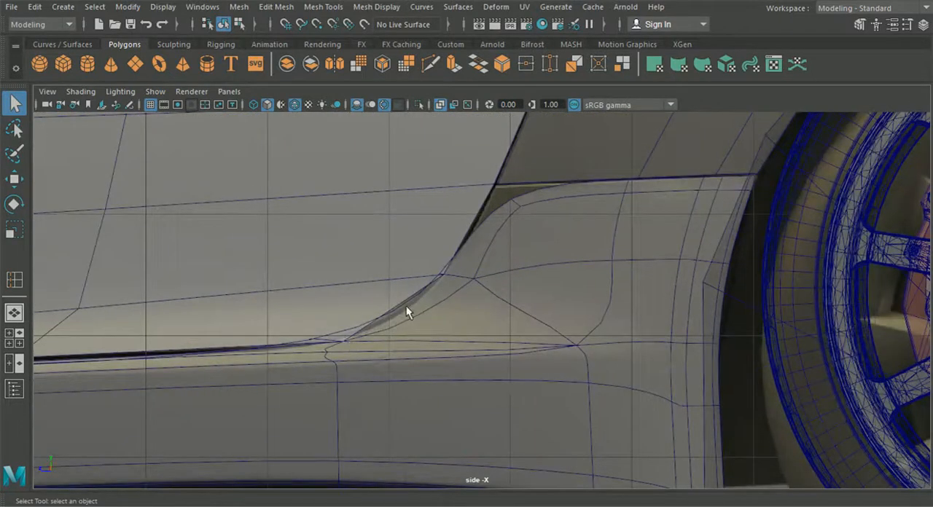
{"action": "left_click", "coordinate": [387, 327]}
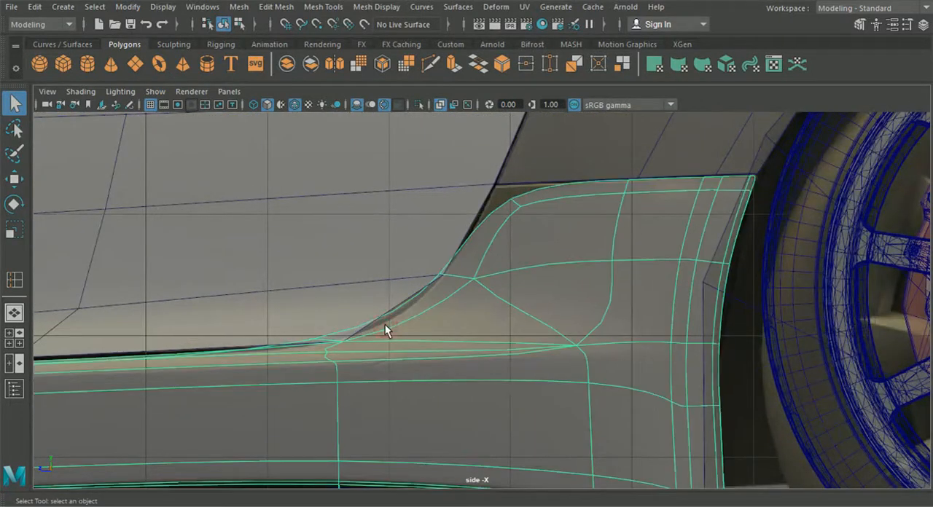
- Examine the isolated smoothed sill from several angles in the perspective view, especially its raised rear section
{"action": "left_click", "coordinate": [14, 314]}
{"action": "left_click_drag", "start_coordinate": [204, 335], "coordinate": [350, 346], "text": "alt"}
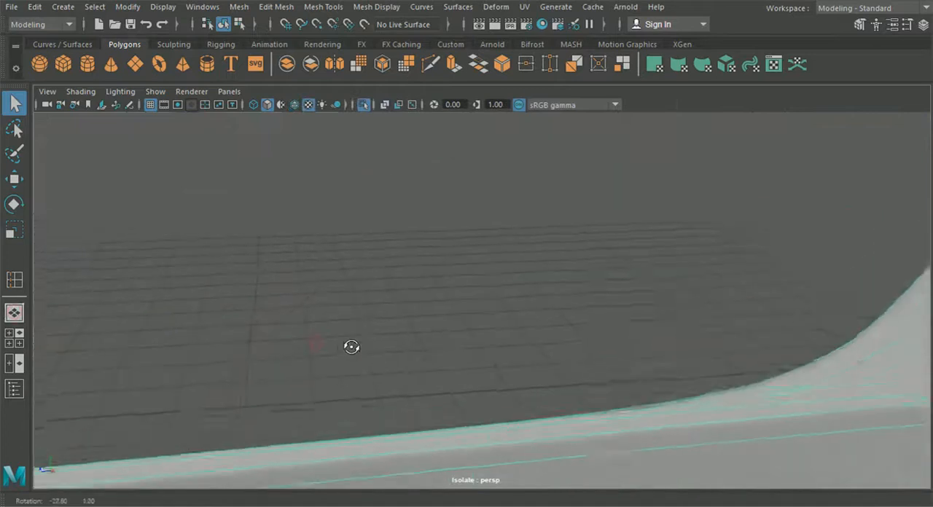
{"action": "scroll", "coordinate": [467, 371], "scroll_direction": "down", "scroll_amount": 5}
{"action": "middle_click_drag", "start_coordinate": [468, 371], "coordinate": [446, 361], "text": "alt"}
{"action": "left_click_drag", "start_coordinate": [446, 361], "coordinate": [493, 358], "text": "alt"}
{"action": "scroll", "coordinate": [493, 357], "scroll_direction": "down", "scroll_amount": 5}
{"action": "middle_click_drag", "start_coordinate": [493, 357], "coordinate": [357, 394], "text": "alt"}
{"action": "scroll", "coordinate": [437, 381], "scroll_direction": "up", "scroll_amount": 5}
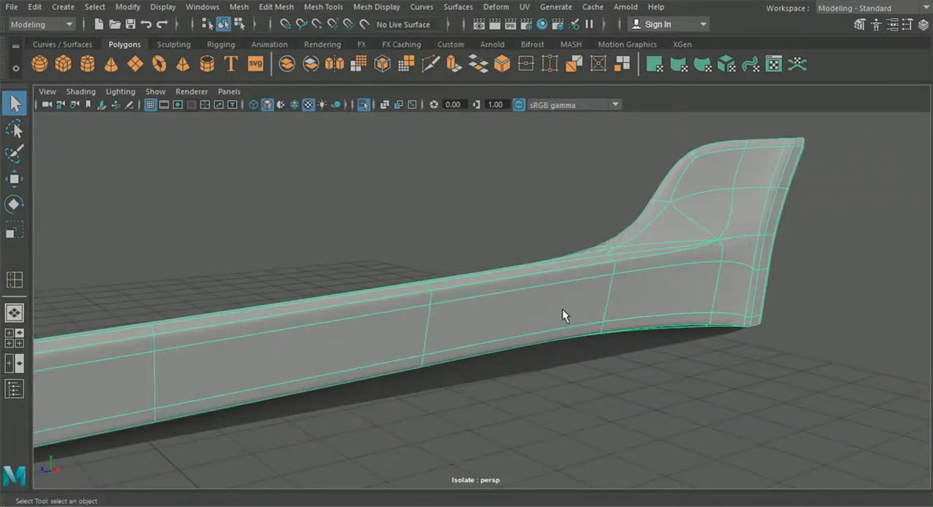
- Return the sill to the unsmoothed display and insert an edge loop just below the top edge of its raised rear section
{"action": "key", "text": "1"}
{"action": "middle_click_drag", "start_coordinate": [567, 302], "coordinate": [442, 325], "text": "alt"}
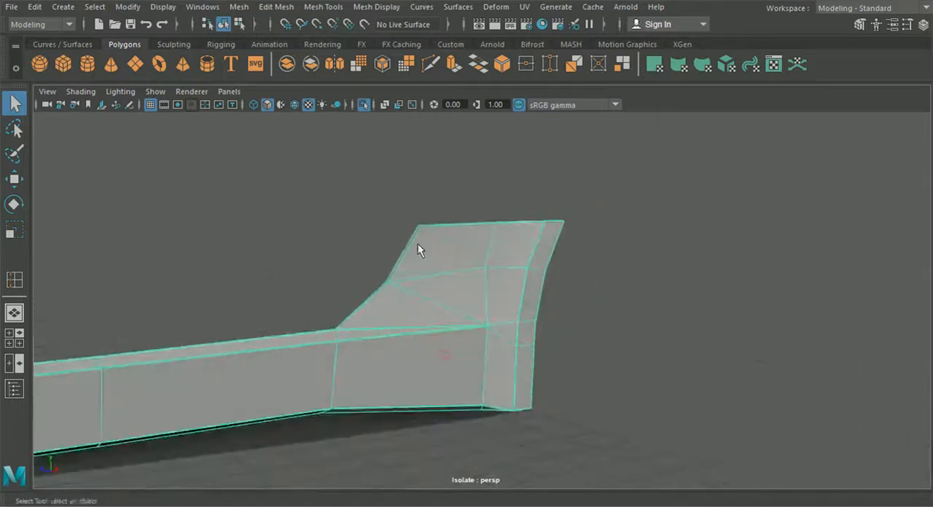
{"action": "left_click", "coordinate": [323, 6]}
{"action": "left_click", "coordinate": [354, 109]}
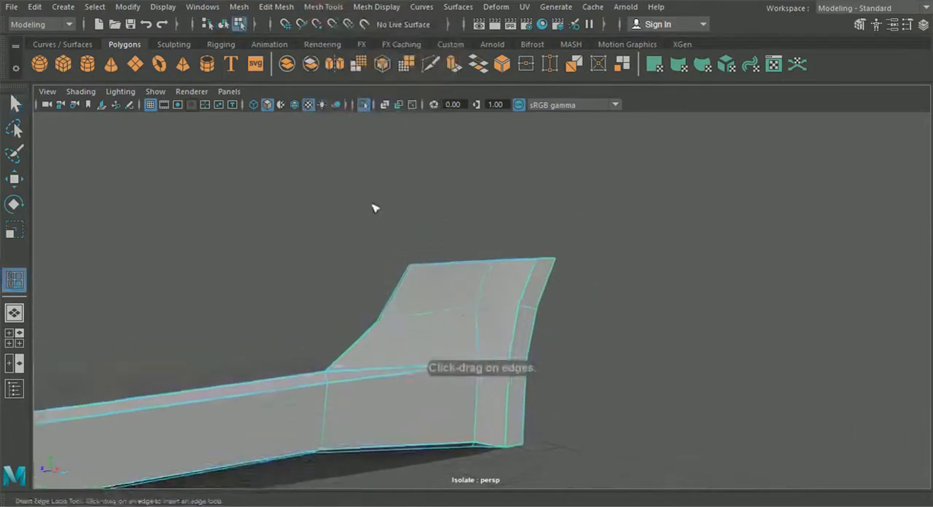
{"action": "scroll", "coordinate": [435, 321], "scroll_direction": "up", "scroll_amount": 5}
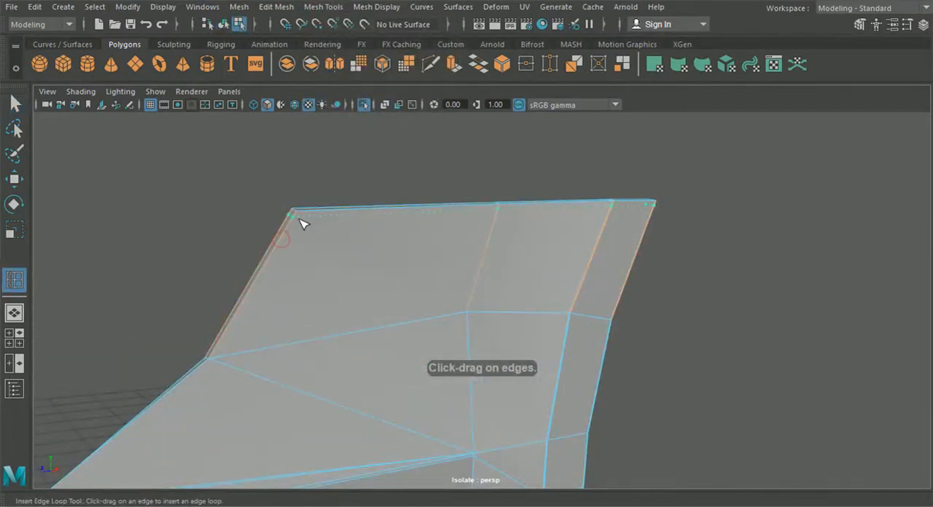
{"action": "left_click_drag", "start_coordinate": [301, 217], "coordinate": [303, 219]}
{"action": "scroll", "coordinate": [301, 239], "scroll_direction": "down", "scroll_amount": 5}
{"action": "middle_click_drag", "start_coordinate": [301, 239], "coordinate": [333, 221], "text": "alt"}
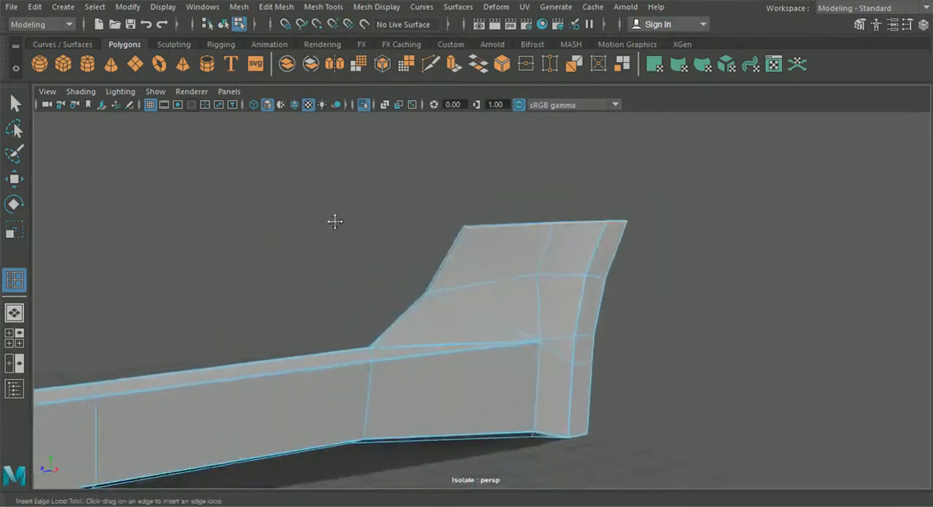
- Preview the sill smoothed and check the sharpened upper corner of its rear section from several angles
{"action": "left_click", "coordinate": [14, 105]}
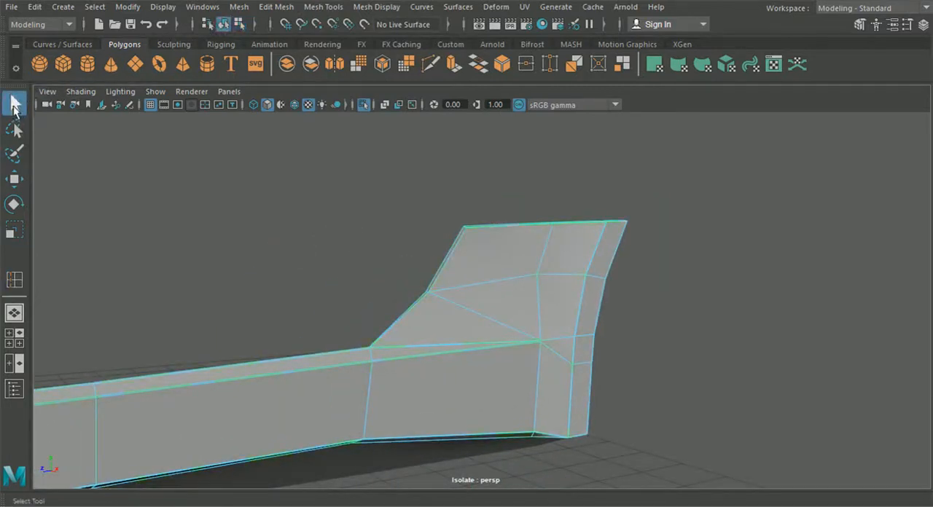
{"action": "key", "text": "3"}
{"action": "left_click", "coordinate": [646, 338]}
{"action": "left_click_drag", "start_coordinate": [646, 338], "coordinate": [519, 358], "text": "alt"}
{"action": "scroll", "coordinate": [519, 358], "scroll_direction": "down", "scroll_amount": 4}
{"action": "middle_click_drag", "start_coordinate": [519, 359], "coordinate": [595, 331], "text": "alt"}
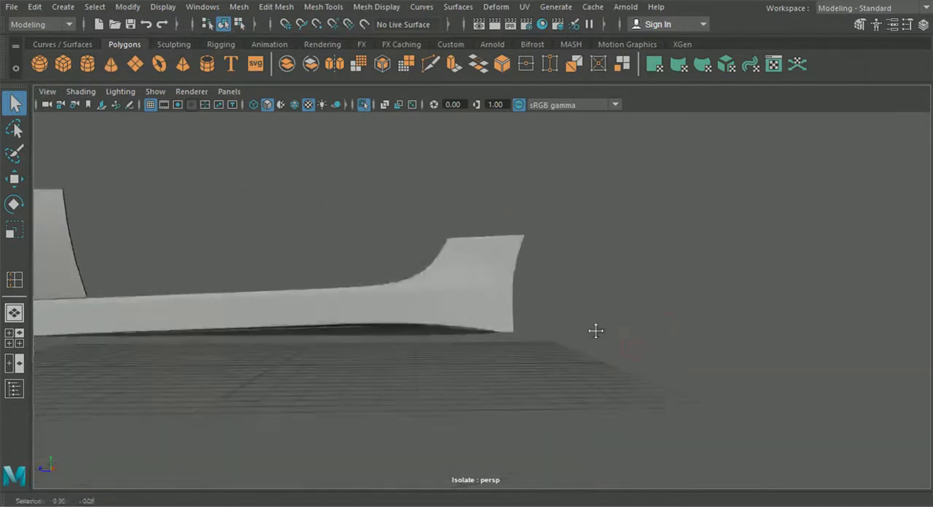
- In the side view, compare the door's lower rear corner with the smoothed sill by toggling the door's smooth preview on and off
{"action": "left_click", "coordinate": [19, 341]}
{"action": "key", "text": "space"}
{"action": "middle_click_drag", "start_coordinate": [455, 345], "coordinate": [518, 348], "text": "alt"}
{"action": "left_click", "coordinate": [430, 293]}
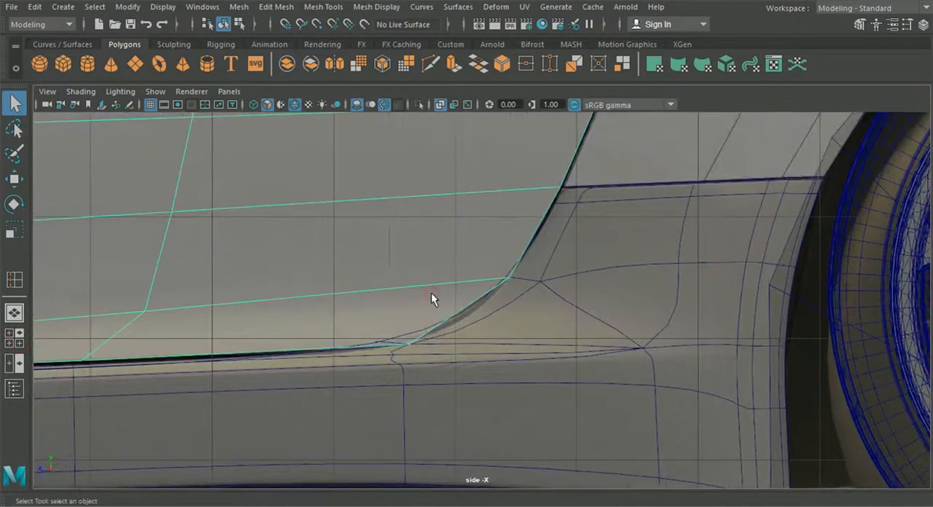
{"action": "key", "text": "3"}
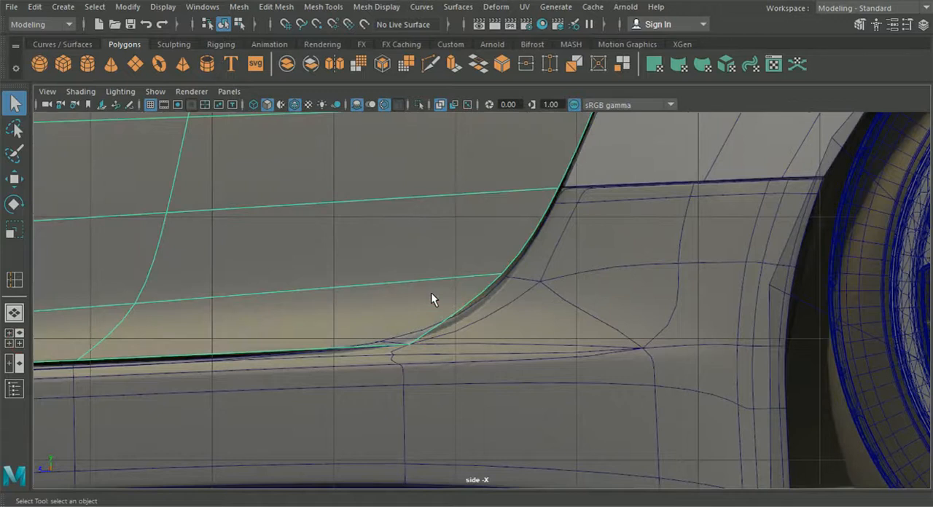
{"action": "key", "text": "1"}
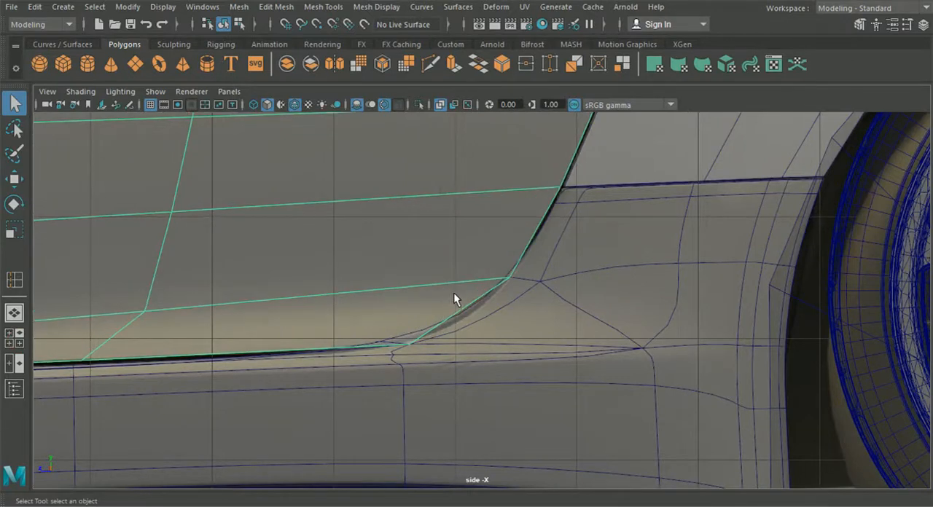
- Insert an edge loop around the unsmoothed sill's rim, close to its outer edge
{"action": "left_click", "coordinate": [17, 312]}
{"action": "left_click_drag", "start_coordinate": [382, 325], "coordinate": [438, 277], "text": "alt"}
{"action": "scroll", "coordinate": [458, 334], "scroll_direction": "down", "scroll_amount": 5}
{"action": "scroll", "coordinate": [501, 338], "scroll_direction": "up", "scroll_amount": 5}
{"action": "scroll", "coordinate": [417, 334], "scroll_direction": "up", "scroll_amount": 4}
{"action": "left_click", "coordinate": [492, 316]}
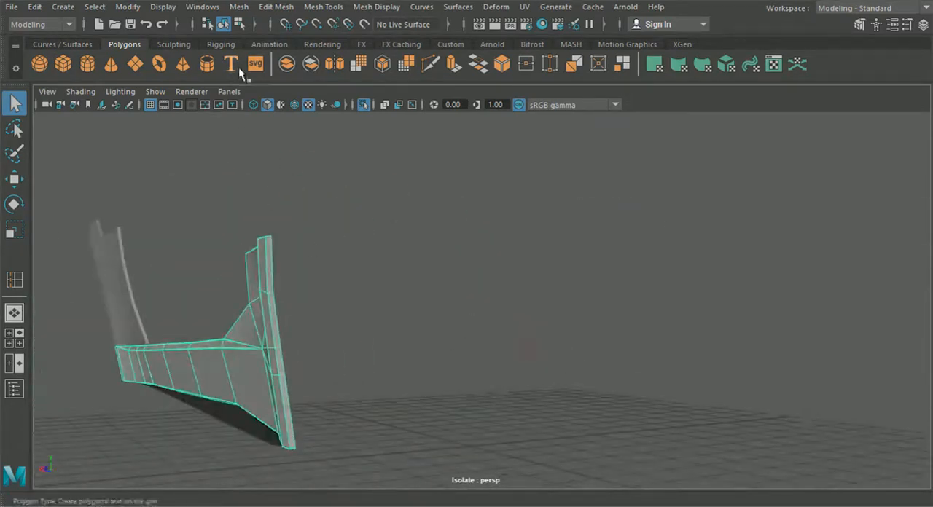
{"action": "left_click", "coordinate": [247, 8]}
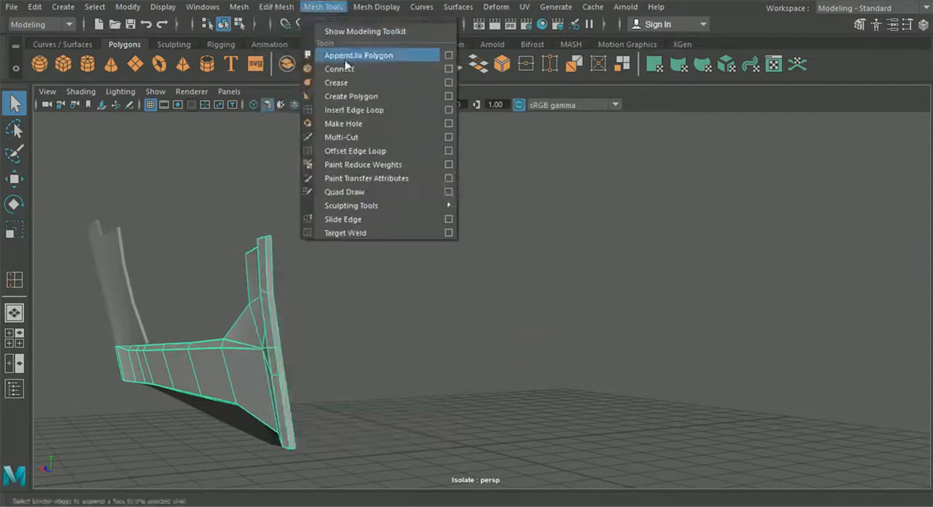
{"action": "left_click", "coordinate": [343, 112]}
{"action": "left_click_drag", "start_coordinate": [357, 186], "coordinate": [423, 210], "text": "alt"}
{"action": "middle_click_drag", "start_coordinate": [422, 210], "coordinate": [556, 221], "text": "alt"}
{"action": "right_click_drag", "start_coordinate": [556, 221], "coordinate": [586, 250], "text": "alt"}
{"action": "middle_click_drag", "start_coordinate": [585, 249], "coordinate": [468, 208], "text": "alt"}
{"action": "right_click_drag", "start_coordinate": [471, 231], "coordinate": [425, 366], "text": "alt"}
{"action": "left_click_drag", "start_coordinate": [425, 366], "coordinate": [545, 349], "text": "alt"}
- Show the sill and the adjoining front panel smoothed, and check their shapes from several angles
{"action": "left_click", "coordinate": [15, 107]}
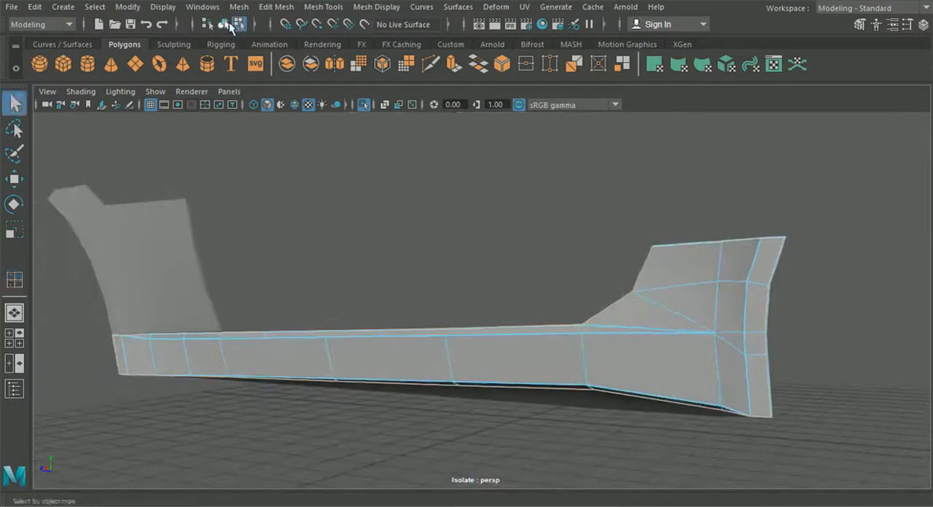
{"action": "key", "text": "3"}
{"action": "left_click", "coordinate": [172, 269]}
{"action": "key", "text": "3"}
{"action": "left_click", "coordinate": [349, 182]}
{"action": "left_click_drag", "start_coordinate": [348, 183], "coordinate": [388, 274], "text": "alt"}
{"action": "right_click_drag", "start_coordinate": [388, 275], "coordinate": [503, 298], "text": "alt"}
- Extrude the outer border edges of the strip beneath the sill into a narrow lip with a Local Translate Z of -0.050
{"action": "left_click", "coordinate": [527, 358]}
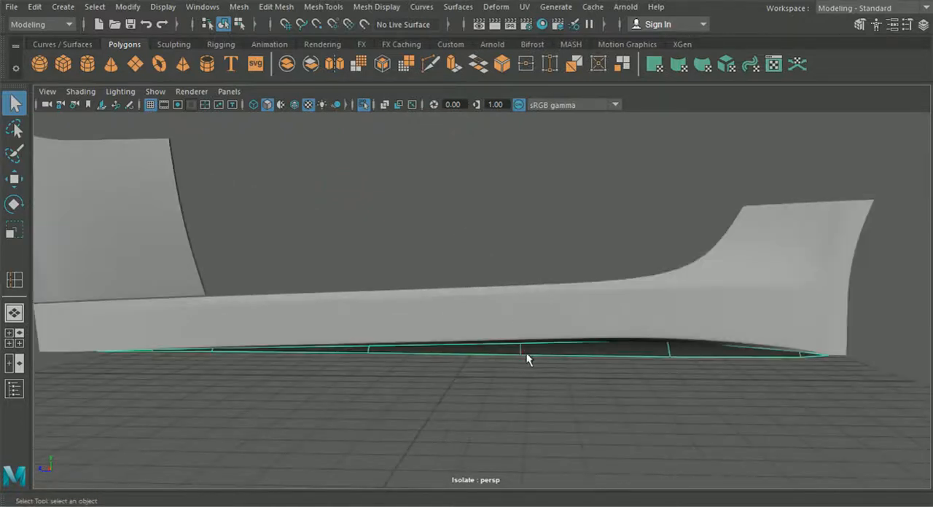
{"action": "right_click_drag", "start_coordinate": [542, 348], "coordinate": [520, 78]}
{"action": "left_click_drag", "start_coordinate": [508, 372], "coordinate": [586, 352], "text": "alt"}
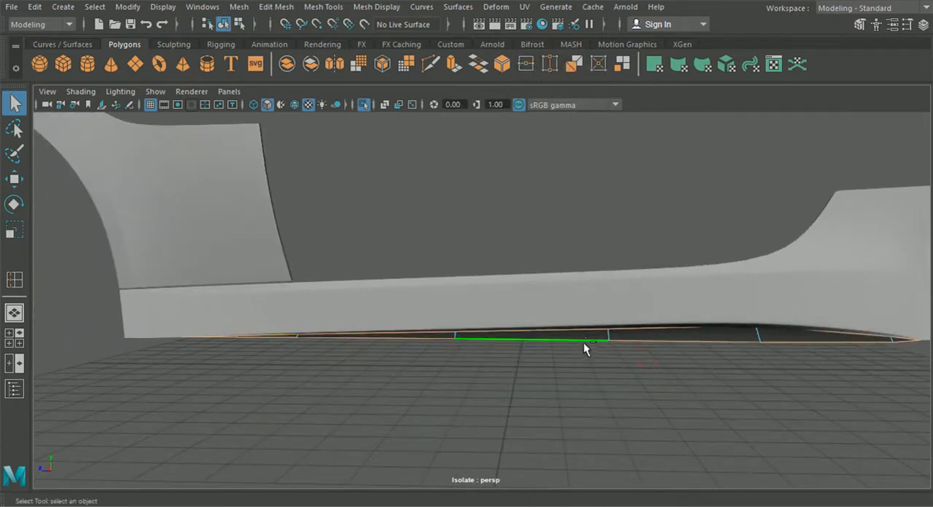
{"action": "key", "text": "ctrl+e"}
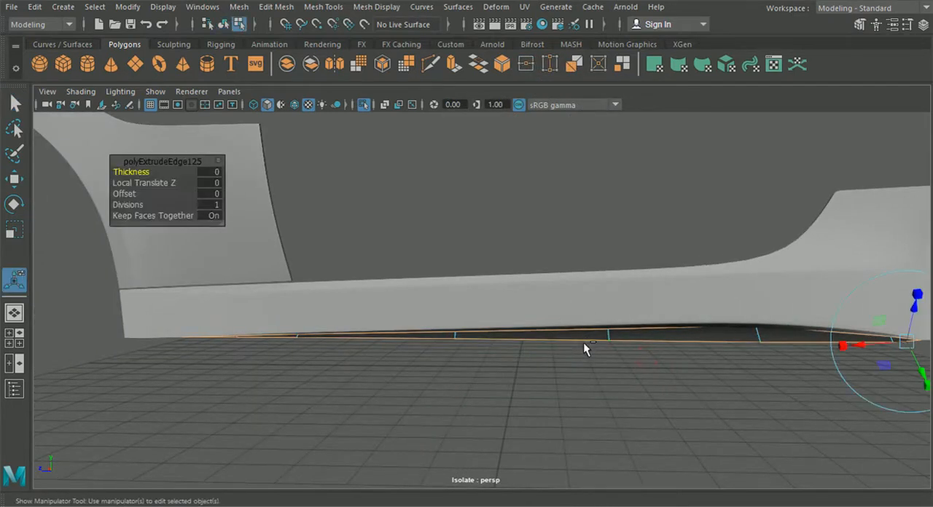
{"action": "left_click_drag", "start_coordinate": [753, 316], "coordinate": [608, 277], "text": "alt"}
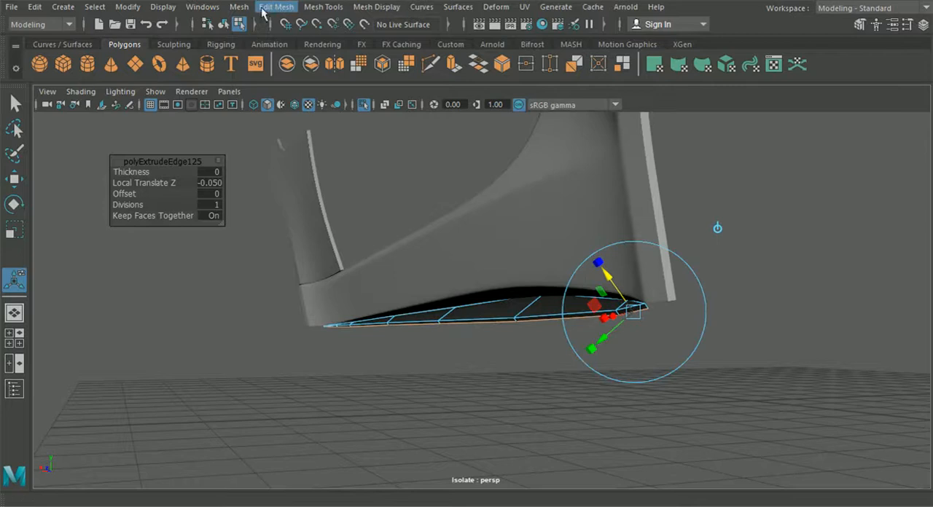
- Insert edge loops along the underside strip's extruded lip, one beside the fold and one close to its outer border
{"action": "left_click", "coordinate": [238, 7]}
{"action": "left_click", "coordinate": [239, 7]}
{"action": "left_click", "coordinate": [322, 7]}
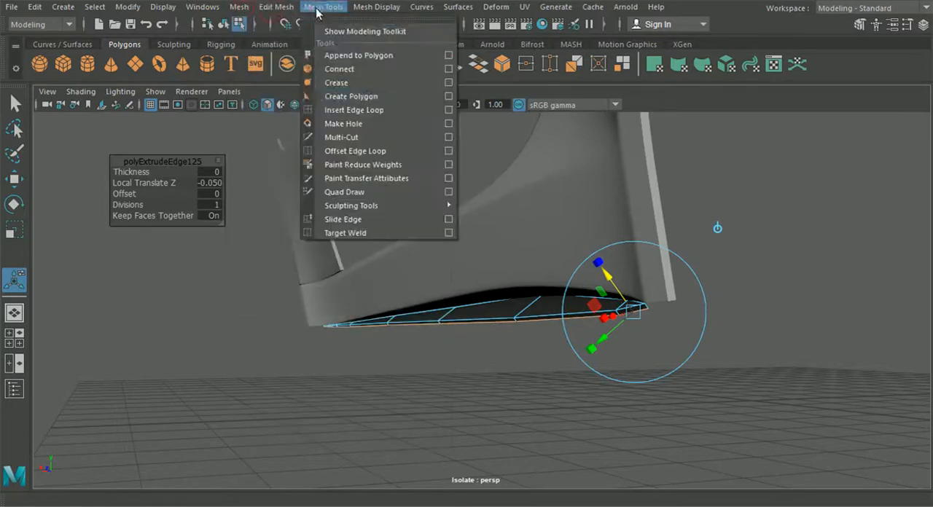
{"action": "left_click", "coordinate": [339, 112]}
{"action": "scroll", "coordinate": [554, 256], "scroll_direction": "up", "scroll_amount": 6}
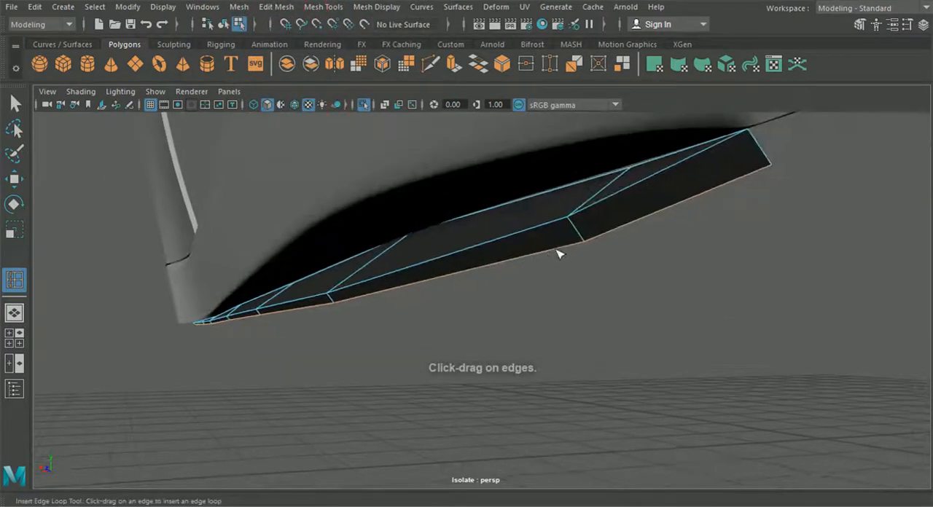
{"action": "left_click", "coordinate": [572, 224]}
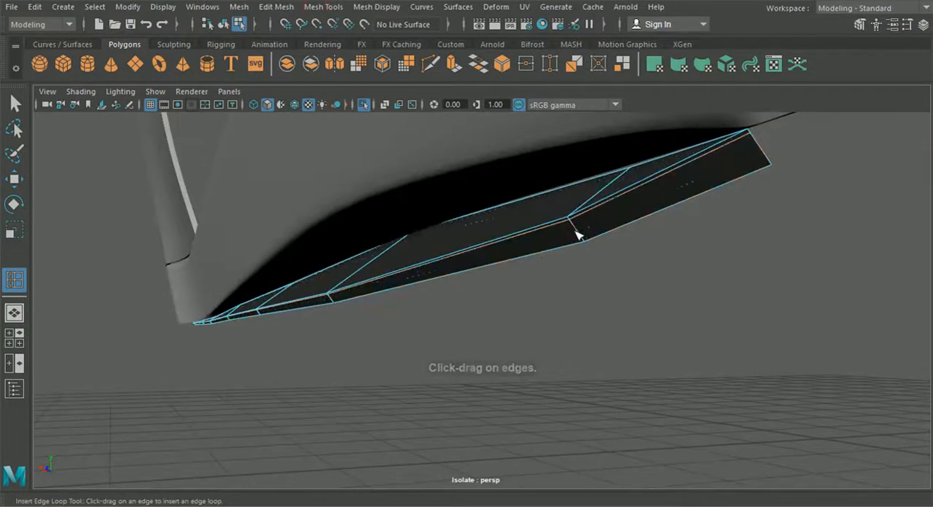
{"action": "left_click_drag", "start_coordinate": [587, 244], "coordinate": [550, 274], "text": "alt"}
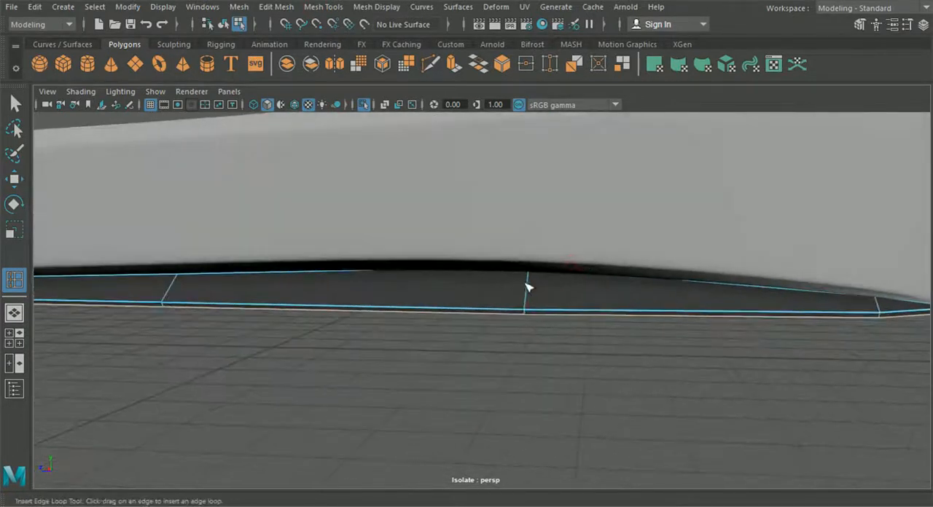
- Insert edge loops along the flat part of the underside strip, one close to its inner border and one beside the lip's fold
{"action": "left_click", "coordinate": [532, 276]}
{"action": "left_click_drag", "start_coordinate": [533, 273], "coordinate": [512, 129], "text": "alt"}
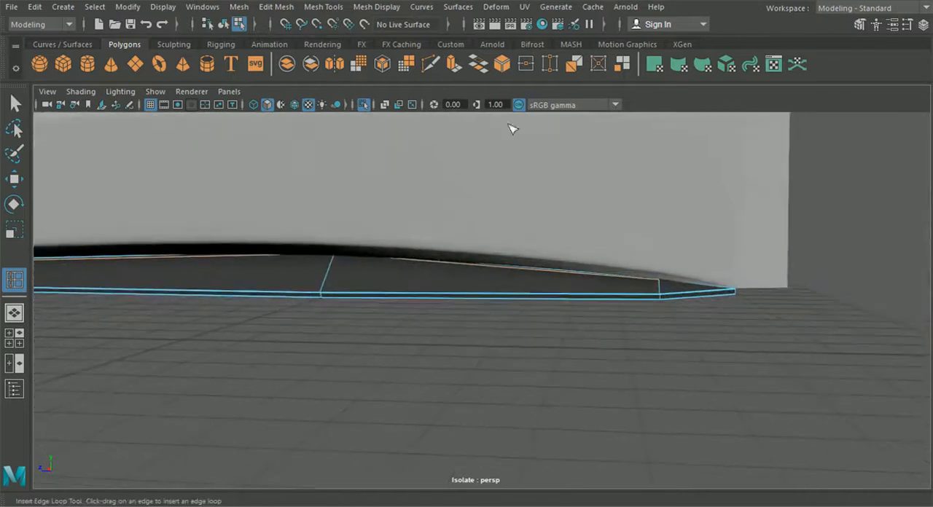
{"action": "left_click", "coordinate": [430, 64]}
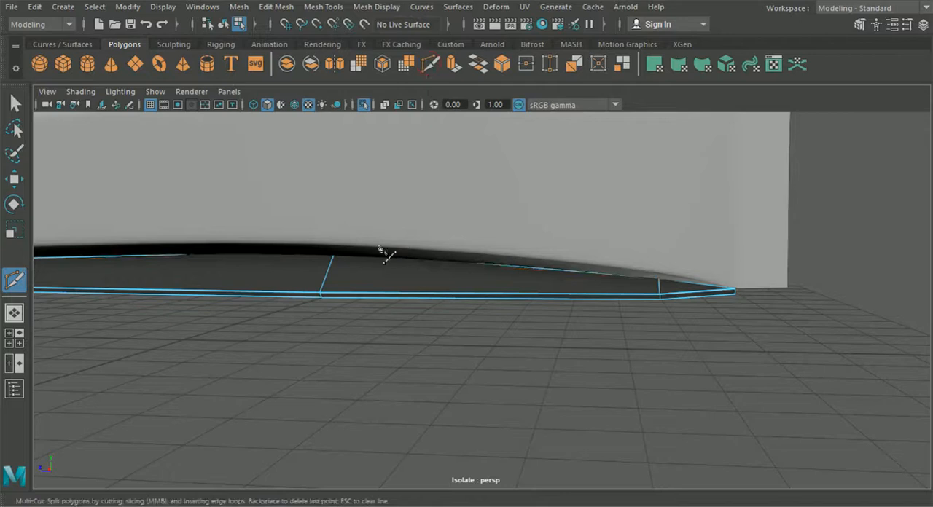
{"action": "left_click", "coordinate": [275, 7]}
{"action": "mouse_move", "coordinate": [323, 6]}
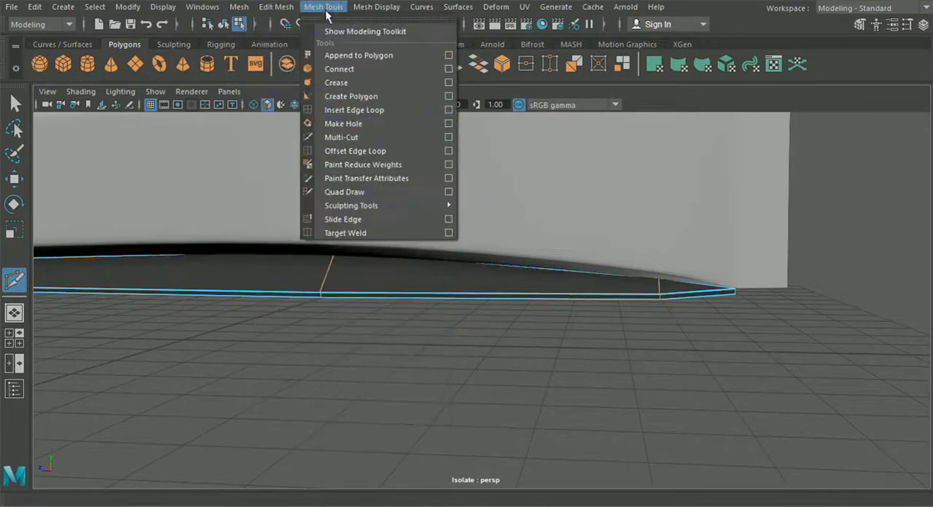
{"action": "left_click", "coordinate": [328, 106]}
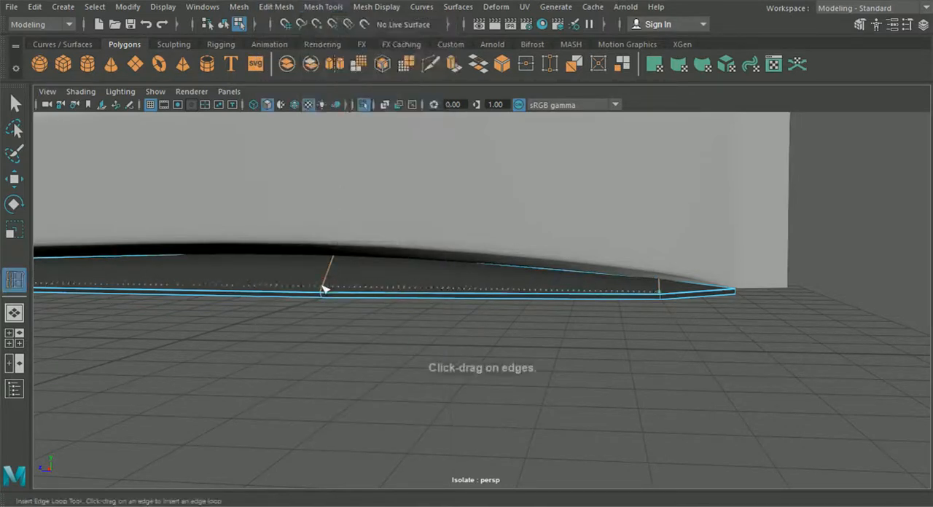
{"action": "left_click_drag", "start_coordinate": [321, 290], "coordinate": [322, 293]}
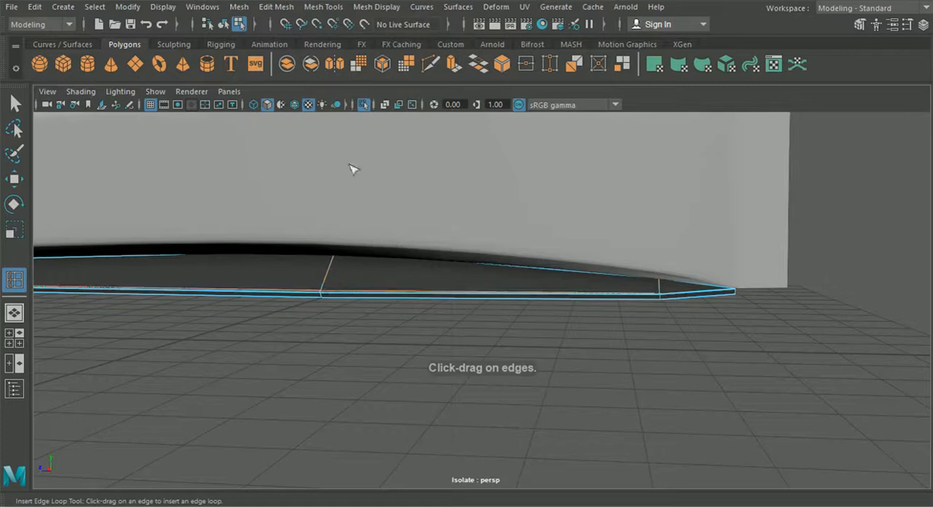
- Use Multi-Cut to extend the support loop beside the fold from where it stops to the edge near the underside strip's pointed end
{"action": "left_click", "coordinate": [429, 64]}
{"action": "left_click_drag", "start_coordinate": [490, 181], "coordinate": [522, 200], "text": "alt"}
{"action": "middle_click_drag", "start_coordinate": [523, 200], "coordinate": [434, 186], "text": "alt"}
{"action": "right_click_drag", "start_coordinate": [434, 191], "coordinate": [646, 406], "text": "alt"}
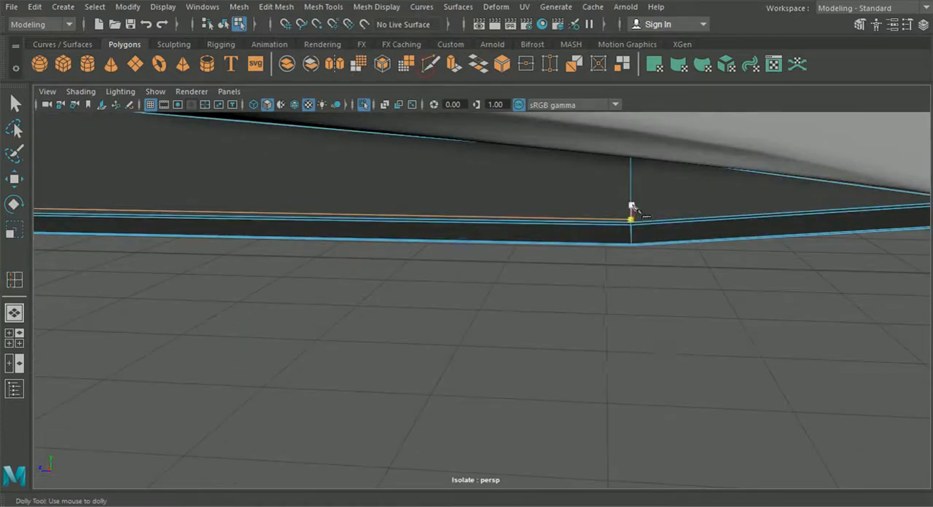
{"action": "middle_click_drag", "start_coordinate": [647, 234], "coordinate": [529, 241], "text": "alt"}
{"action": "right_click_drag", "start_coordinate": [529, 241], "coordinate": [558, 272], "text": "alt"}
{"action": "left_click_drag", "start_coordinate": [558, 195], "coordinate": [358, 208]}
{"action": "middle_click_drag", "start_coordinate": [358, 208], "coordinate": [541, 225], "text": "alt"}
{"action": "right_click_drag", "start_coordinate": [540, 226], "coordinate": [530, 212], "text": "alt"}
{"action": "left_click_drag", "start_coordinate": [614, 277], "coordinate": [471, 294], "text": "alt"}
{"action": "middle_click_drag", "start_coordinate": [343, 204], "coordinate": [384, 248], "text": "alt"}
{"action": "right_click_drag", "start_coordinate": [383, 248], "coordinate": [428, 298], "text": "alt"}
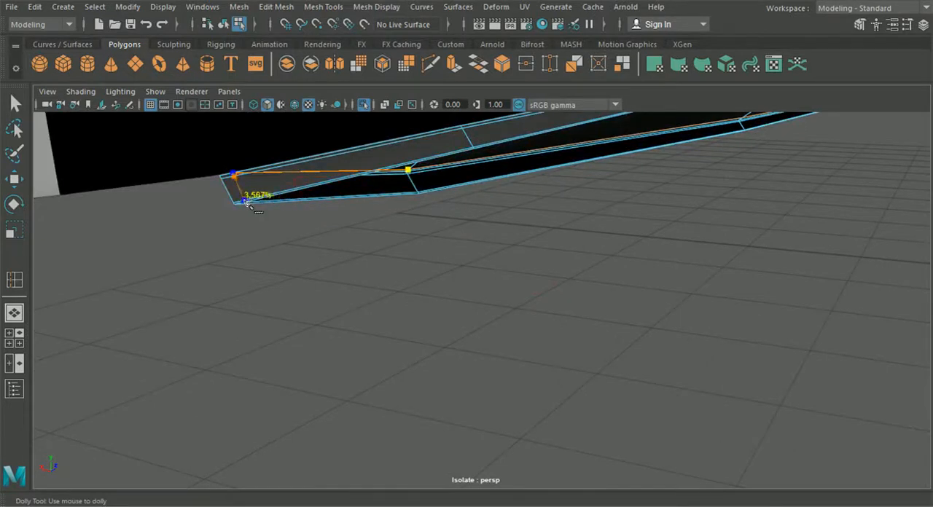
{"action": "mouse_move", "coordinate": [264, 204]}
{"action": "middle_mouse_down", "text": "alt"}
{"action": "mouse_move", "coordinate": [302, 223]}
{"action": "mouse_move", "coordinate": [250, 232]}
{"action": "mouse_move", "coordinate": [272, 217]}
{"action": "middle_mouse_up", "text": "alt"}
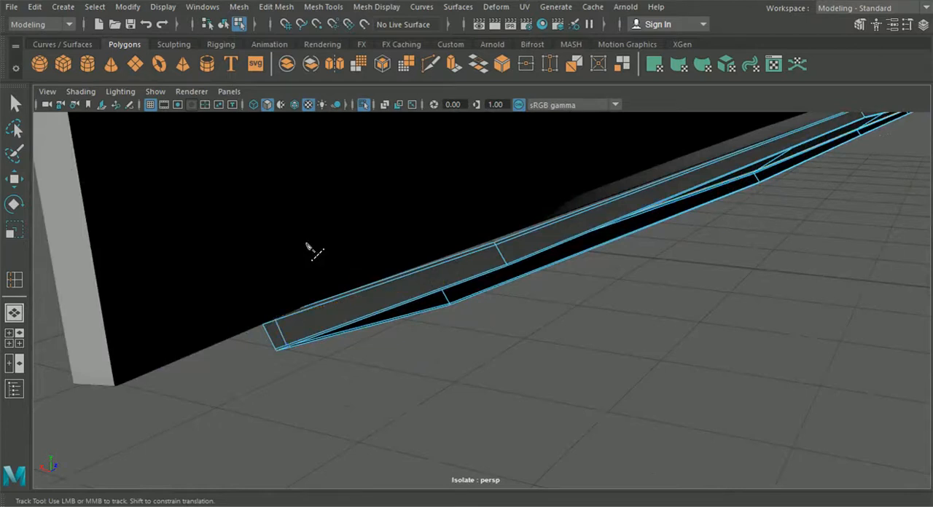
- Use Multi-Cut to run a cut across the underside strip's lip near its rear end and onto the nearest cross edge beside the fold
{"action": "right_click_drag", "start_coordinate": [315, 263], "coordinate": [327, 276], "text": "alt"}
{"action": "middle_click_drag", "start_coordinate": [328, 277], "coordinate": [348, 271], "text": "alt"}
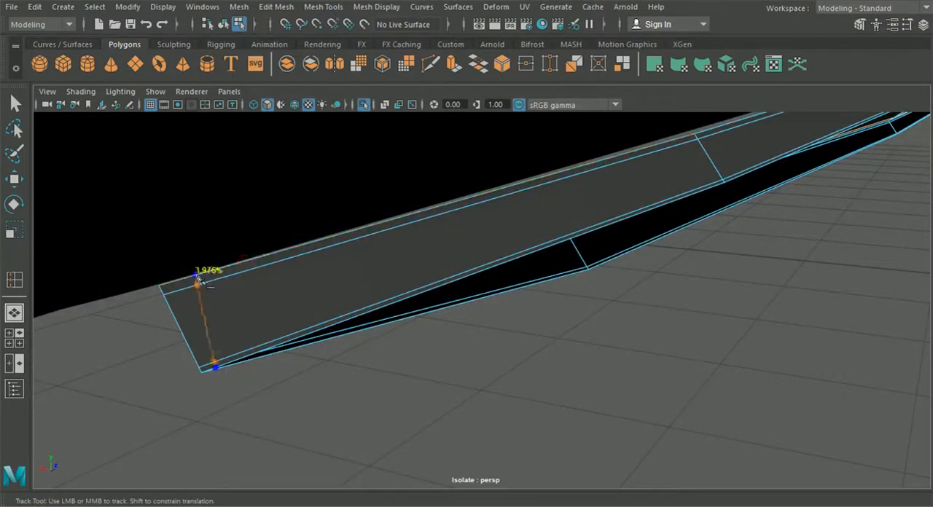
{"action": "left_click", "coordinate": [175, 285]}
{"action": "left_click_drag", "start_coordinate": [183, 287], "coordinate": [490, 306], "text": "alt"}
{"action": "middle_click_drag", "start_coordinate": [490, 306], "coordinate": [565, 293], "text": "alt"}
{"action": "scroll", "coordinate": [503, 310], "scroll_direction": "up", "scroll_amount": 5}
{"action": "left_click", "coordinate": [302, 401]}
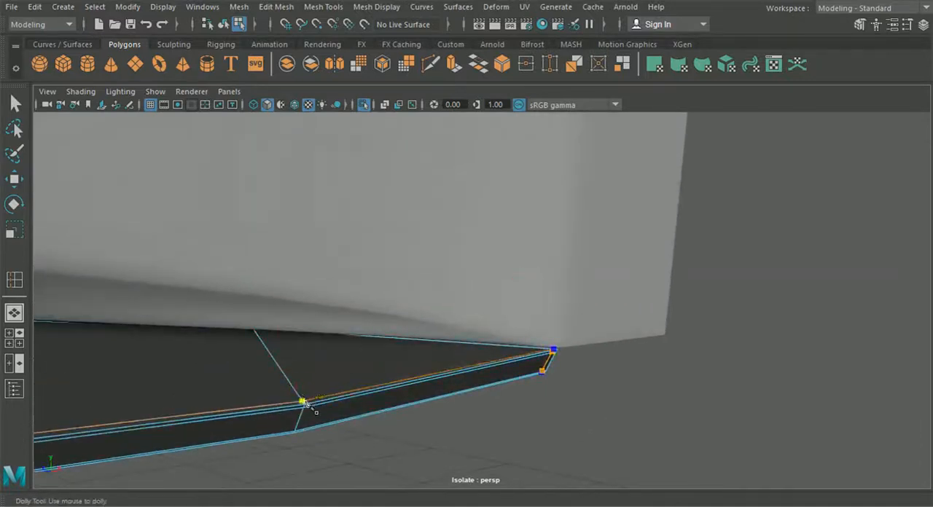
- Continue the cut forward along the flat part of the underside strip, placing a point beside the fold on each cross edge
{"action": "scroll", "coordinate": [325, 400], "scroll_direction": "down", "scroll_amount": 4}
{"action": "middle_click_drag", "start_coordinate": [295, 387], "coordinate": [505, 395], "text": "alt"}
{"action": "scroll", "coordinate": [620, 376], "scroll_direction": "up", "scroll_amount": 4}
{"action": "scroll", "coordinate": [503, 395], "scroll_direction": "down", "scroll_amount": 4}
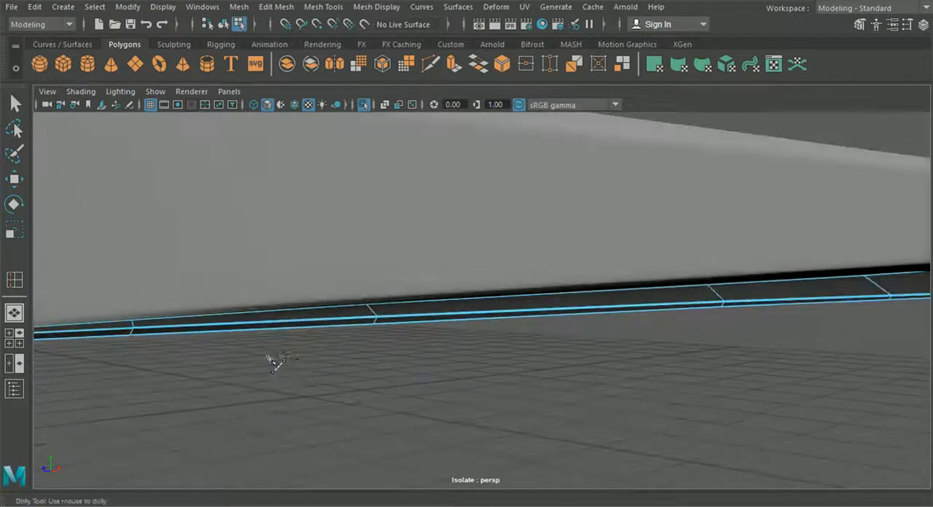
{"action": "middle_click_drag", "start_coordinate": [273, 362], "coordinate": [416, 360], "text": "alt"}
{"action": "scroll", "coordinate": [416, 360], "scroll_direction": "up", "scroll_amount": 3}
{"action": "middle_click_drag", "start_coordinate": [536, 364], "coordinate": [432, 373], "text": "alt"}
{"action": "scroll", "coordinate": [440, 382], "scroll_direction": "up", "scroll_amount": 4}
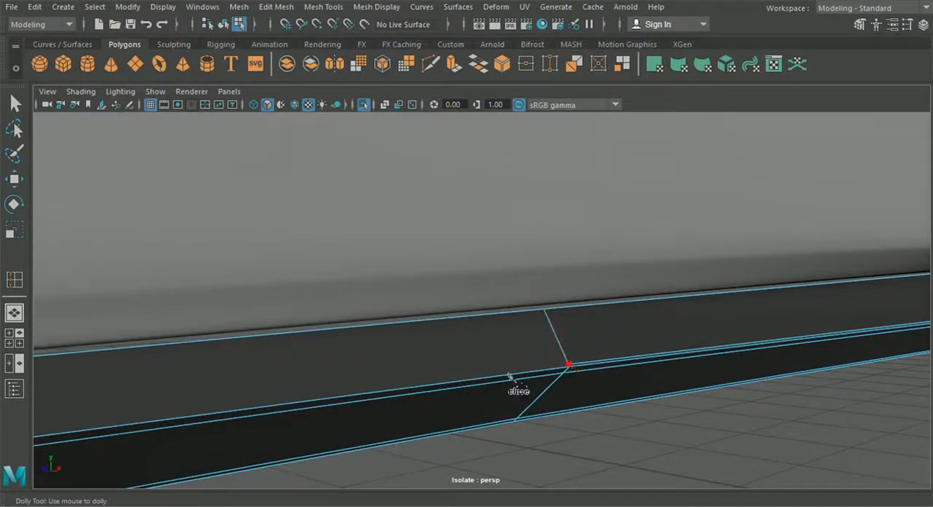
{"action": "scroll", "coordinate": [508, 375], "scroll_direction": "down", "scroll_amount": 4}
{"action": "middle_click_drag", "start_coordinate": [314, 368], "coordinate": [417, 374], "text": "alt"}
{"action": "scroll", "coordinate": [426, 388], "scroll_direction": "up", "scroll_amount": 2}
{"action": "middle_click_drag", "start_coordinate": [548, 372], "coordinate": [510, 355], "text": "alt"}
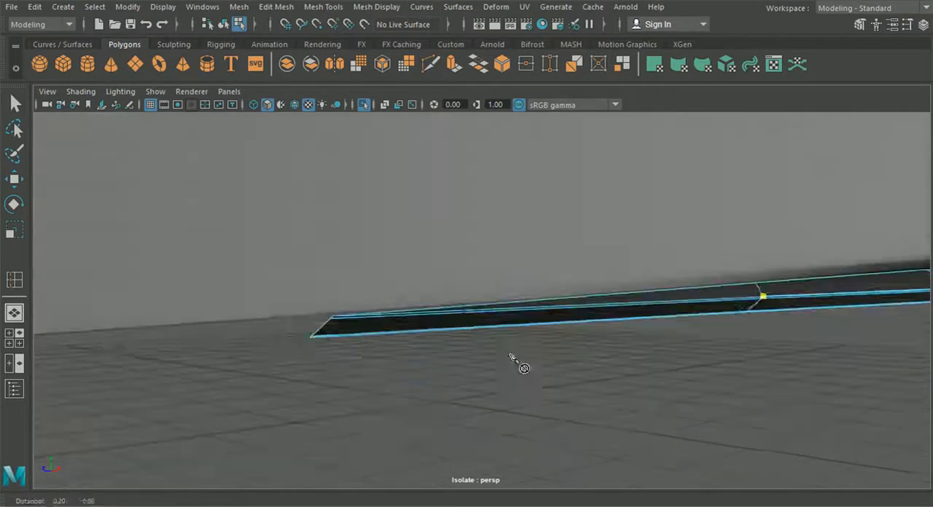
- Carry the cut to the underside strip's front end, take it across the lip there and complete it
{"action": "scroll", "coordinate": [412, 357], "scroll_direction": "up", "scroll_amount": 5}
{"action": "left_click_drag", "start_coordinate": [372, 303], "coordinate": [32, 328]}
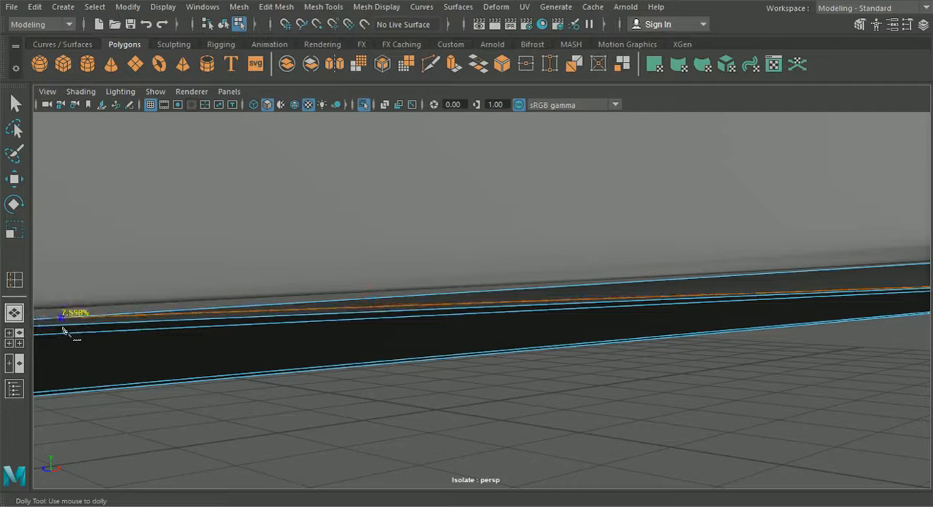
{"action": "left_click_drag", "start_coordinate": [33, 332], "coordinate": [362, 341], "text": "alt"}
{"action": "right_click_drag", "start_coordinate": [362, 341], "coordinate": [248, 389], "text": "alt"}
{"action": "middle_click_drag", "start_coordinate": [248, 389], "coordinate": [356, 325], "text": "alt"}
{"action": "right_click_drag", "start_coordinate": [356, 325], "coordinate": [381, 418], "text": "alt"}
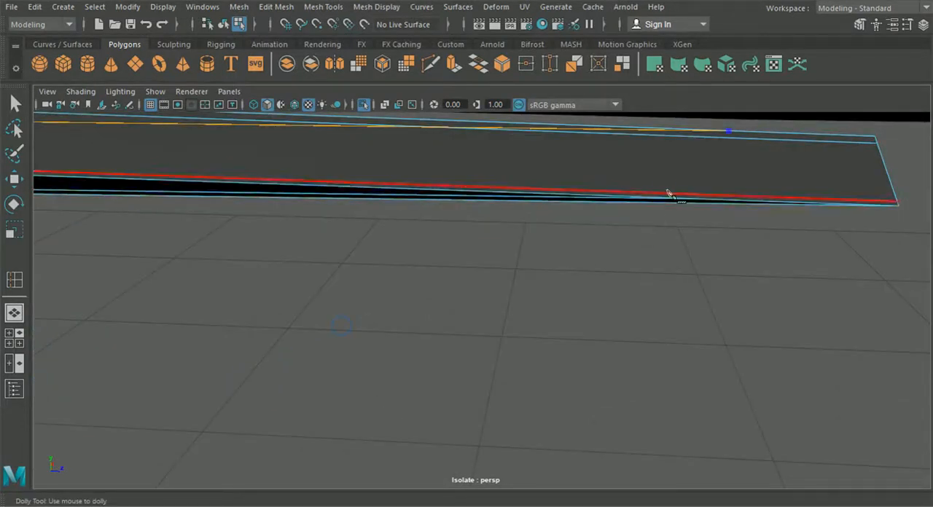
{"action": "left_click_drag", "start_coordinate": [670, 193], "coordinate": [750, 199]}
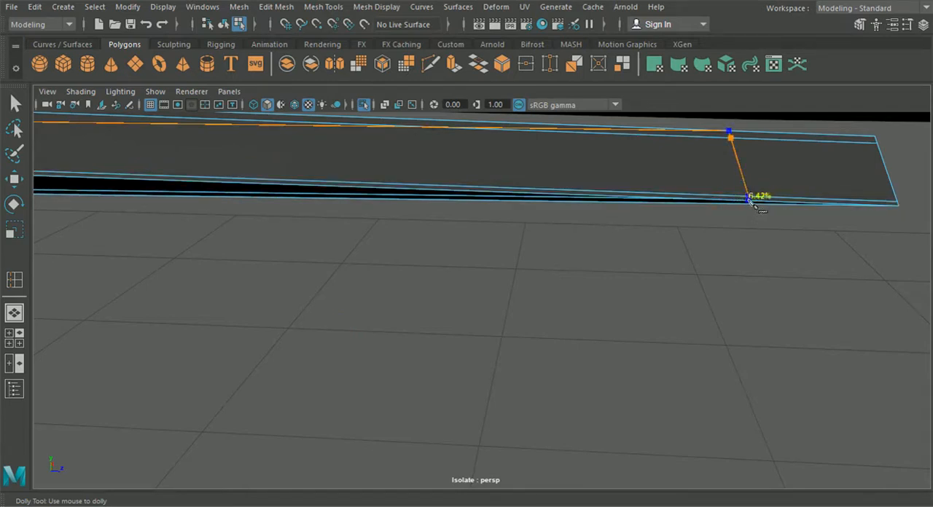
{"action": "key", "text": "Return"}
- Leave Multi-Cut for the Select tool, return to object mode and deselect the underside strip
{"action": "left_click_drag", "start_coordinate": [751, 232], "coordinate": [689, 250], "text": "alt"}
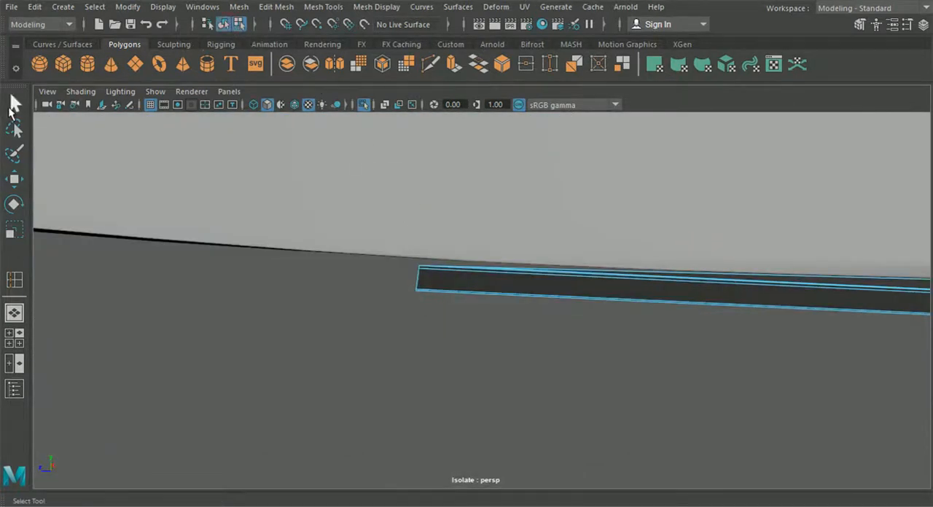
{"action": "left_click", "coordinate": [10, 110]}
{"action": "scroll", "coordinate": [653, 345], "scroll_direction": "down", "scroll_amount": 8}
{"action": "middle_click_drag", "start_coordinate": [536, 341], "coordinate": [337, 337], "text": "alt"}
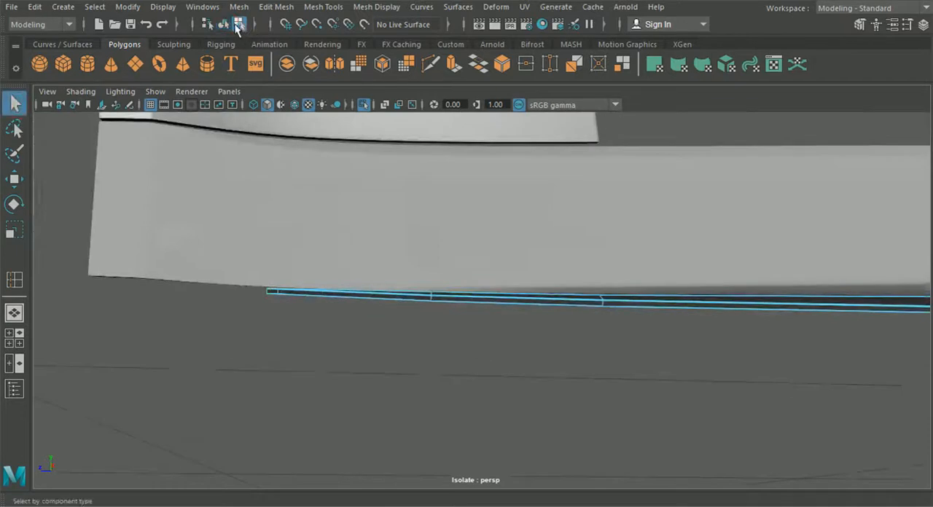
{"action": "left_click_drag", "start_coordinate": [674, 348], "coordinate": [578, 378], "text": "alt"}
{"action": "left_click", "coordinate": [434, 301]}
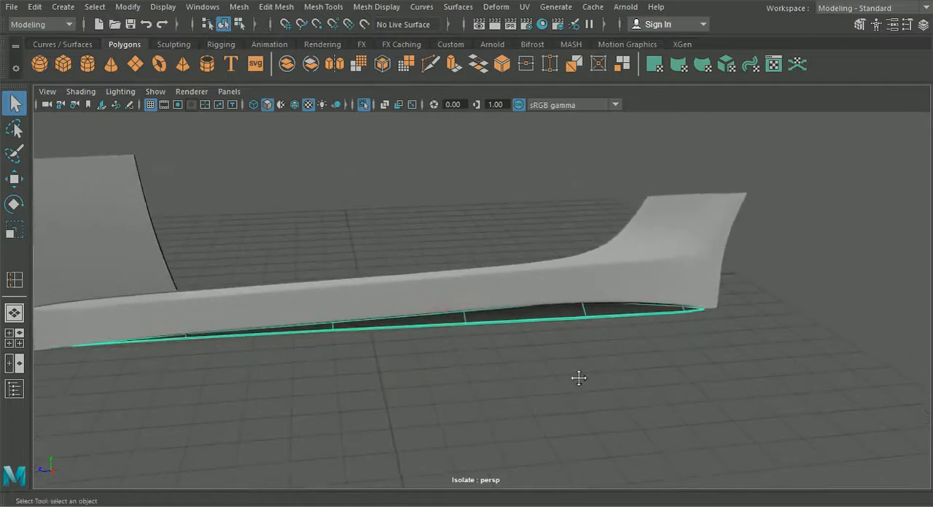
{"action": "left_click", "coordinate": [568, 391]}
- Turn off Isolate Select to bring the rest of the car back into view
{"action": "left_click_drag", "start_coordinate": [564, 392], "coordinate": [407, 248], "text": "alt"}
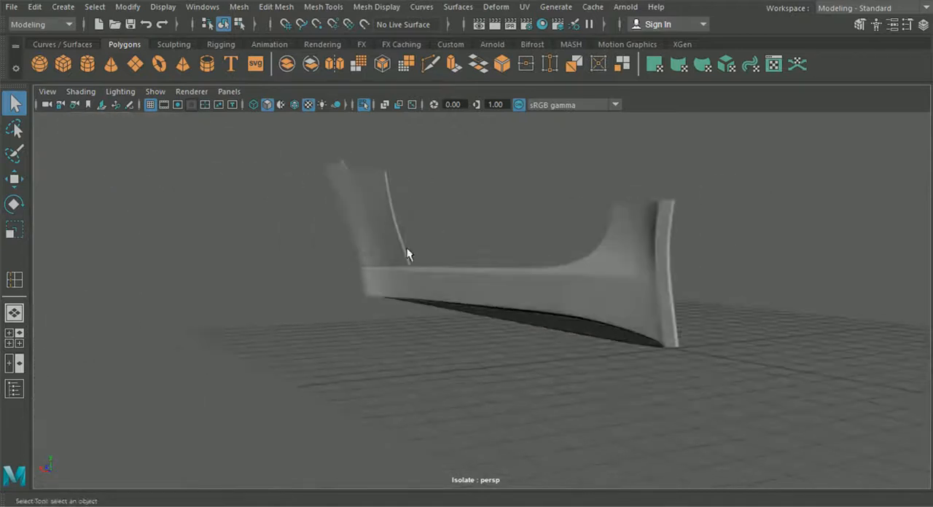
{"action": "left_click", "coordinate": [363, 104]}
{"action": "left_click_drag", "start_coordinate": [426, 302], "coordinate": [465, 307], "text": "alt"}
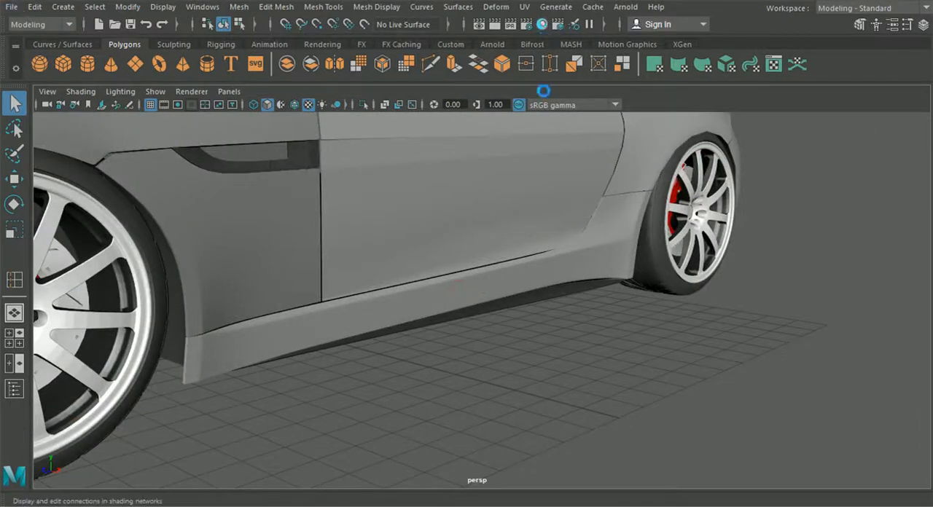
- Examine the side sill and underside strip against the door, wheels and body, viewing the whole car from the side, rear and front
{"action": "left_click", "coordinate": [507, 264]}
{"action": "middle_click_drag", "start_coordinate": [508, 263], "coordinate": [560, 277], "text": "alt"}
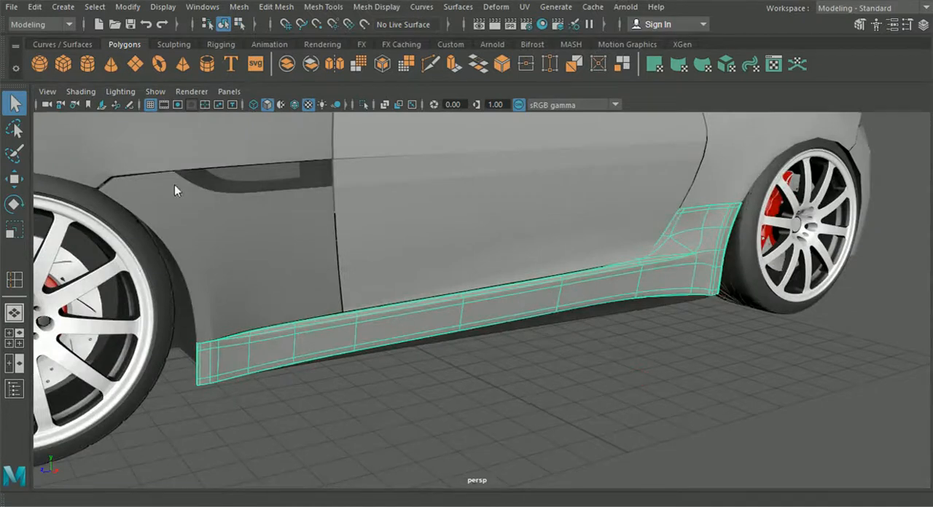
{"action": "left_click_drag", "start_coordinate": [623, 320], "coordinate": [571, 357], "text": "alt"}
{"action": "scroll", "coordinate": [583, 350], "scroll_direction": "down", "scroll_amount": 3}
{"action": "left_click", "coordinate": [584, 350]}
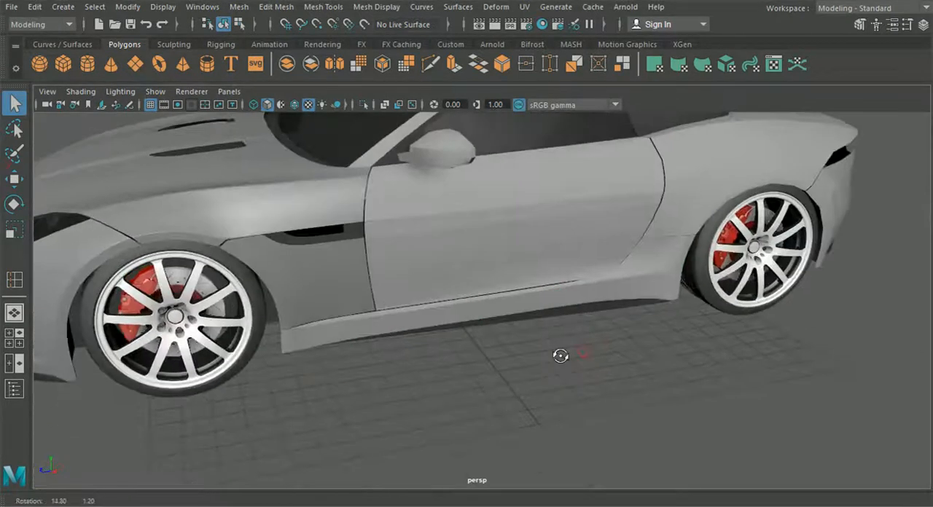
{"action": "middle_click_drag", "start_coordinate": [571, 356], "coordinate": [358, 374], "text": "alt"}
{"action": "scroll", "coordinate": [357, 368], "scroll_direction": "up", "scroll_amount": 4}
{"action": "left_click_drag", "start_coordinate": [357, 368], "coordinate": [444, 227], "text": "alt"}
{"action": "scroll", "coordinate": [448, 349], "scroll_direction": "down", "scroll_amount": 5}
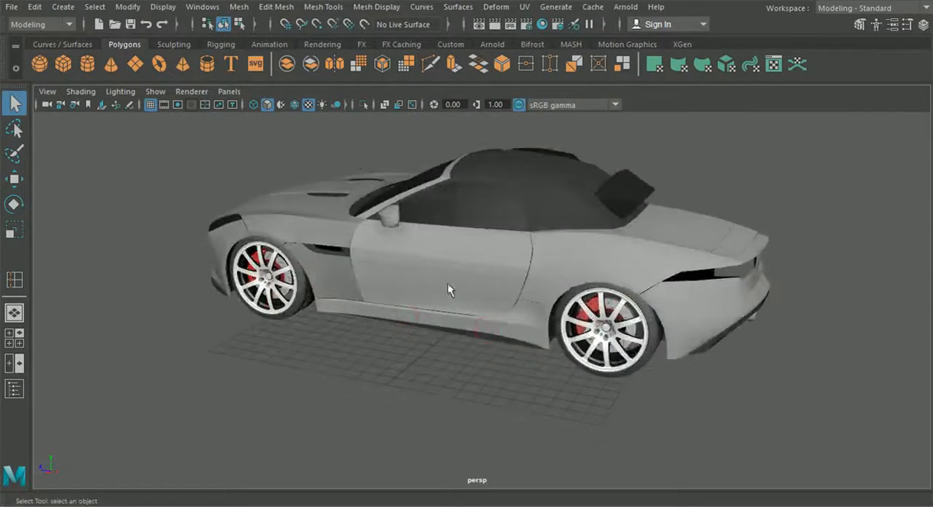
{"action": "left_click_drag", "start_coordinate": [501, 305], "coordinate": [400, 357], "text": "alt"}
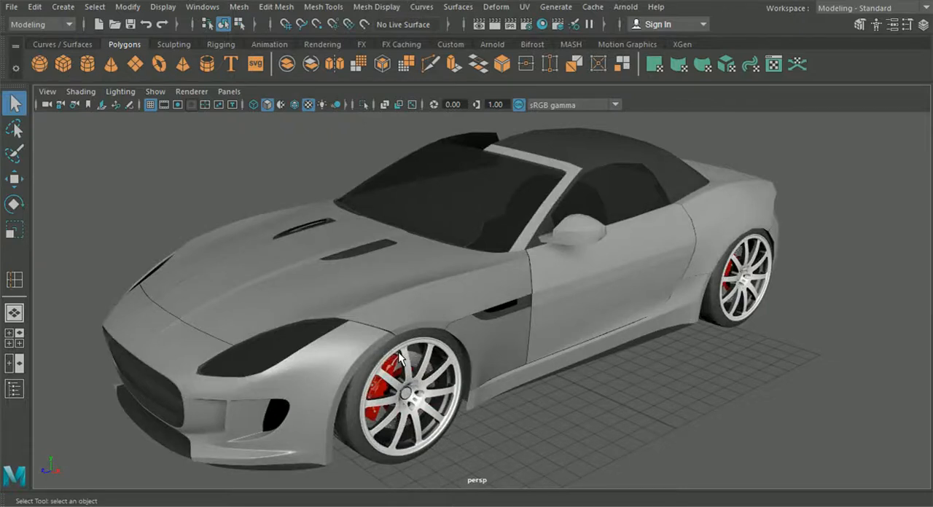
{"action": "left_click_drag", "start_coordinate": [464, 296], "coordinate": [273, 248], "text": "alt"}
{"action": "left_click_drag", "start_coordinate": [616, 240], "coordinate": [525, 315], "text": "alt"}
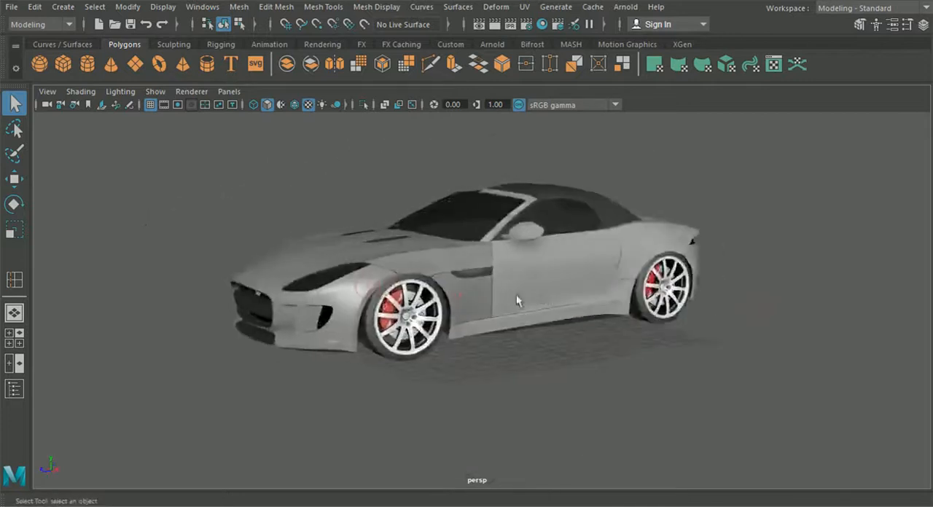